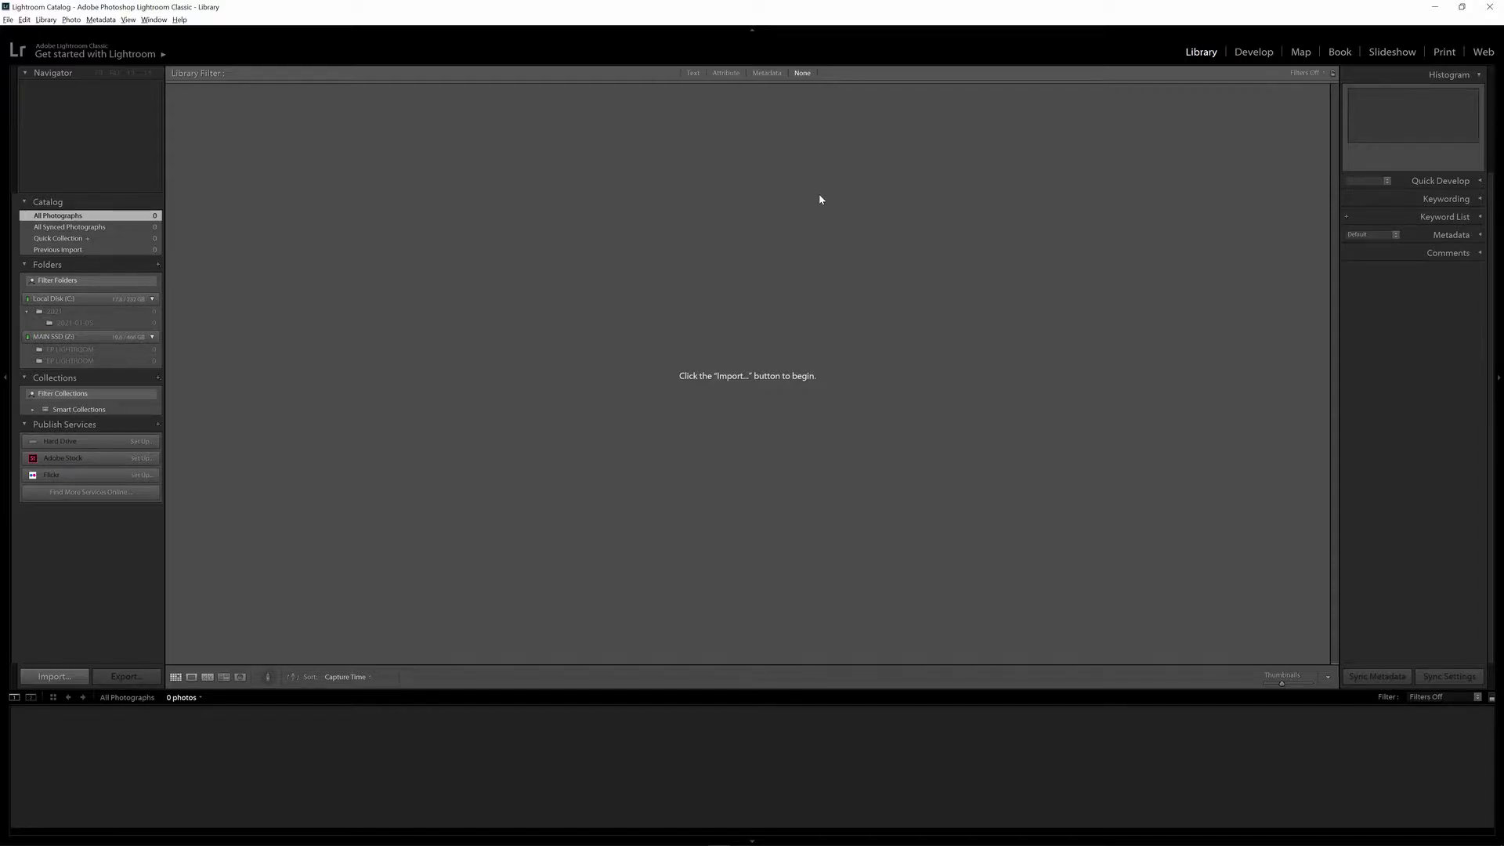
left_click(8, 19)
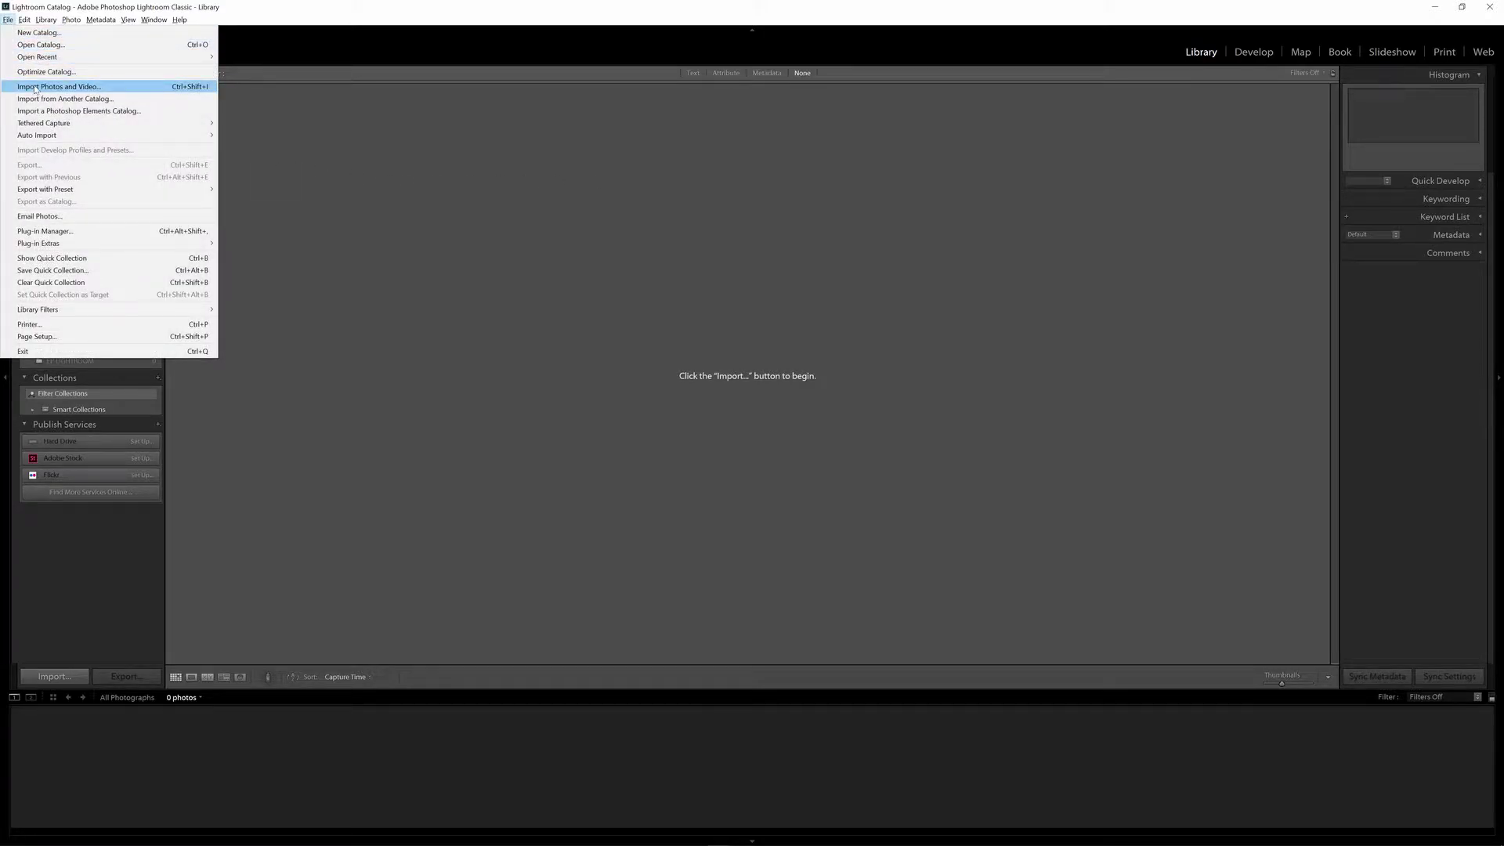
left_click(286, 180)
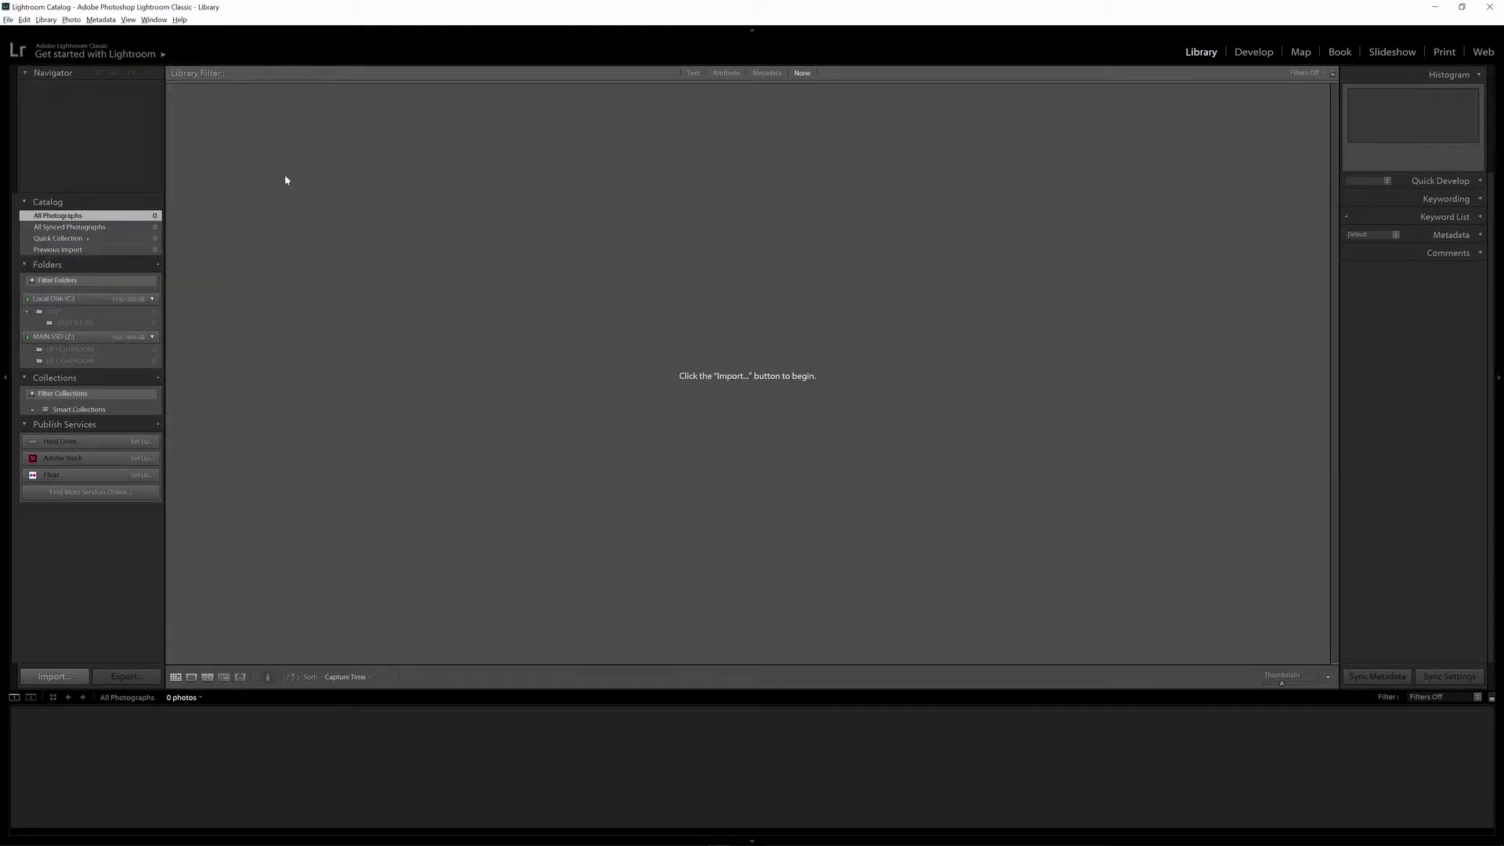
left_click(55, 676)
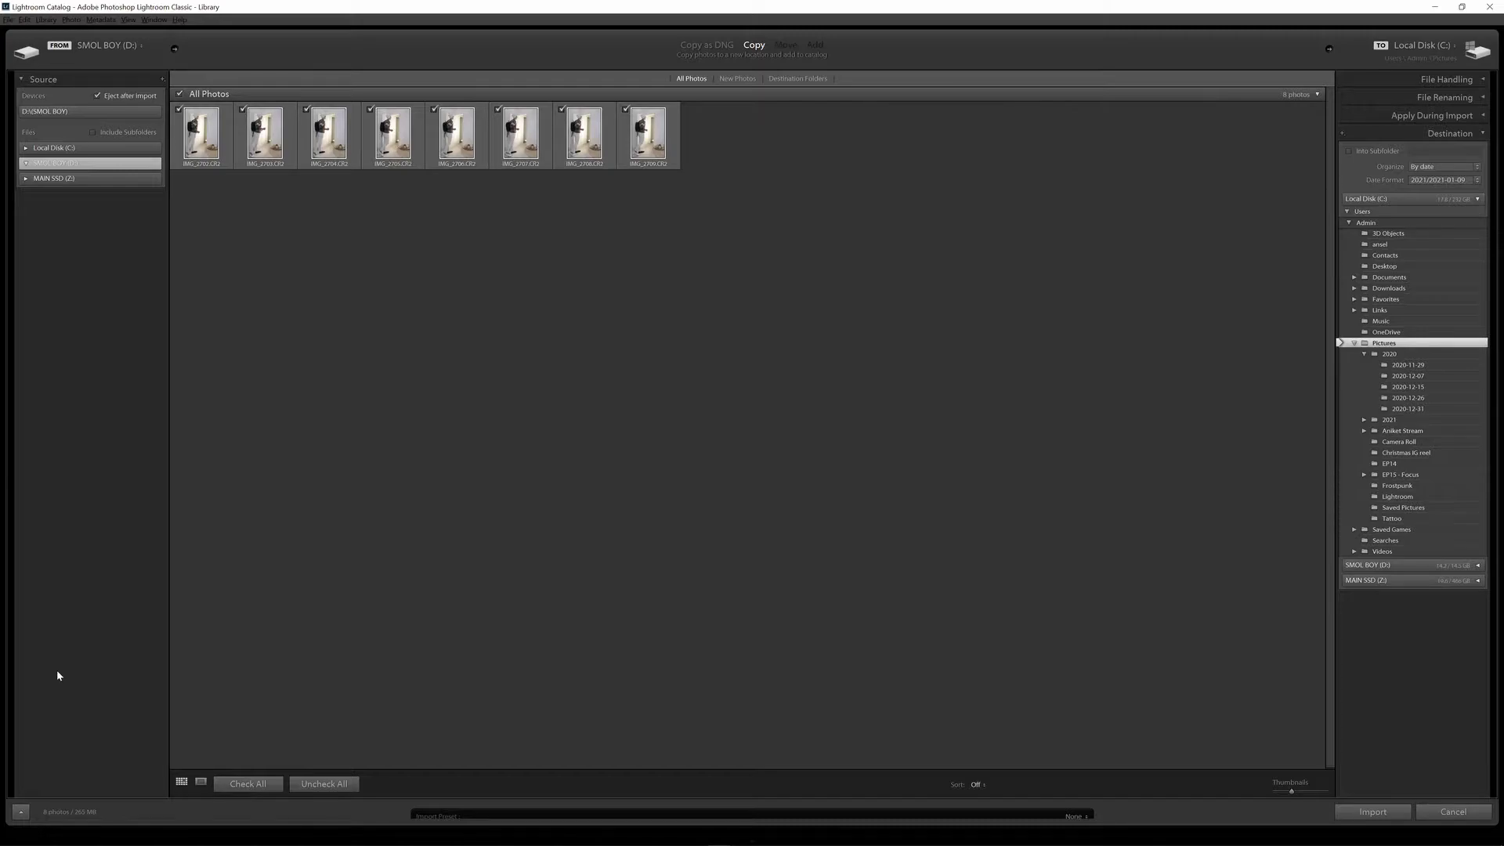
key("Escape")
Bring IMG_2705.CR2 from the EP LIGHTROOM folder in File Explorer into Lightroom, and import it together with IMG_2704.CR2 and IMG_2706.CR2
key("alt+Tab")
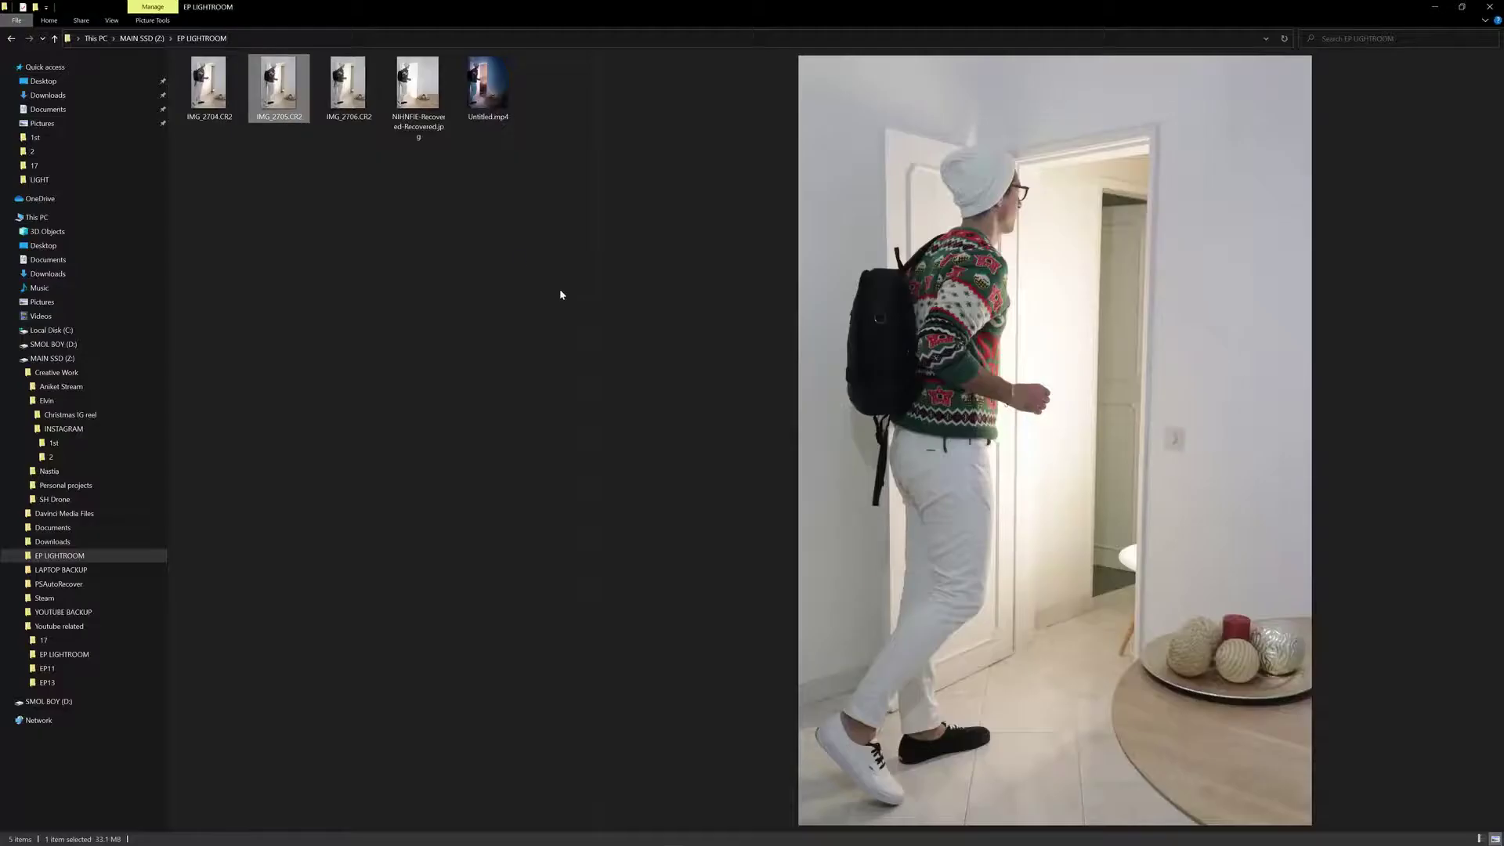
left_click_drag(279, 90, 618, 329)
key("alt+Tab")
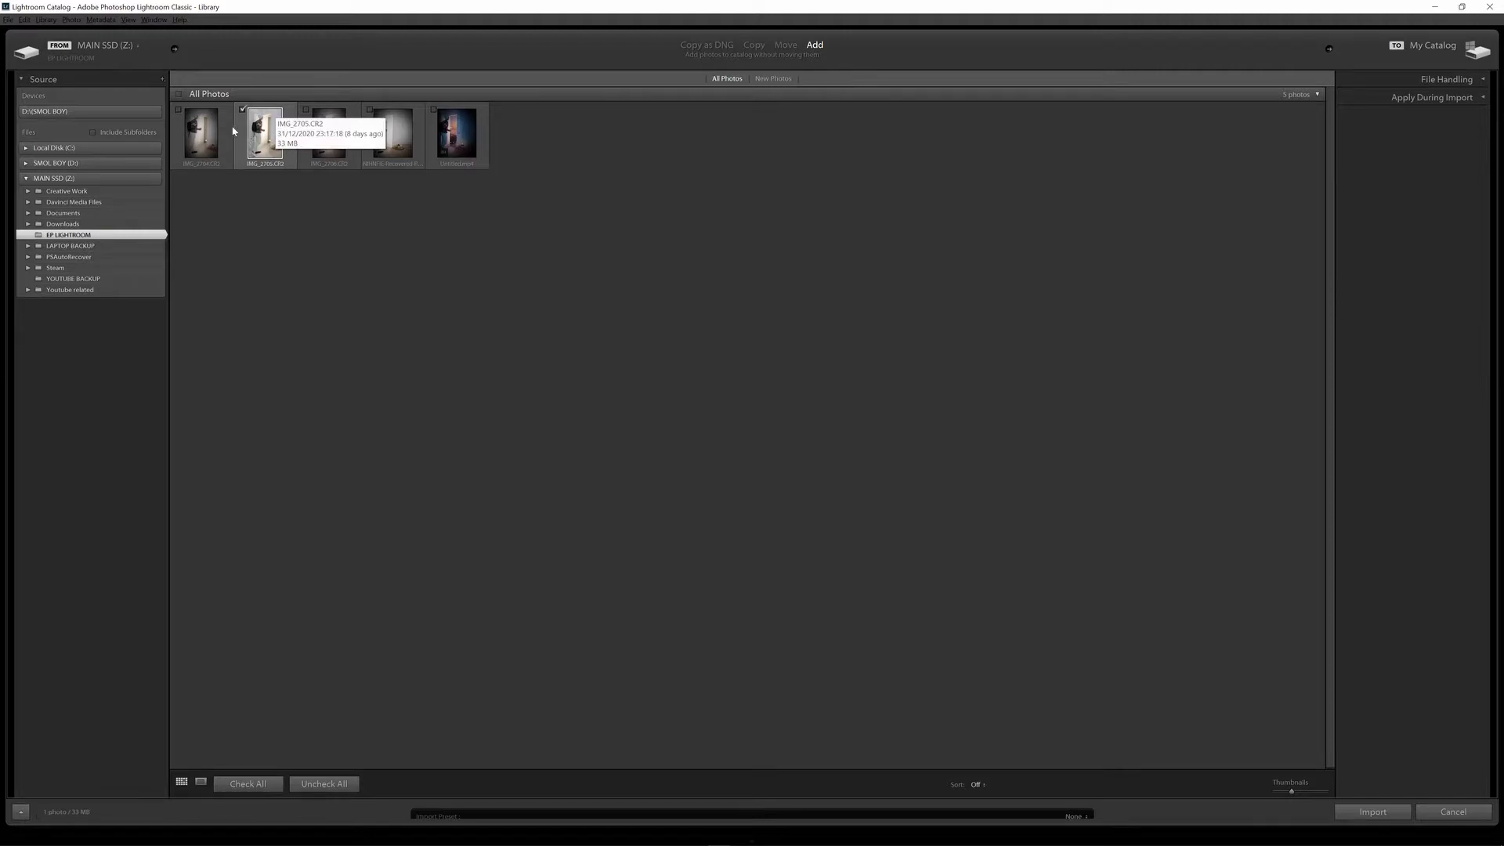
left_click(178, 110)
left_click(306, 110)
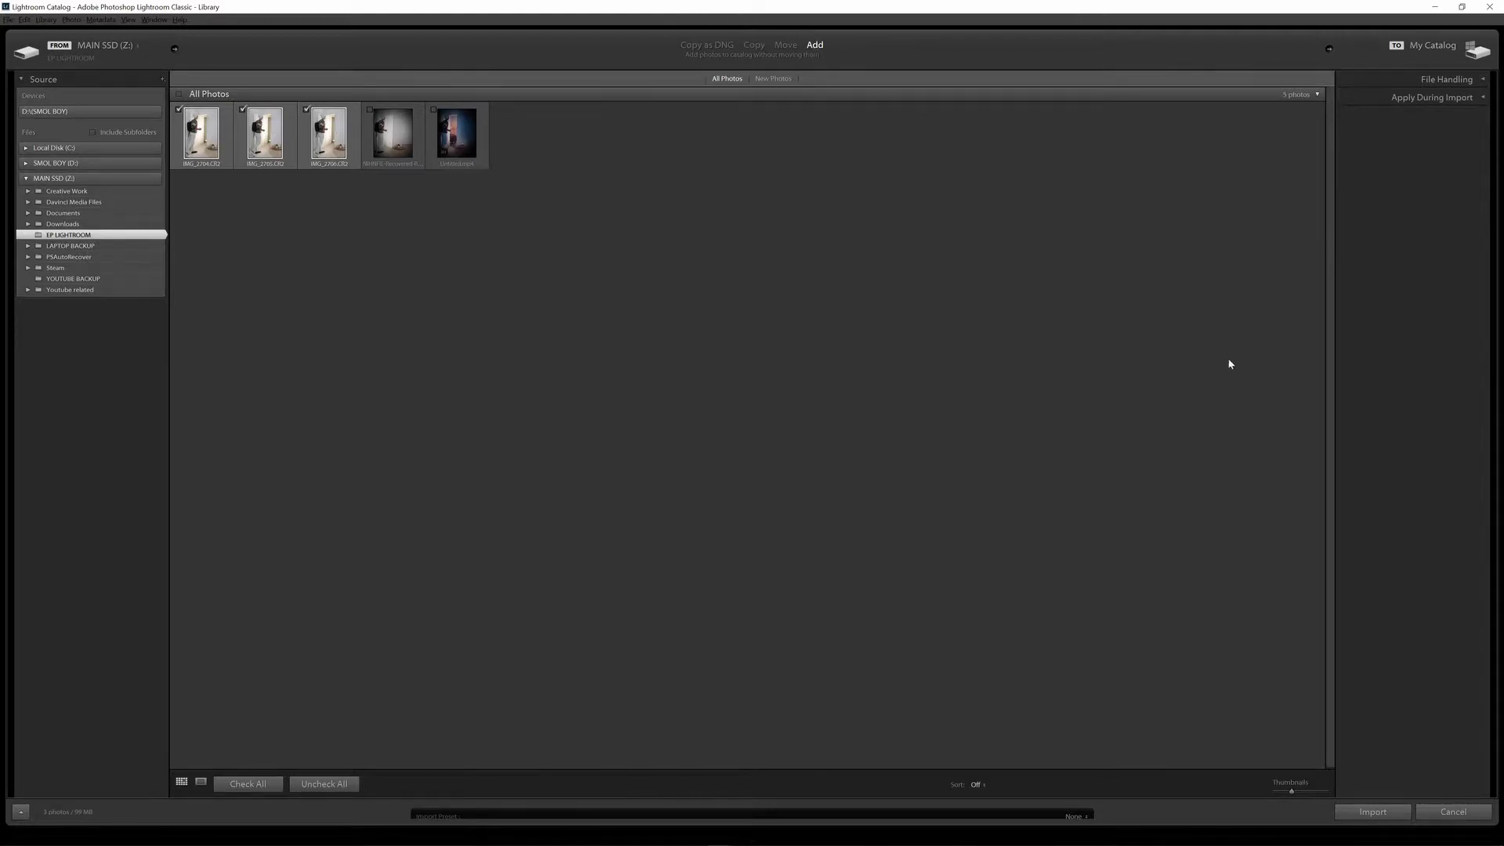
left_click(1373, 813)
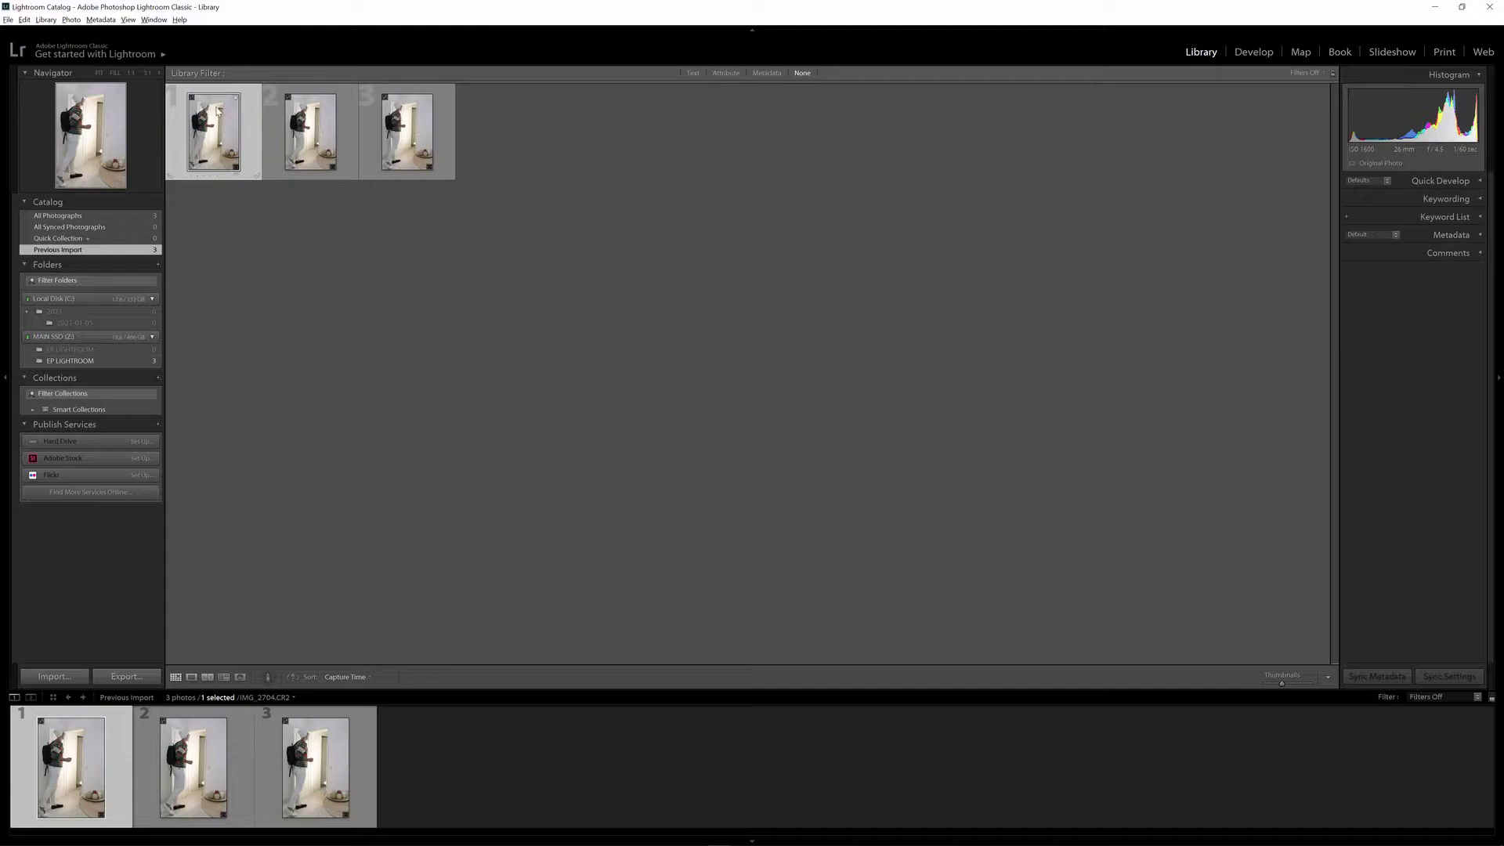
View the three imported photos one by one at full size in Loupe view to compare the poses
double_click(220, 136)
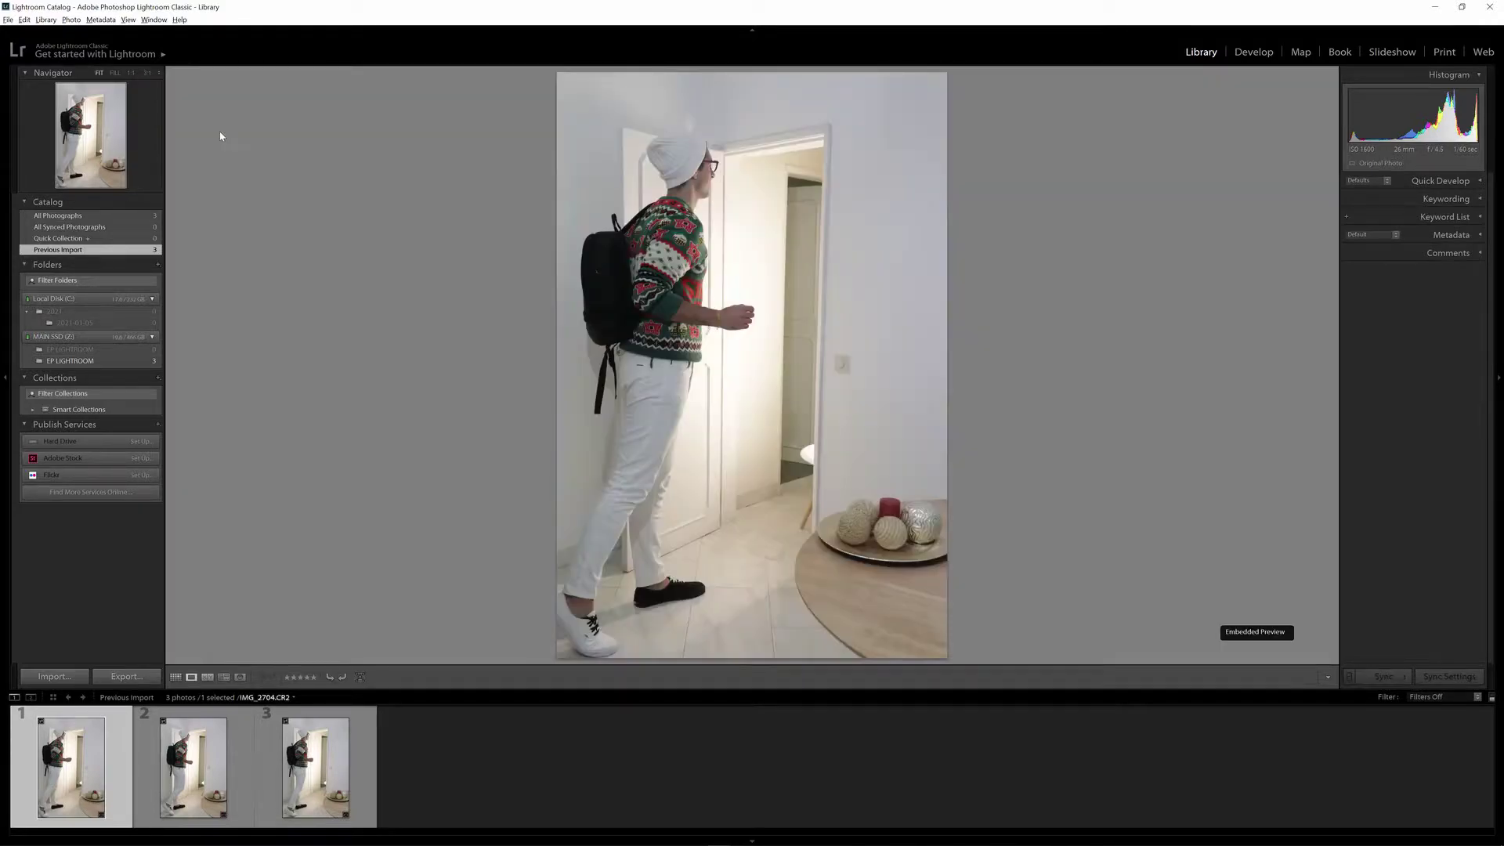
left_click(176, 677)
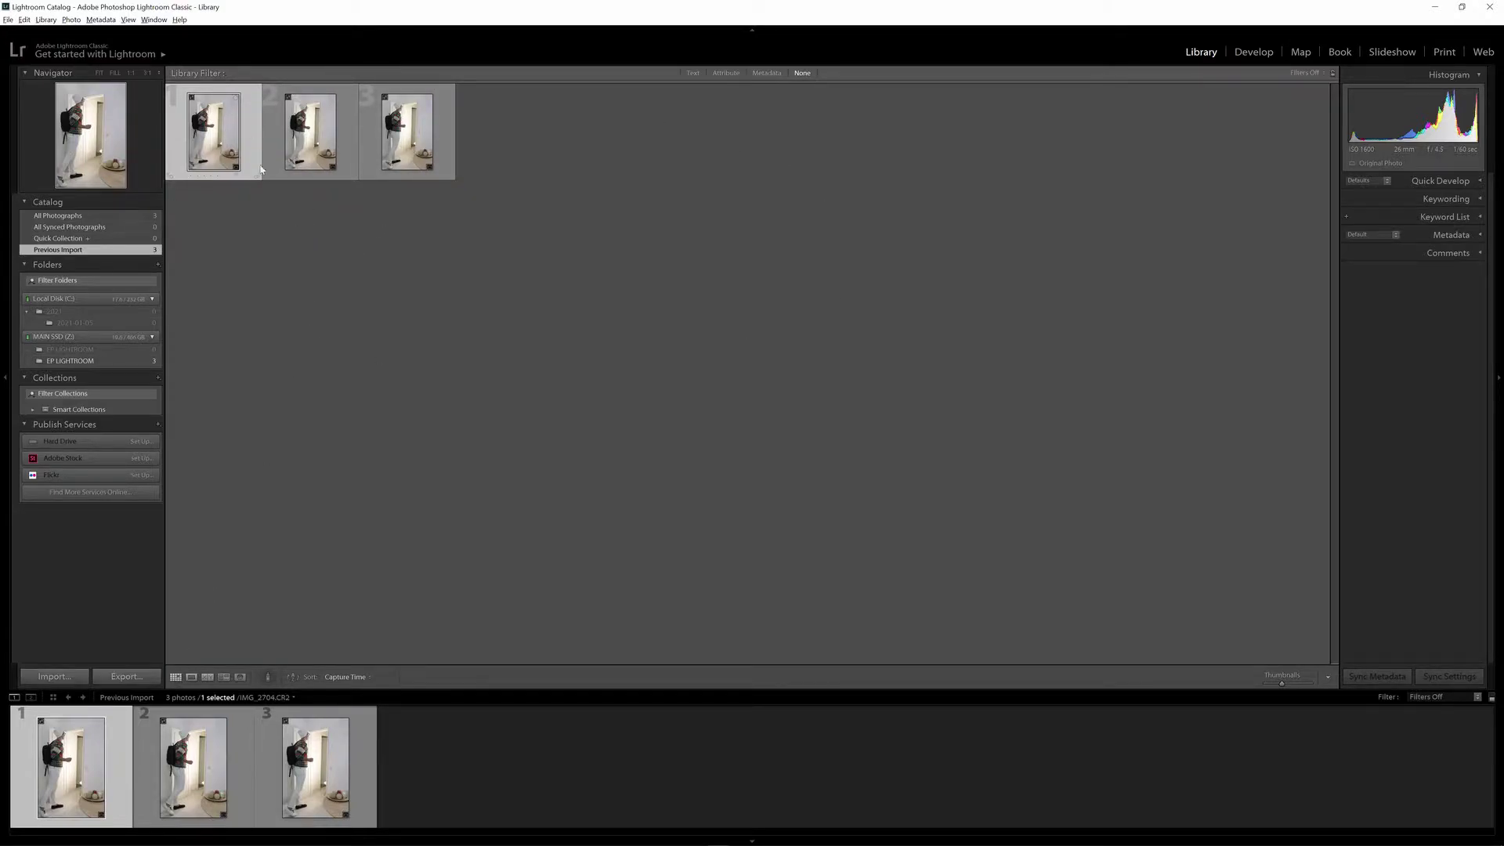
left_click(192, 679)
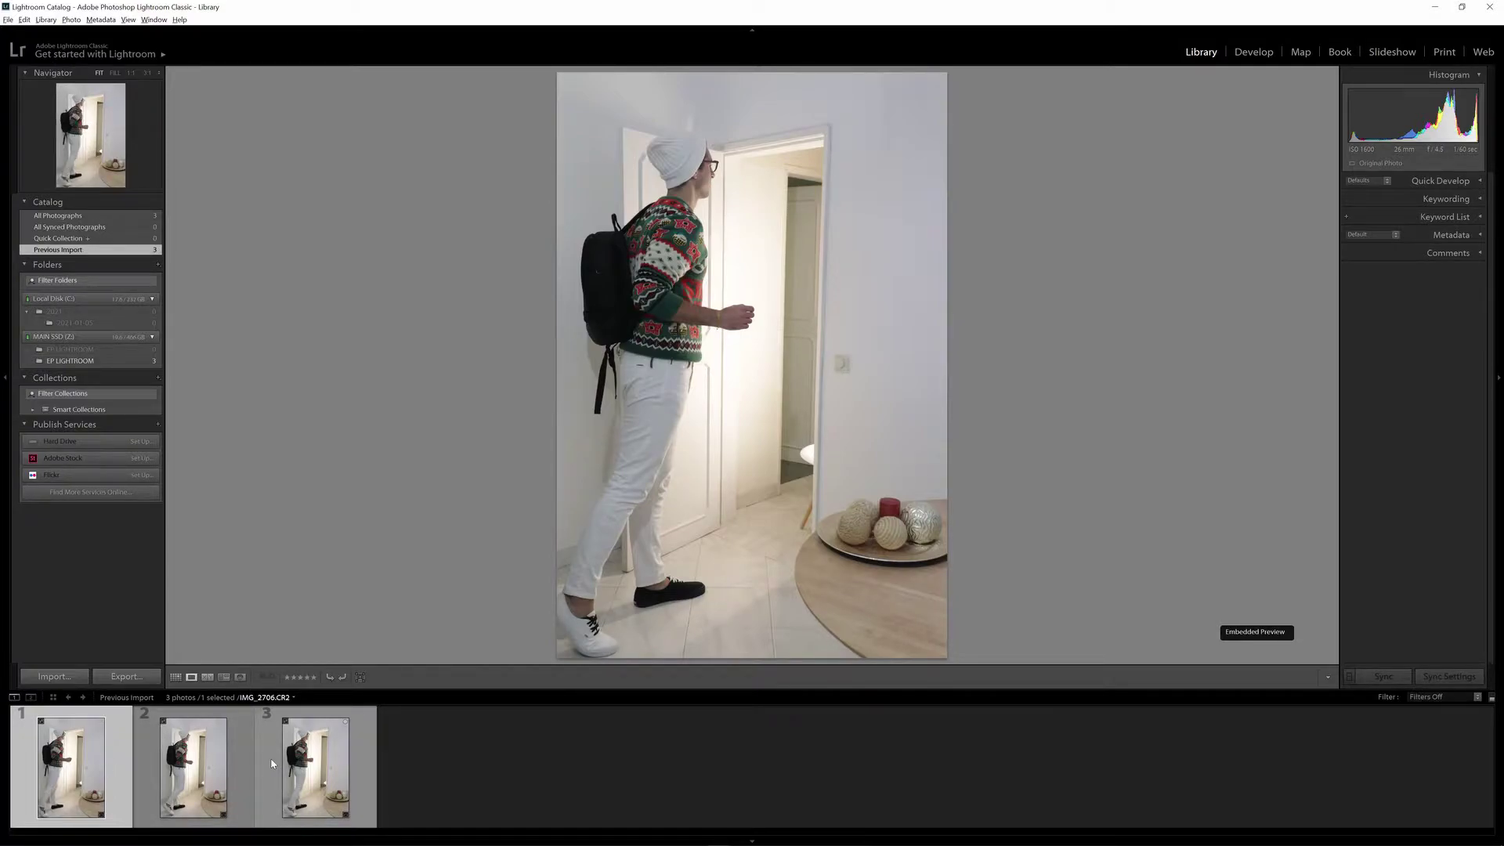
left_click(209, 823)
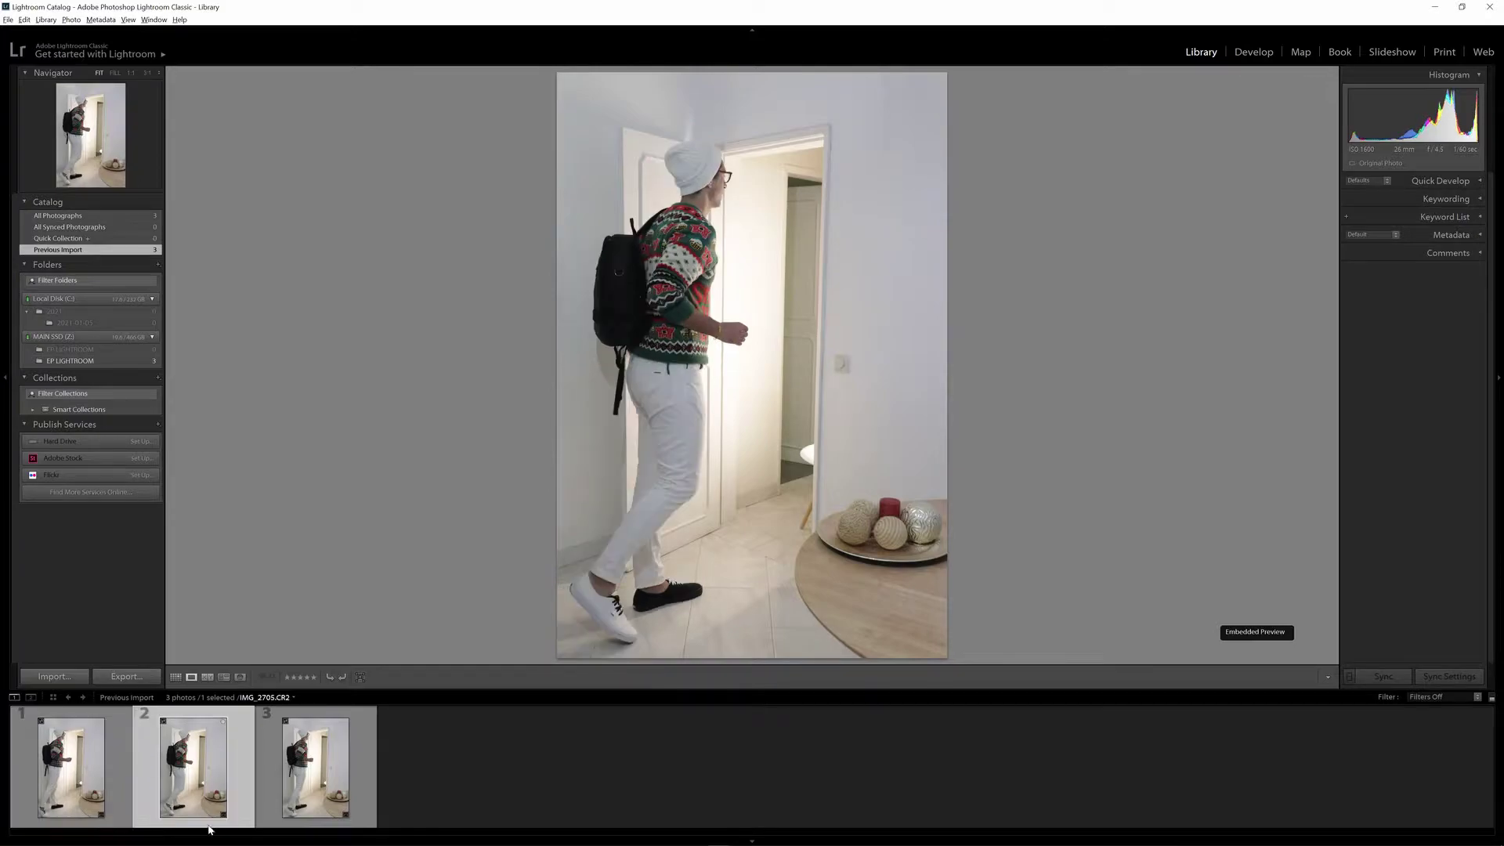
left_click(298, 779)
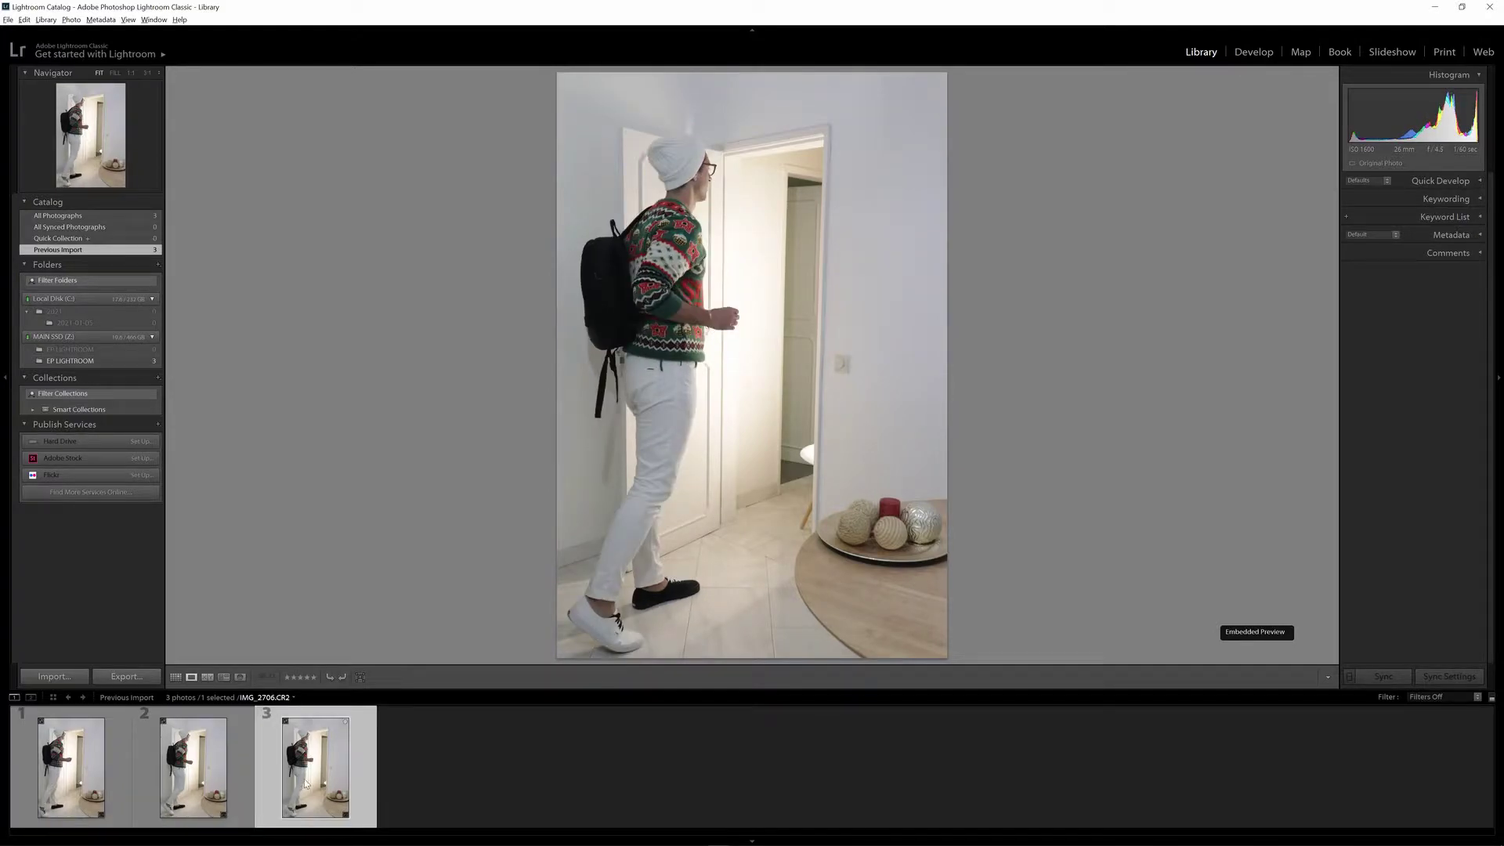
left_click(218, 759)
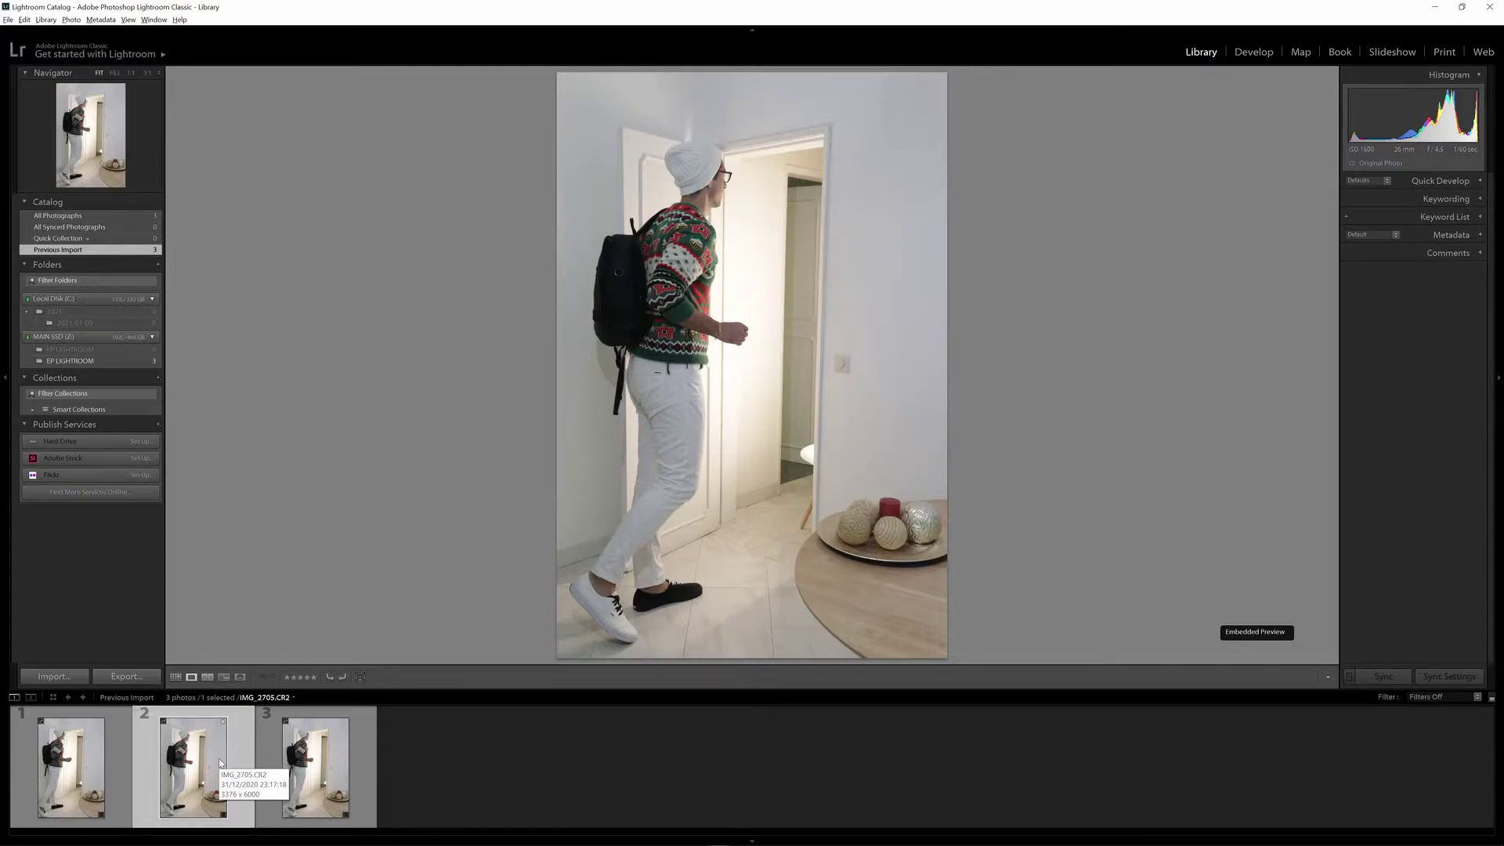
Flag IMG_2705.CR2 as a pick, and rate IMG_2705.CR2 and IMG_2706.CR2 two stars each
left_click(263, 684)
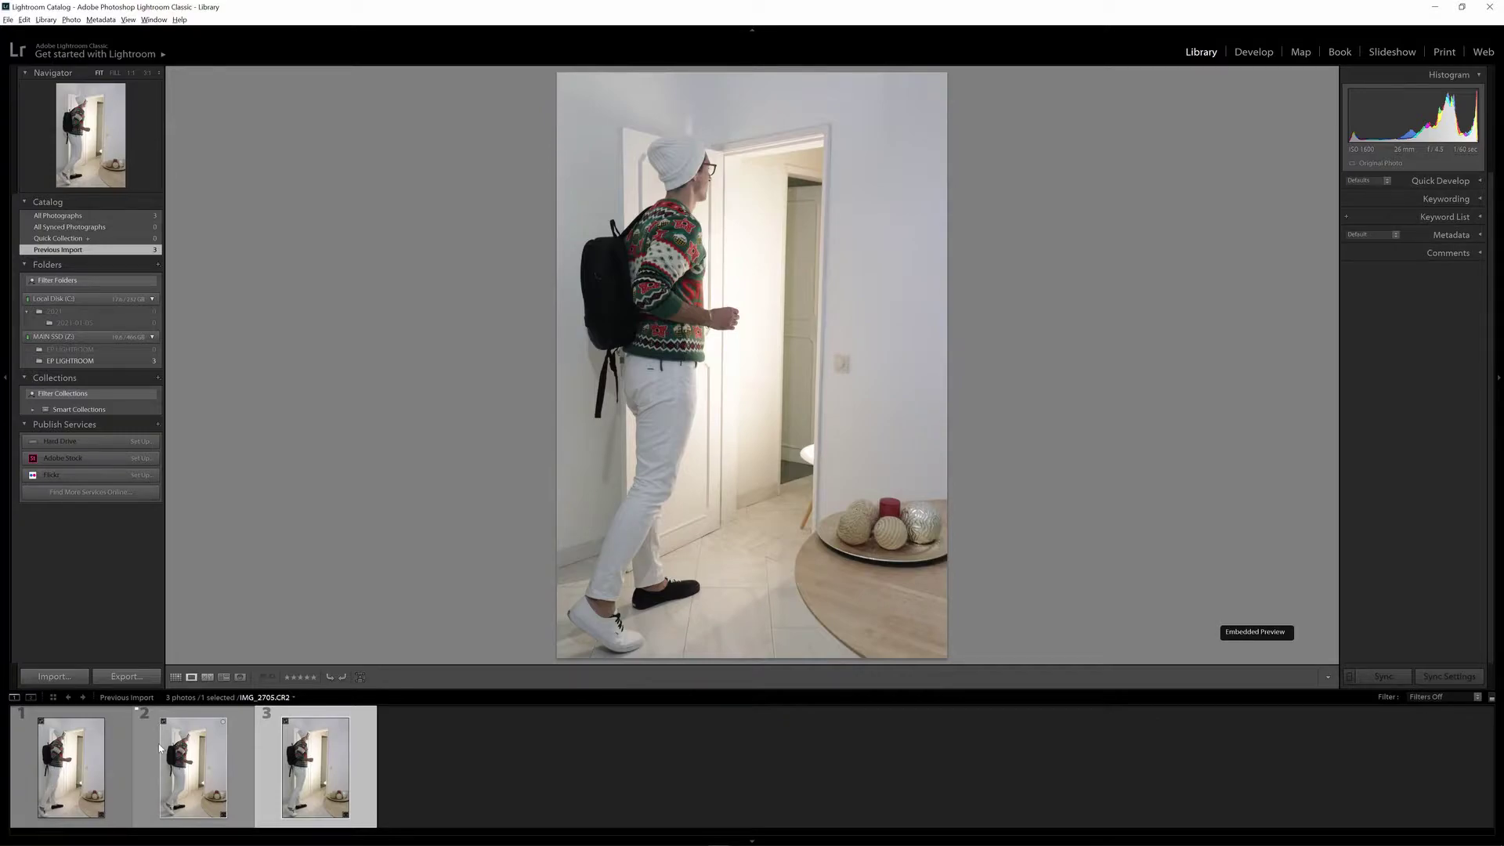
left_click(45, 741)
left_click(192, 743)
left_click(336, 743)
left_click(211, 750)
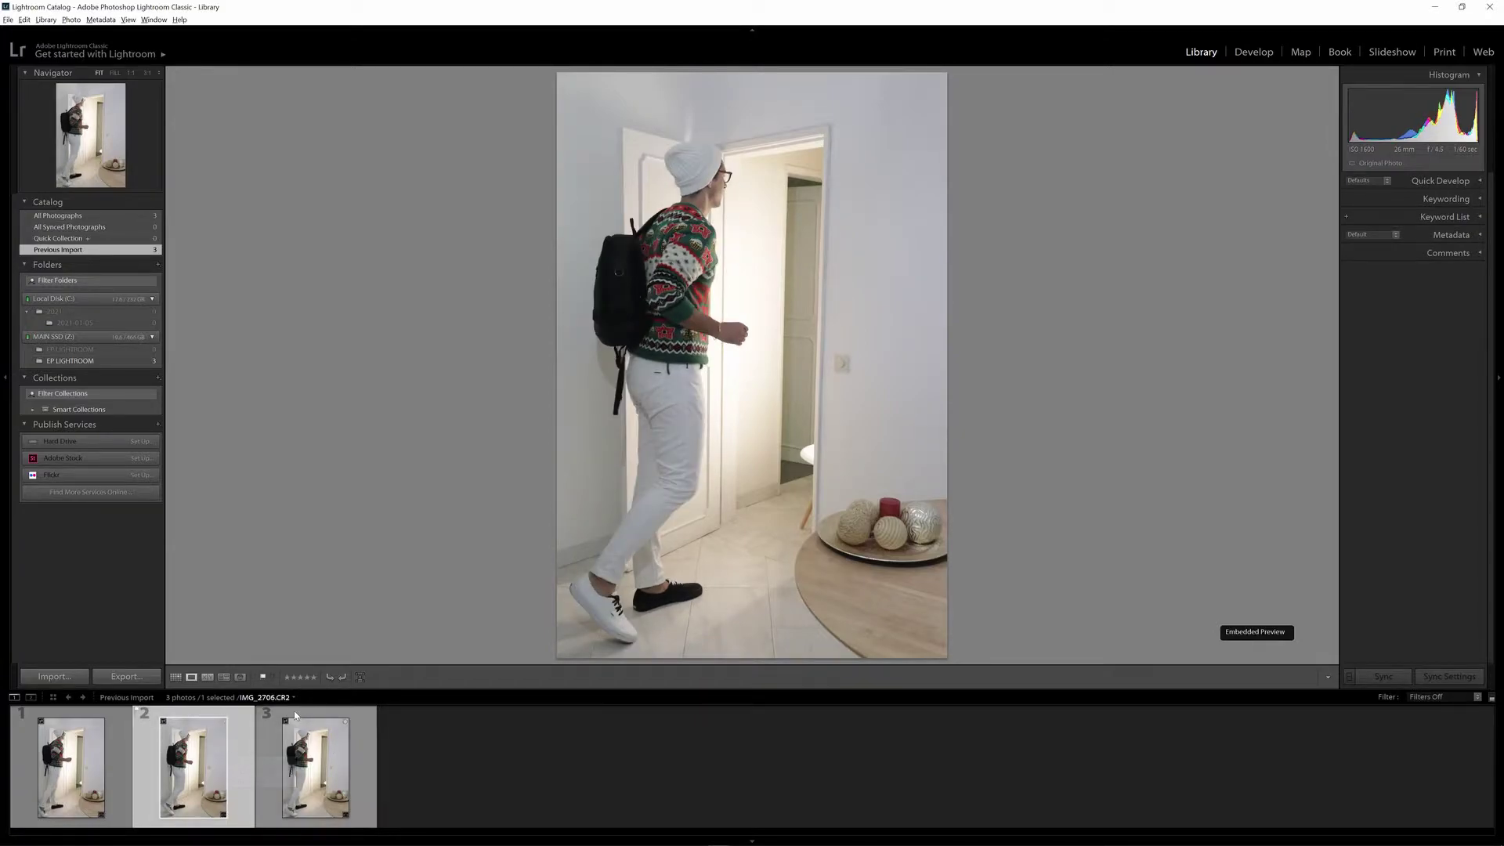
left_click(288, 760)
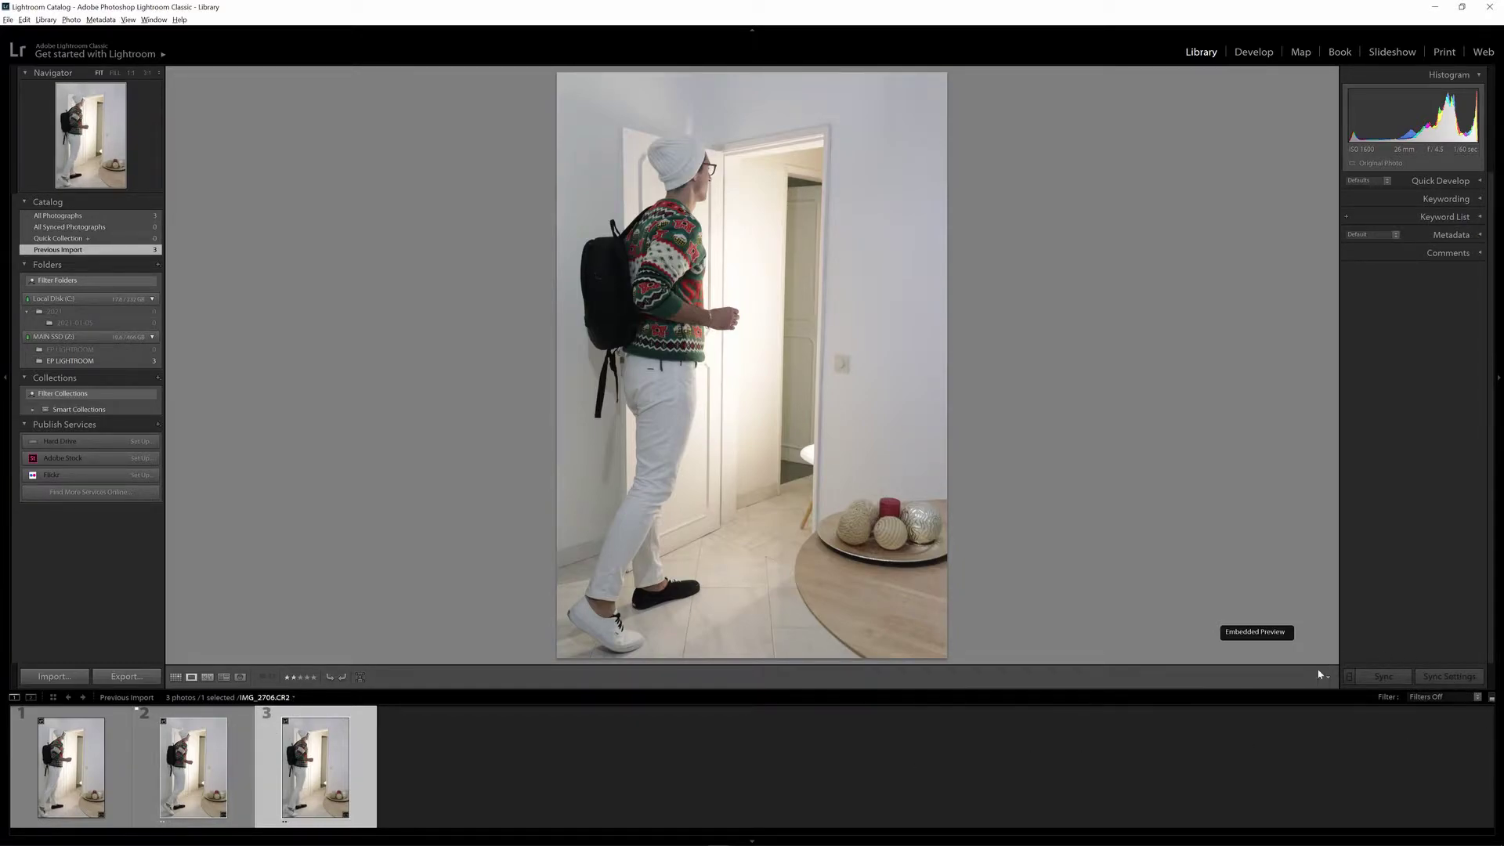
Filter the filmstrip to rated photos with two stars and higher
left_click(1454, 700)
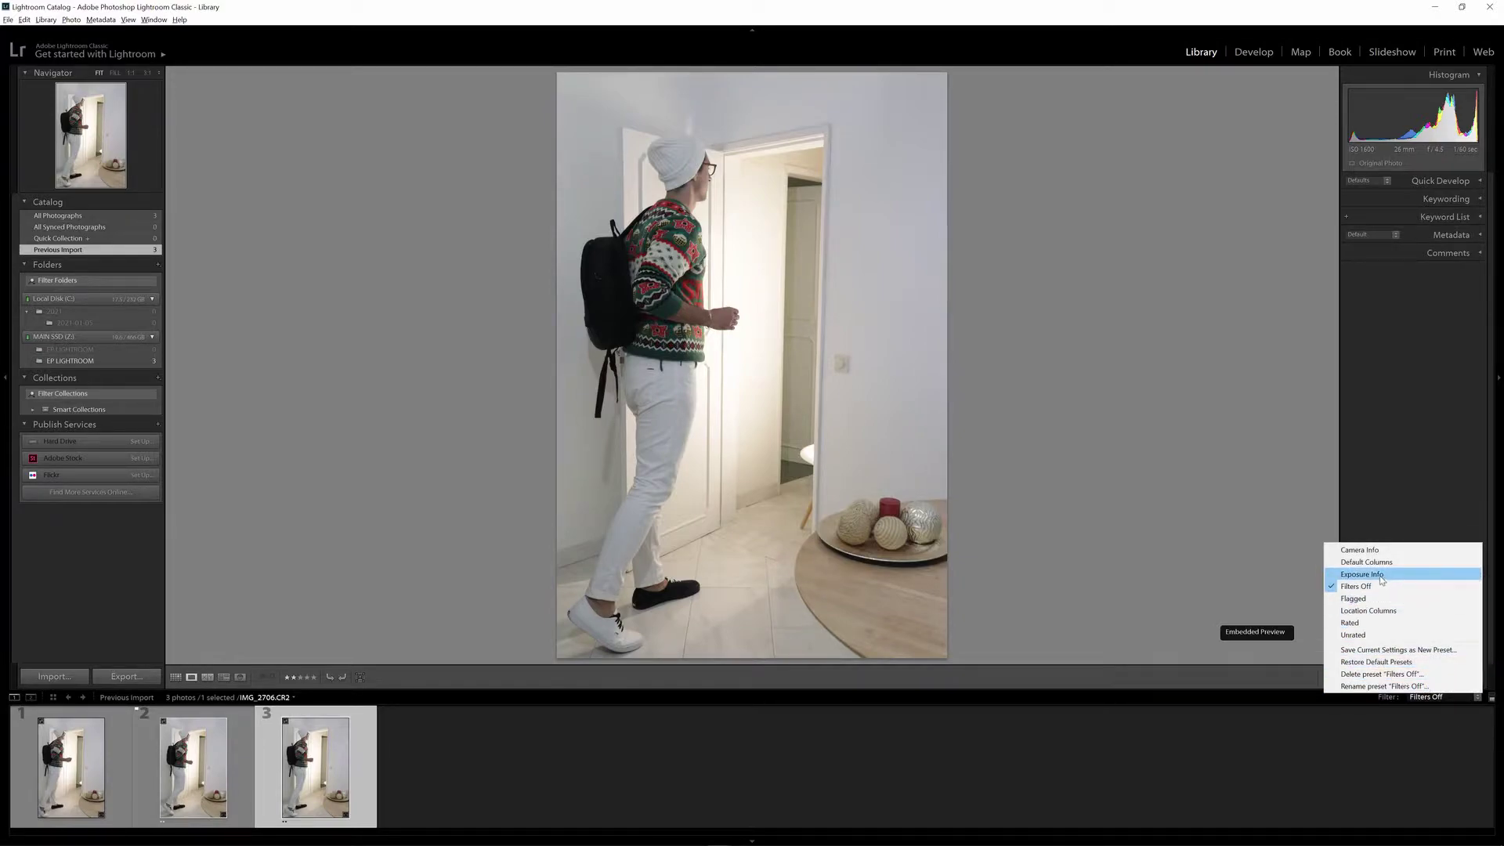
left_click(1363, 623)
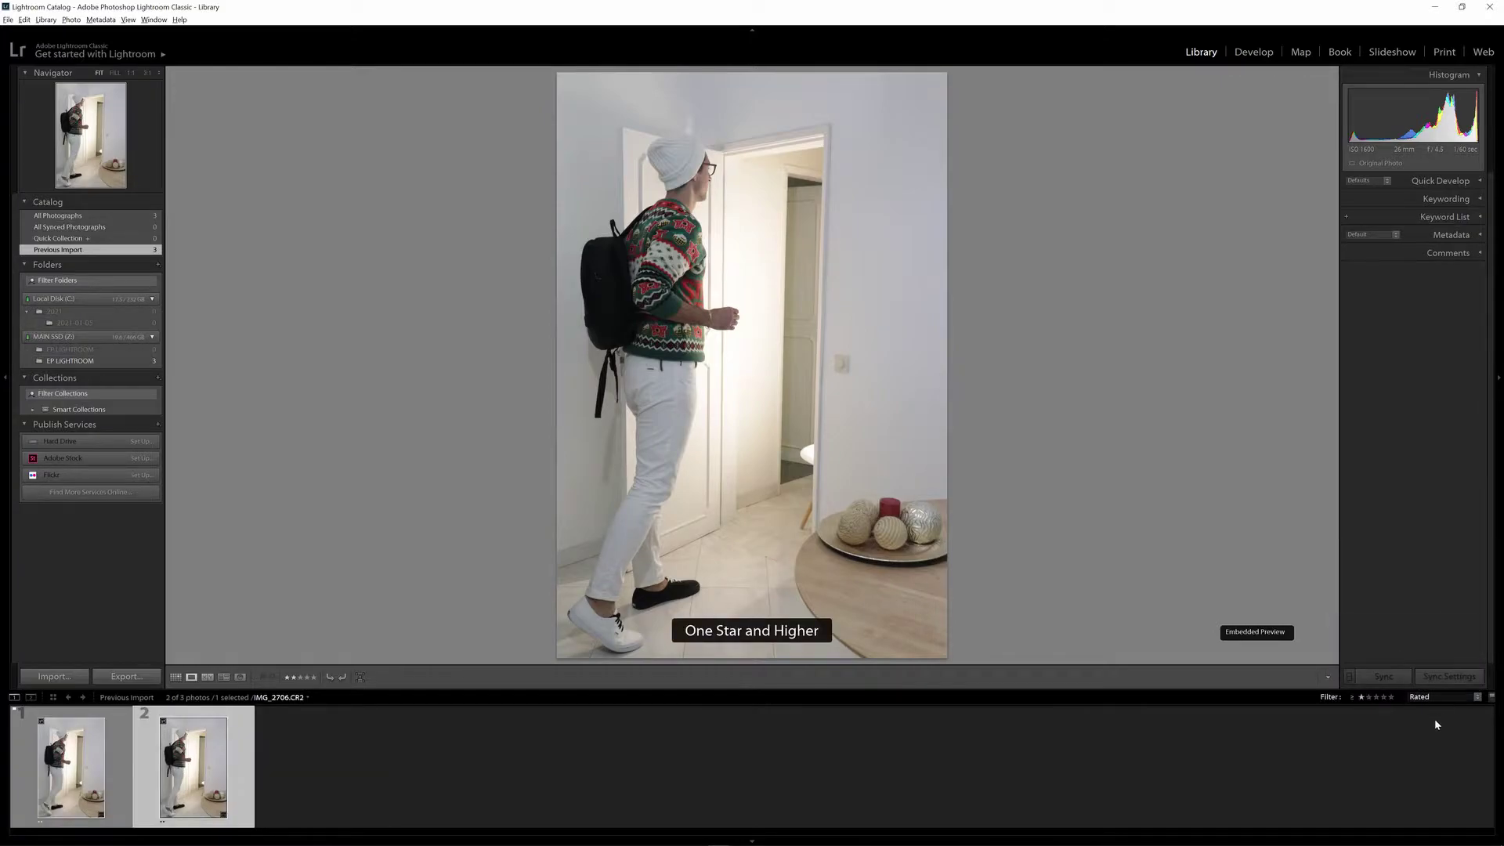
left_click(1369, 698)
left_click(1370, 699)
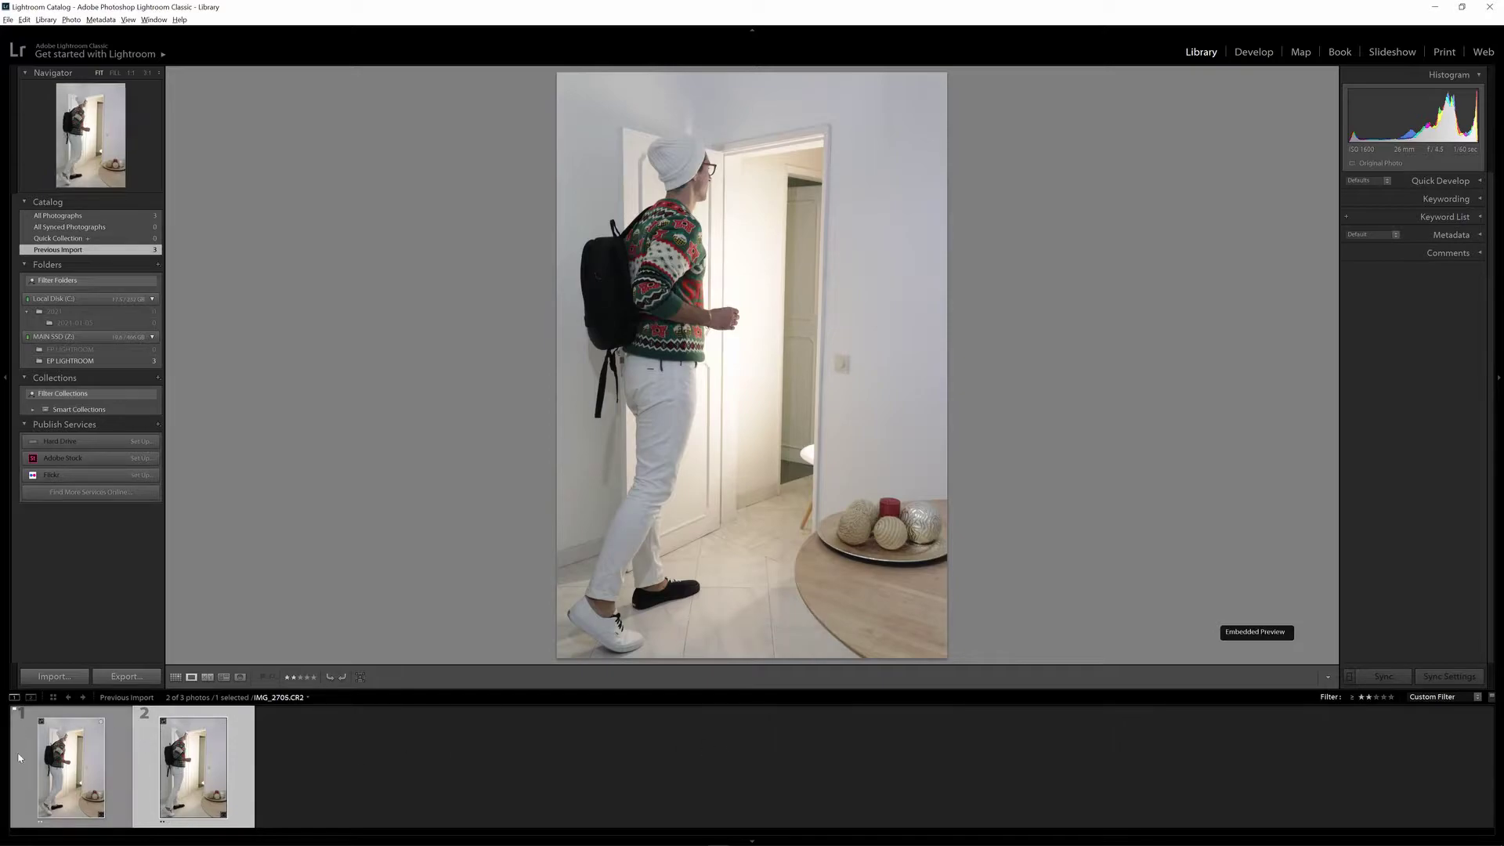
Compare the two filtered photos, select IMG_2705.CR2 and open it in the Develop module
left_click(76, 751)
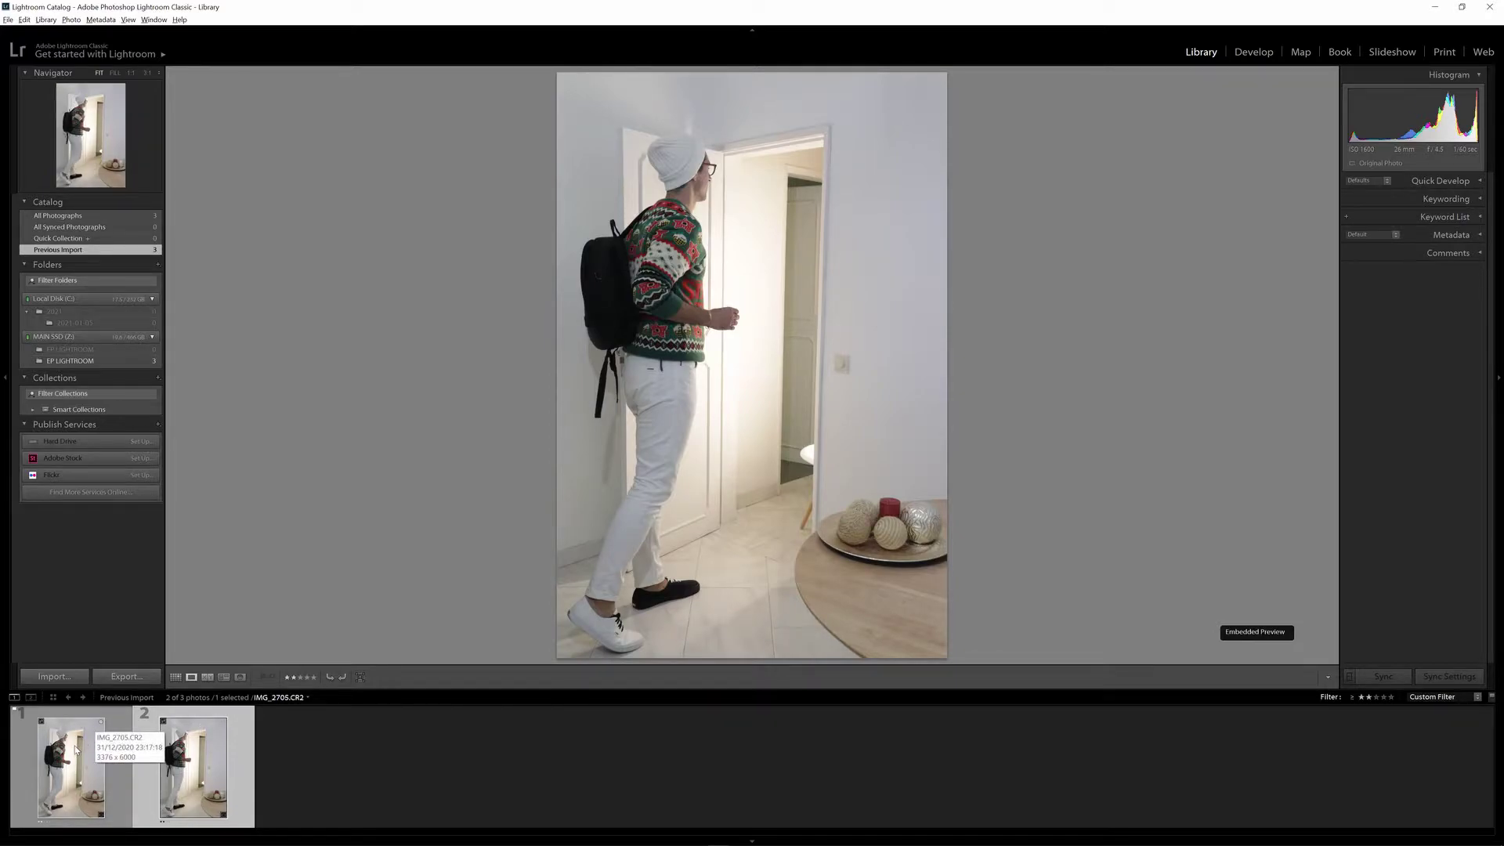
left_click(78, 751)
key("Right")
key("Left")
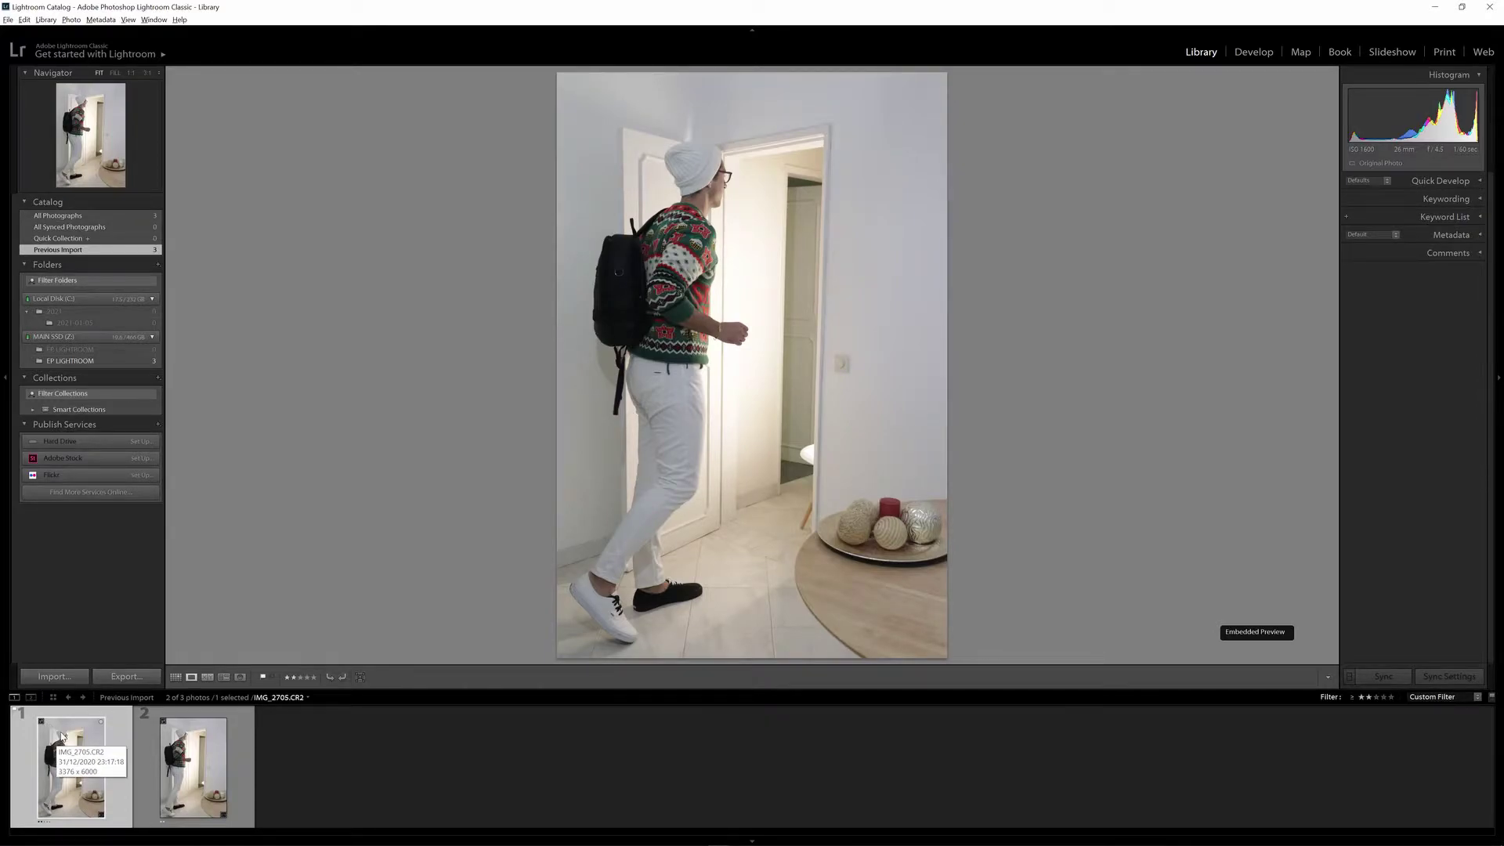
left_click(1254, 53)
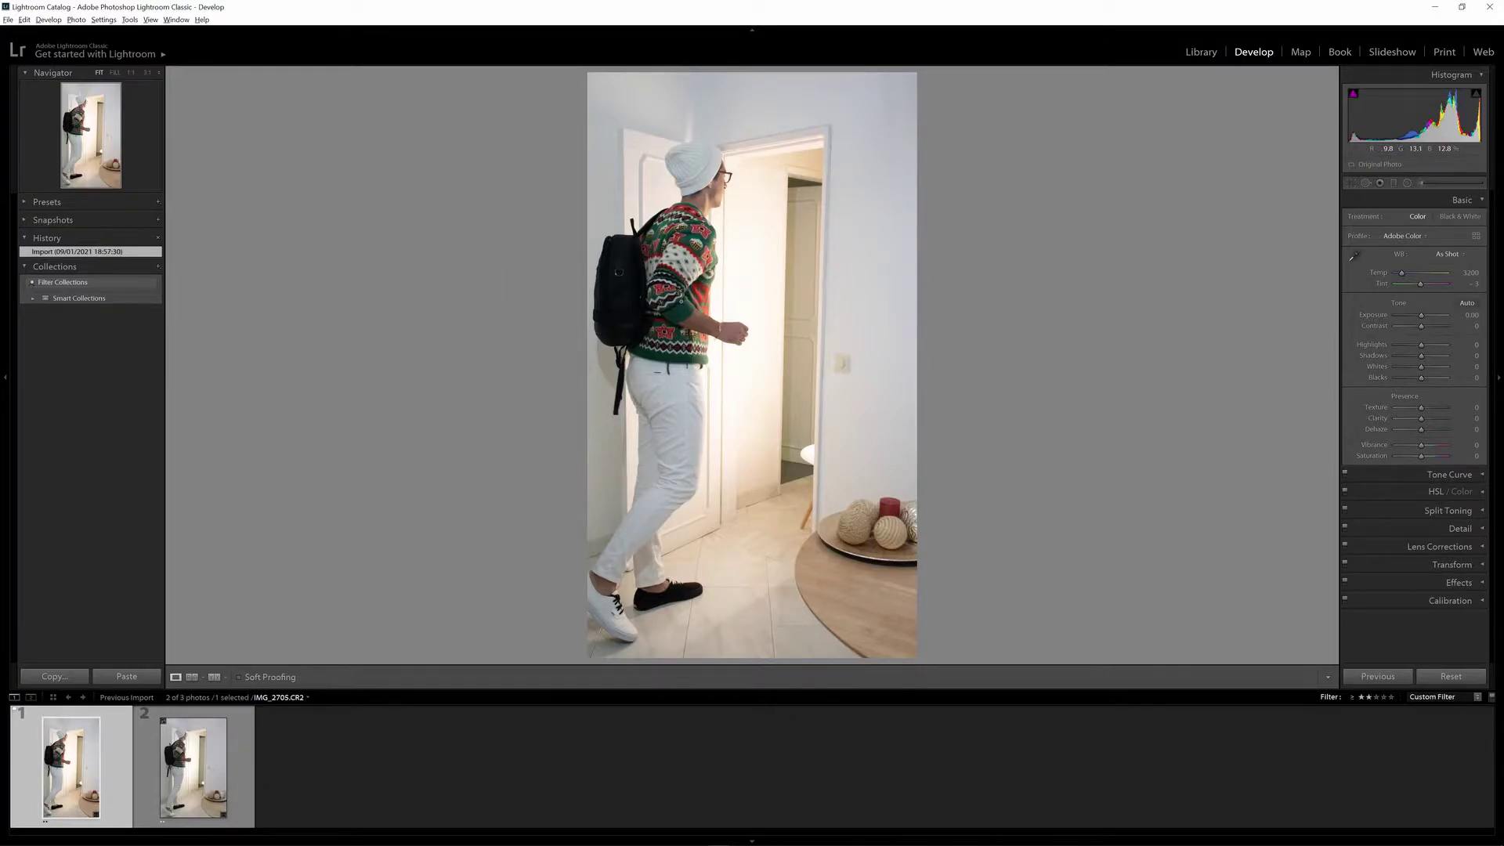
Inspect the photo at 1:1 from the sweater and trousers to the floor and table, and return to the full view
left_click(686, 303)
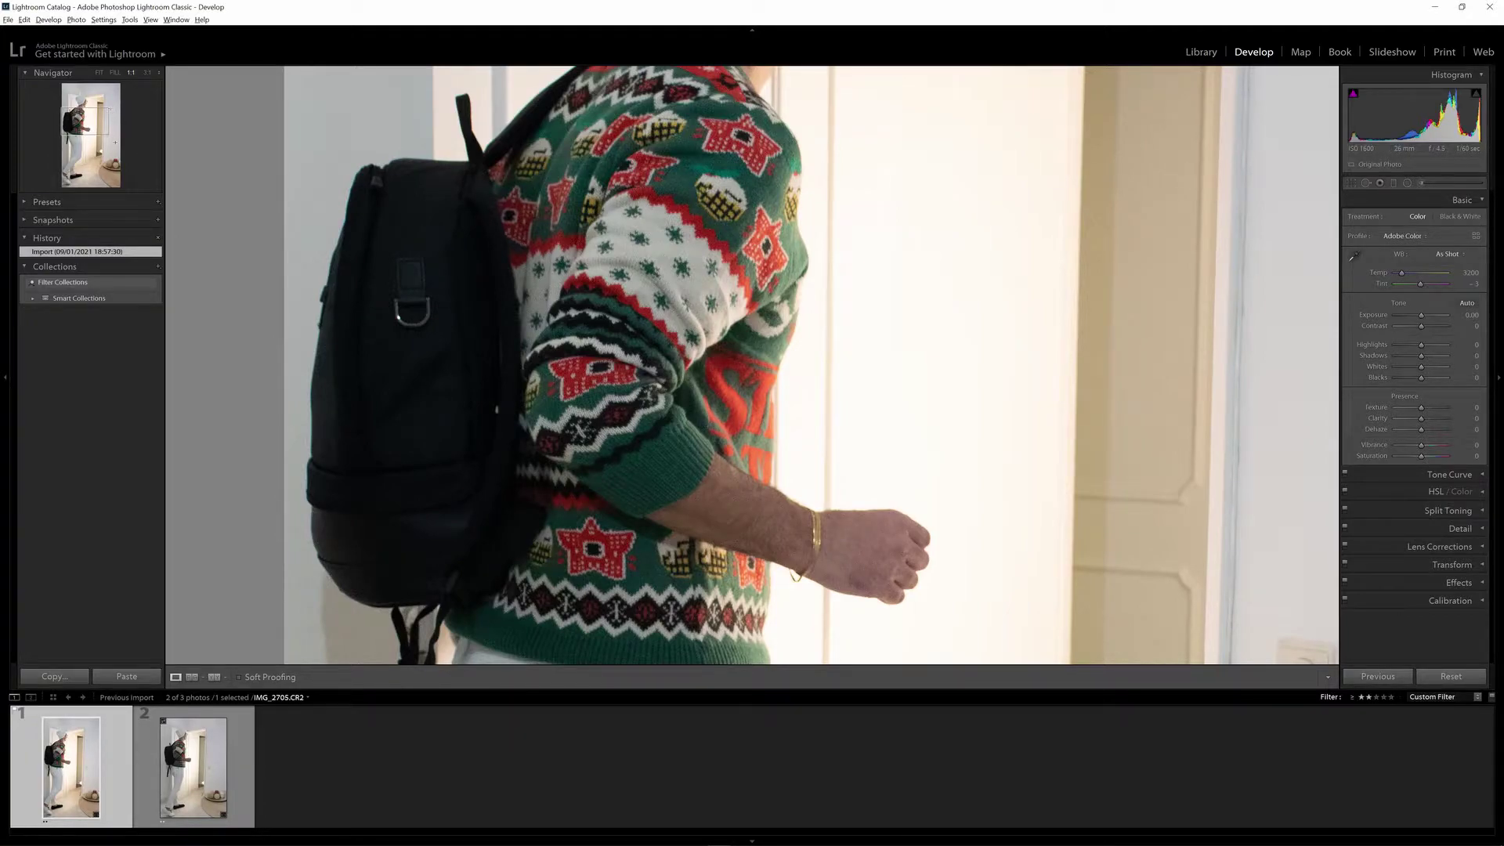
scroll(624, 327, "down", 3)
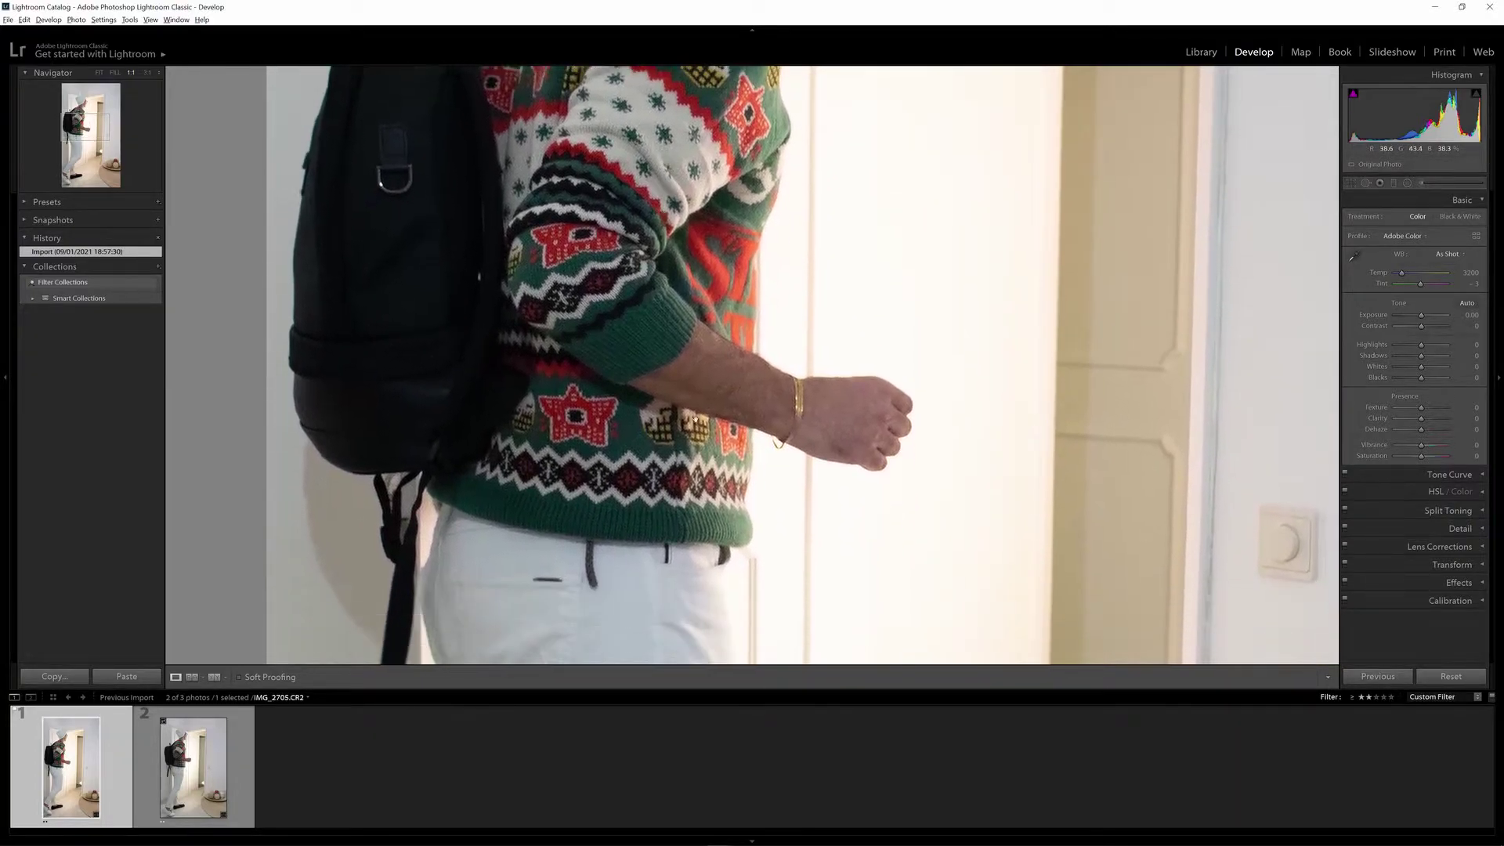
scroll(696, 405, "down", 3)
scroll(752, 365, "down", 10)
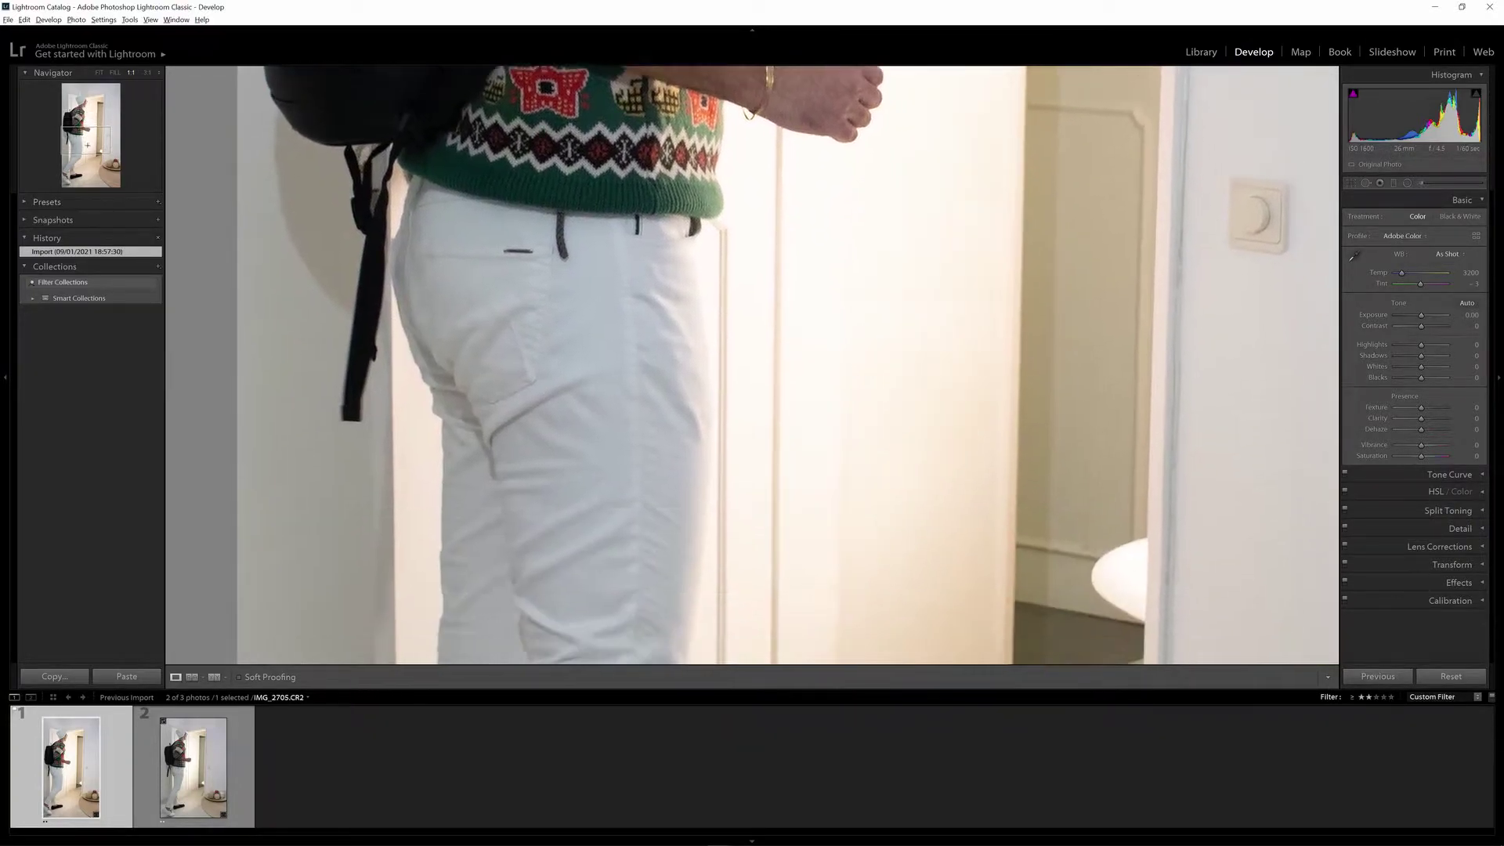
scroll(751, 365, "right", 5)
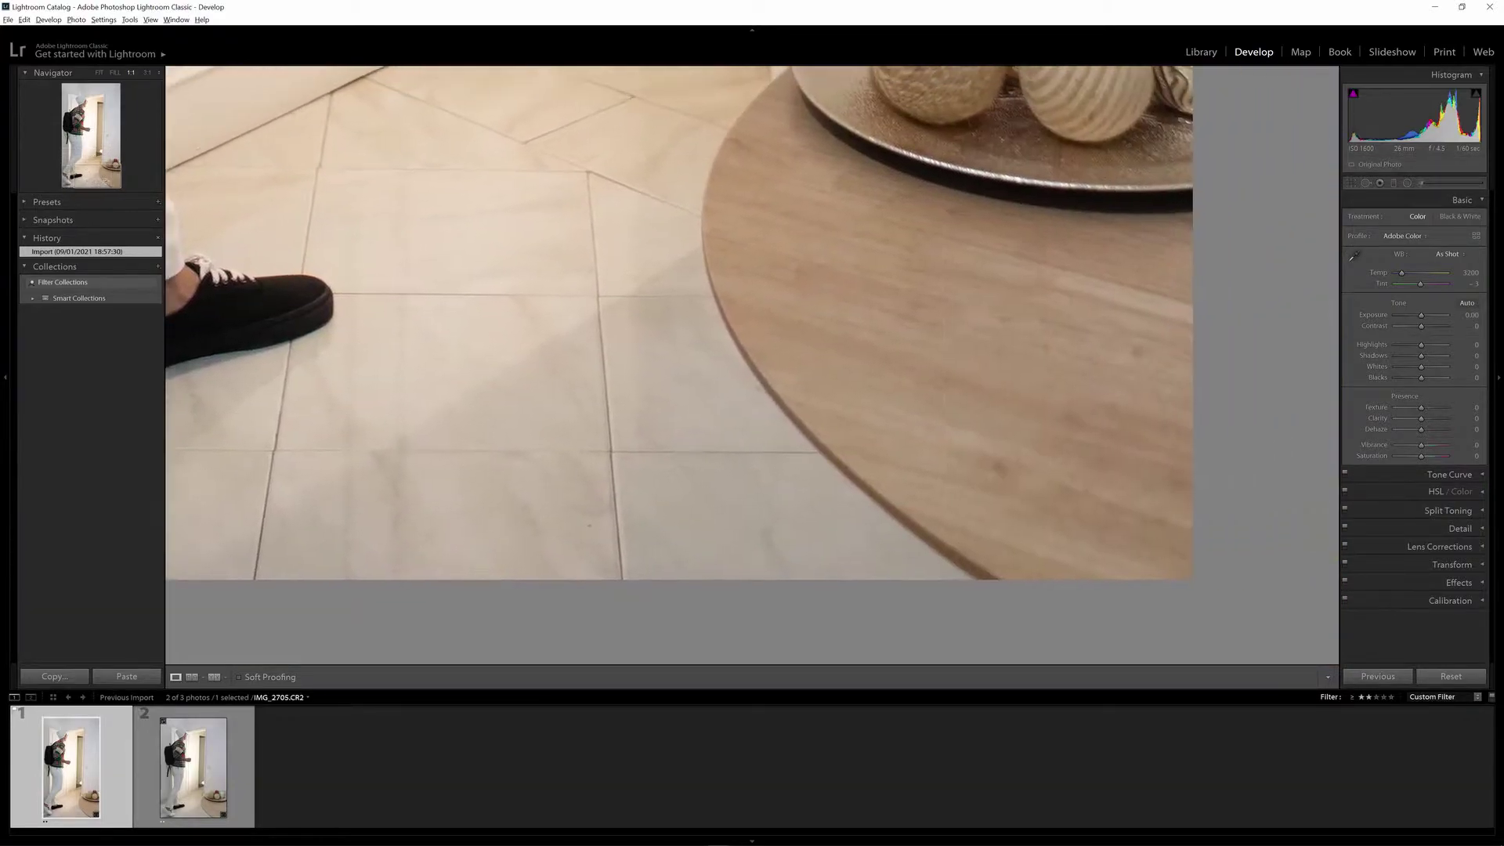
scroll(751, 365, "up", 10)
scroll(530, 246, "left", 4)
scroll(530, 246, "up", 3)
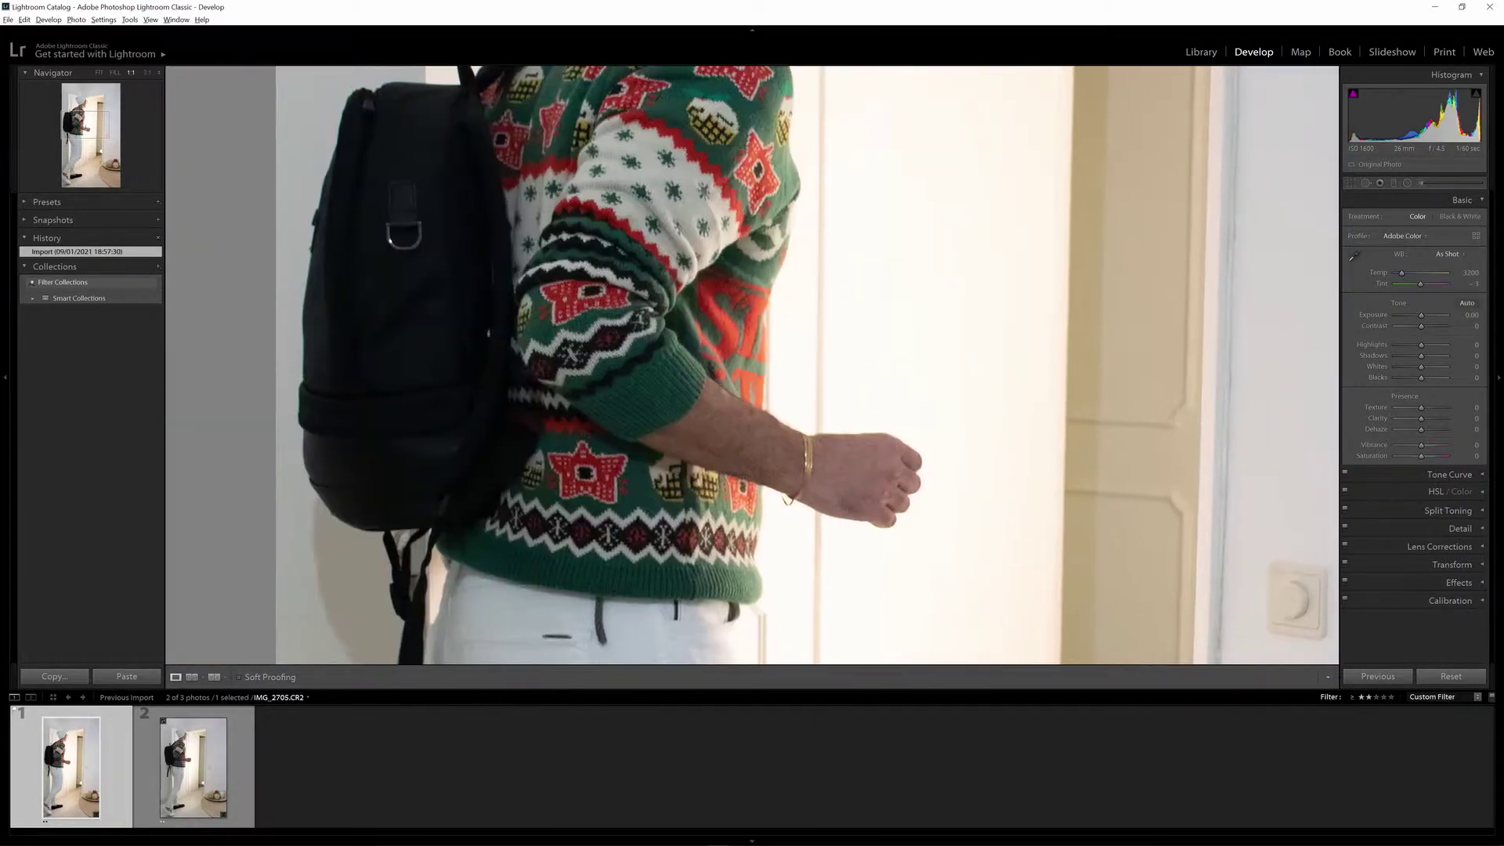
left_click(530, 246)
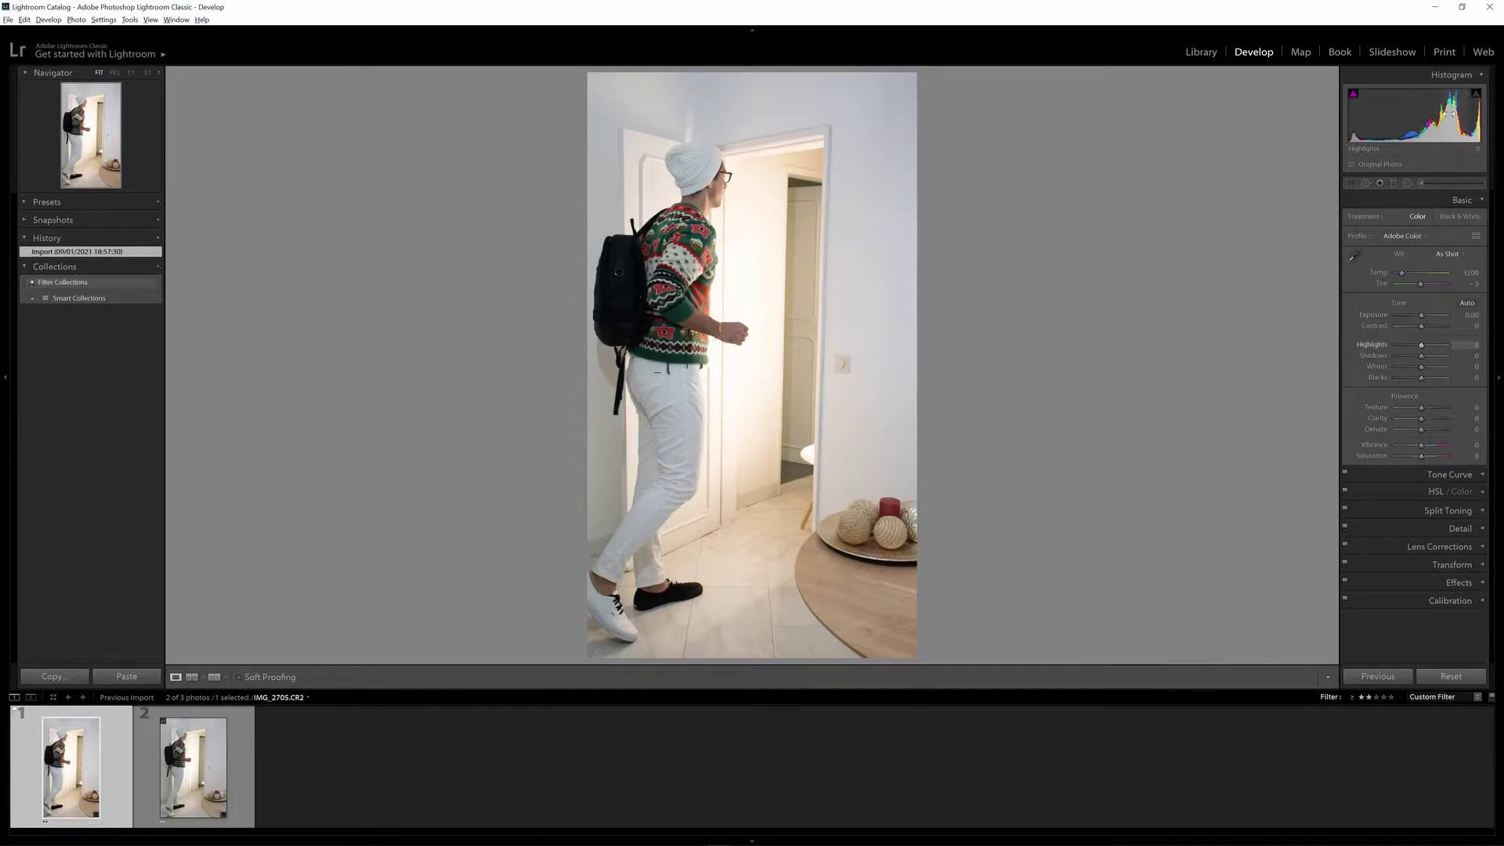
Try changing Exposure from the histogram and then up to about +2.83, toggle the highlight clipping warning, and reset Exposure
left_click_drag(1423, 114, 1449, 114)
double_click(1422, 111)
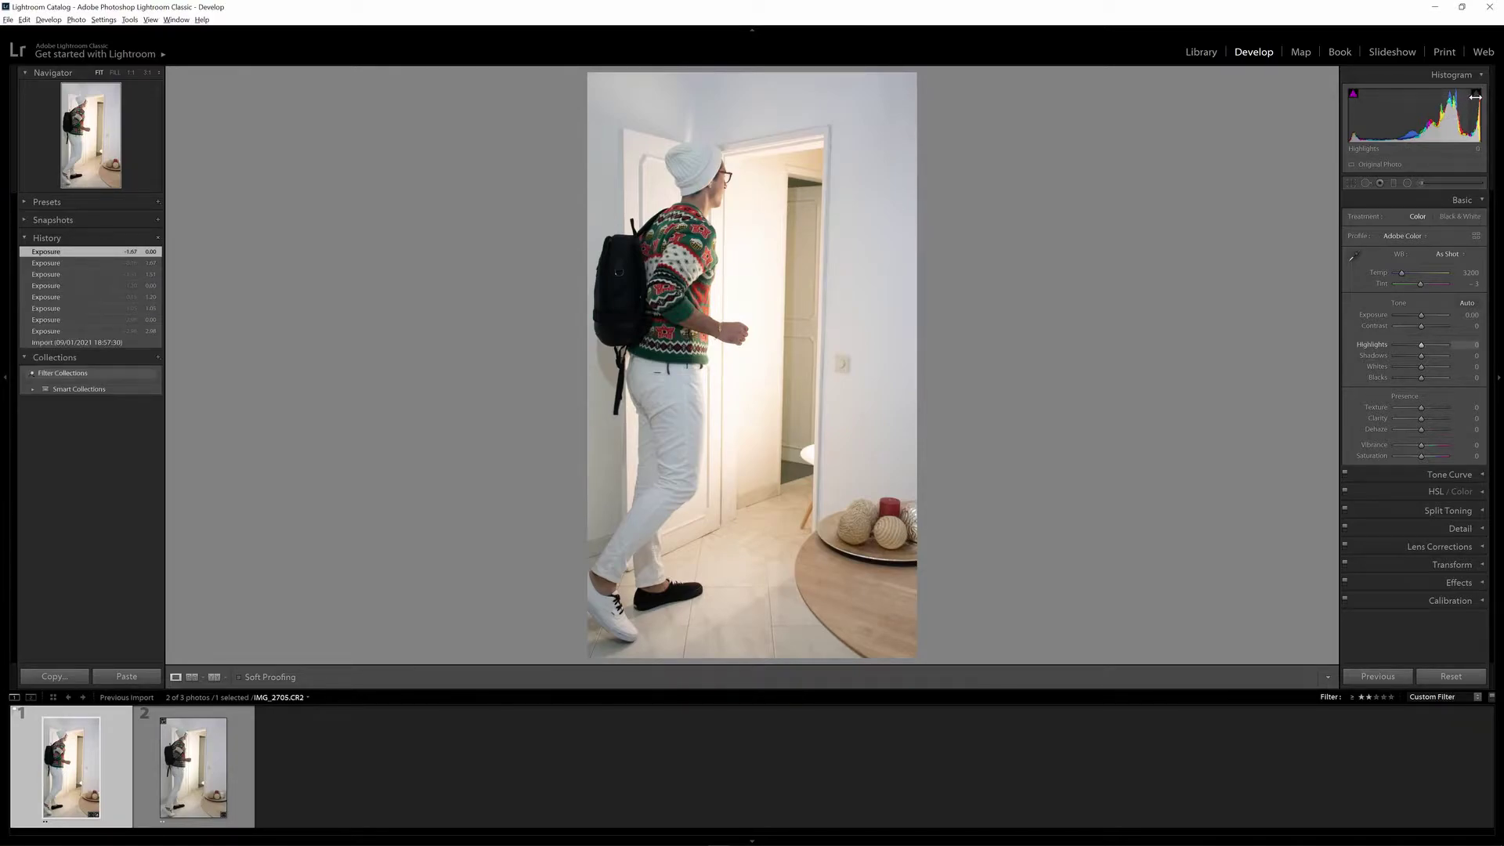
left_click_drag(1421, 315, 1438, 317)
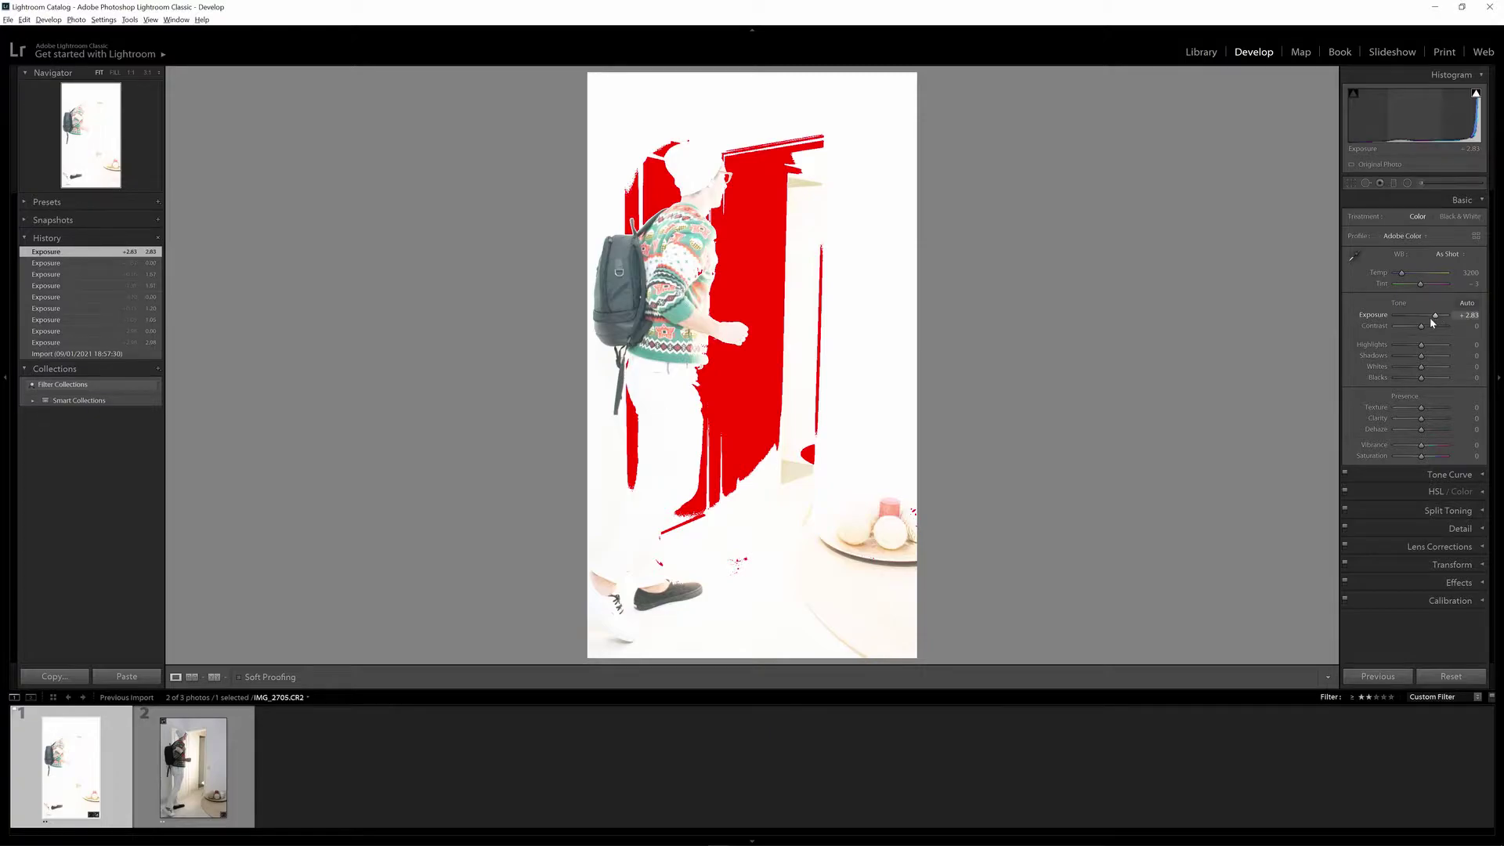
left_click(1477, 95)
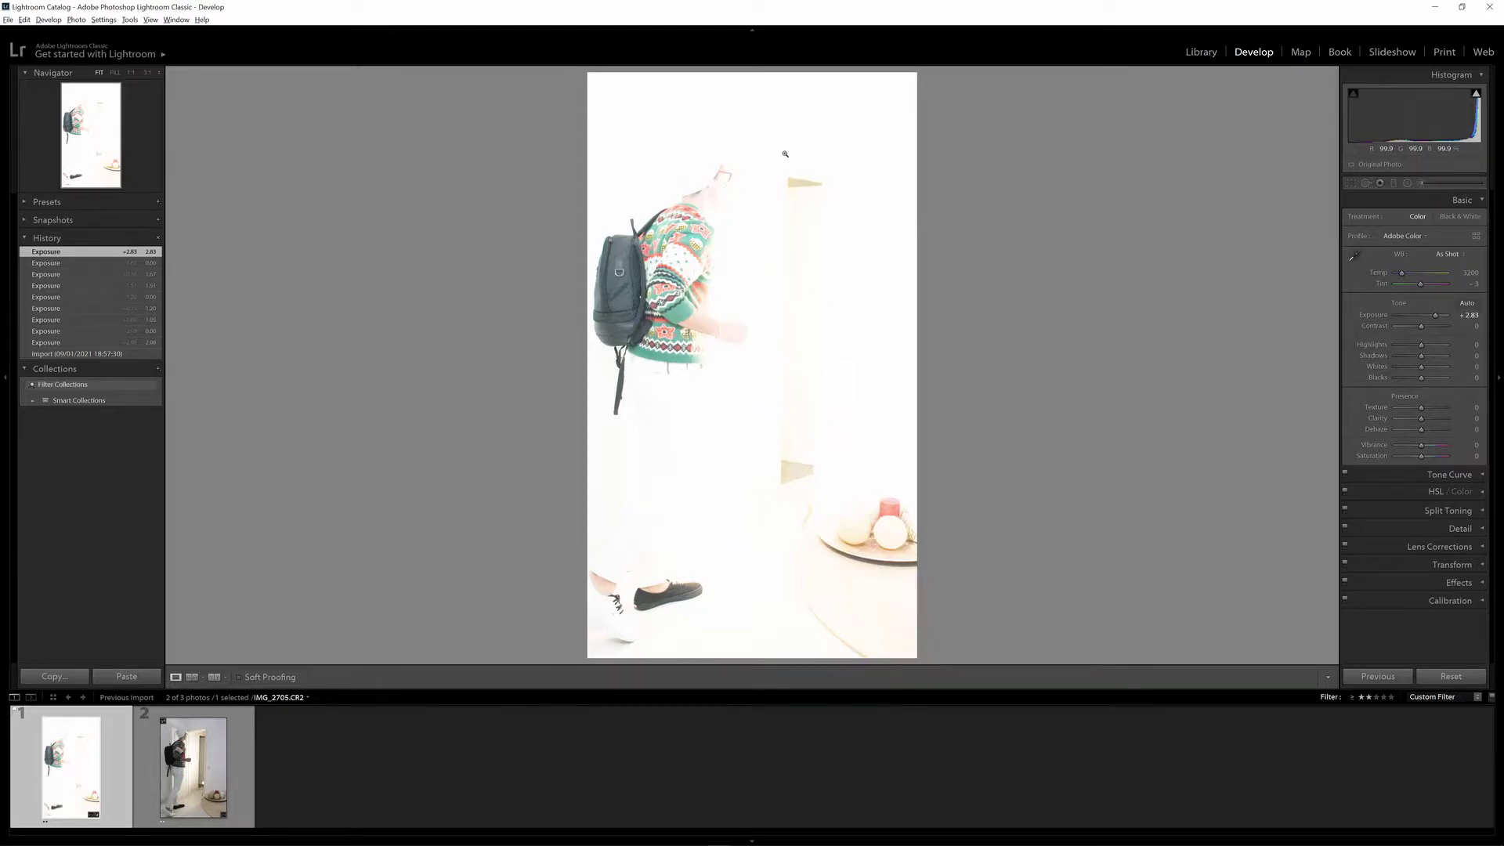
left_click(1478, 95)
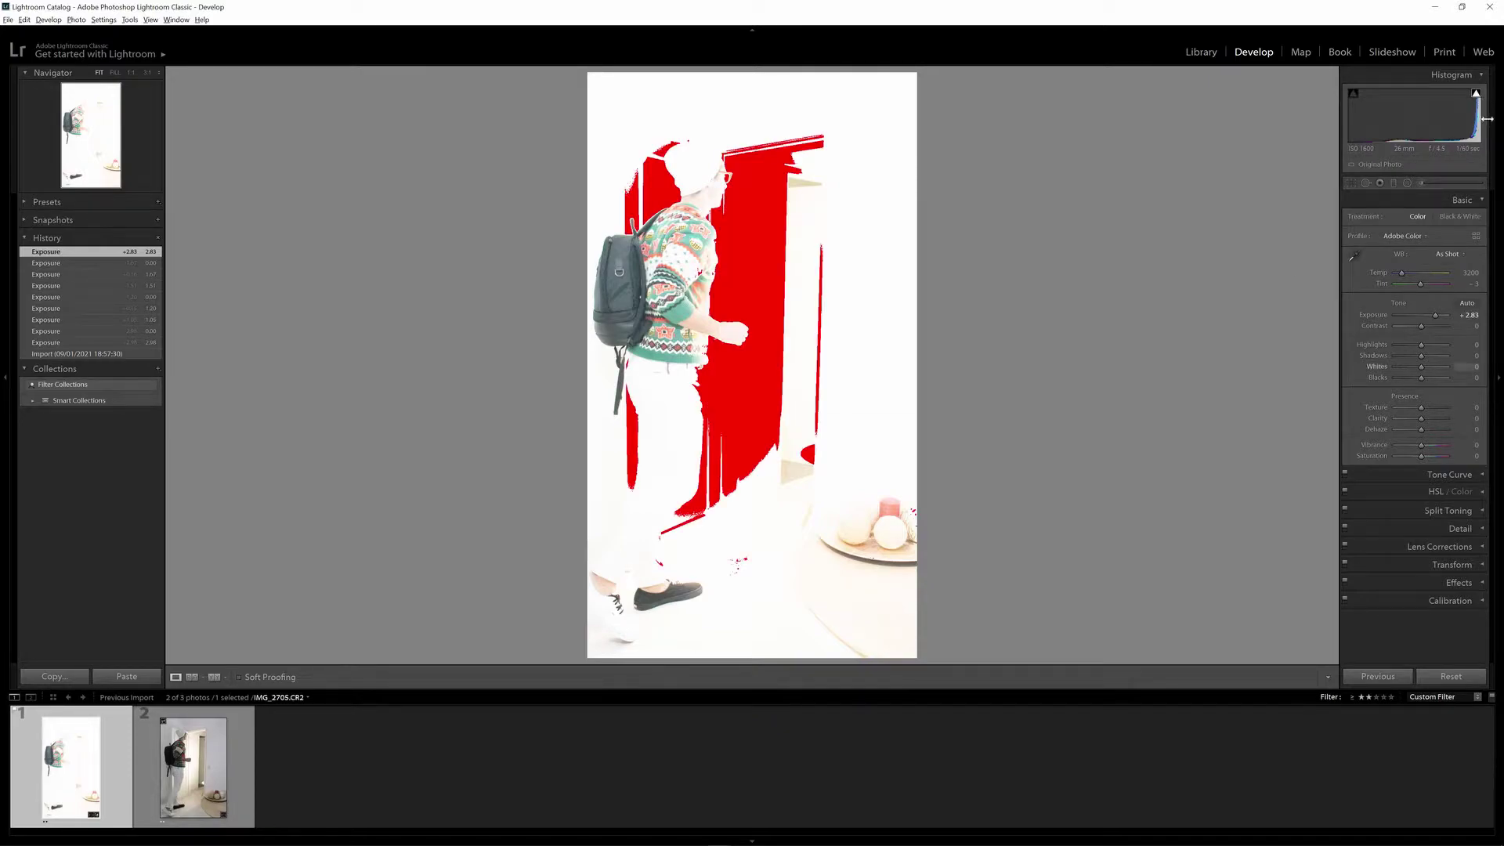
double_click(1437, 318)
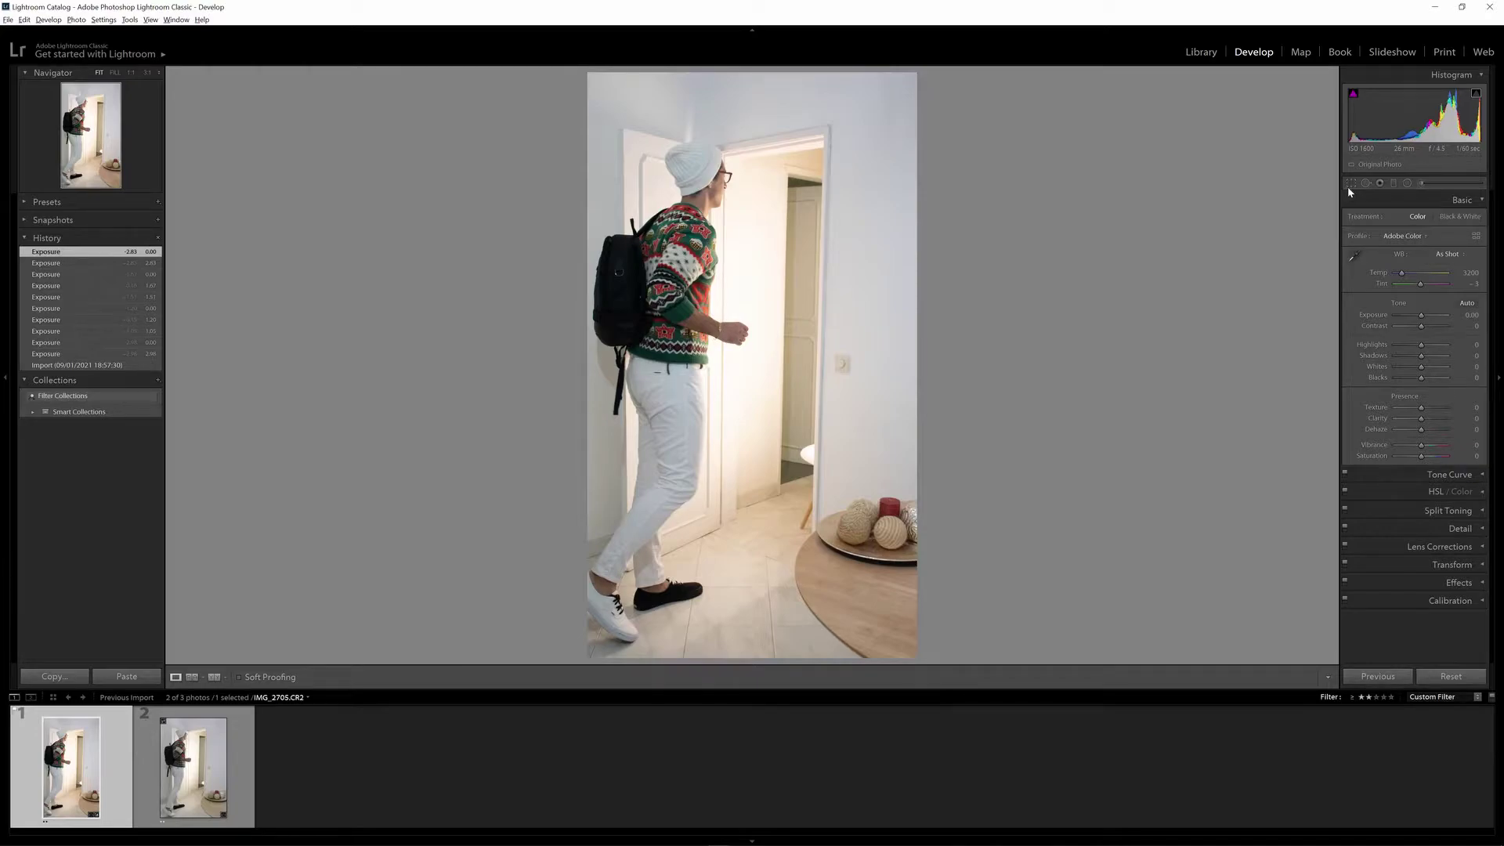
Try shifting the crop frame over the uncropped photo and toggle the aspect ratio lock in Crop & Straighten
left_click(1350, 183)
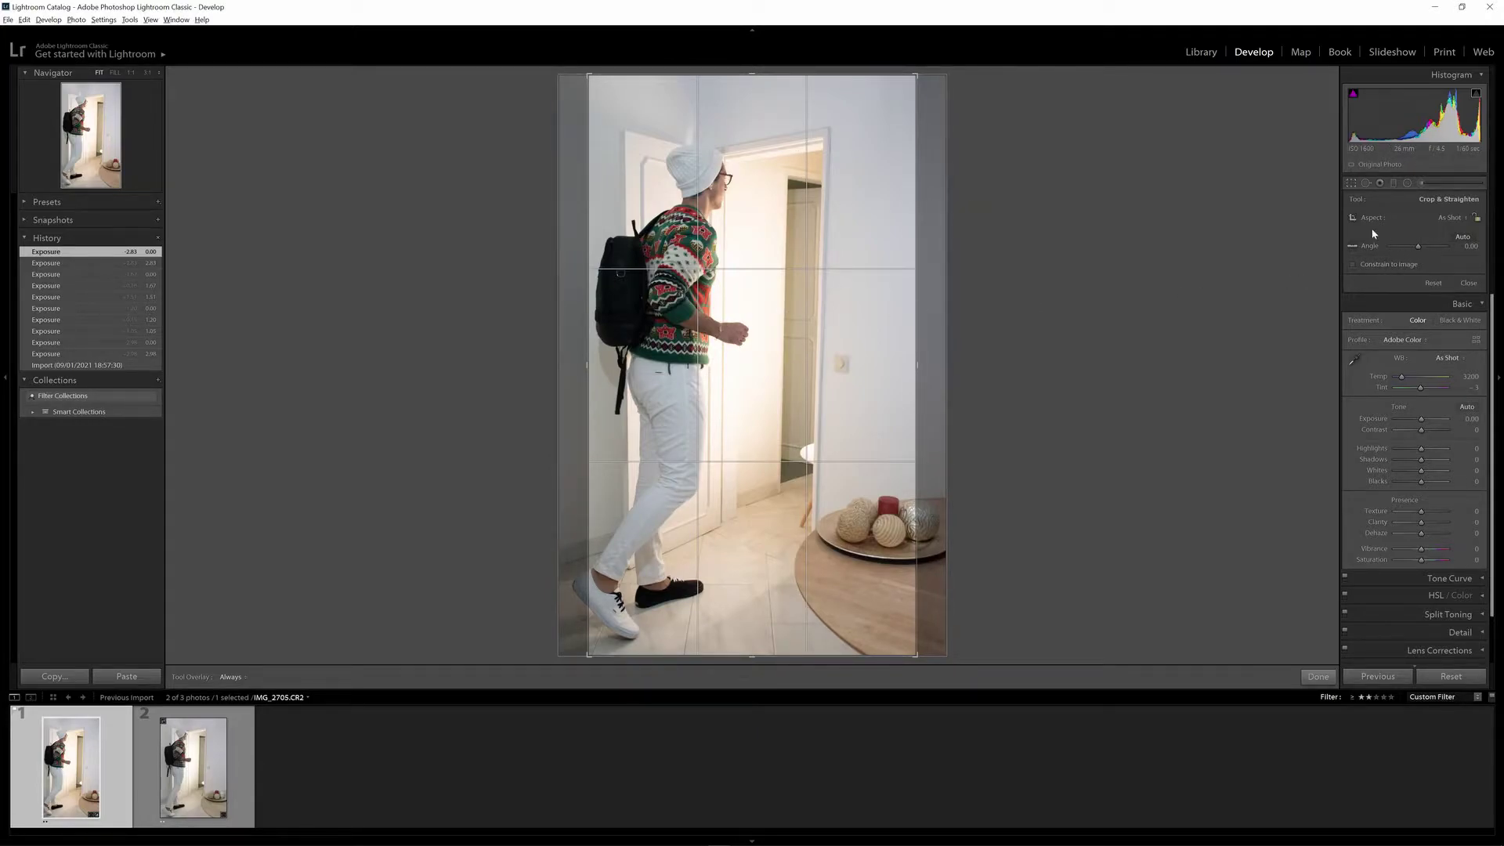
left_click_drag(916, 75, 946, 60)
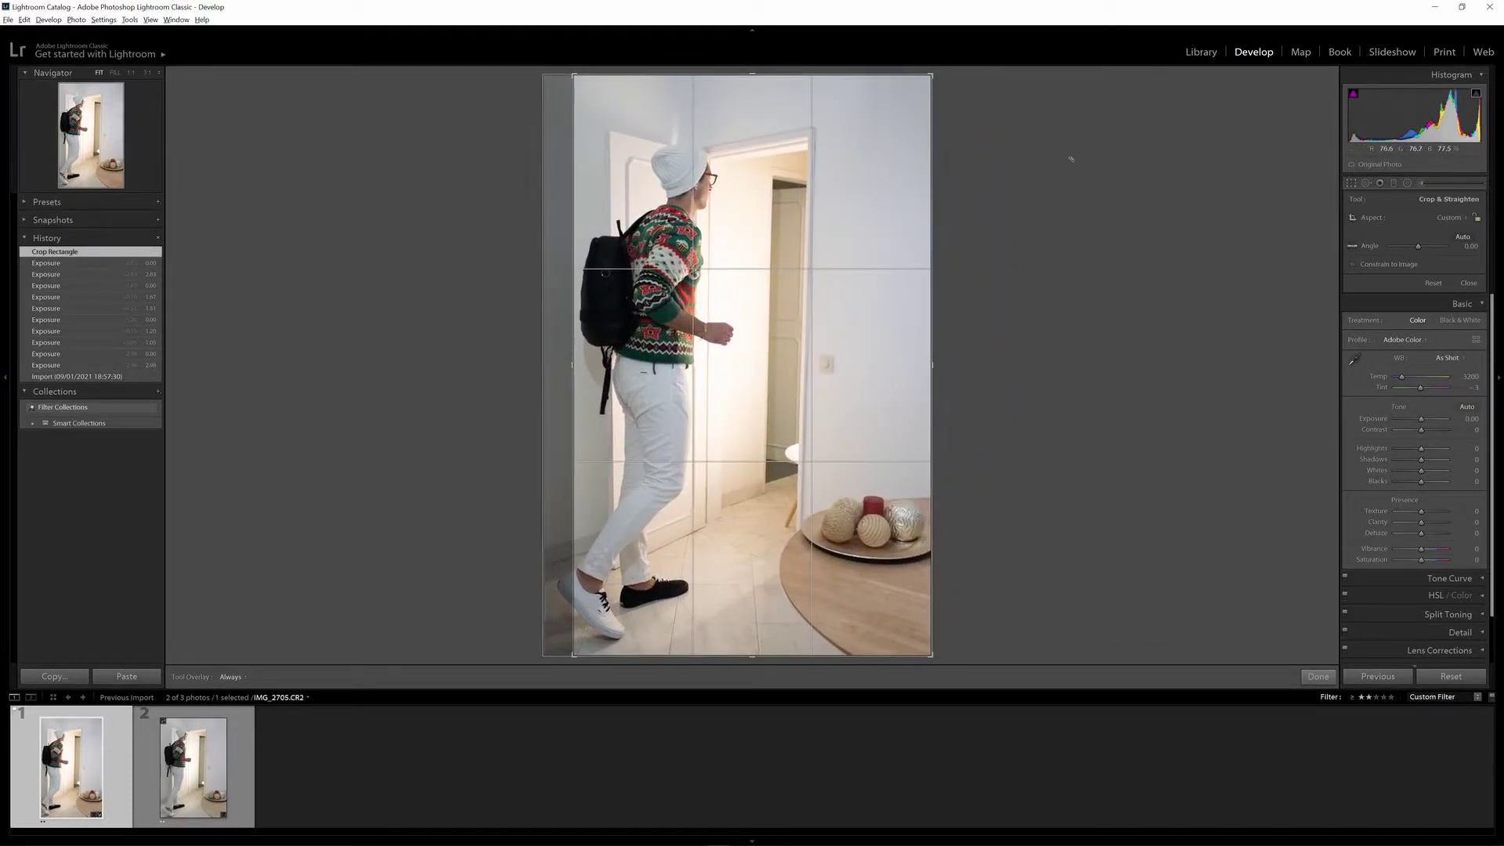
left_click(1478, 218)
mouse_move(751, 78)
left_mouse_down()
mouse_move(702, 208)
mouse_move(752, 74)
left_mouse_up()
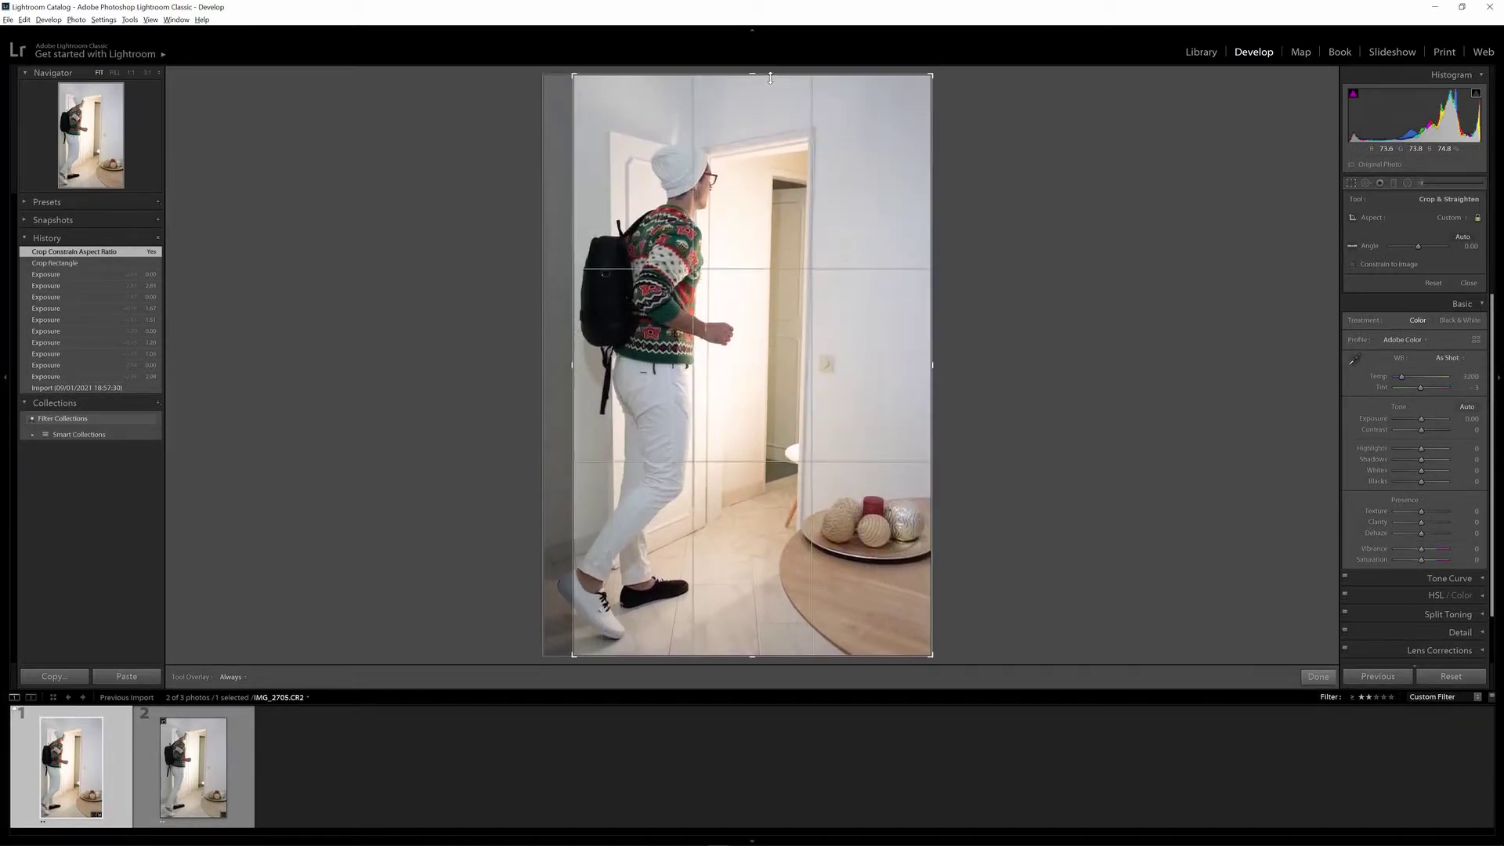
left_click(1479, 218)
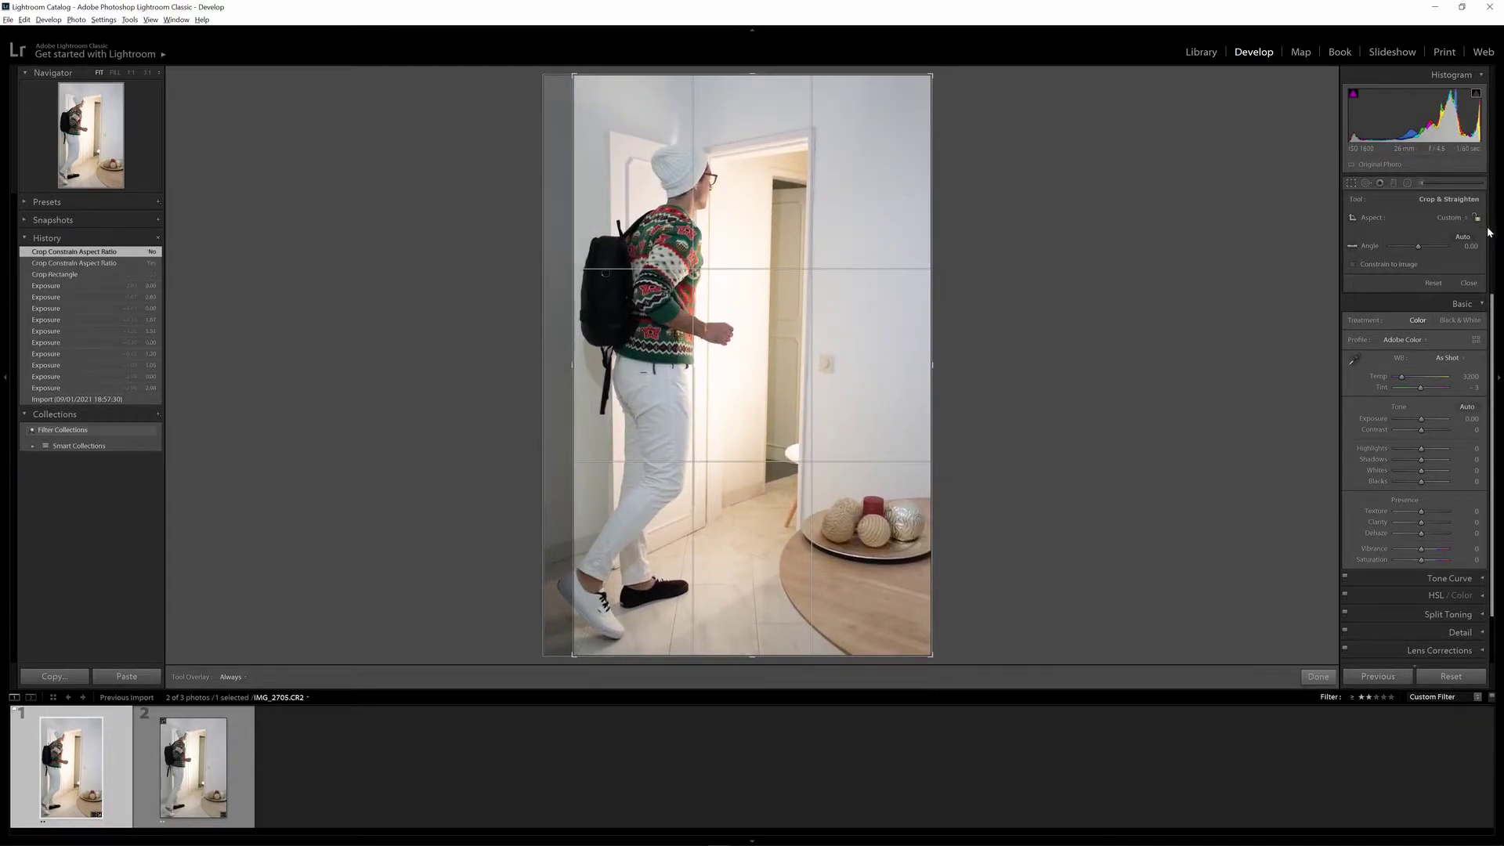
Try a crop angle of about -1.93, reset the crop to the full photo and close the crop tool
left_click_drag(1419, 250, 1417, 257)
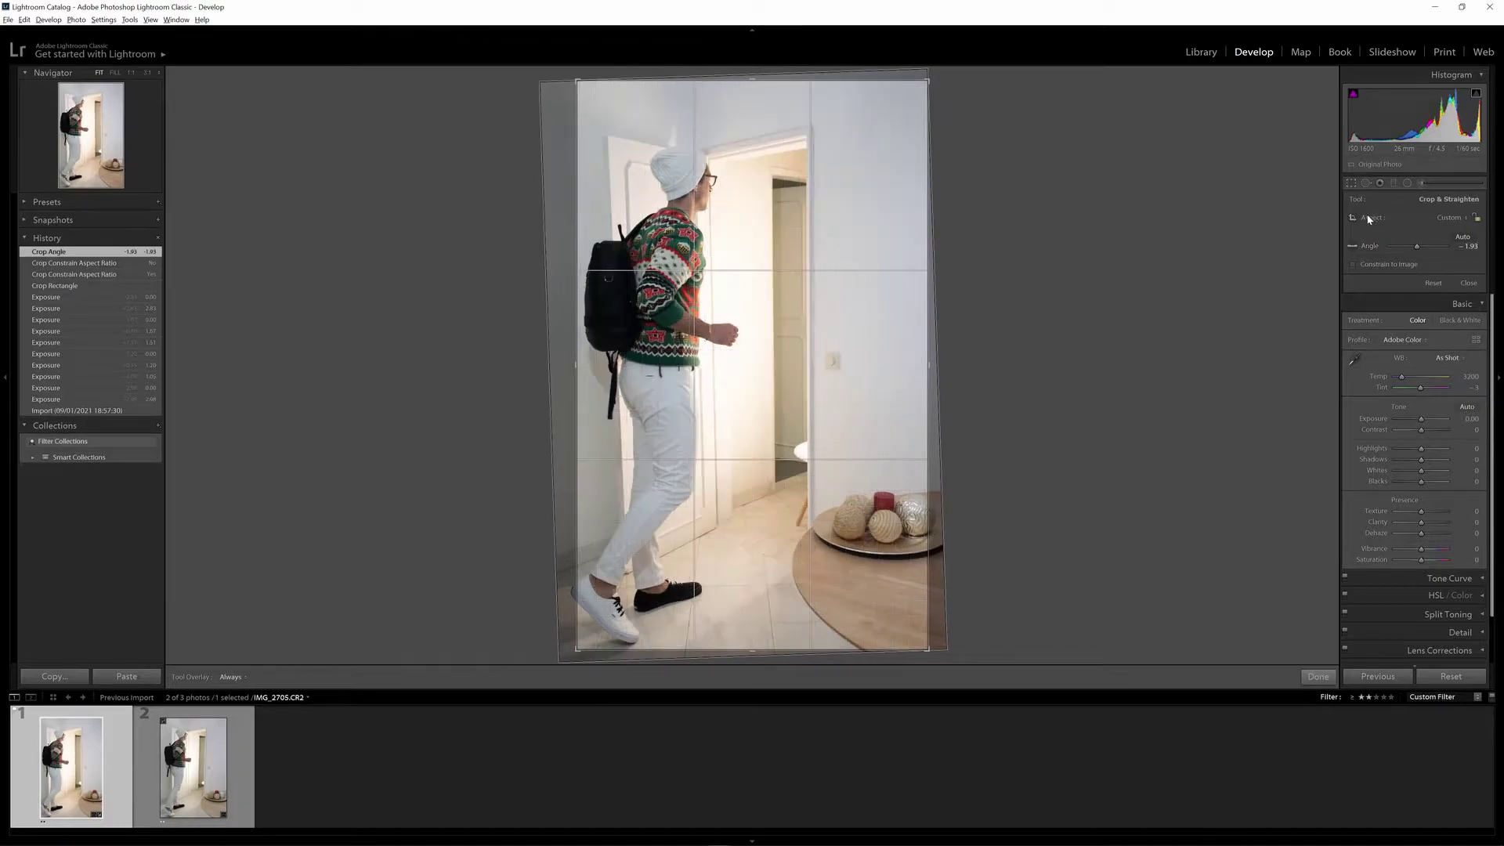
left_click(1433, 285)
left_click(1469, 284)
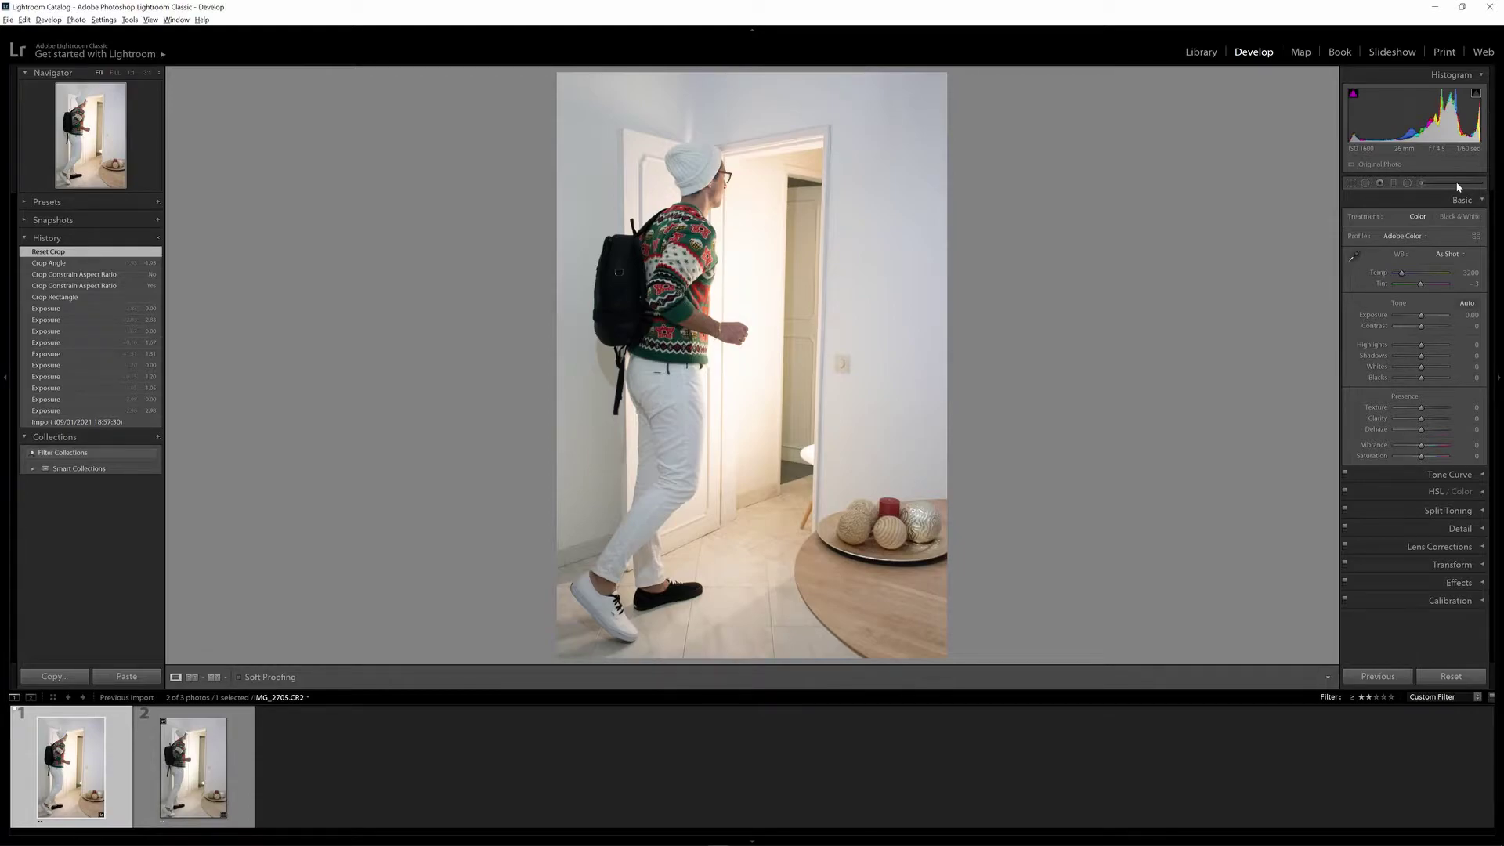
Heal away the light switch on the wall with Spot Removal at size 76 and opacity 100
left_click(1366, 183)
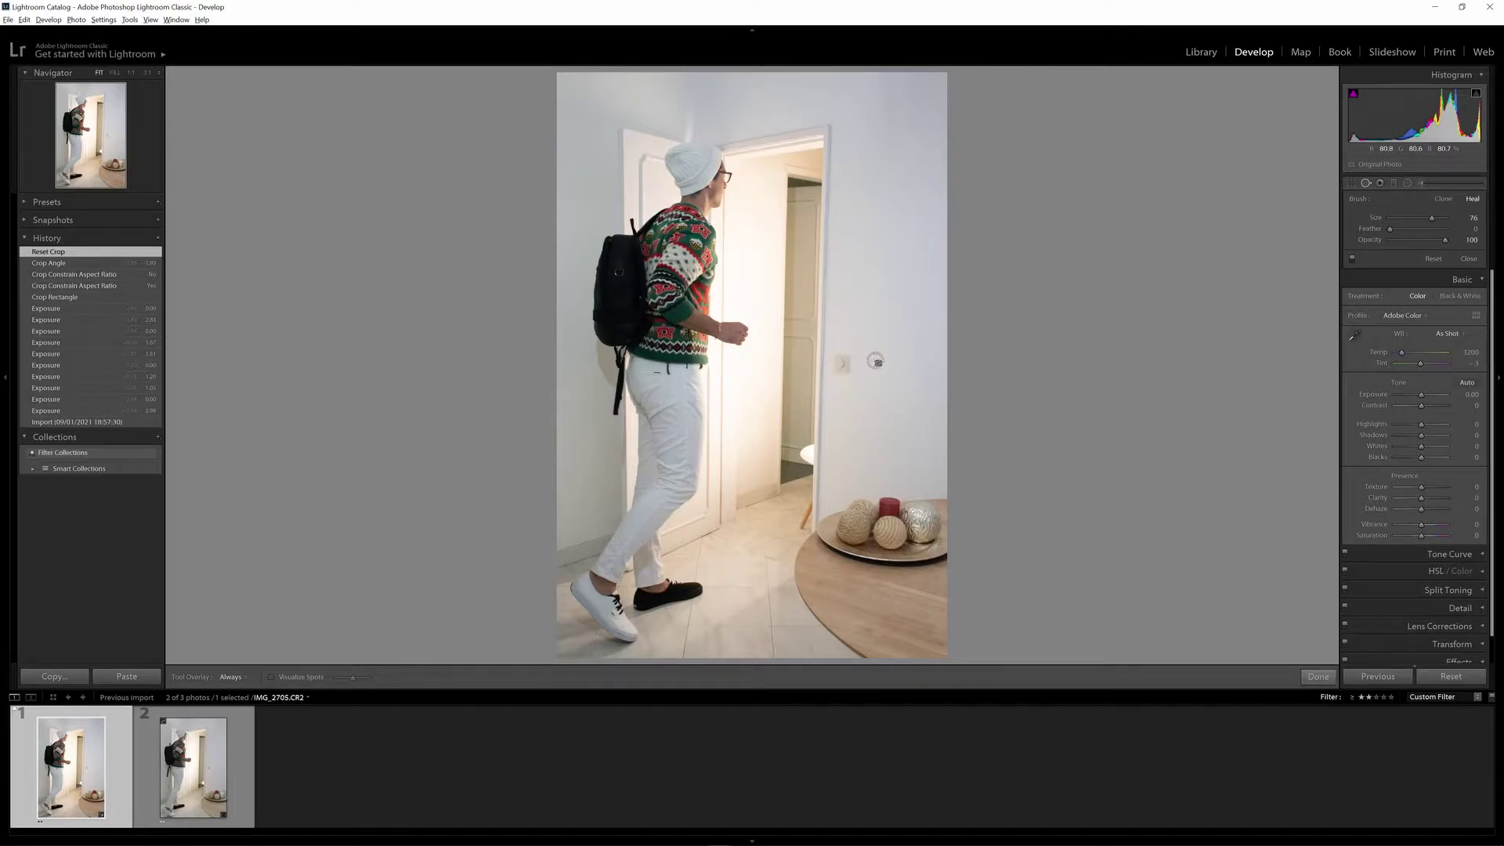
left_click_drag(837, 359, 845, 371)
left_click(842, 366)
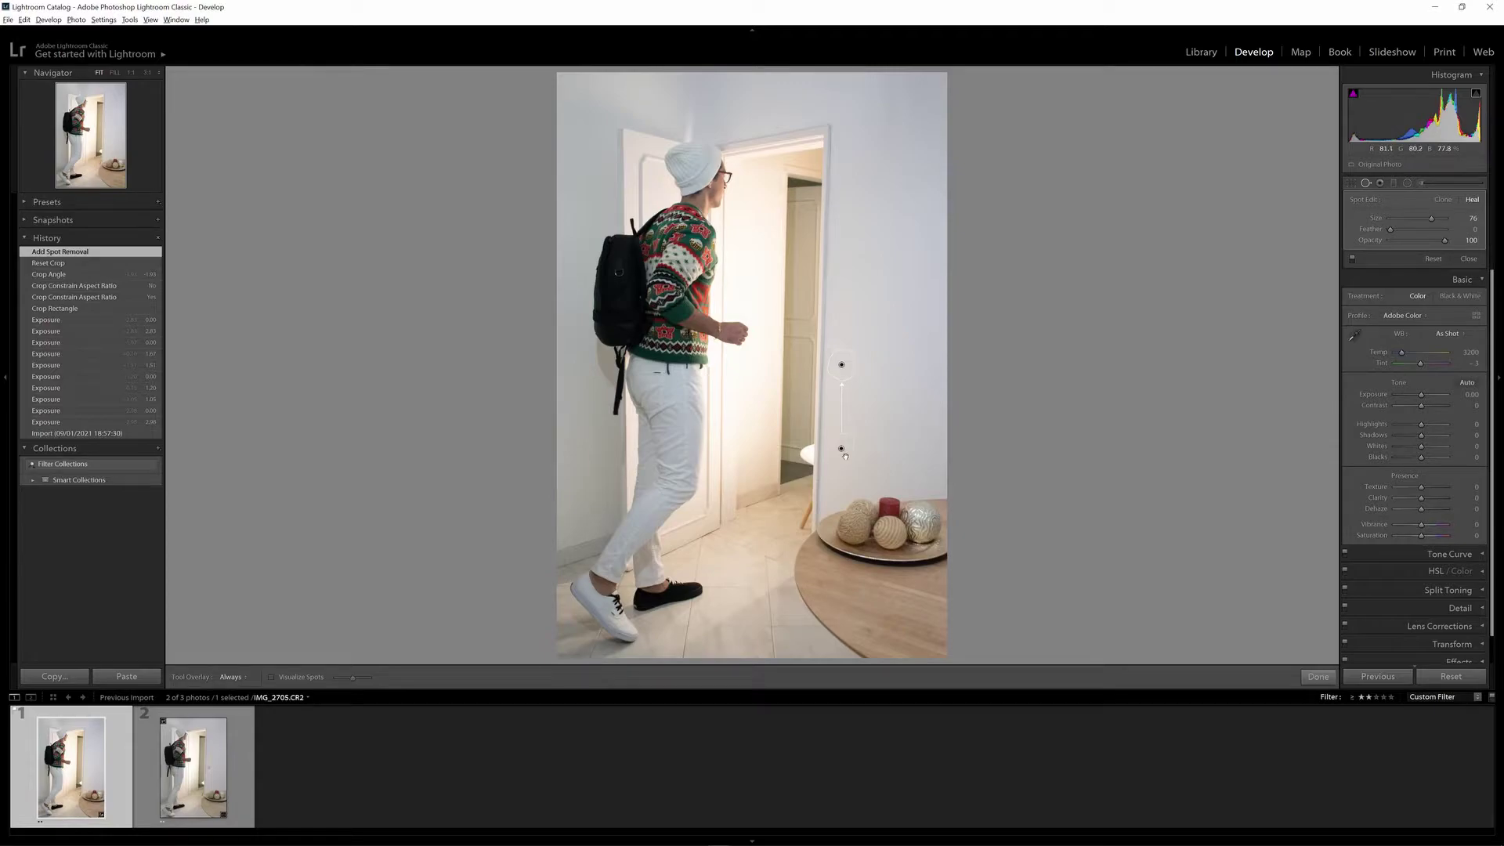
left_click(1017, 465)
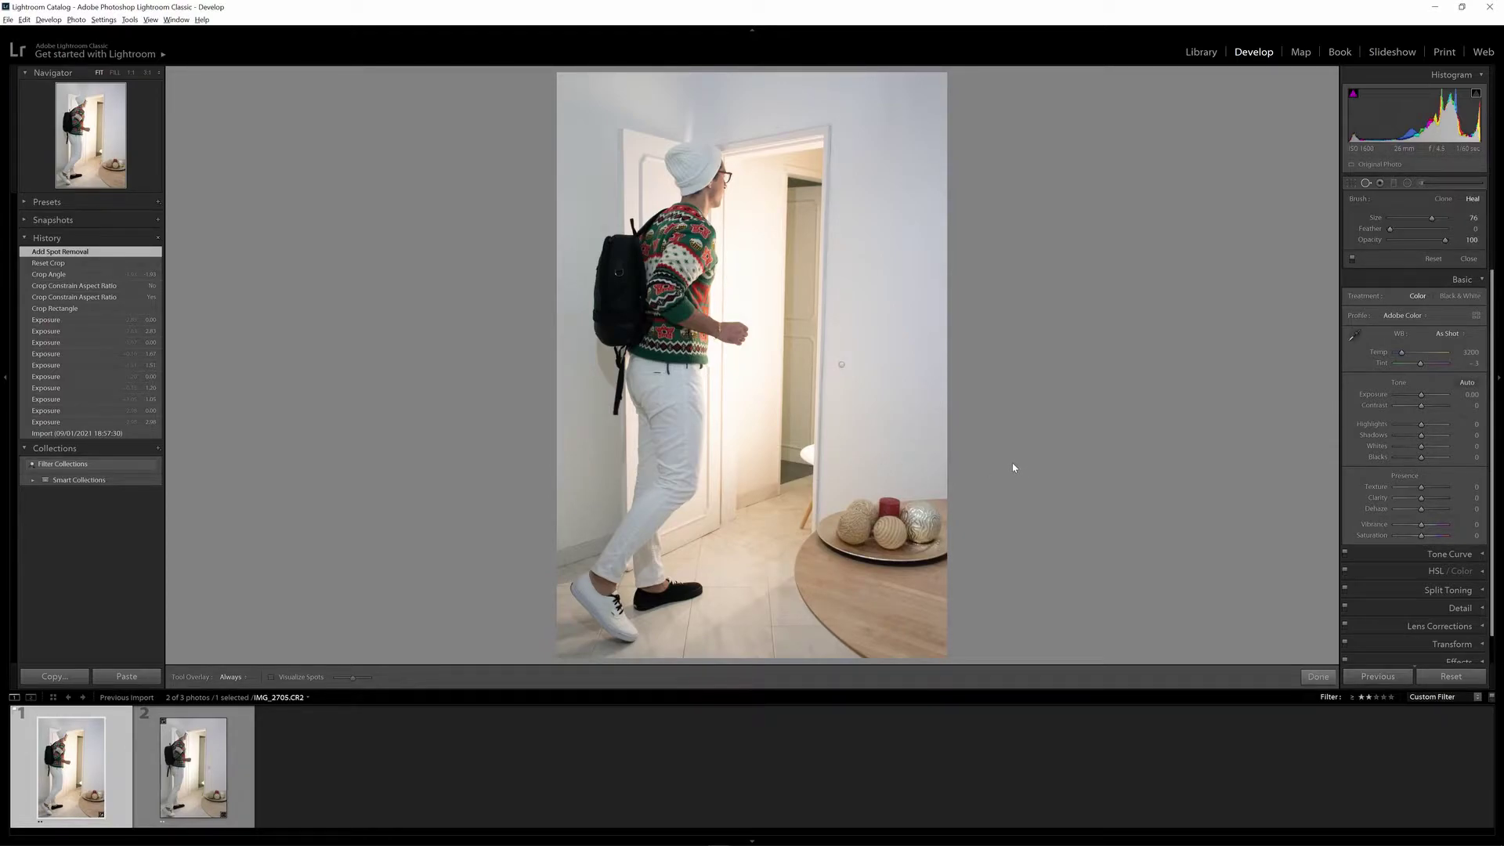
Reselect the healed spot on the wall, move its source onto the sweater, and delete the spot
left_click(843, 365)
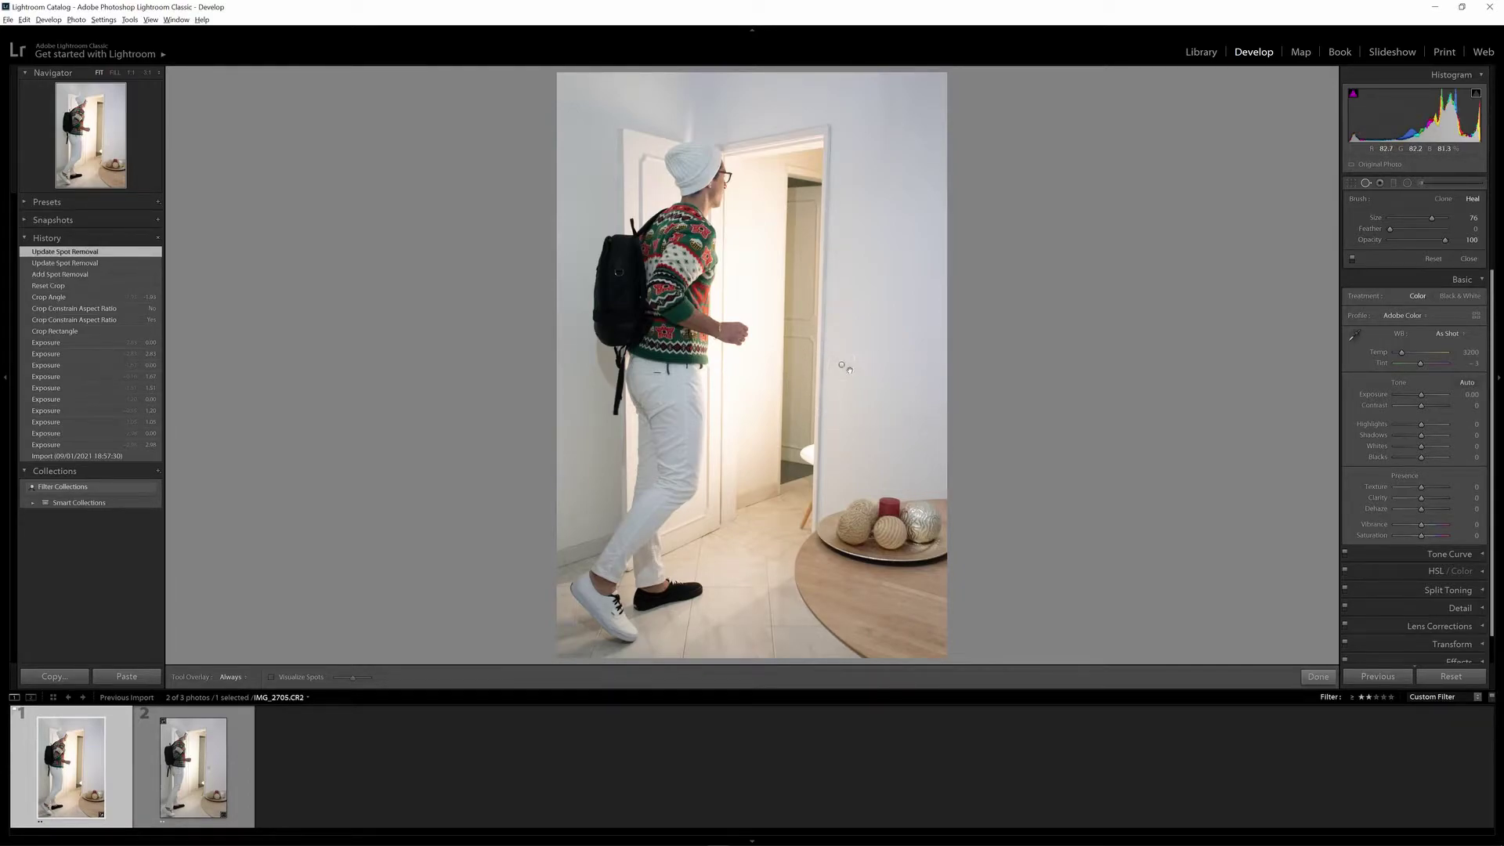
left_click(843, 366)
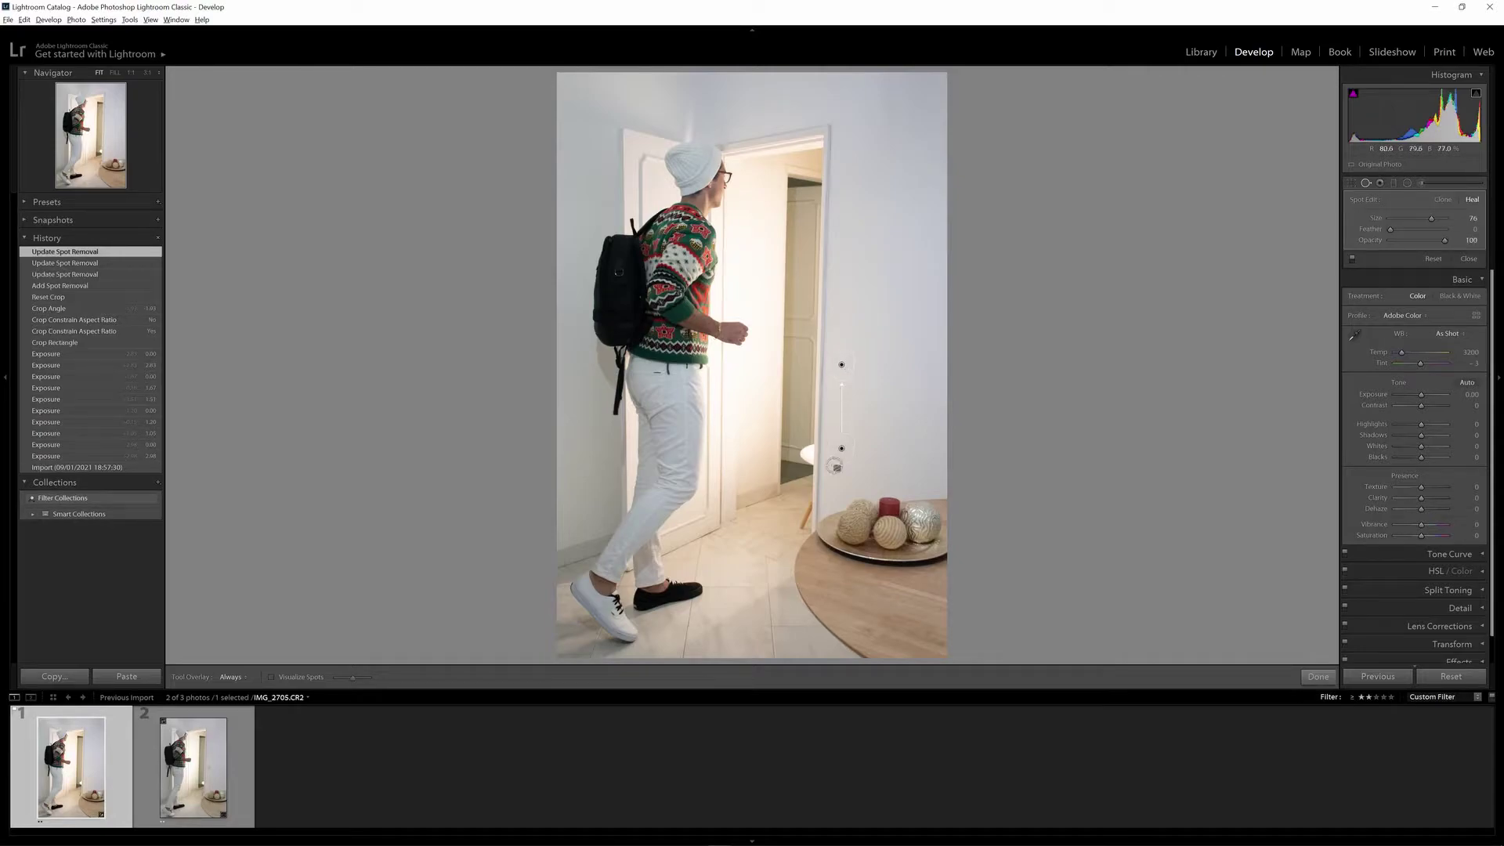
mouse_move(843, 453)
left_mouse_down()
mouse_move(906, 332)
mouse_move(863, 246)
mouse_move(884, 248)
mouse_move(682, 235)
mouse_move(694, 232)
mouse_move(663, 298)
mouse_move(682, 296)
mouse_move(670, 276)
mouse_move(663, 286)
left_mouse_up()
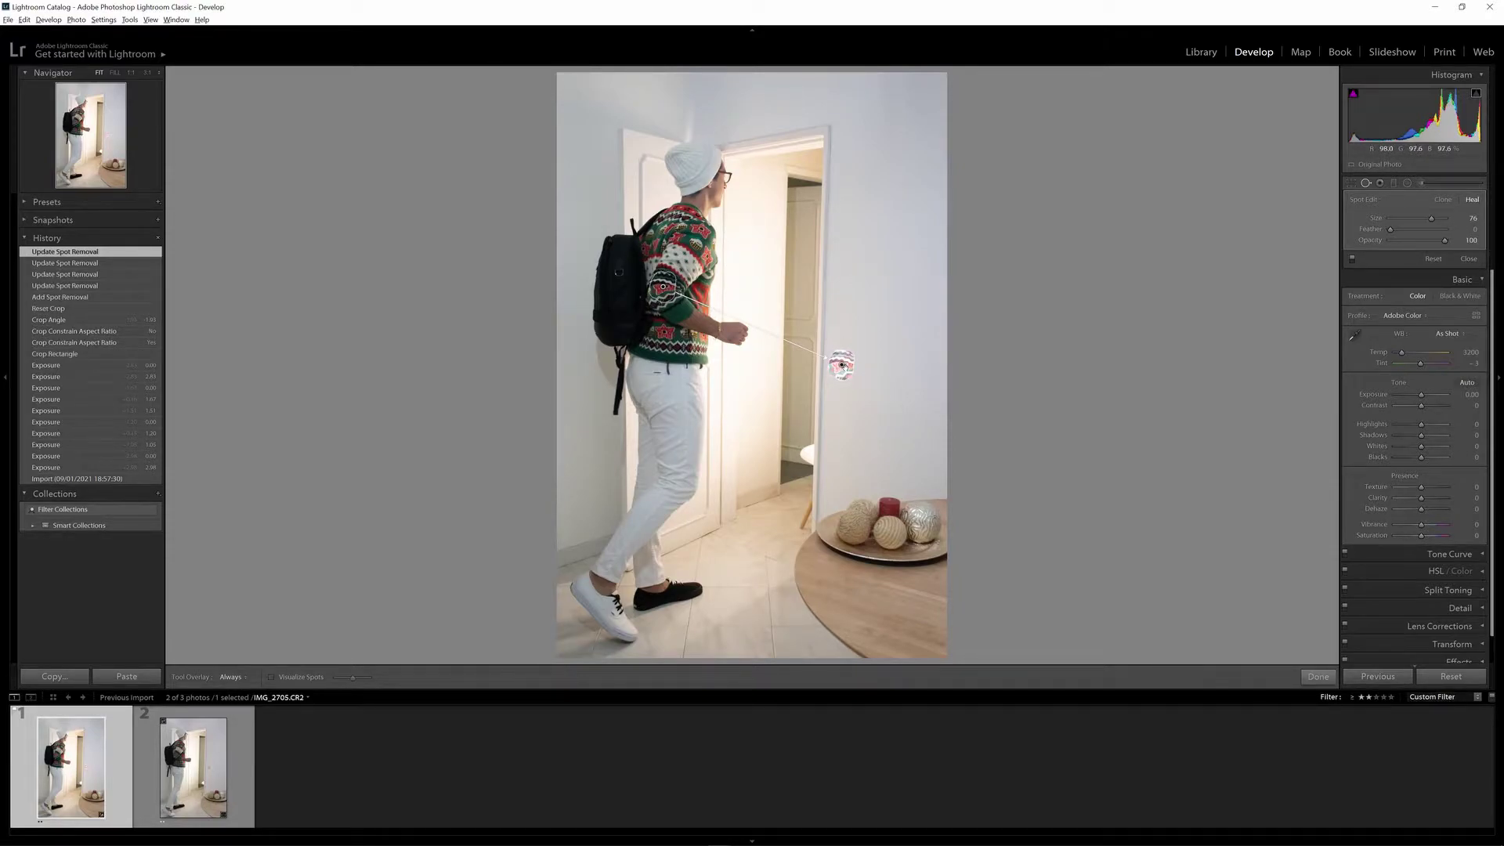
key("Delete")
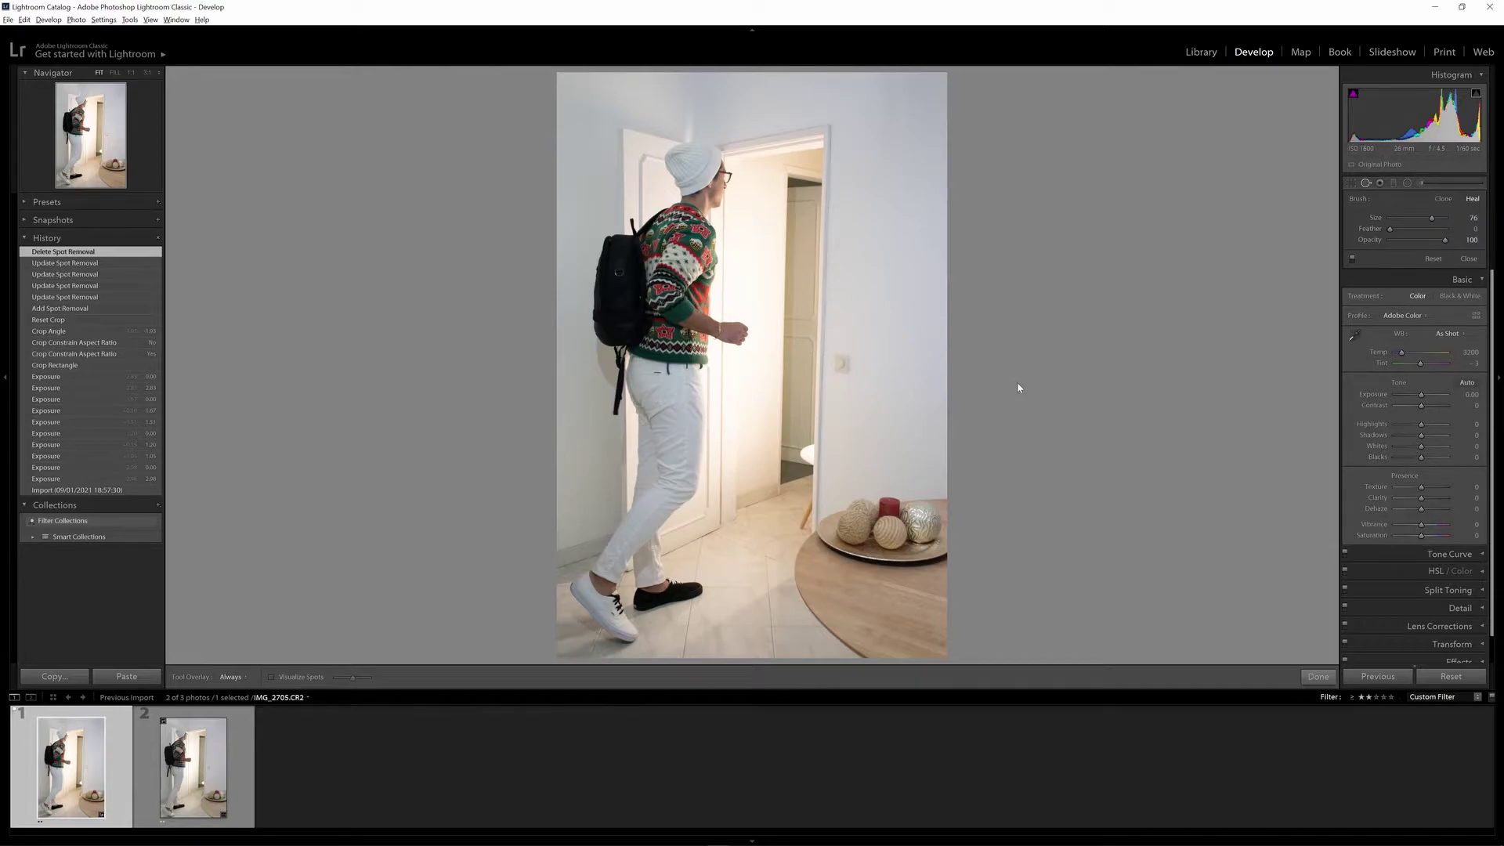
Open Red Eye Correction briefly, add a graduated filter across the wall beside the doorway and set its Exposure to about -1.77
left_click(1381, 183)
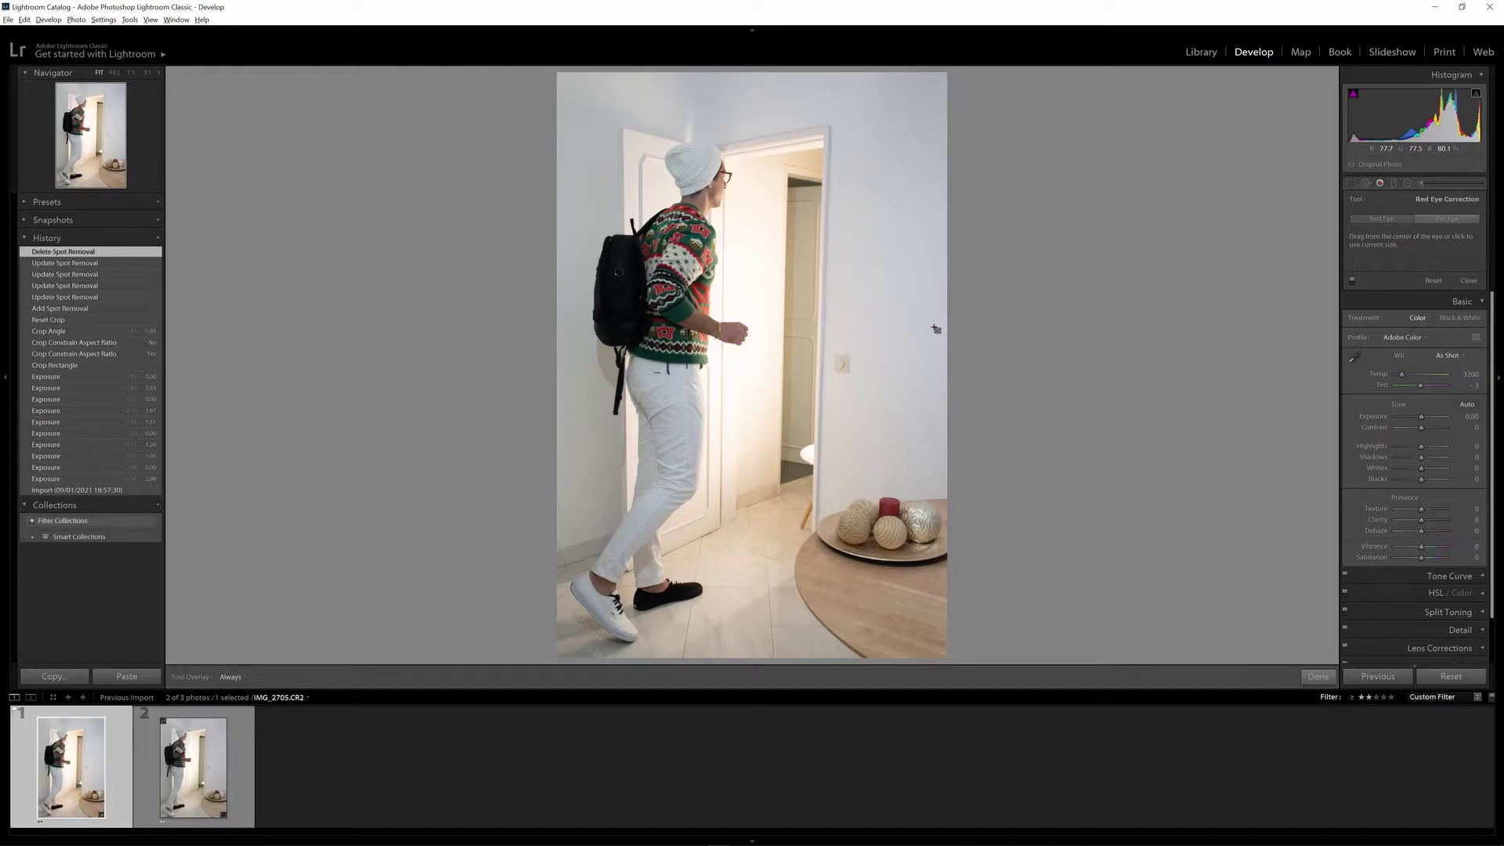
left_click(1395, 185)
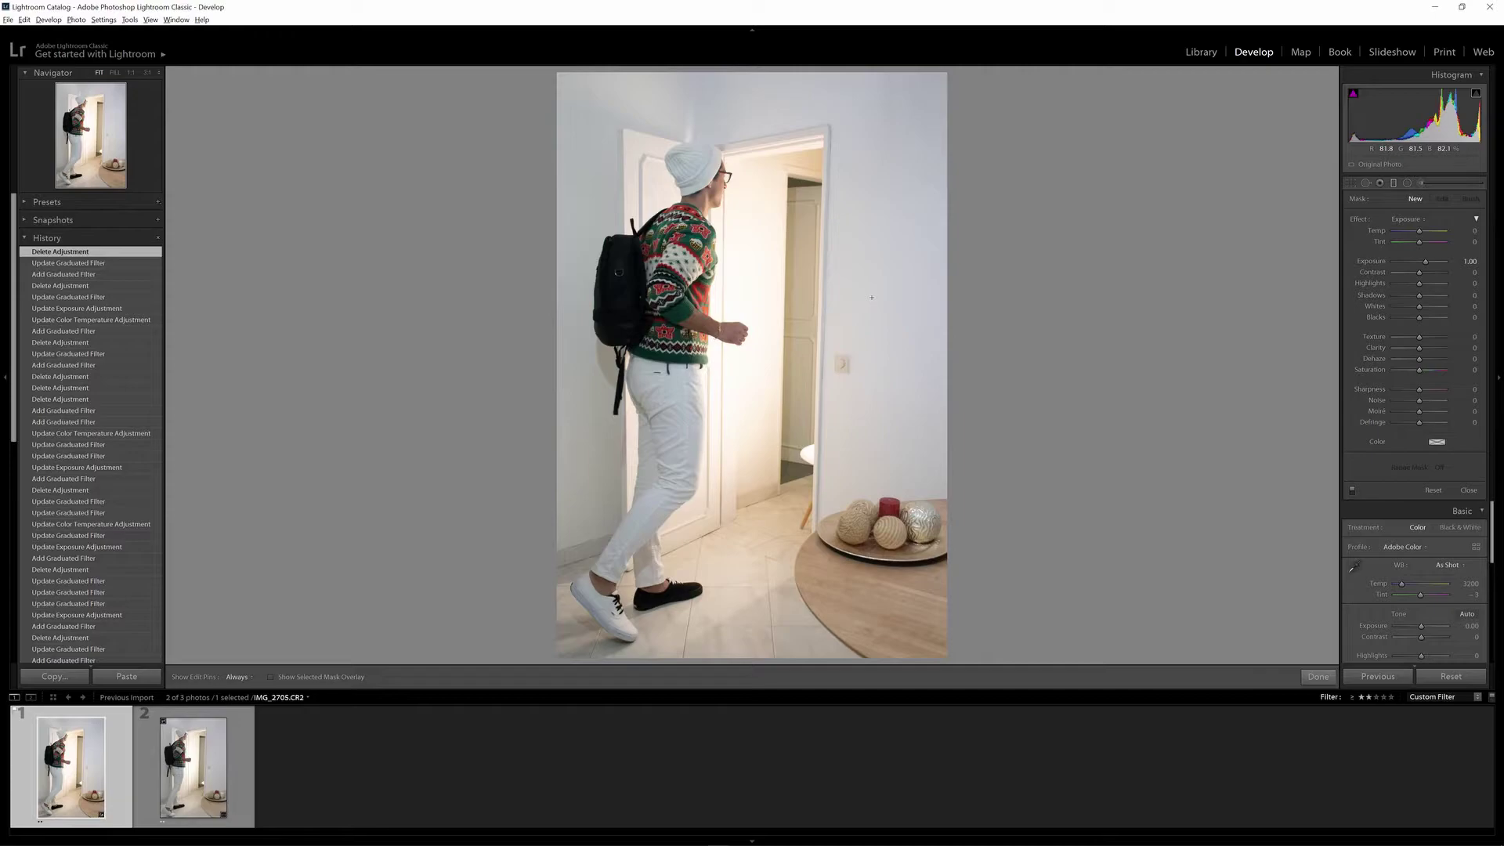
left_click_drag(873, 297, 722, 357)
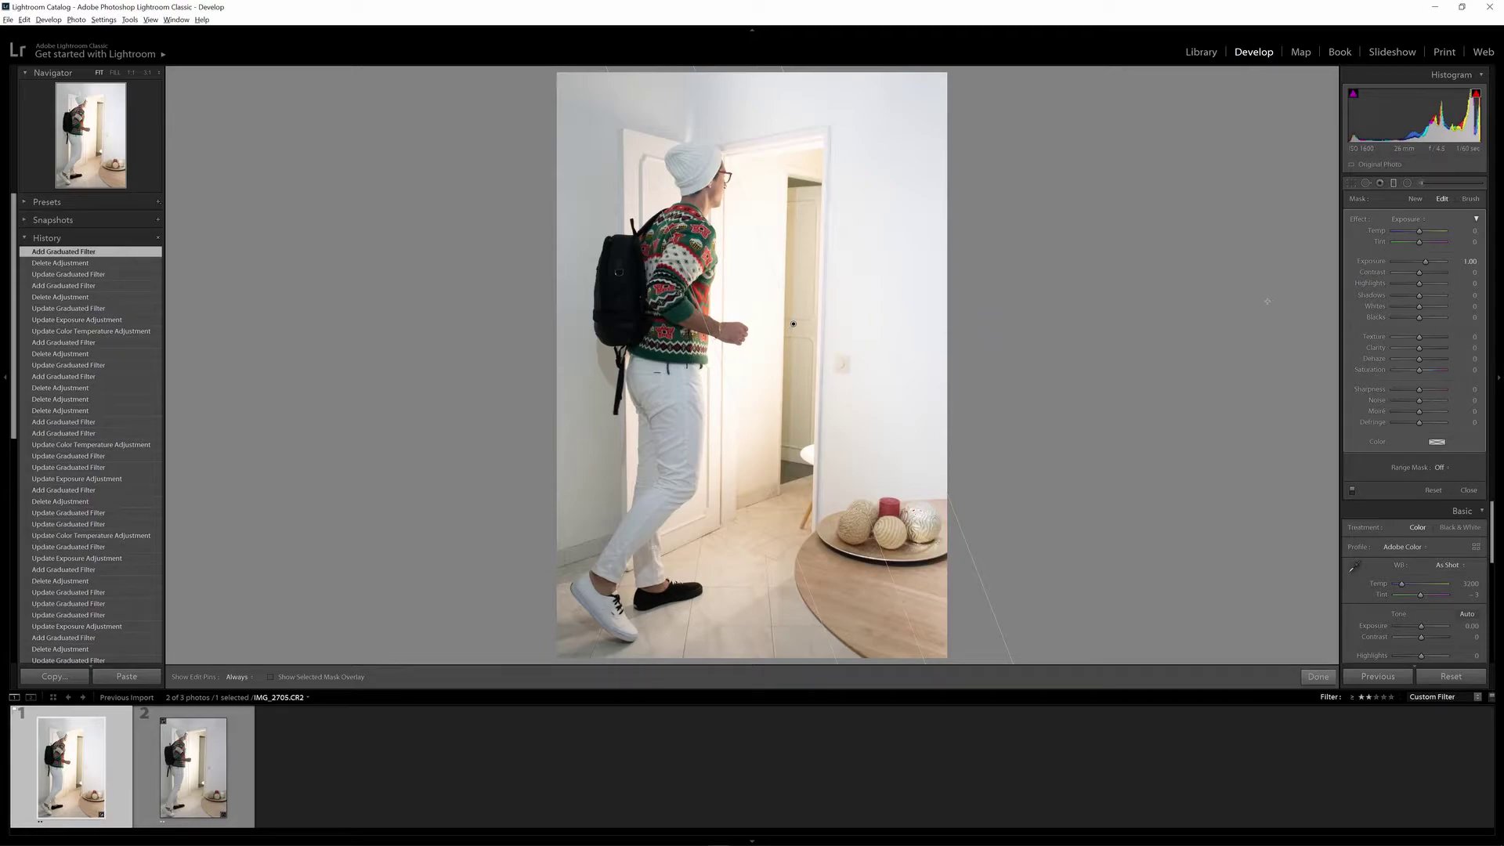
left_click_drag(1428, 265, 1411, 270)
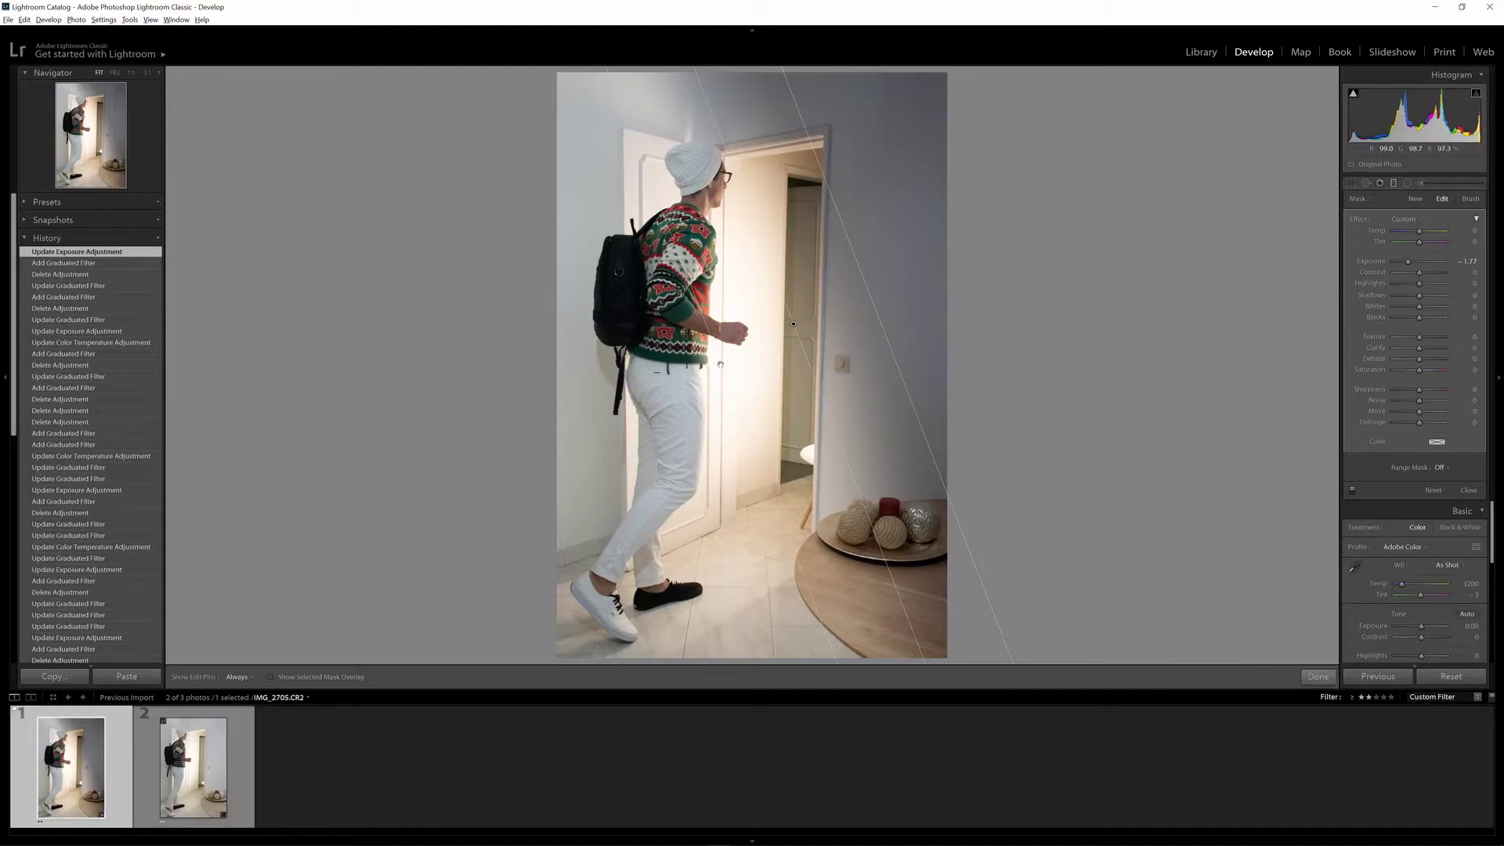
Narrow and rotate the graduated filter to darken the upper corner, and add three more graduated filters over the photo
left_click_drag(720, 364, 777, 382)
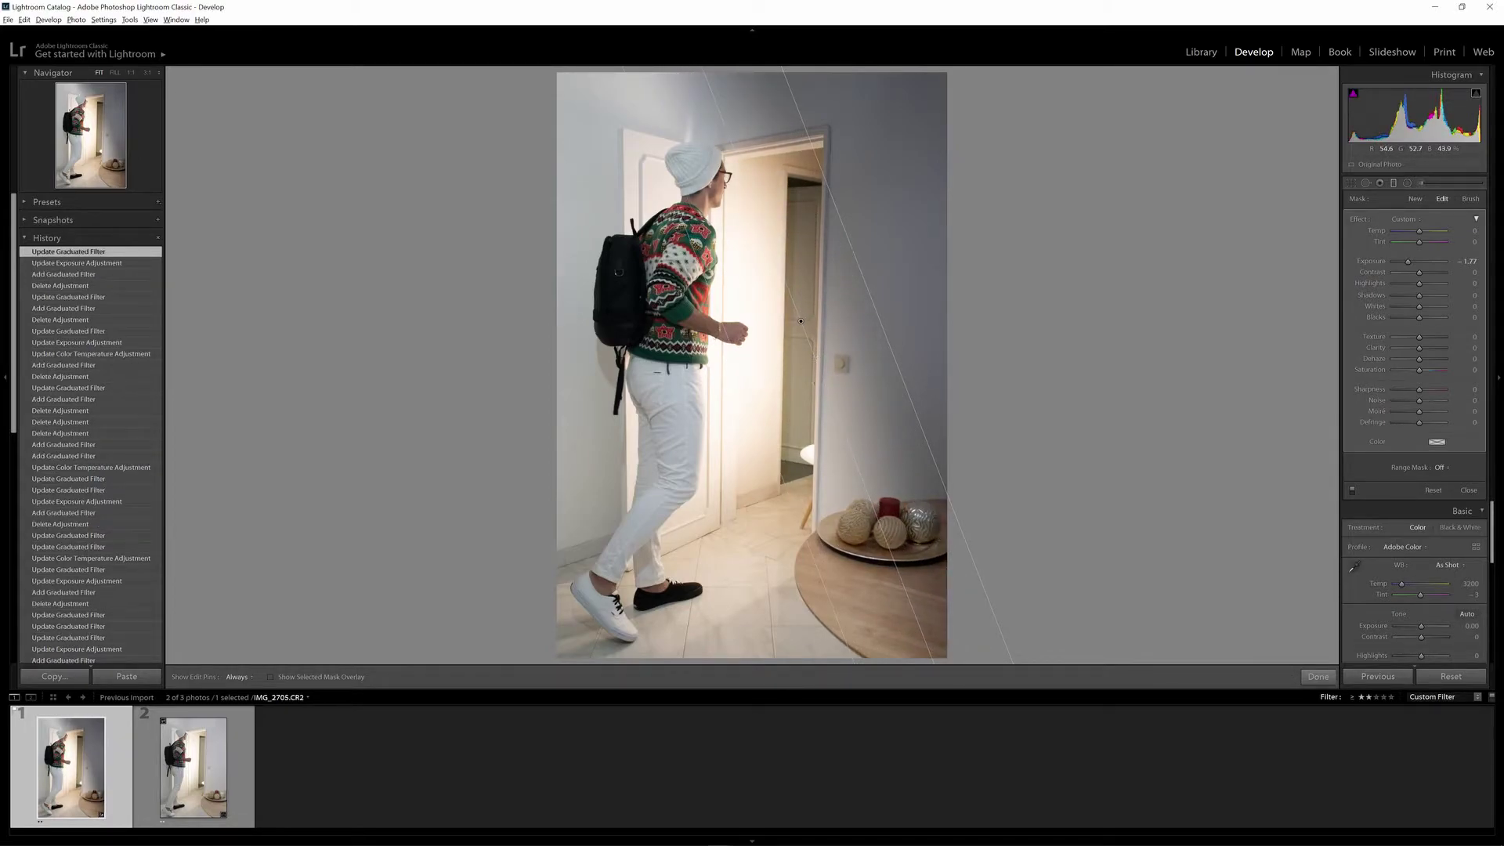
left_click_drag(862, 476, 662, 216)
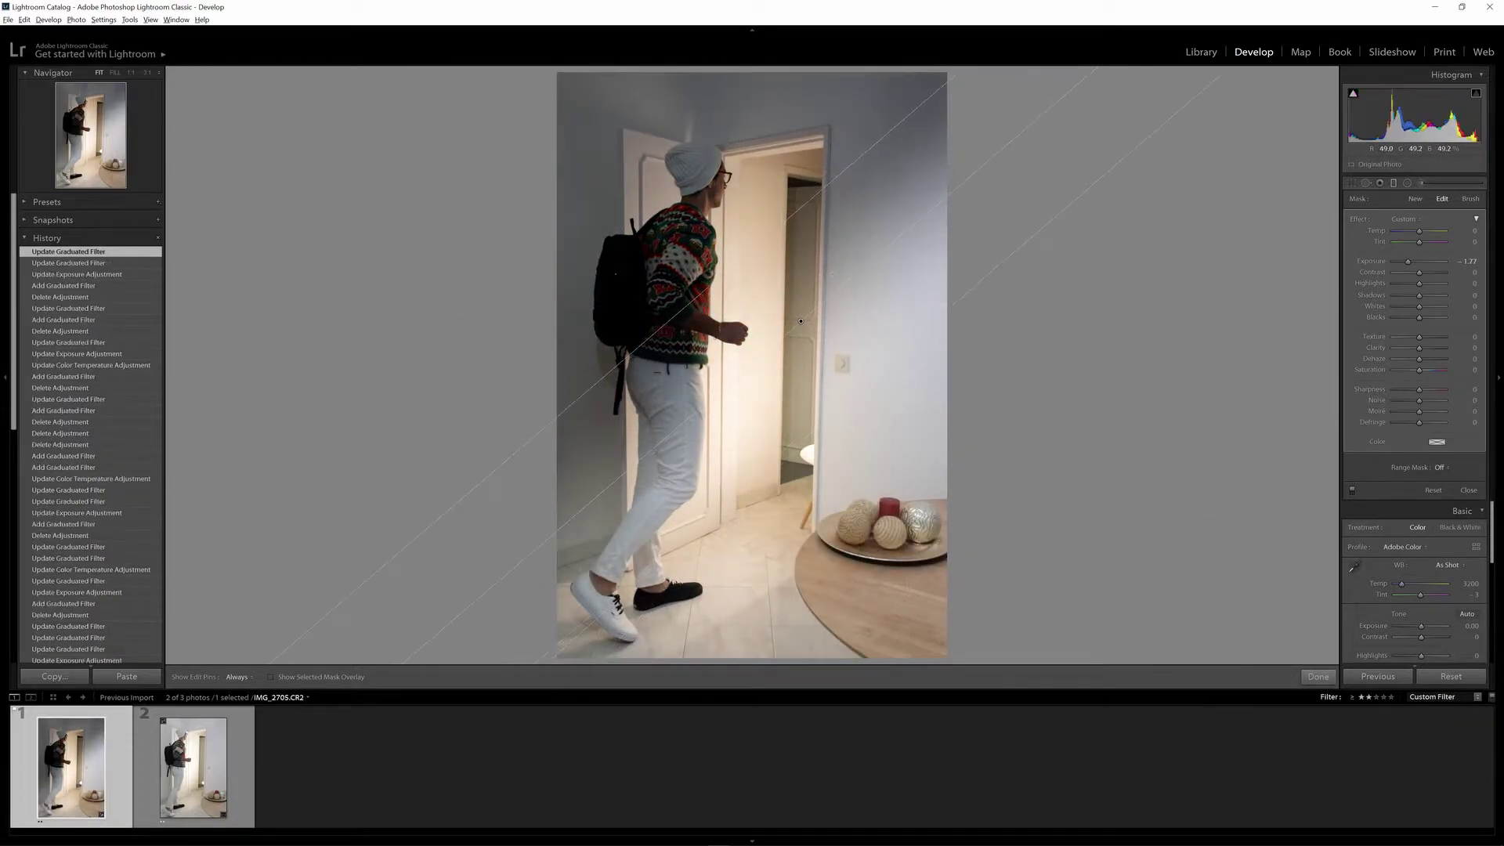
left_click_drag(660, 165, 733, 653)
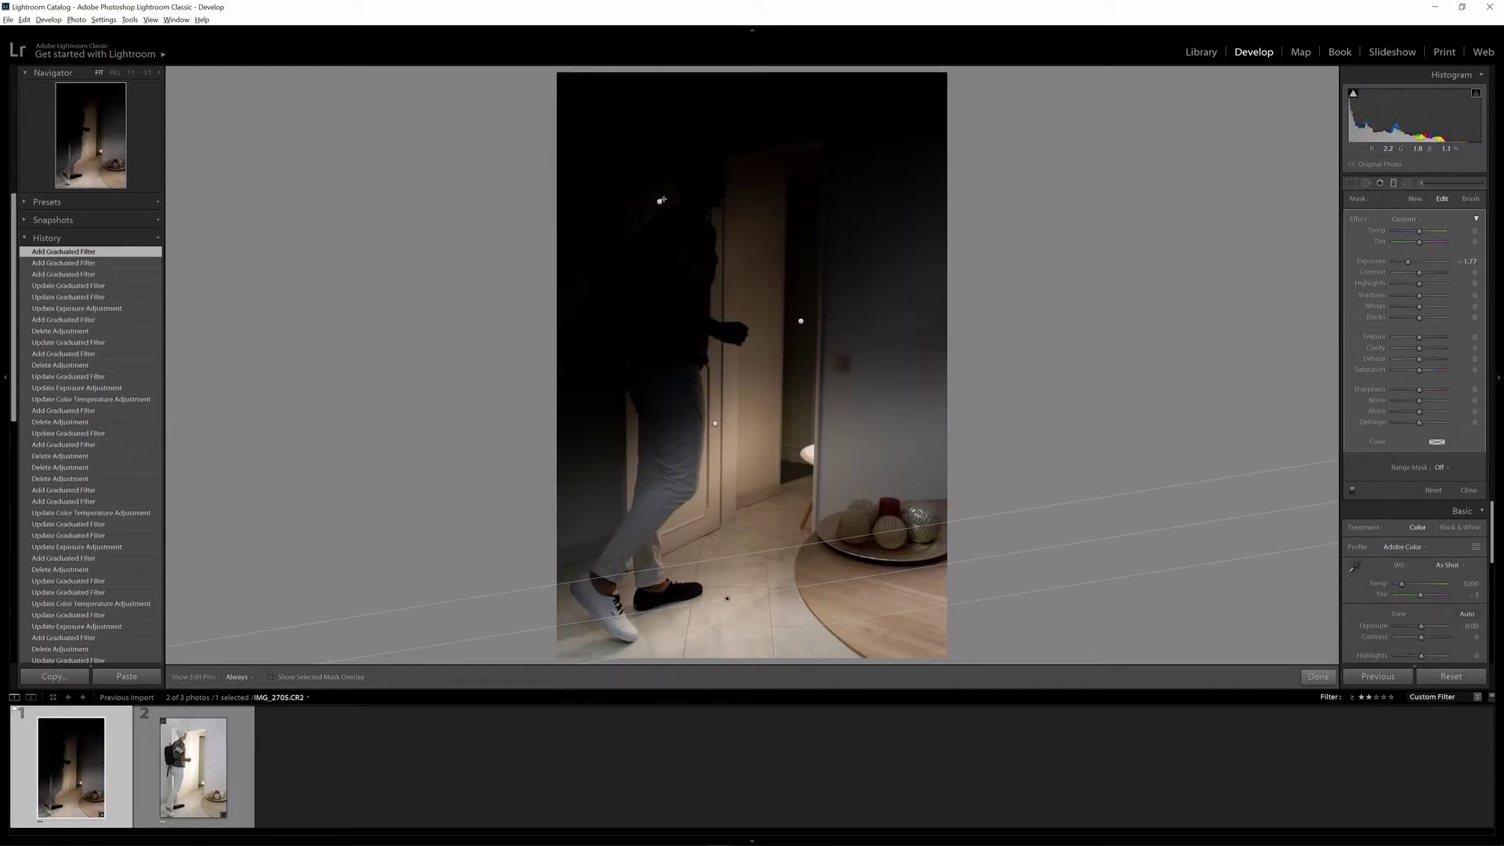
Preview the first graduated filter's mask and delete all four graduated filters from the photo
left_click(802, 322)
mouse_move(803, 322)
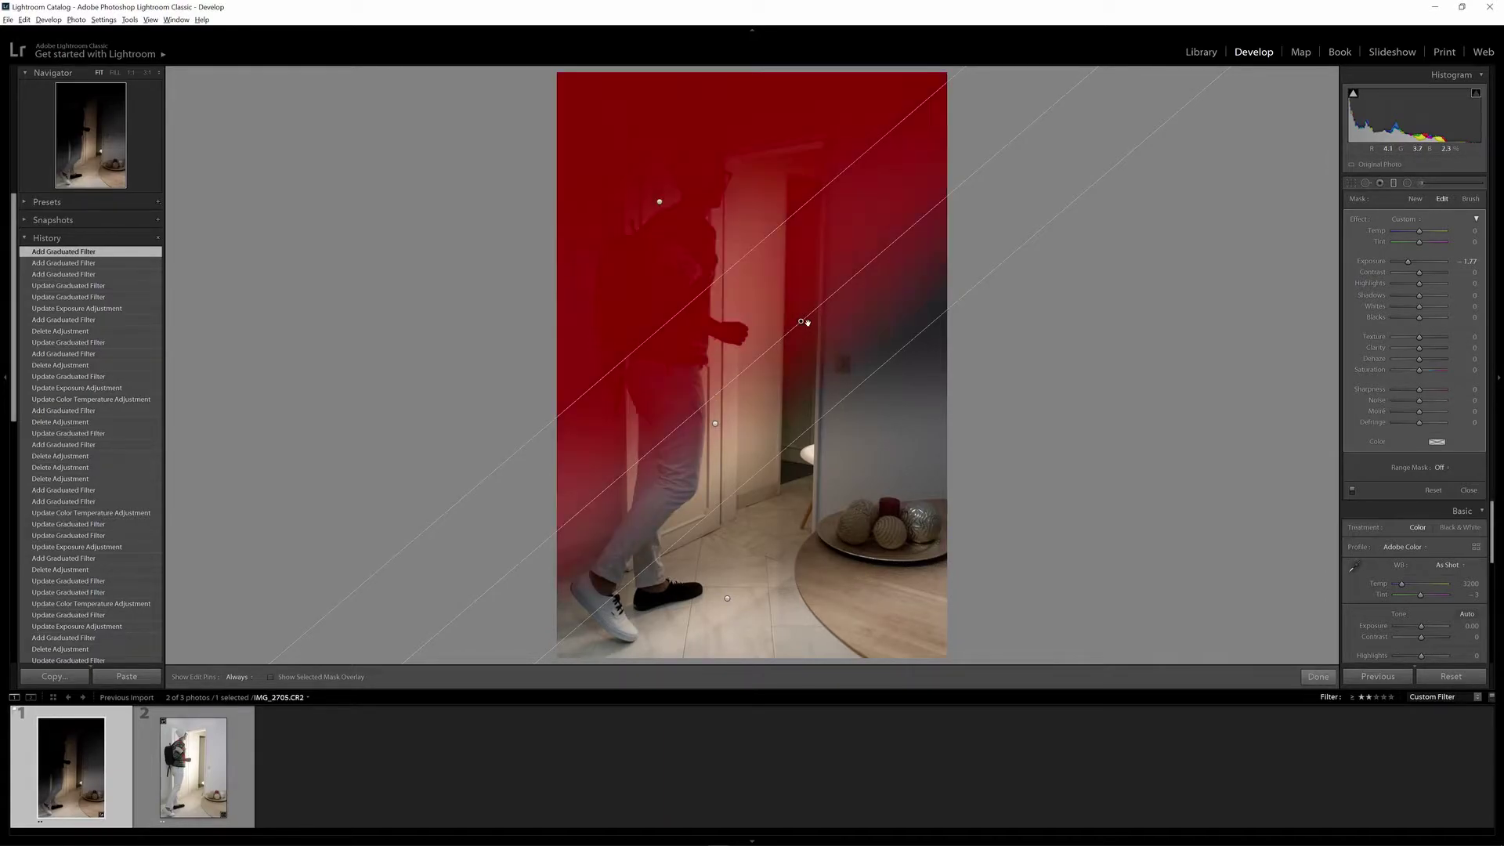
key("Delete")
left_click(660, 201)
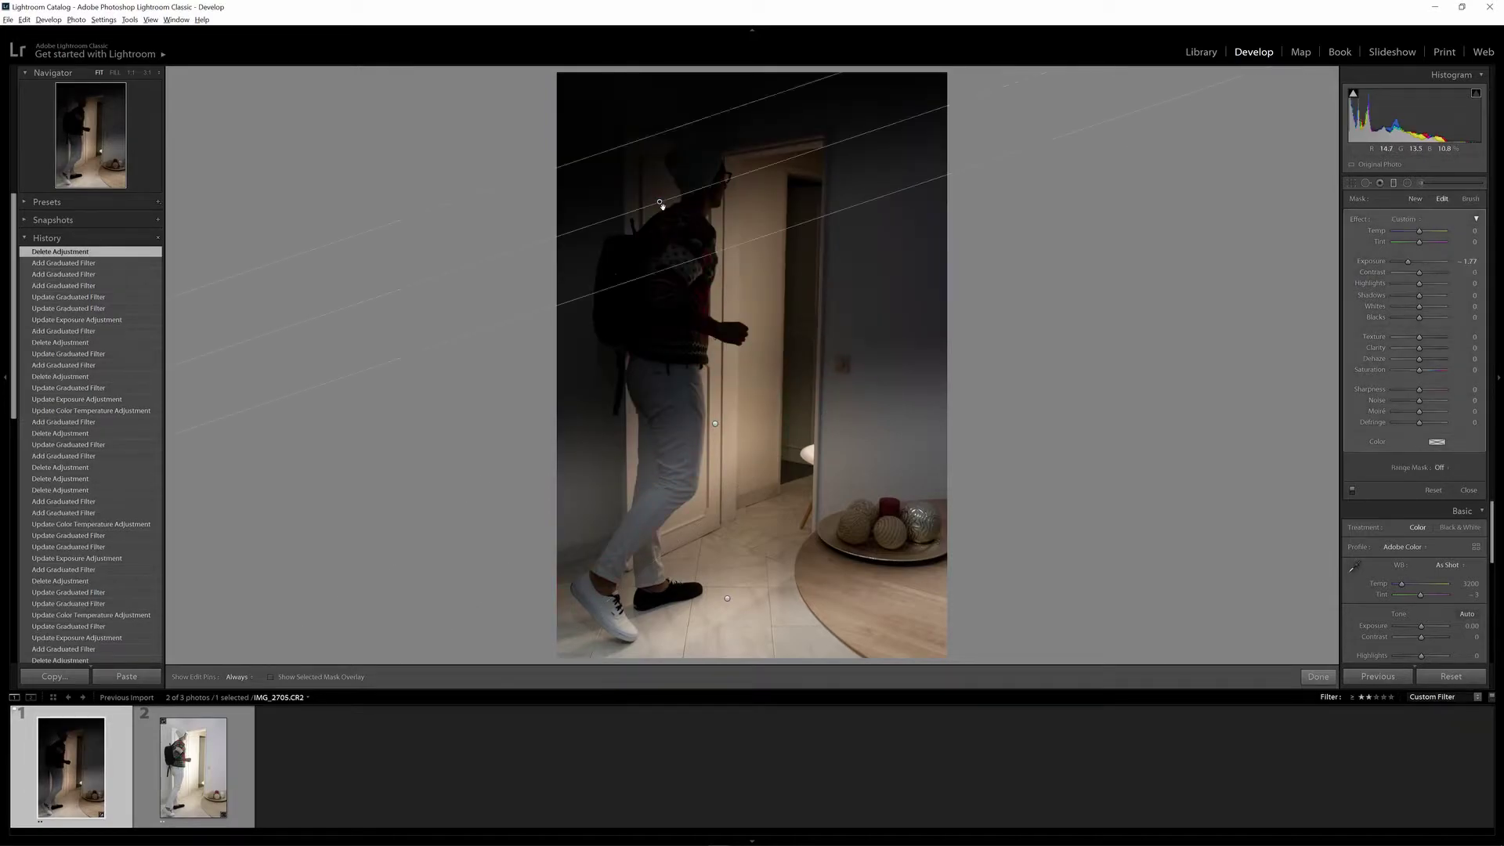
key("Delete")
left_click(715, 423)
key("Delete")
left_click(727, 598)
key("Delete")
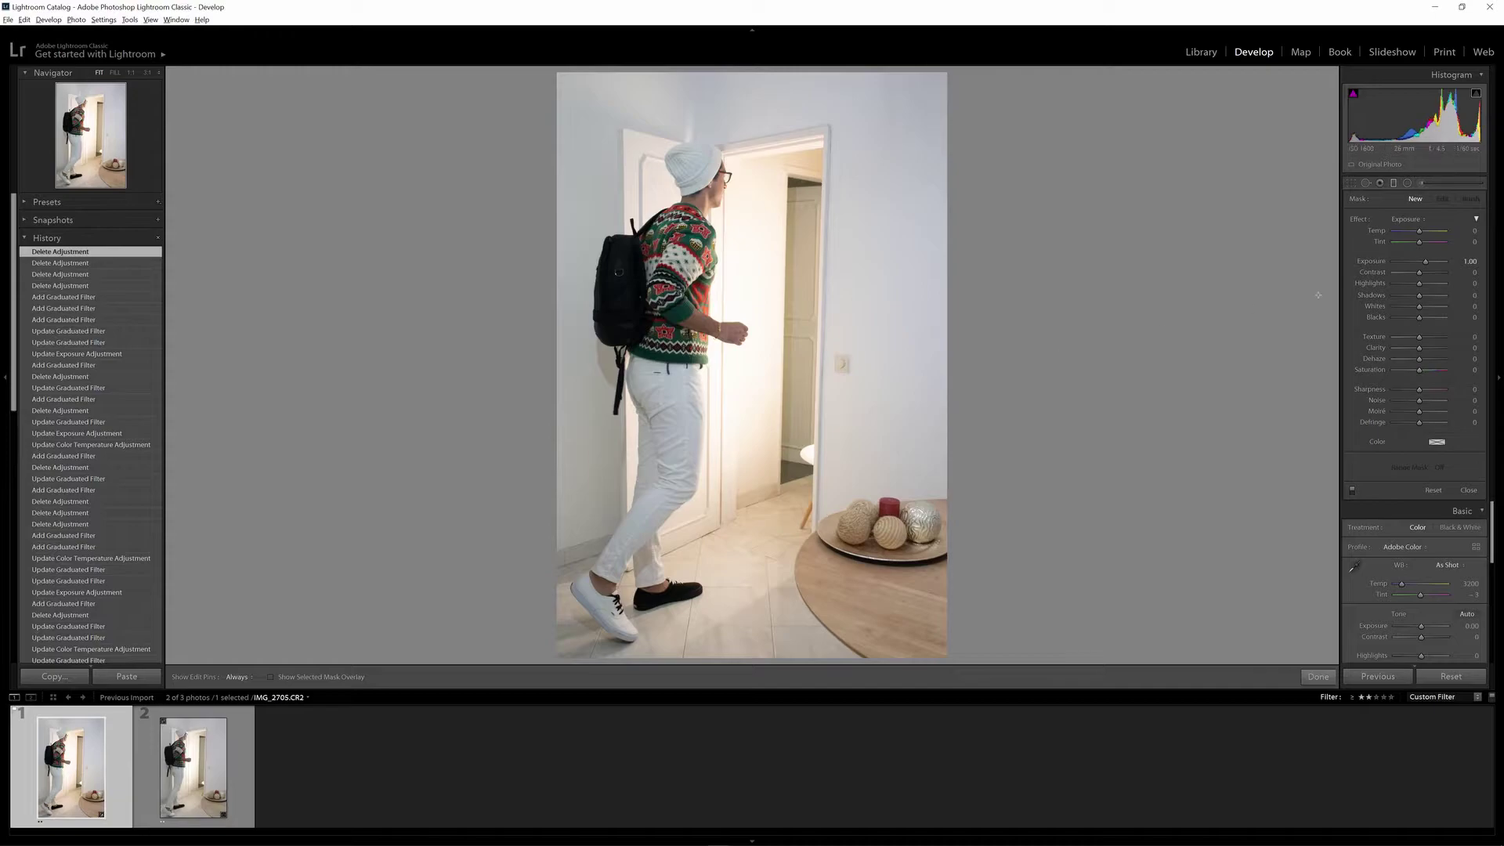
Add a small circular radial filter and position it over the man's hat
left_click(1409, 185)
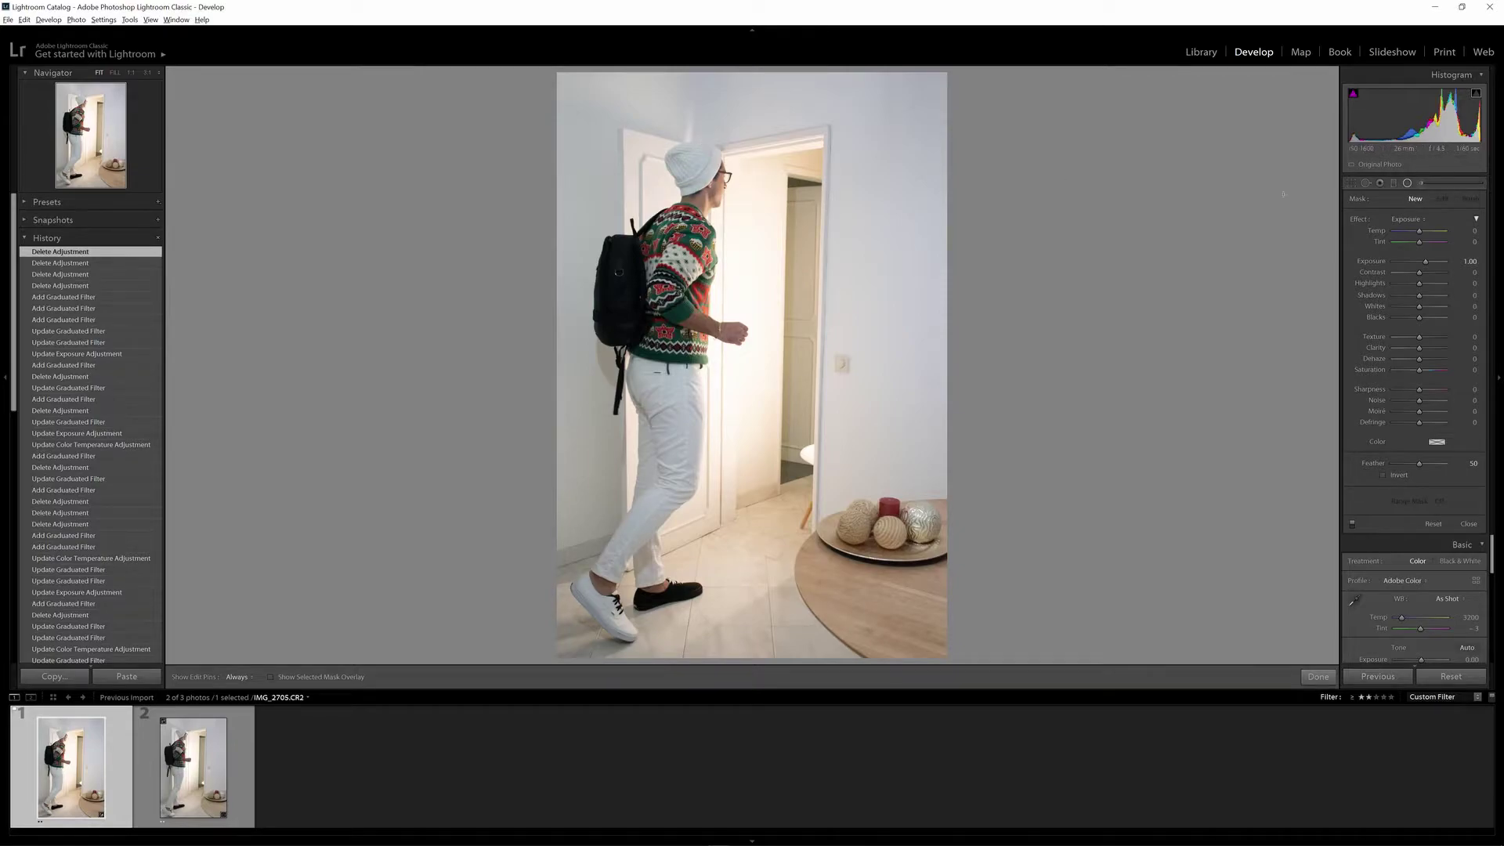
key("o")
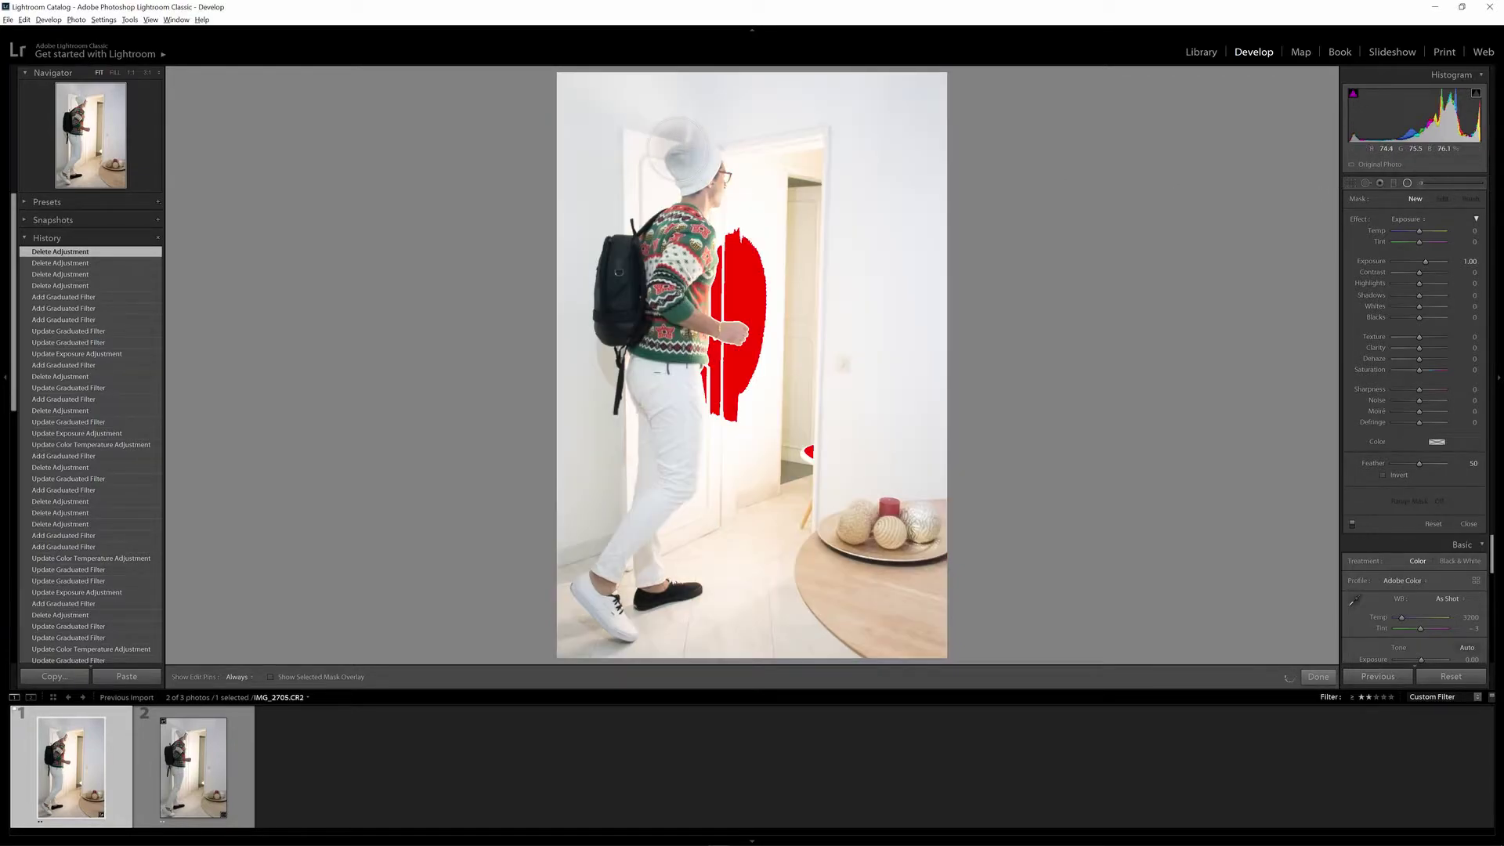
left_click(698, 169)
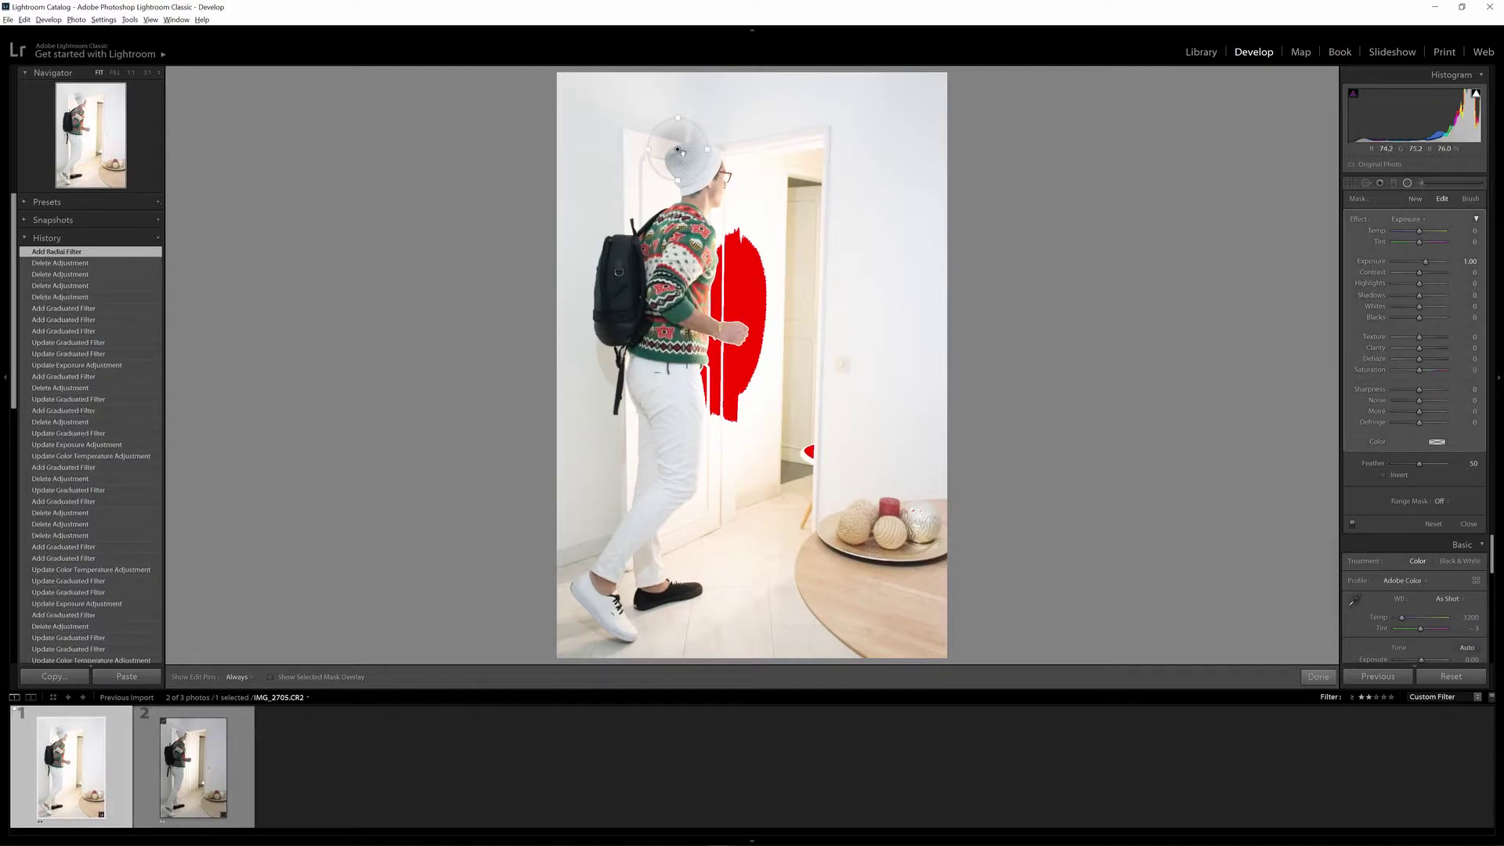
left_click_drag(698, 169, 693, 165)
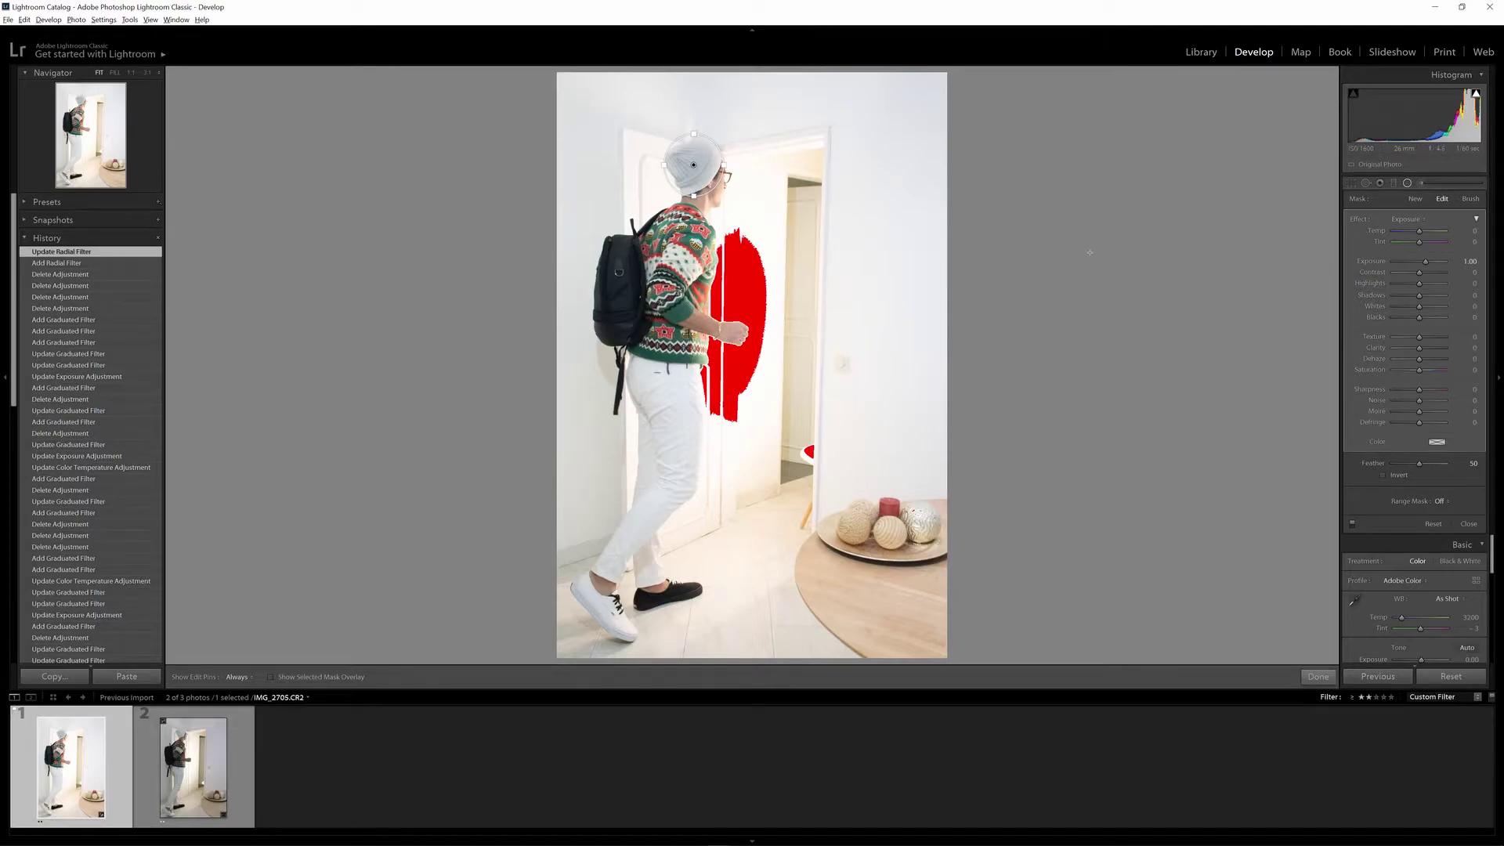
Reset the radial filter's Exposure, invert its mask, try Temp at -100 on the hat, and delete the filter
double_click(1426, 267)
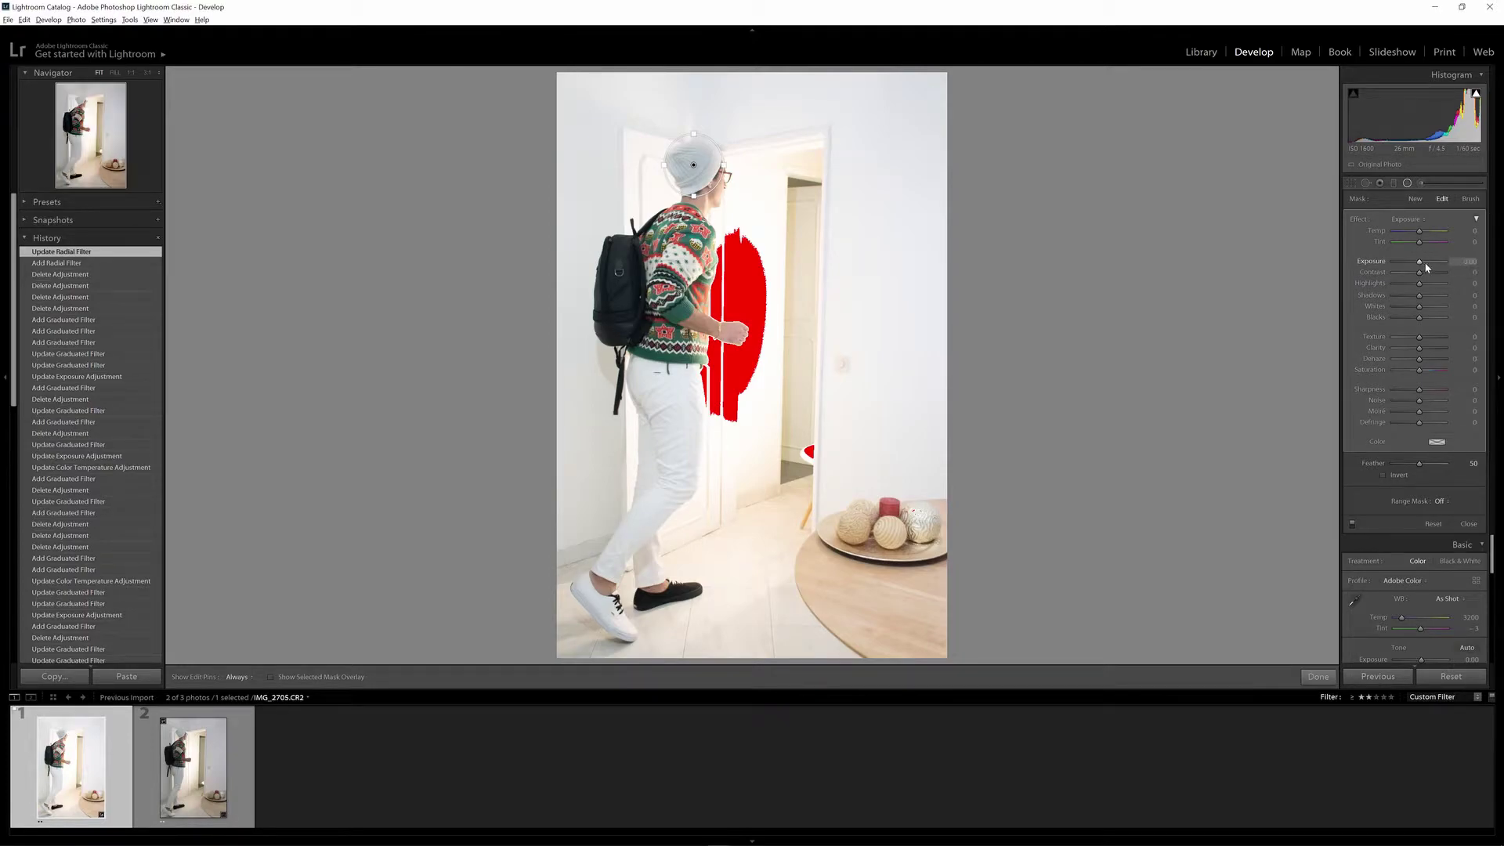
left_click(1384, 476)
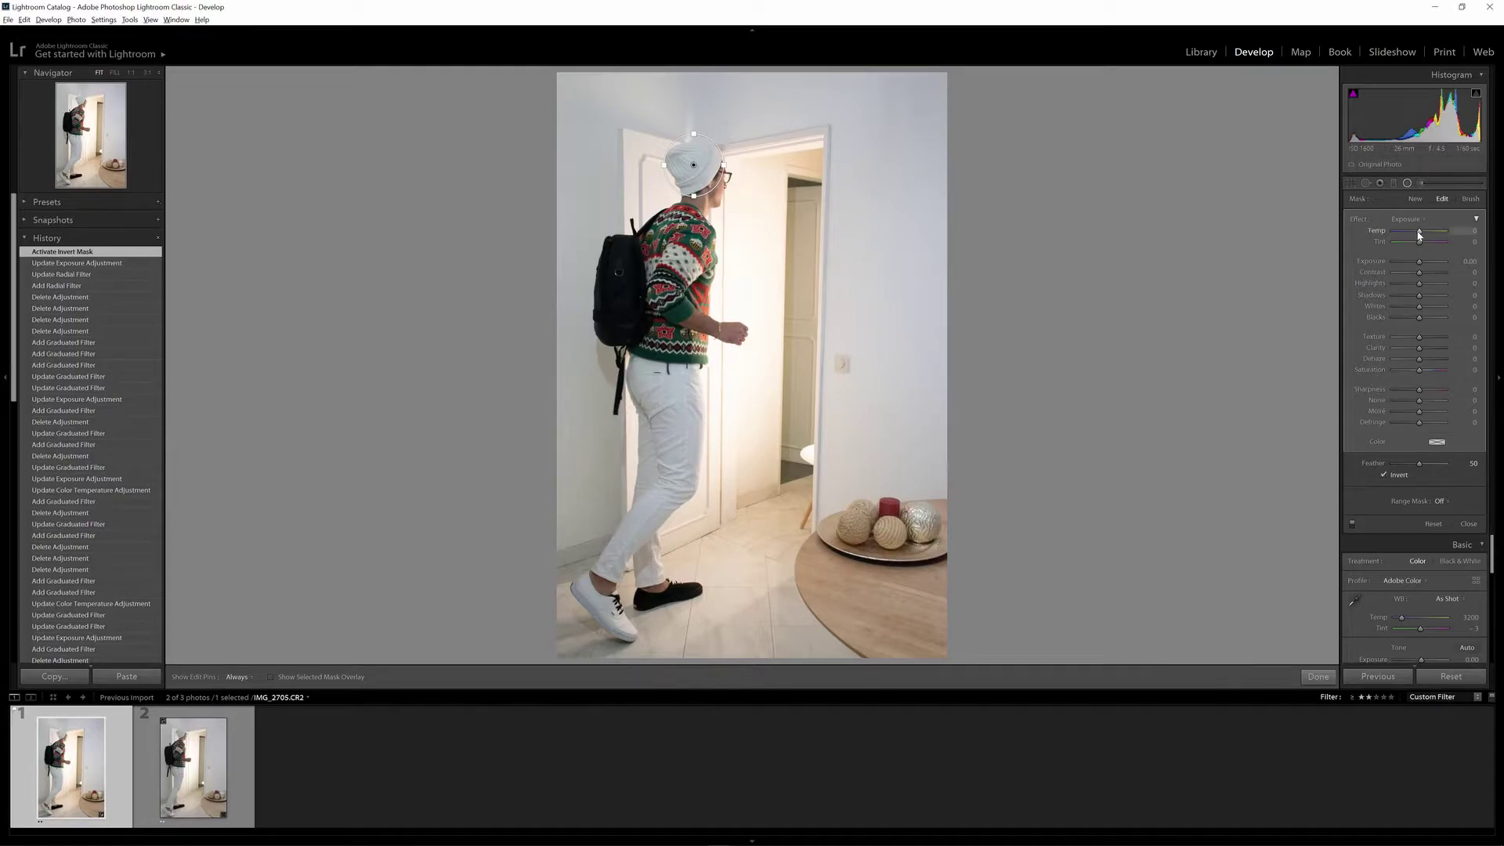
left_click_drag(1410, 233, 1390, 231)
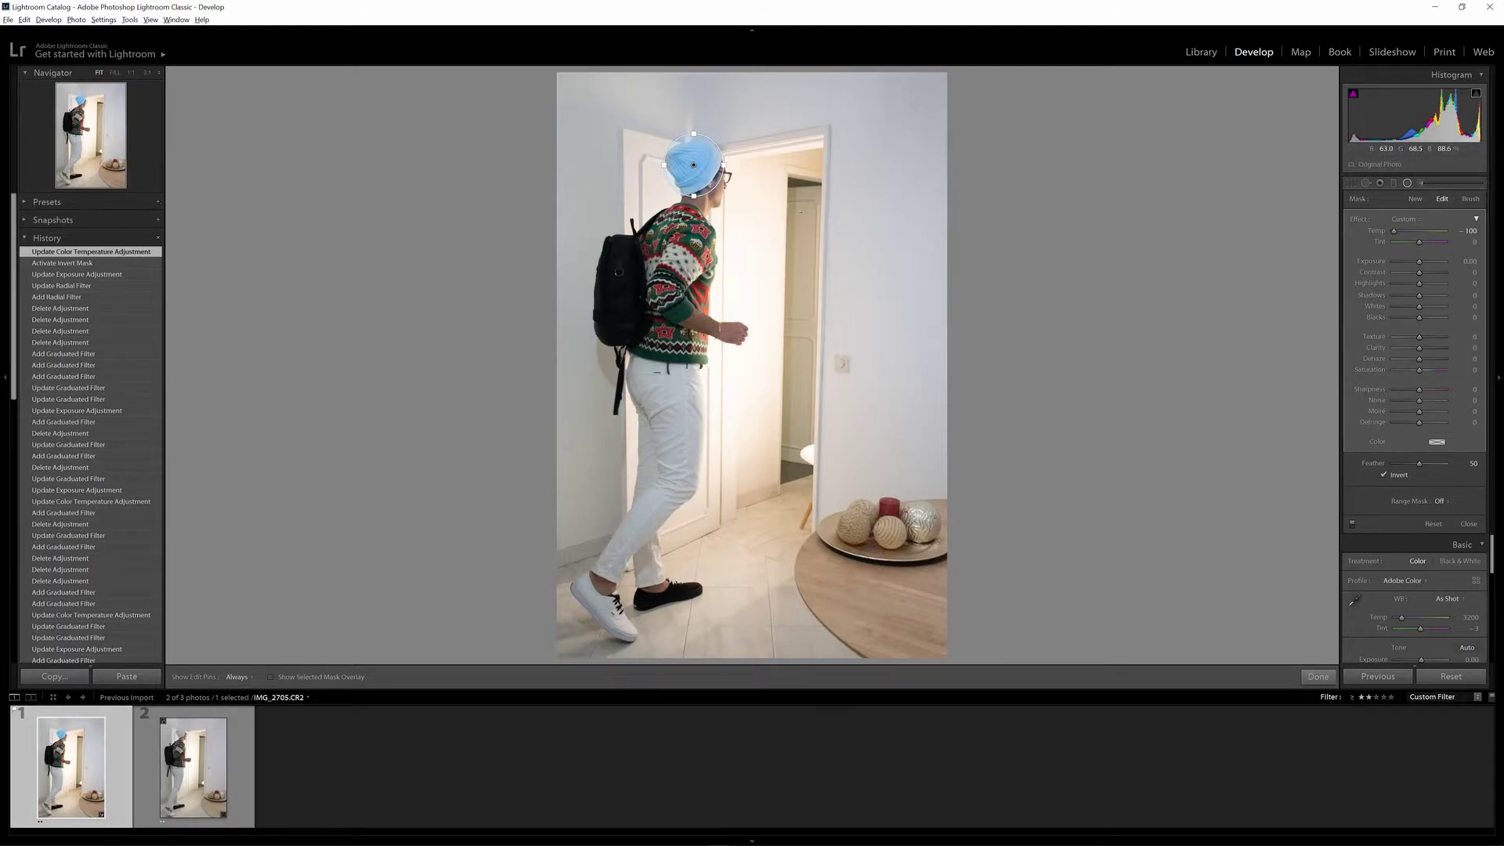
key("Delete")
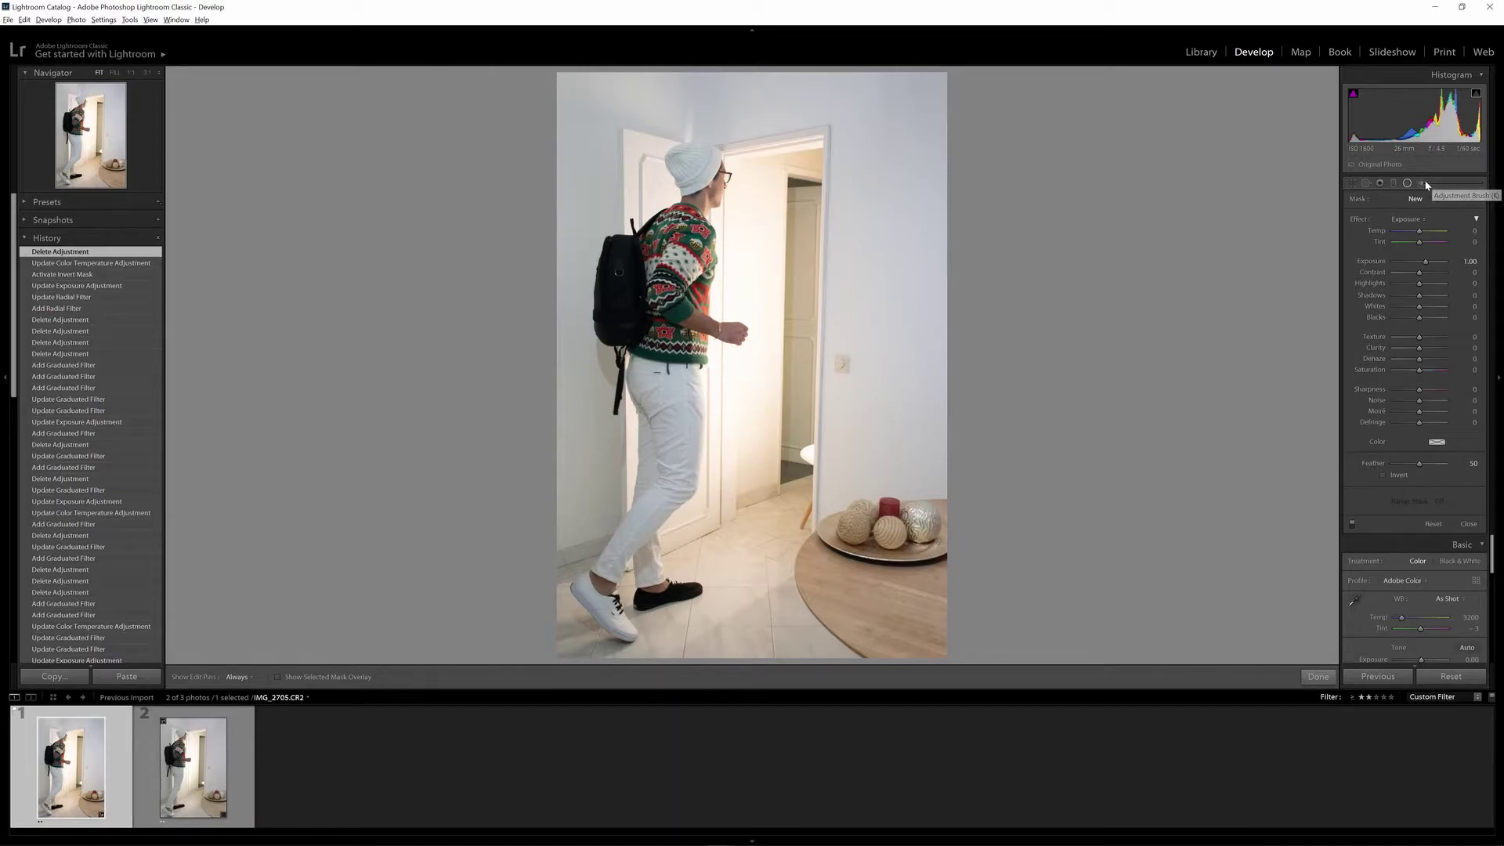
Paint over the table and its decorations with the Adjustment Brush and set the mask's Temp to about -91
left_click(1426, 185)
key("h")
mouse_move(889, 553)
left_mouse_down()
mouse_move(868, 578)
mouse_move(979, 568)
mouse_move(861, 600)
mouse_move(909, 662)
mouse_move(941, 587)
mouse_move(969, 574)
mouse_move(980, 606)
left_mouse_up()
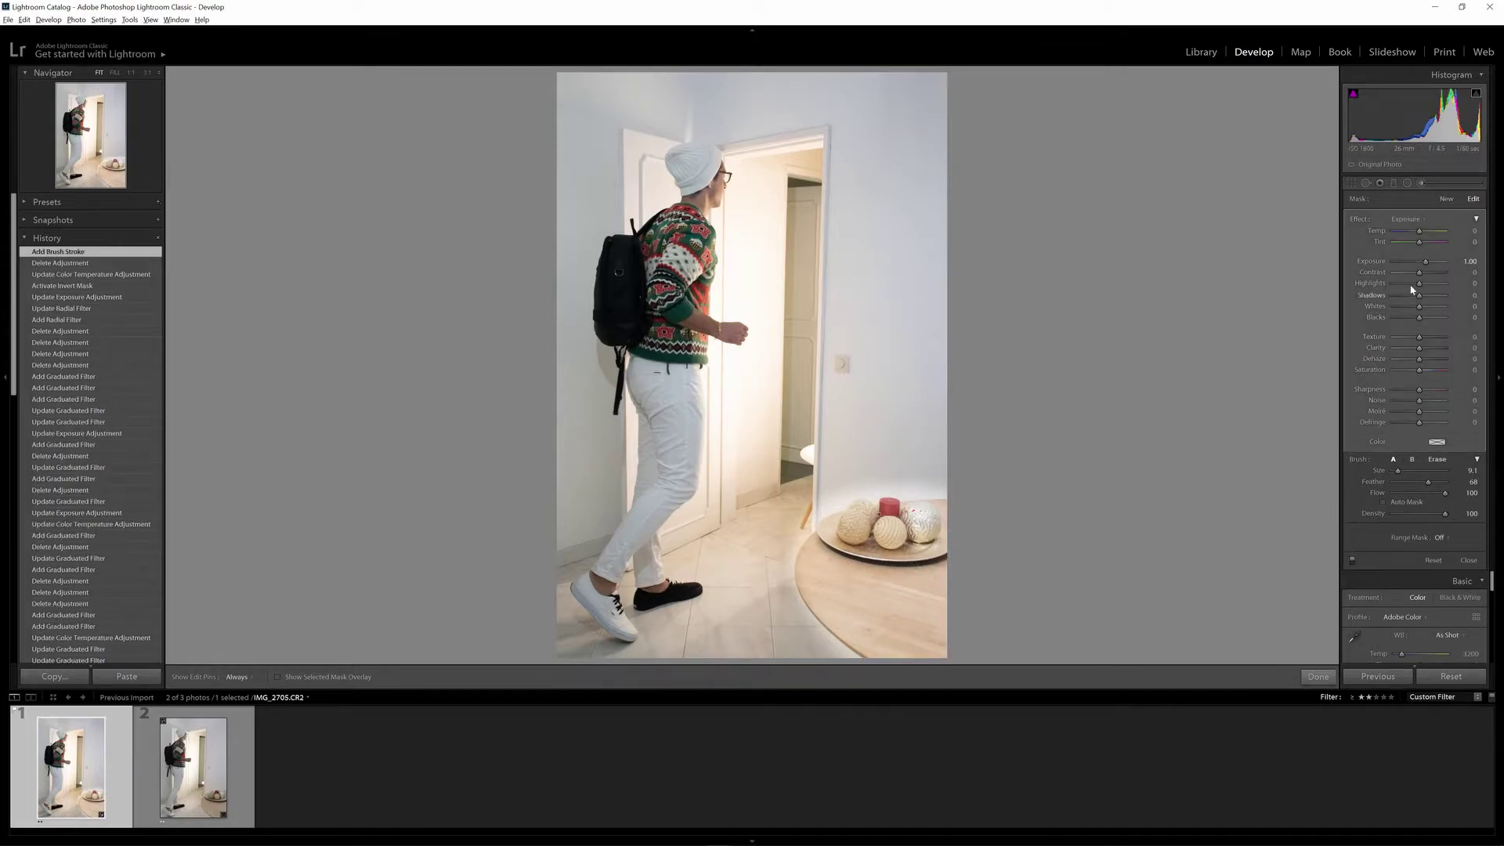
left_click_drag(1420, 234, 1397, 245)
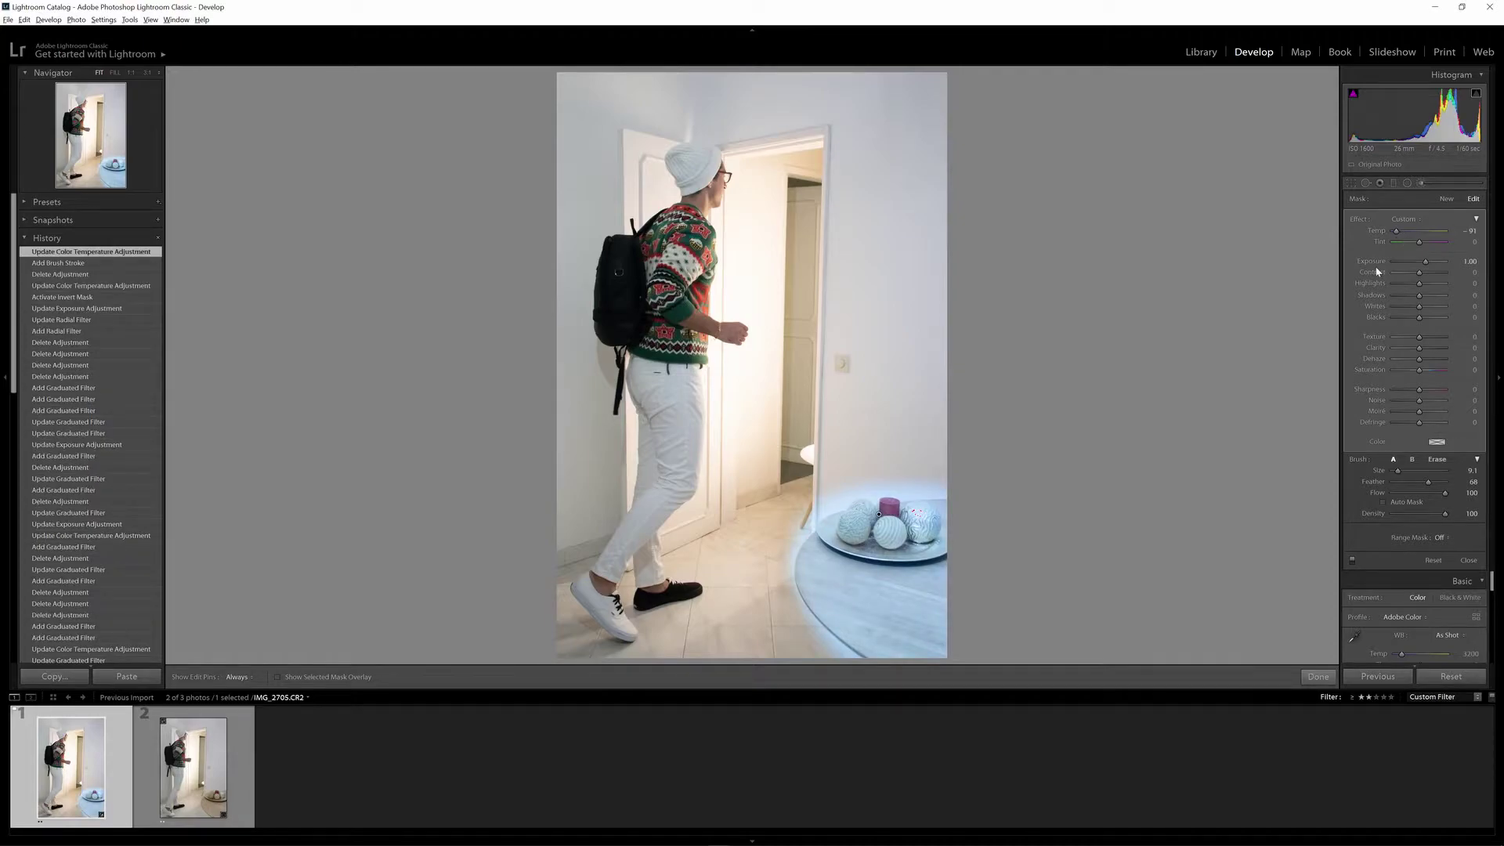
Extend the brush mask over the wall and door behind the man's legs, and delete the brush adjustment
key("h")
mouse_move(607, 400)
left_mouse_down()
mouse_move(586, 602)
mouse_move(650, 442)
mouse_move(596, 392)
mouse_move(623, 493)
left_mouse_up()
mouse_move(568, 415)
left_mouse_down()
mouse_move(619, 352)
mouse_move(635, 408)
left_mouse_up()
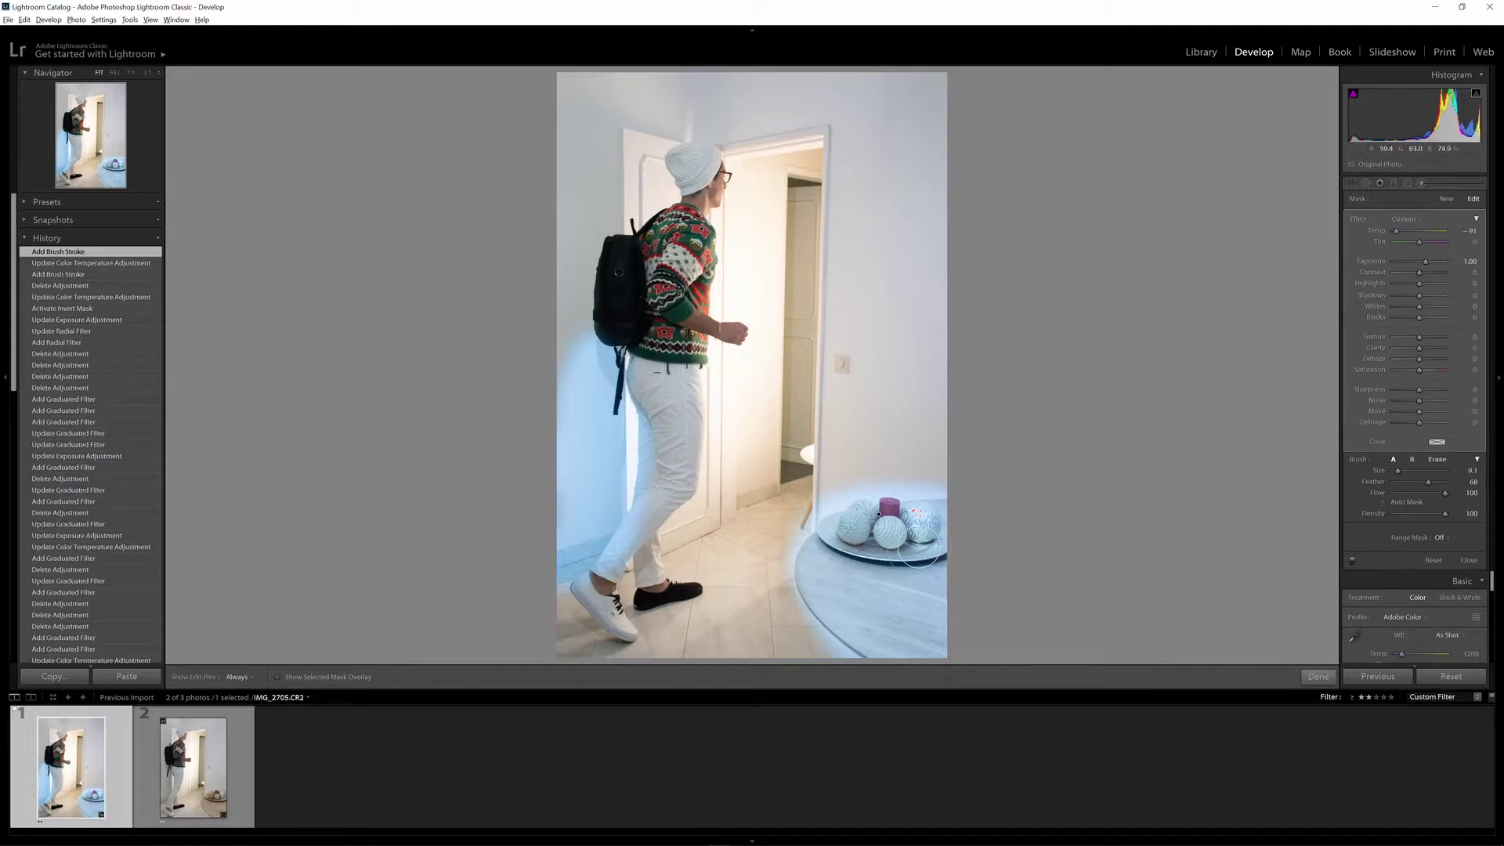
left_click(879, 515)
key("Delete")
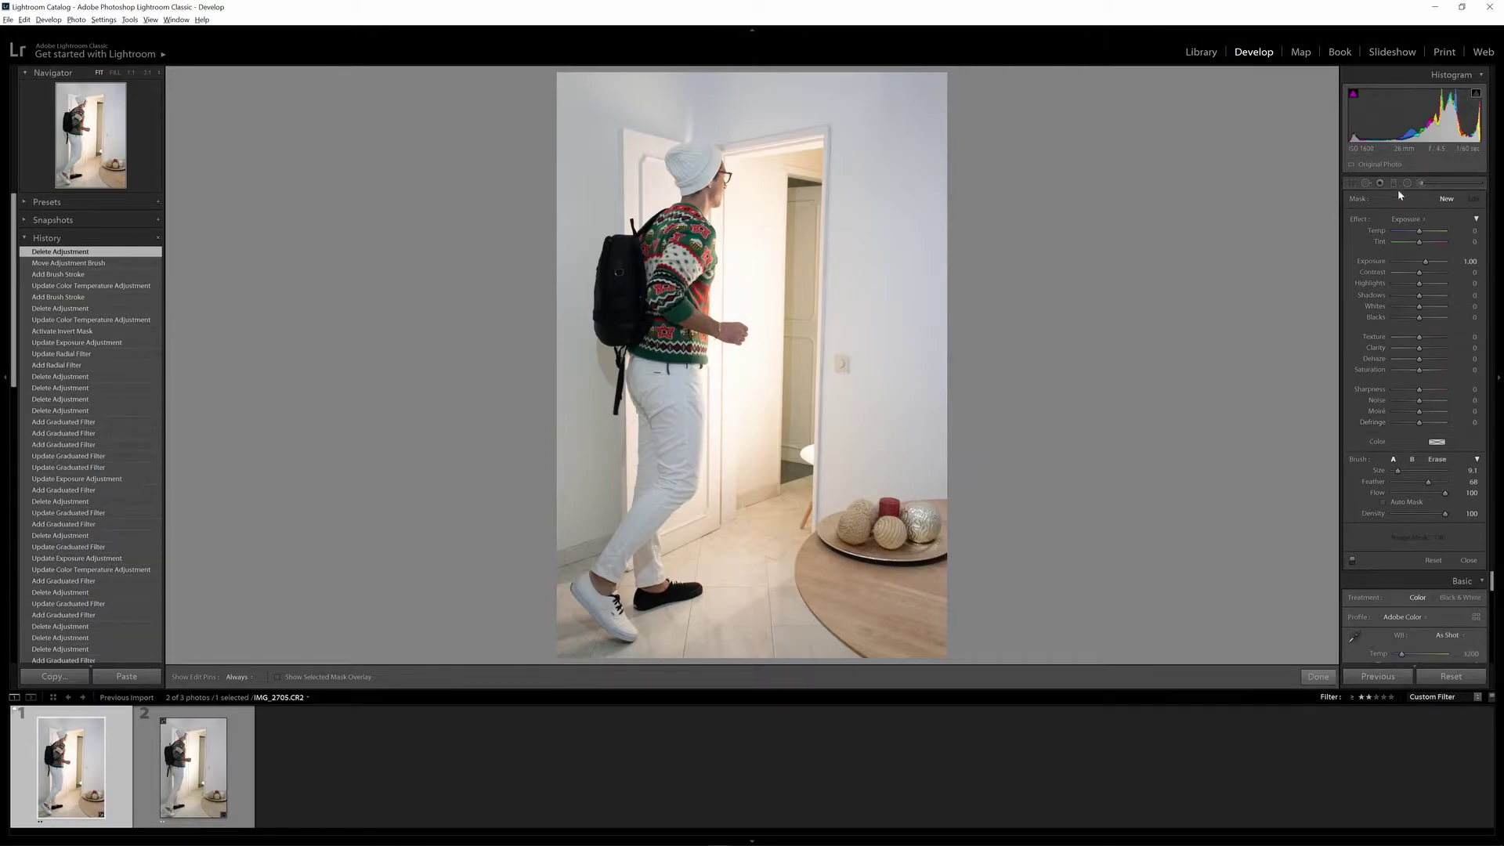
Close the Adjustment Brush, try the Black & White treatment on the photo, and return it to Color
left_click(1469, 561)
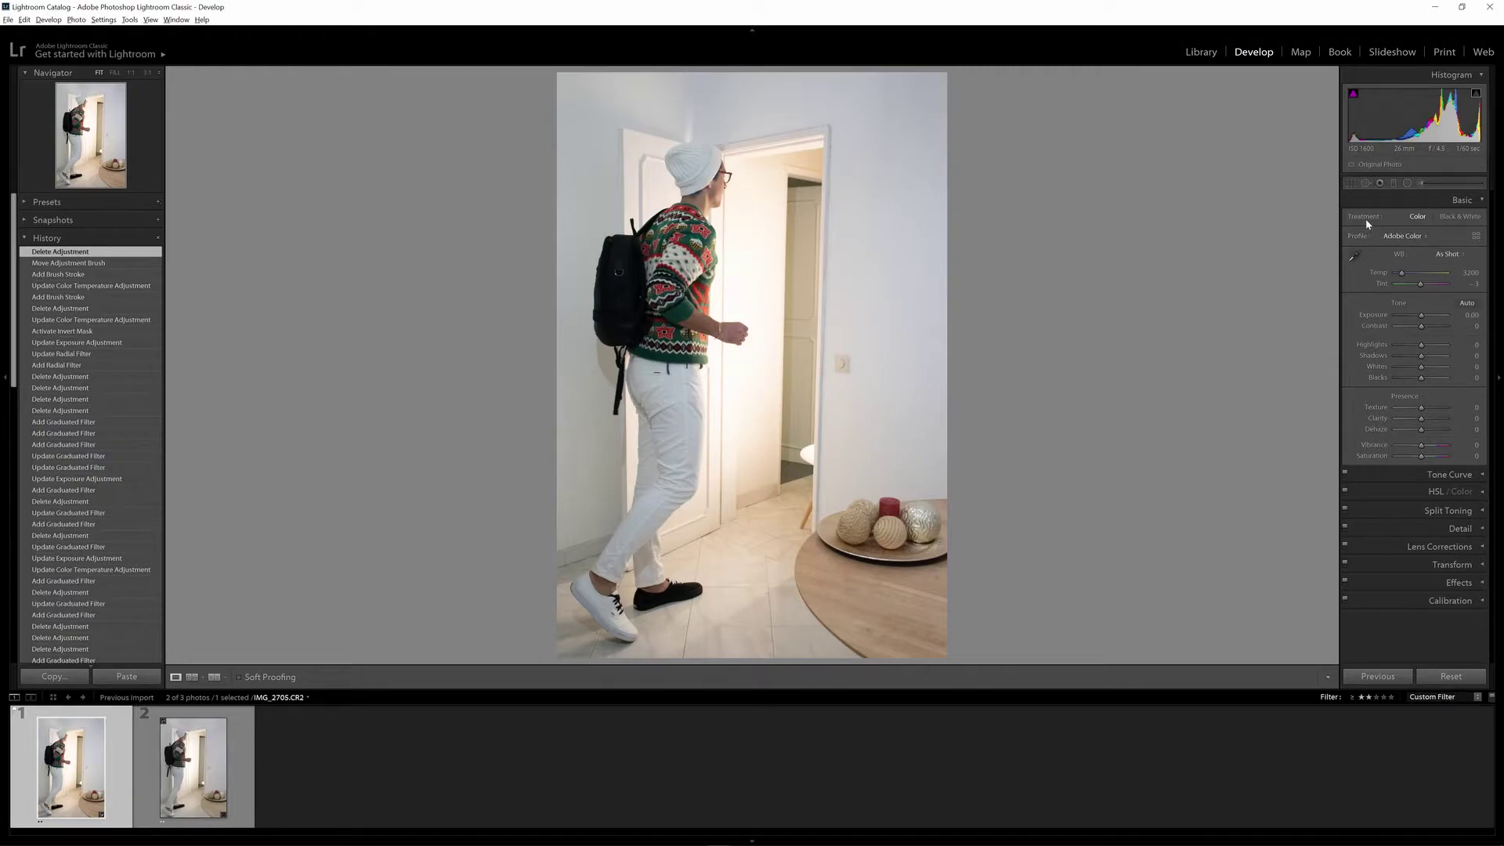
left_click(1458, 218)
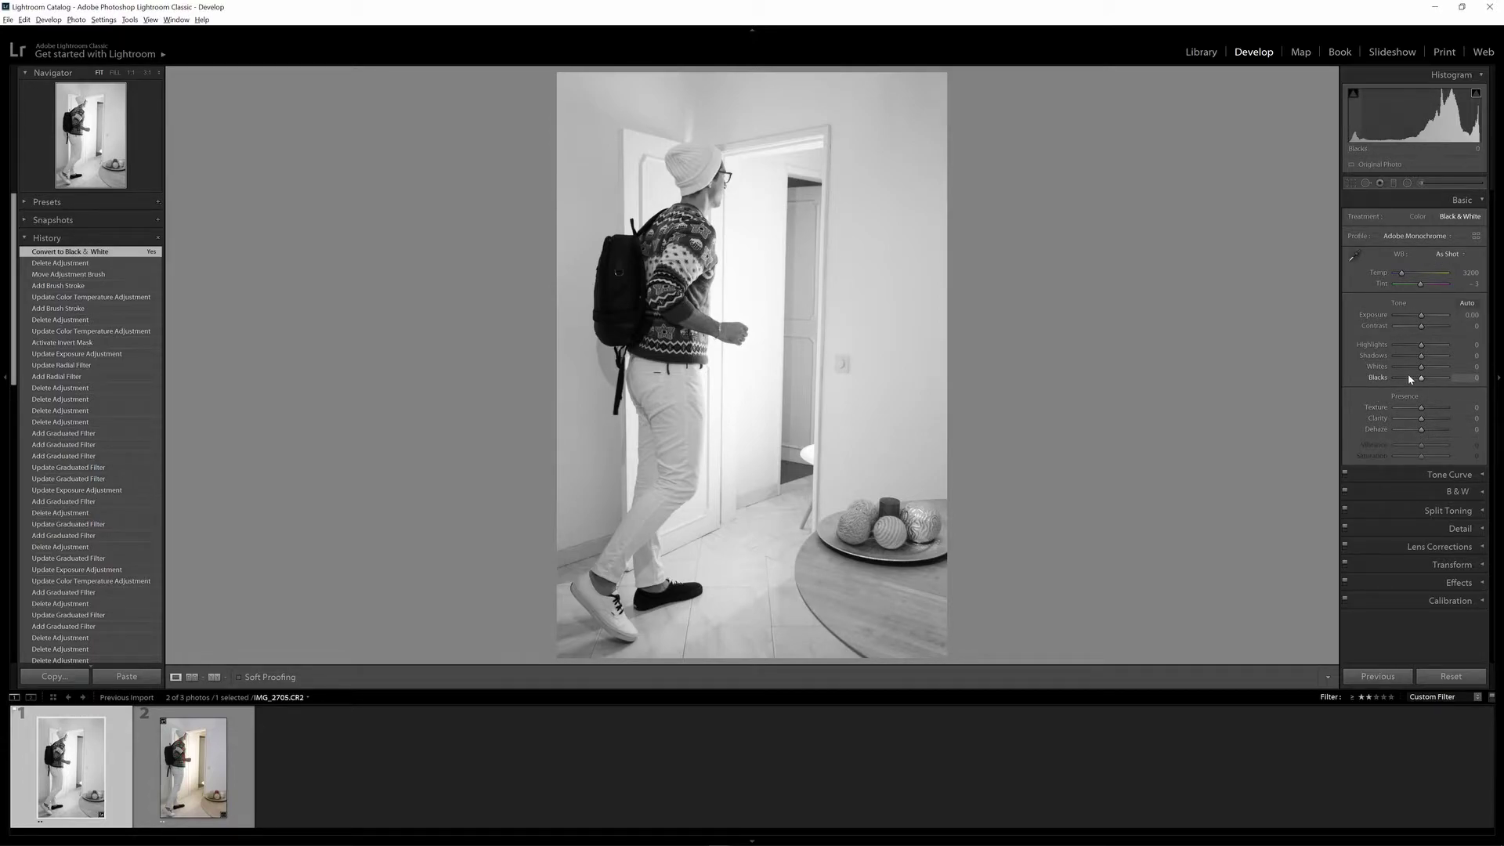
left_click(1418, 217)
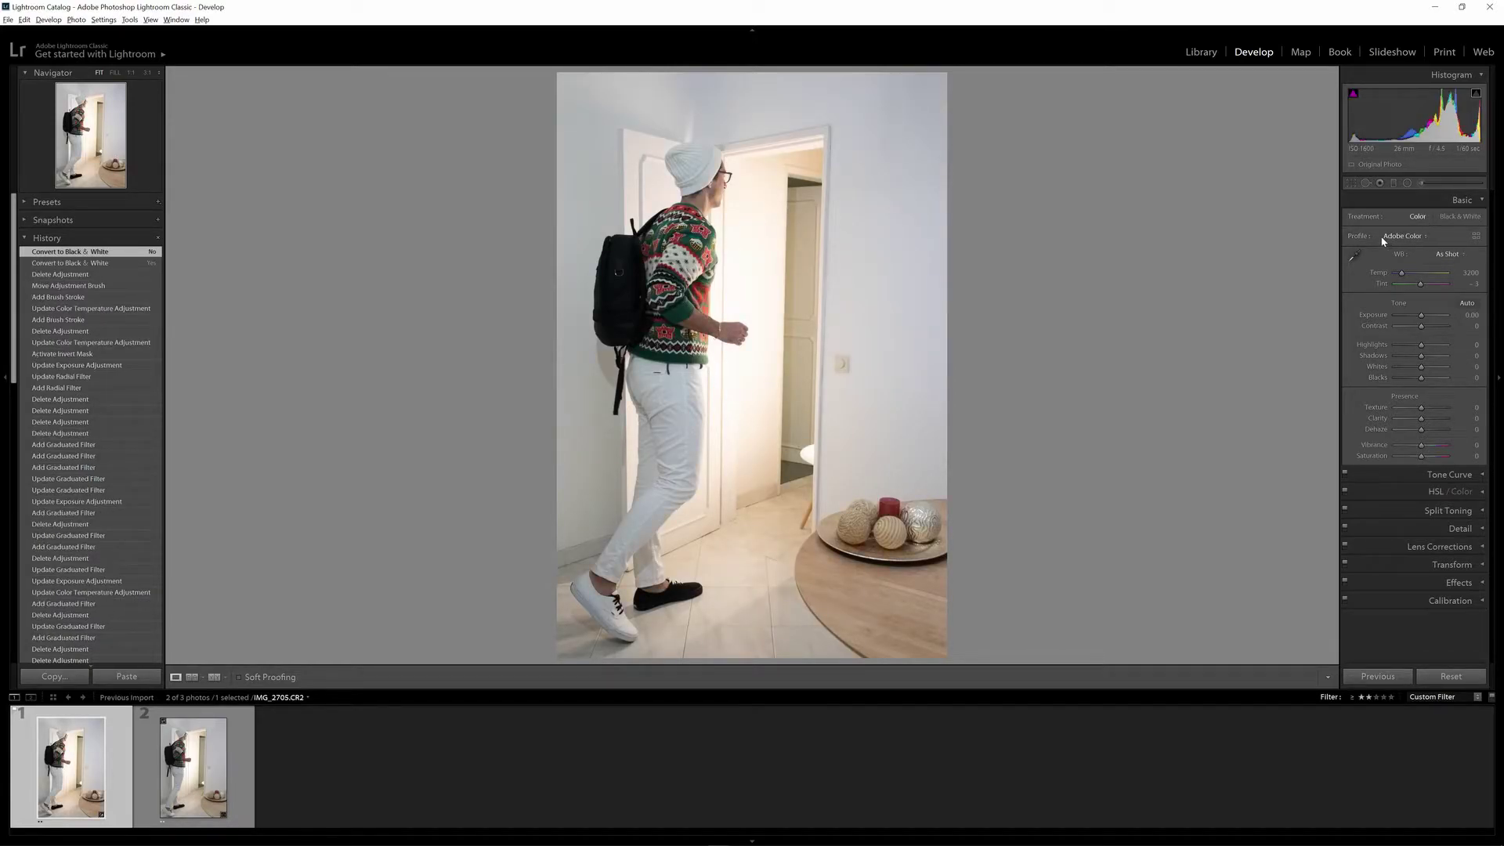
Try the Adobe Landscape and Adobe Standard profiles on the photo, and return to Adobe Color
left_click(1408, 236)
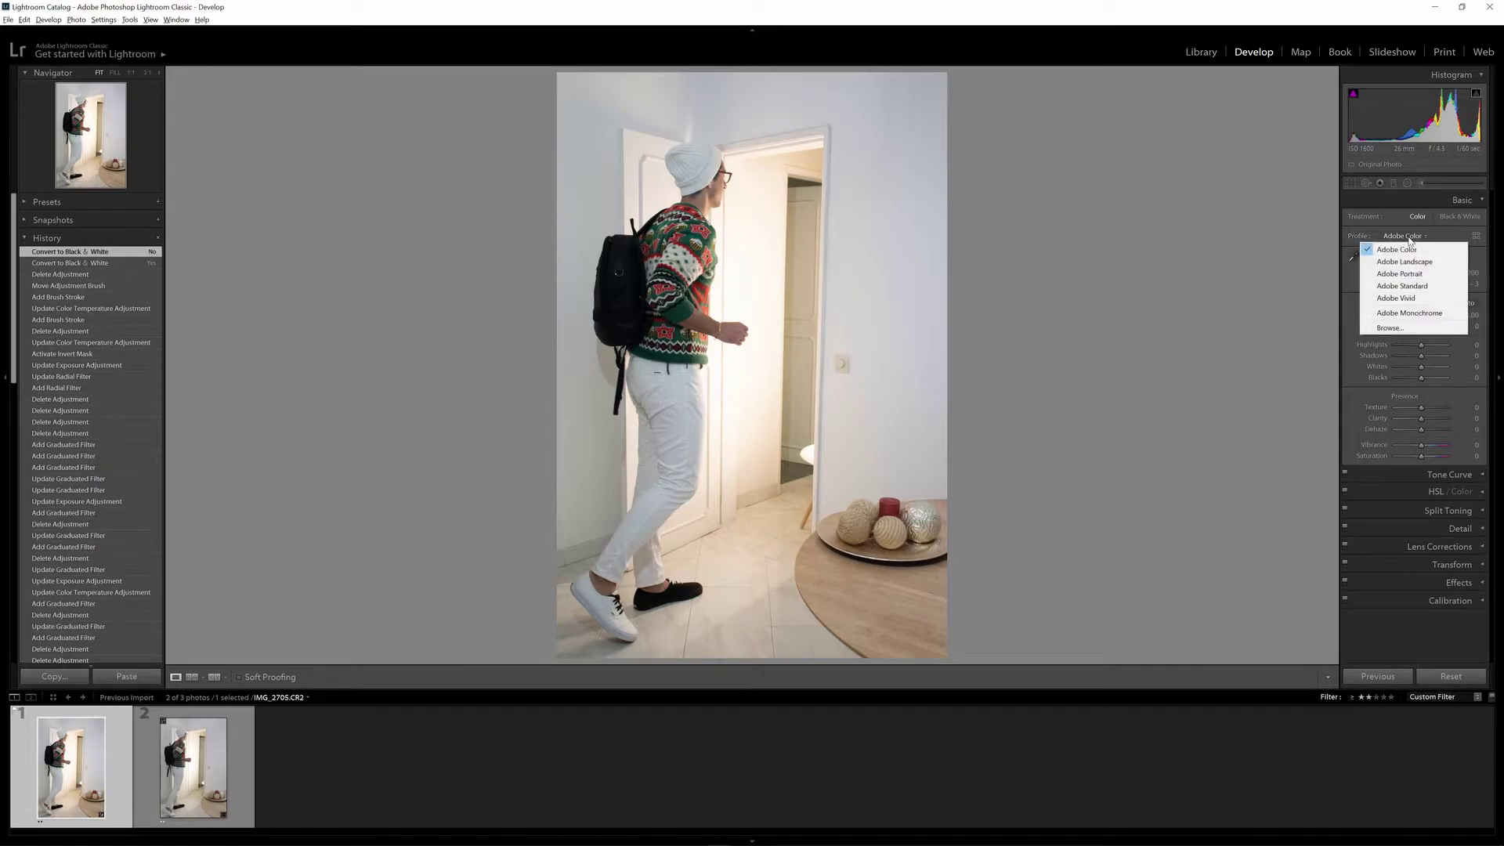
left_click(1408, 245)
left_click(1408, 237)
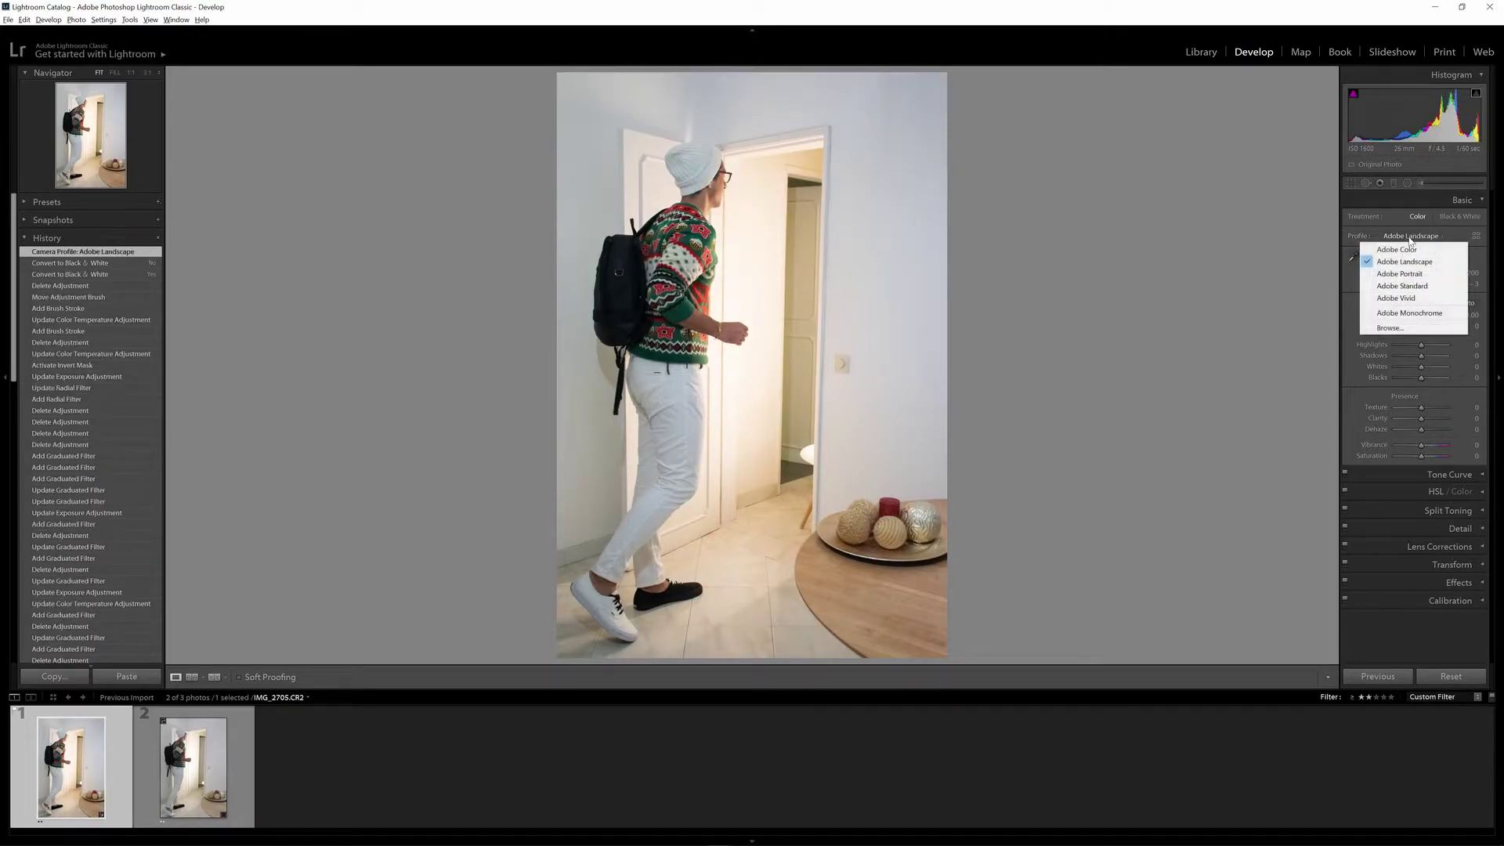
left_click(1410, 287)
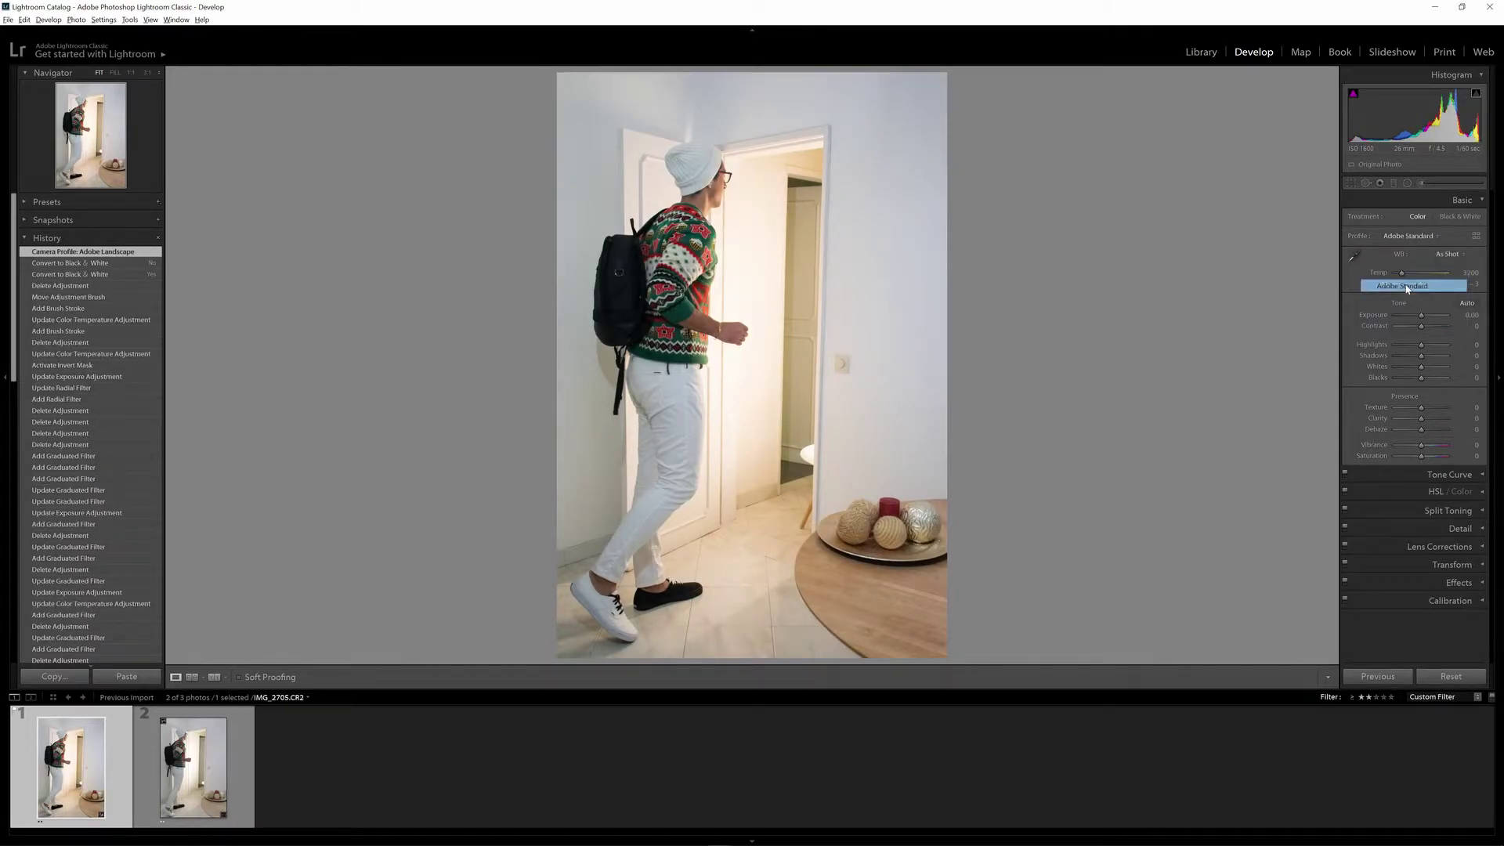
left_click(1427, 238)
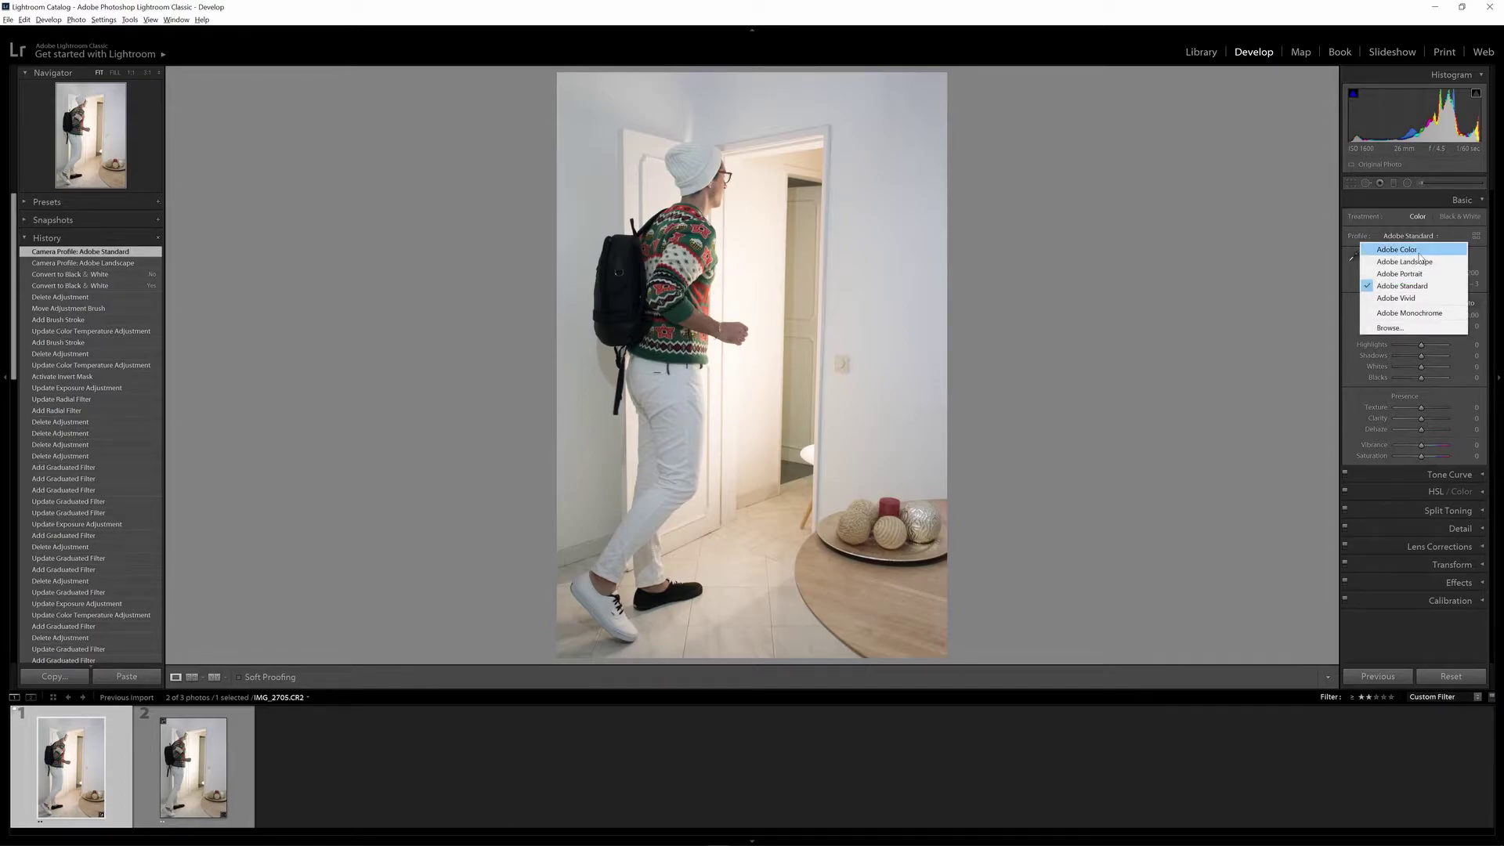
left_click(1418, 251)
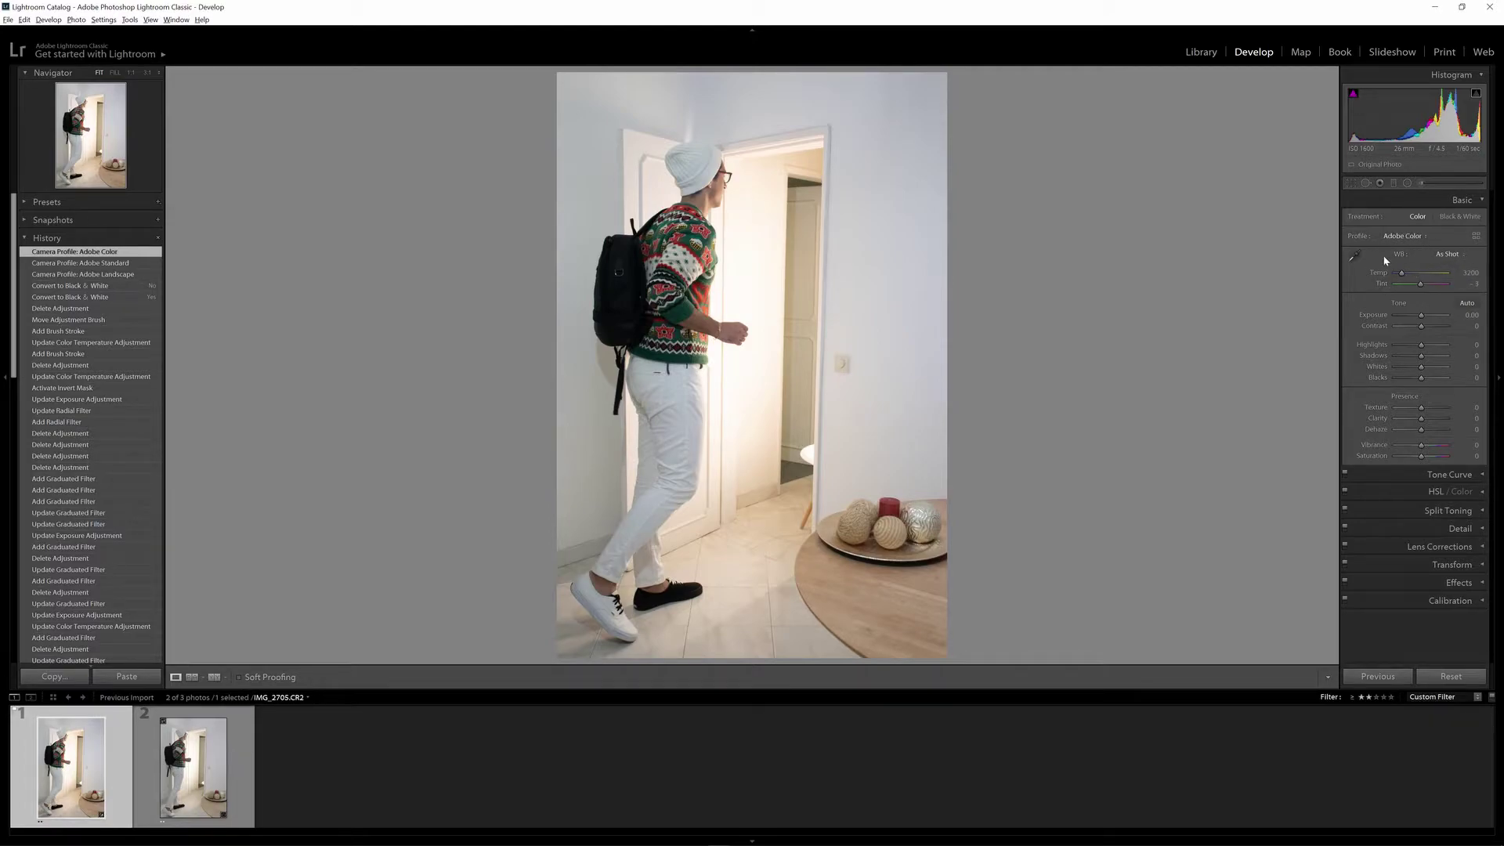
Try the Auto and Daylight white balance presets, and return the white balance to As Shot
left_click(1448, 255)
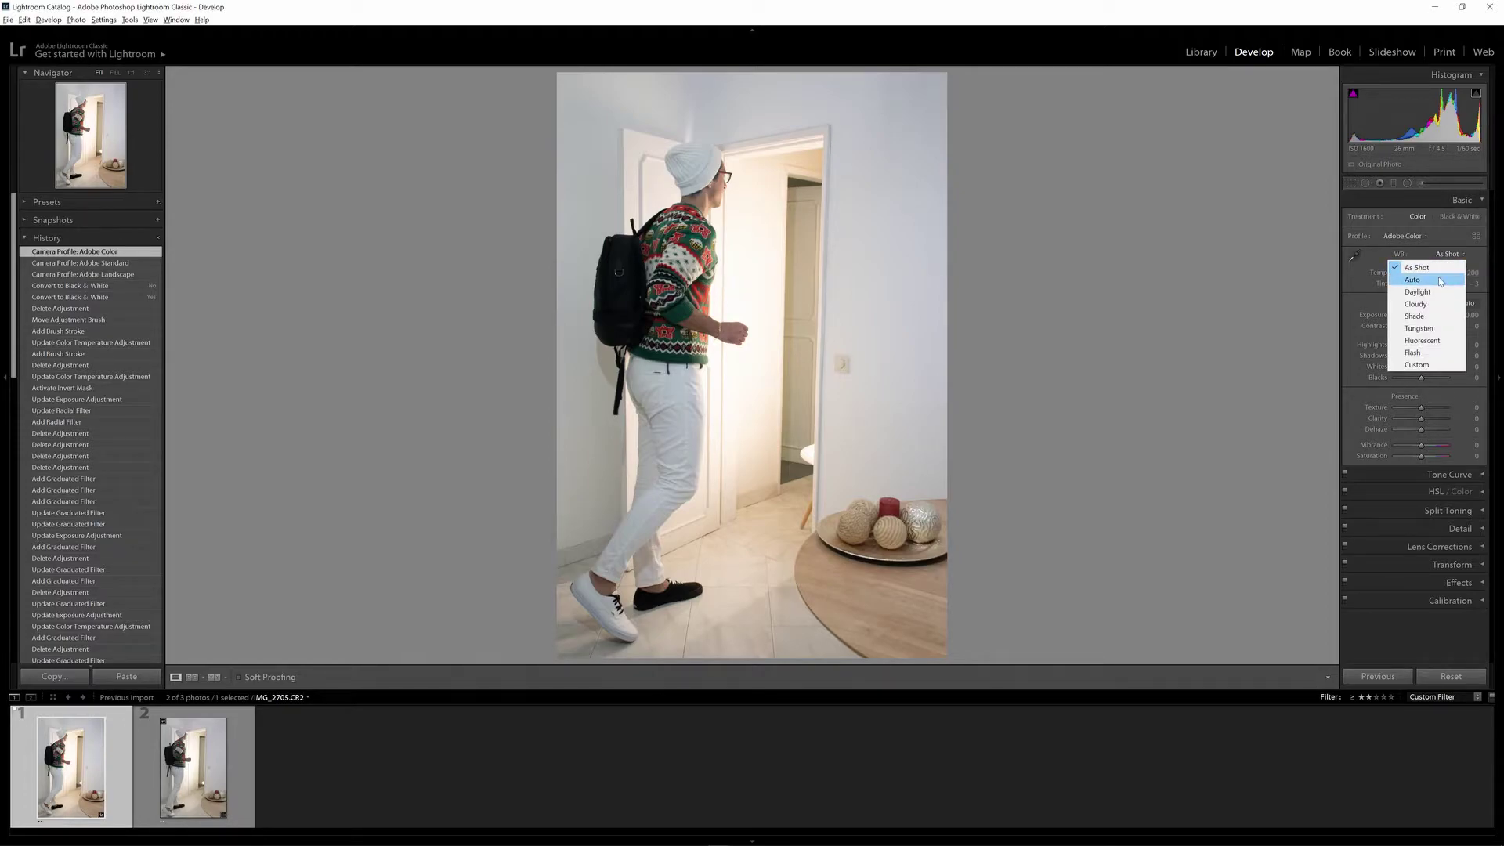
left_click(1448, 277)
left_click(1448, 254)
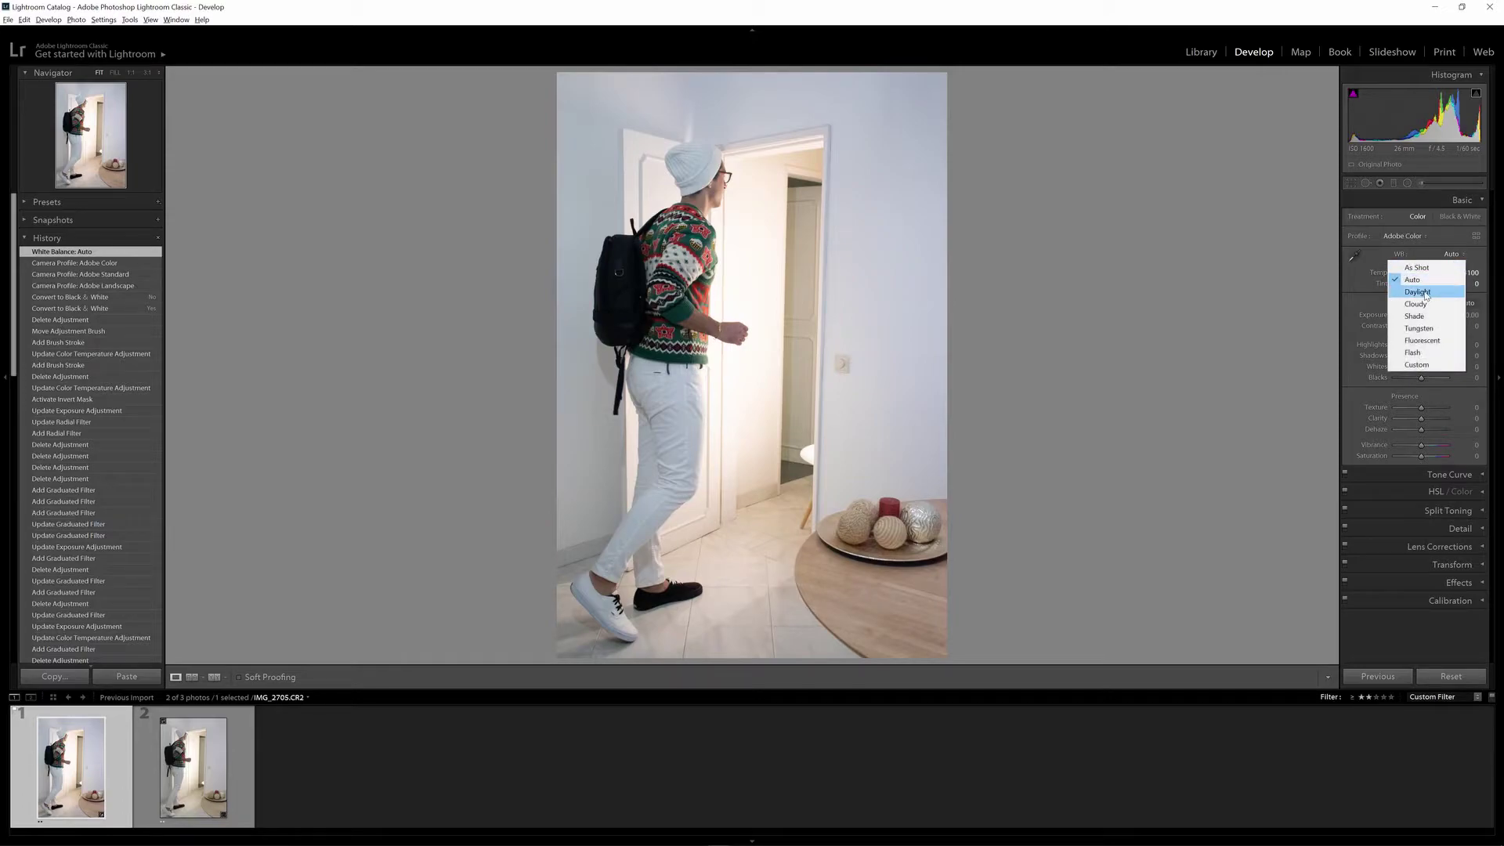
left_click(1448, 290)
left_click(1447, 256)
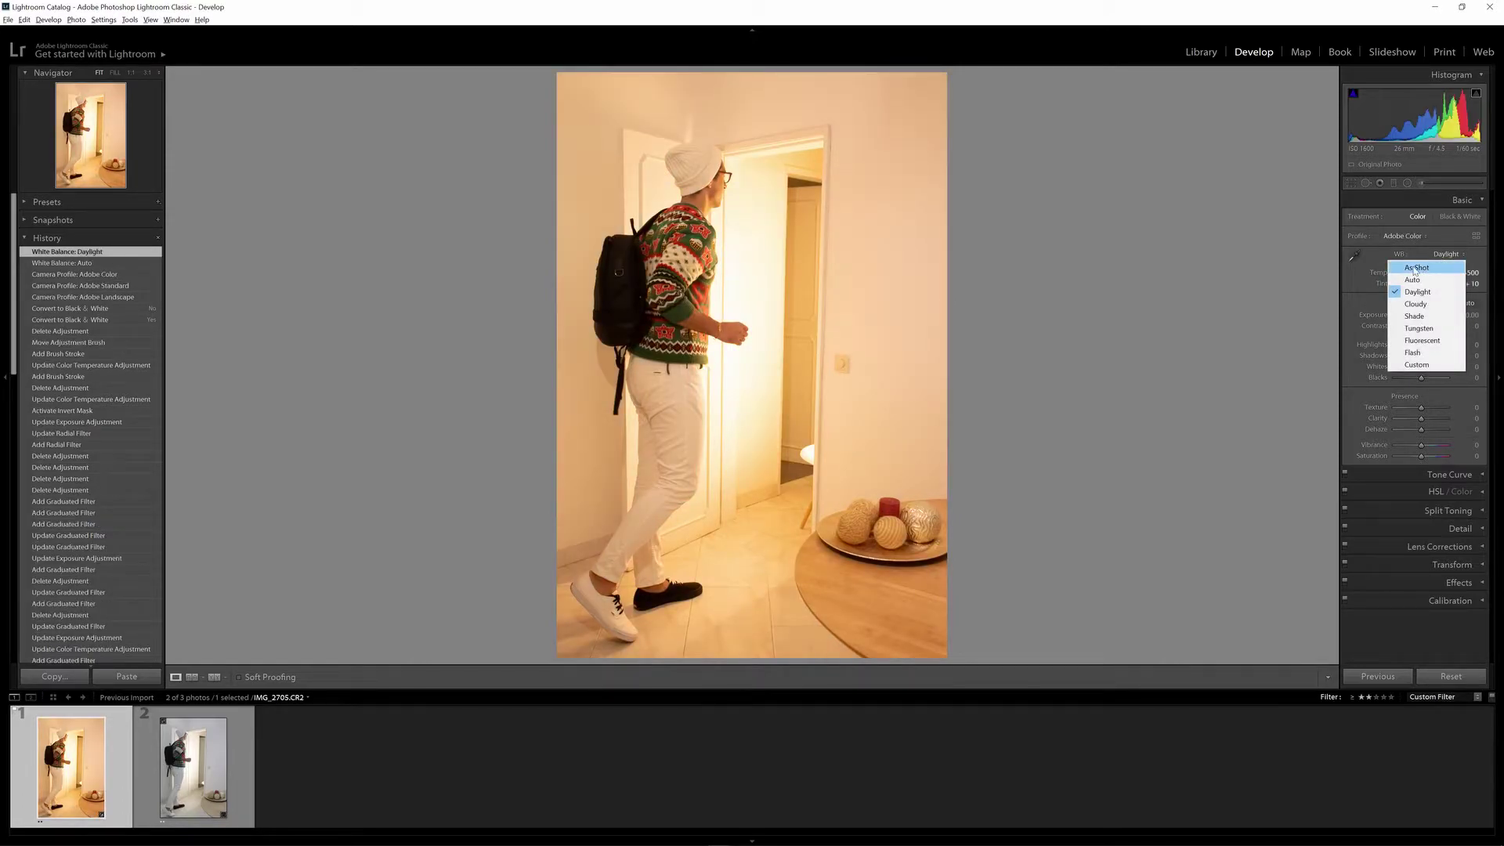
left_click(1415, 269)
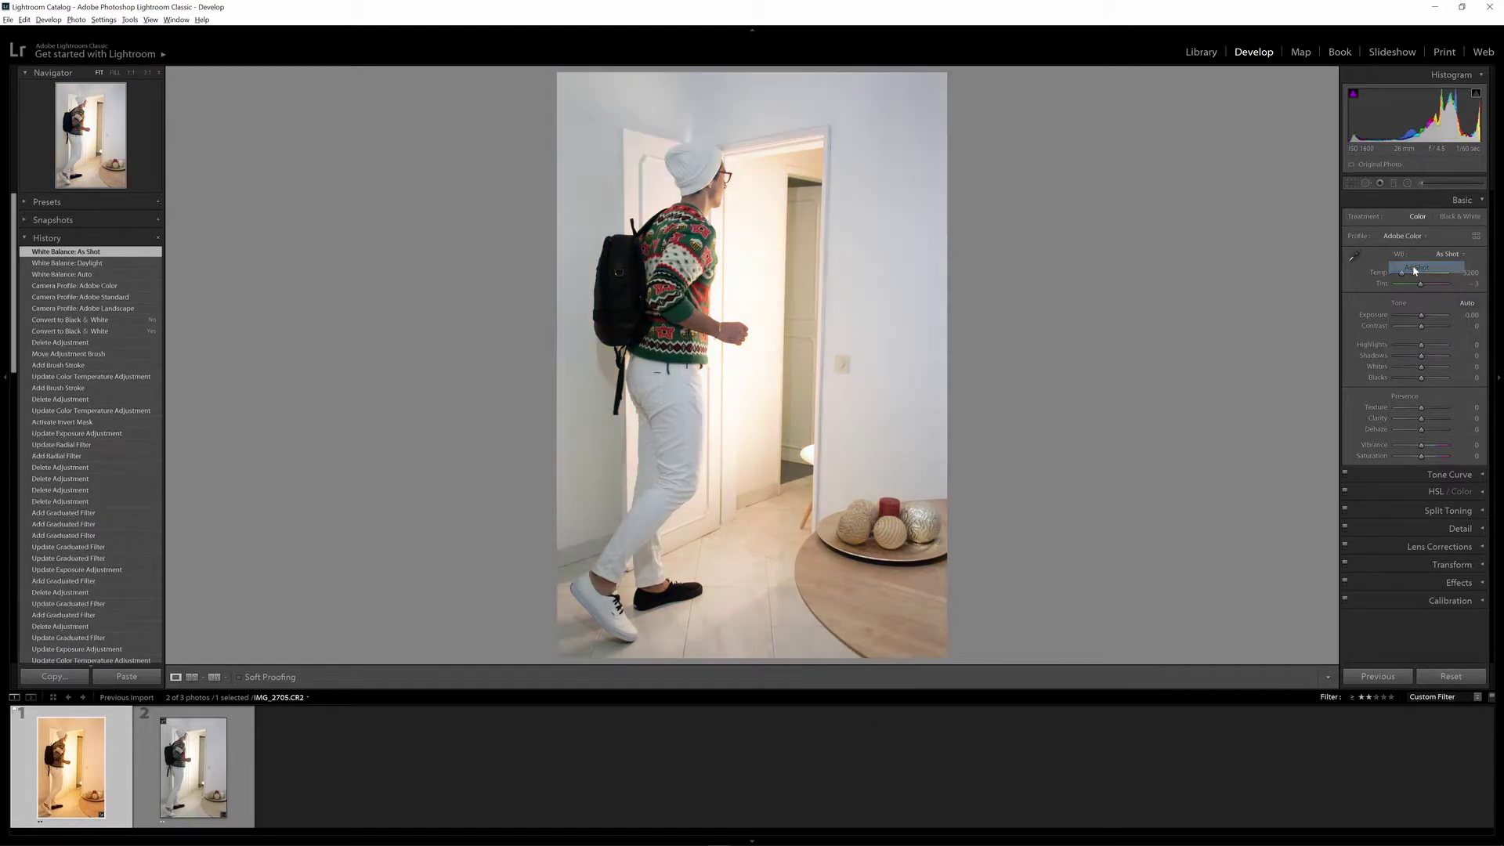
Sample the wall above the doorway as neutral with the White Balance Selector, and undo the change
left_click(1355, 258)
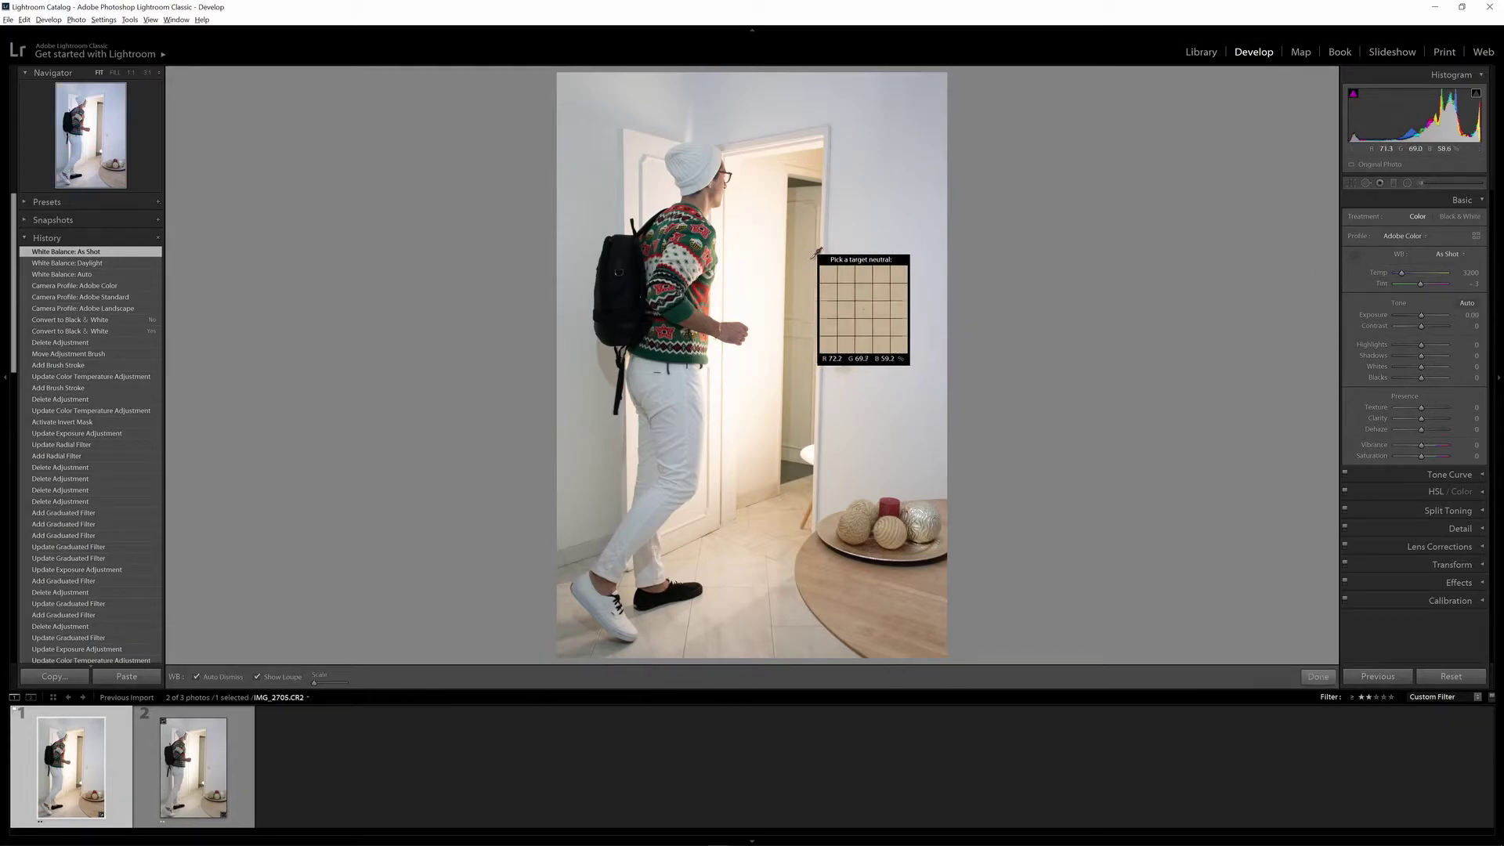
left_click(780, 114)
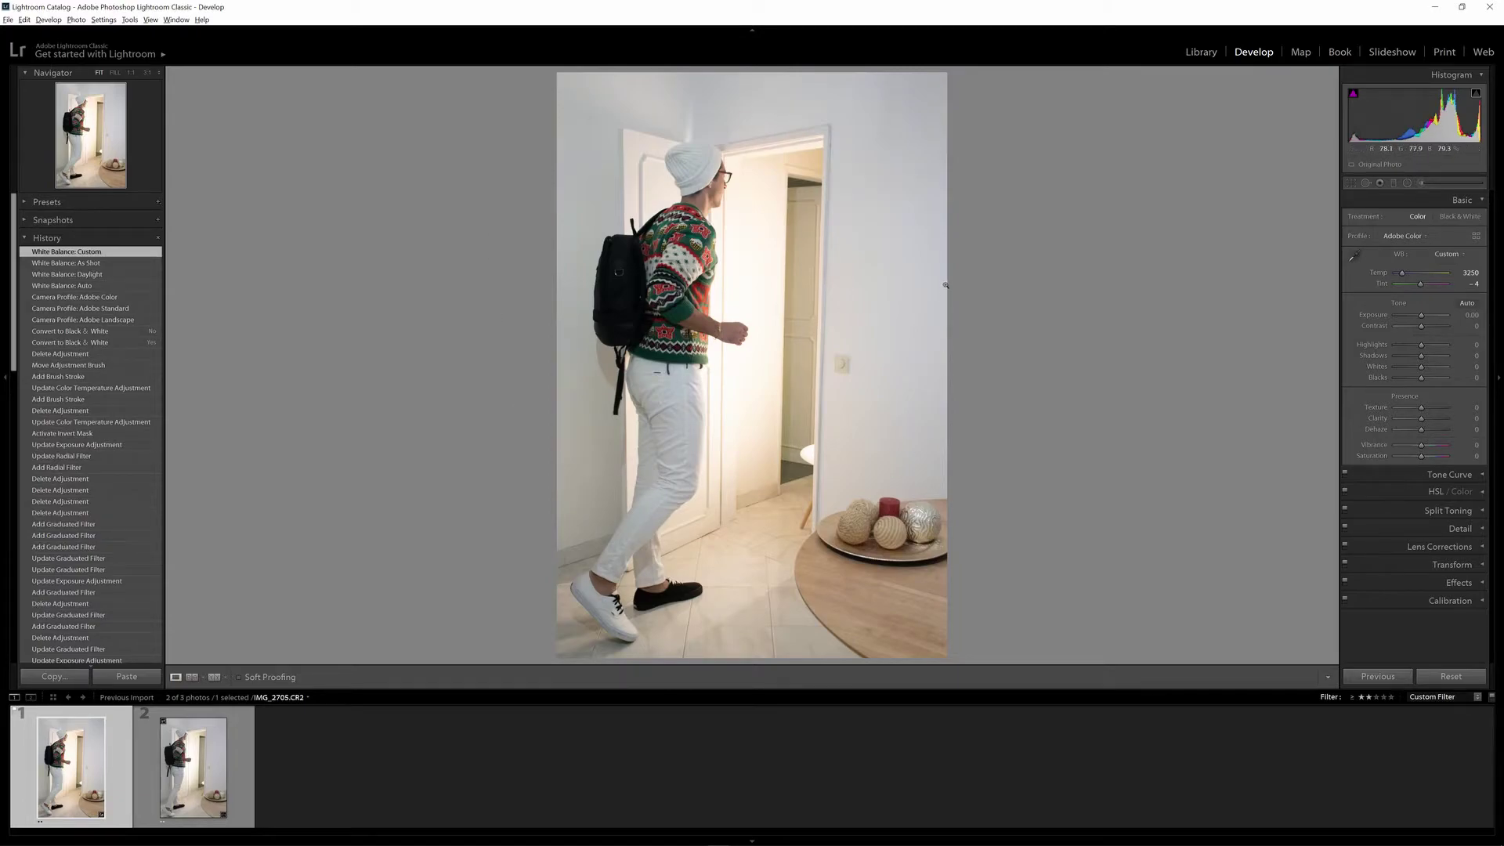
key("ctrl+z")
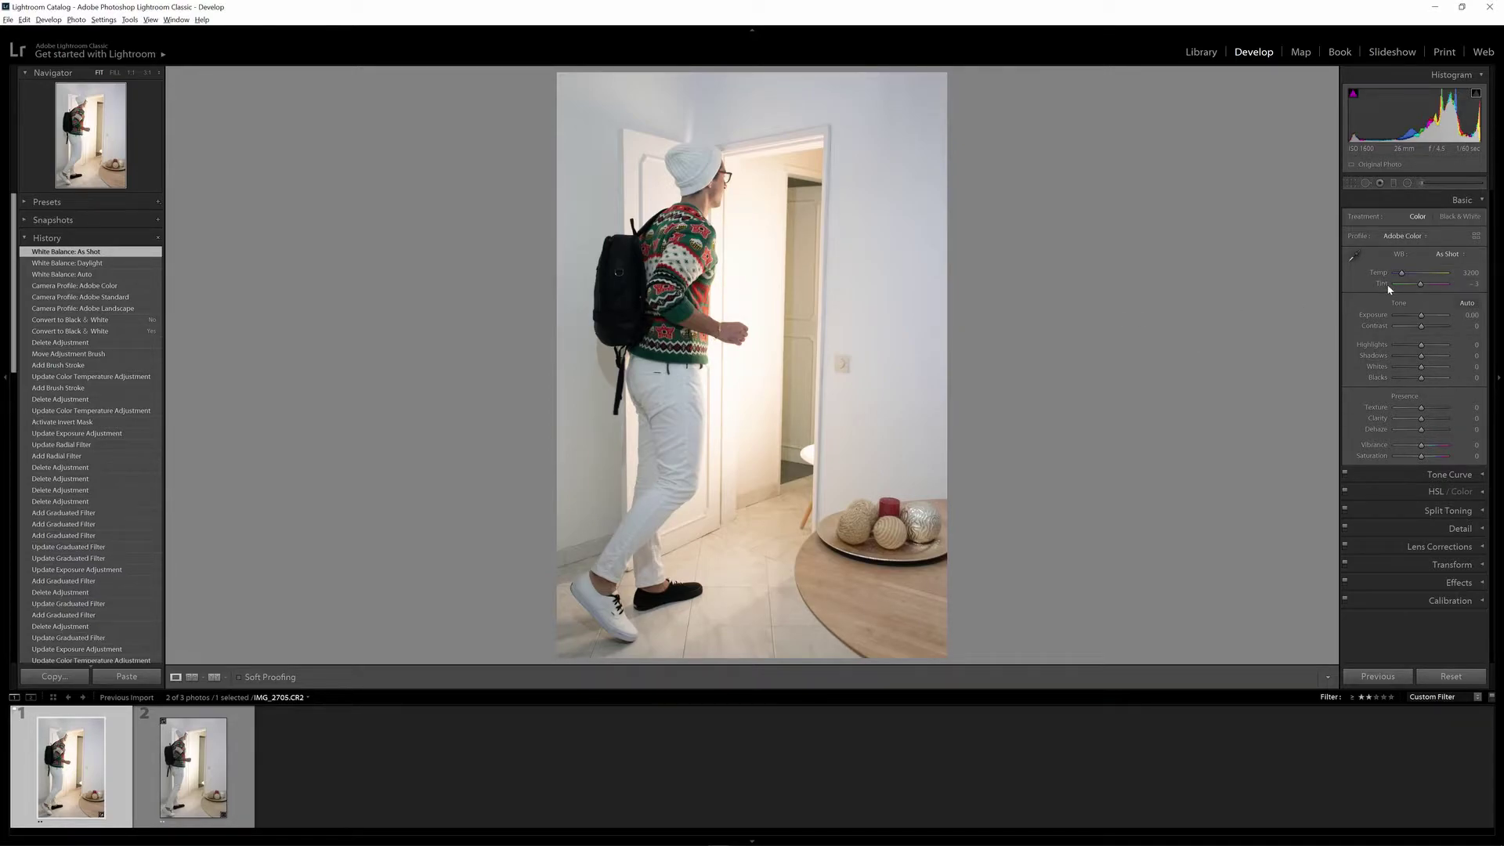
Try a white balance of Temp 3395 and Tint -15, and reset both sliders
left_click_drag(1402, 273, 1420, 286)
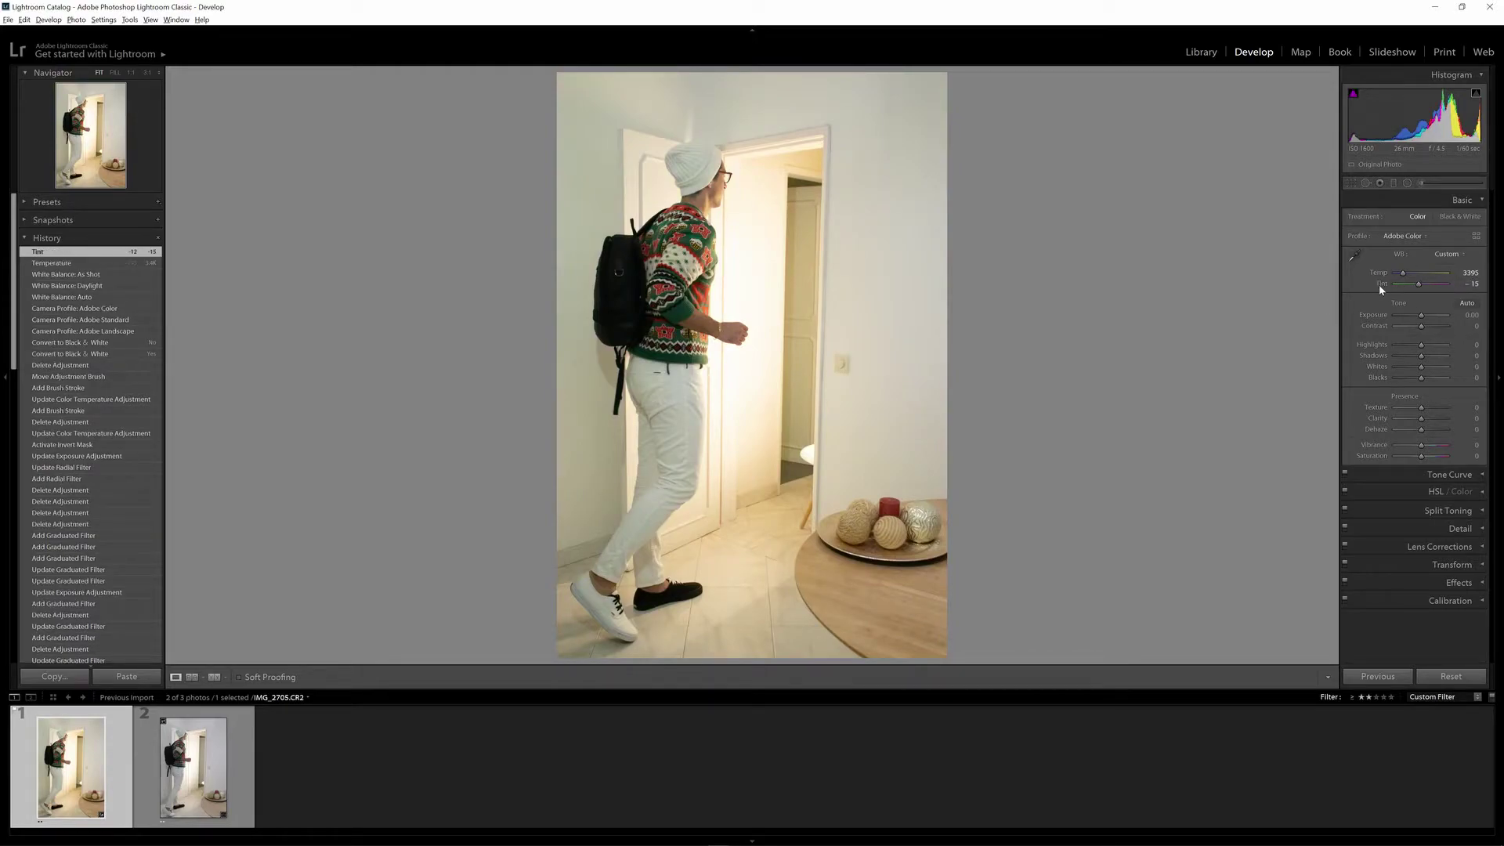
double_click(1383, 285)
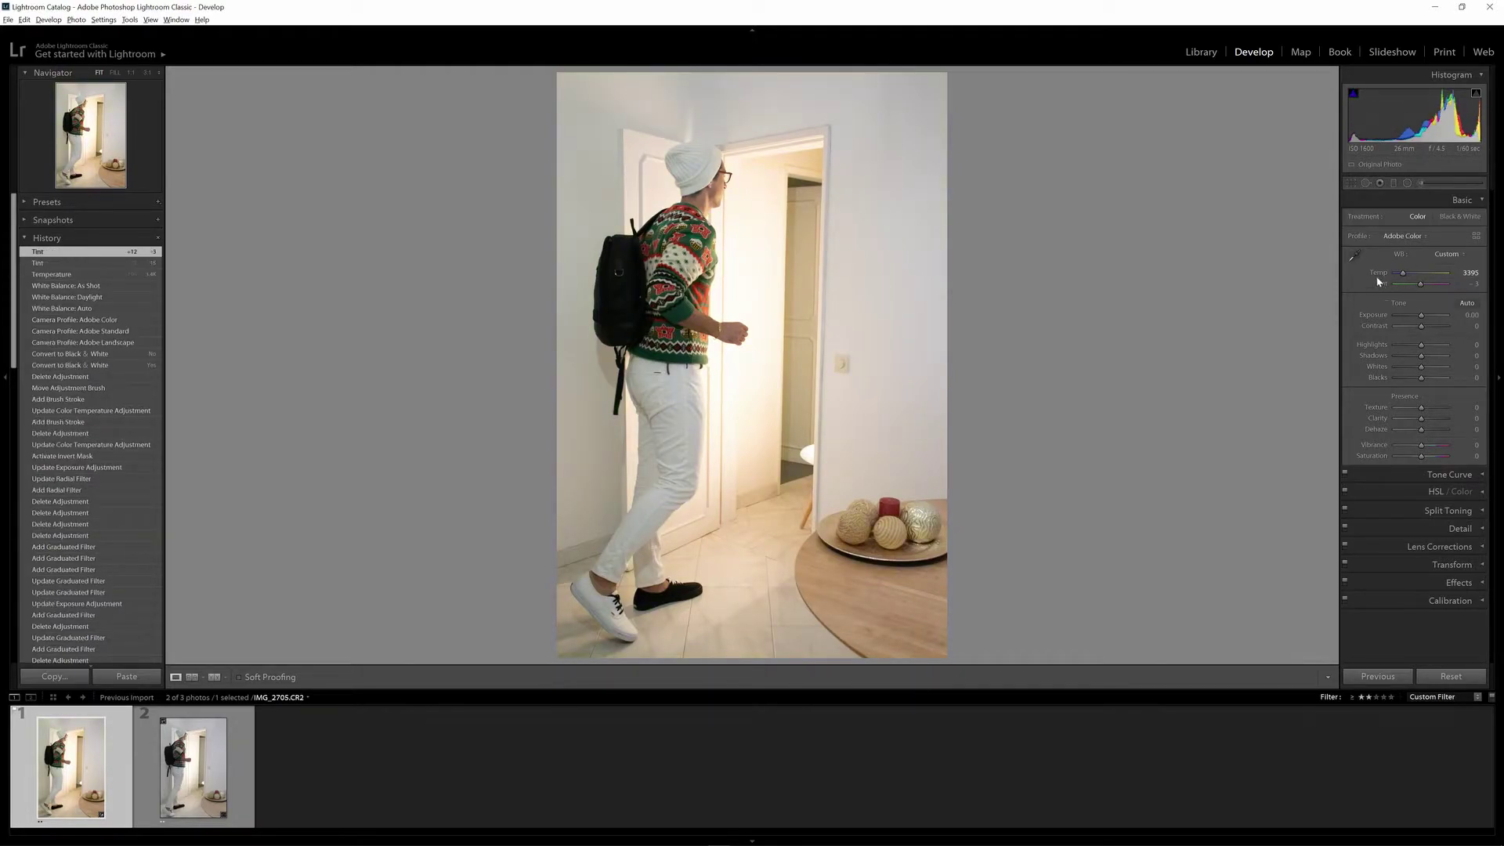
double_click(1377, 273)
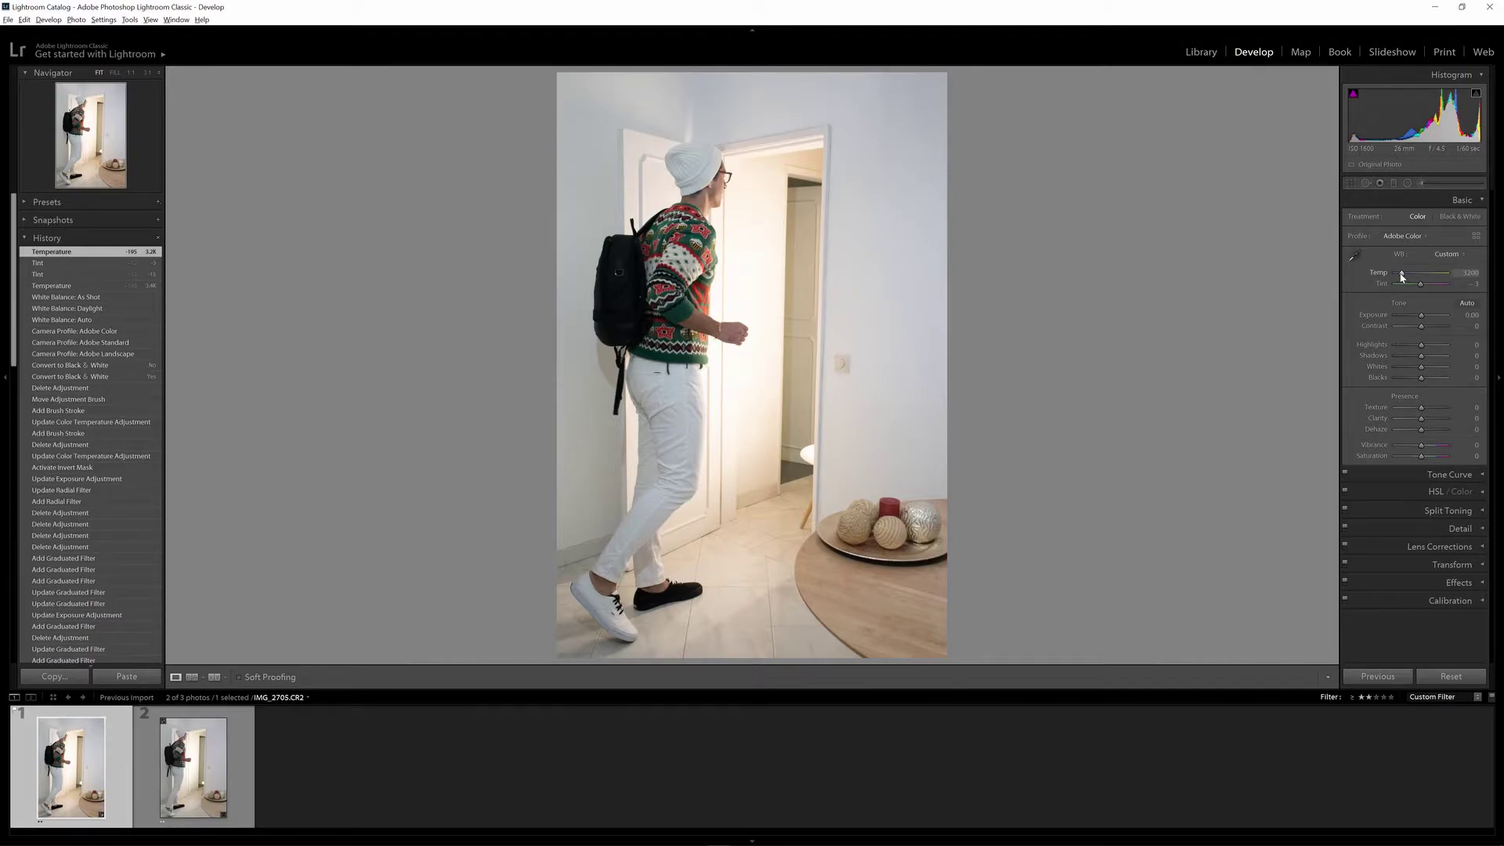
Cool the photo to Temp 2543 and lower its Exposure to -1.43
left_click_drag(1402, 277, 1402, 277)
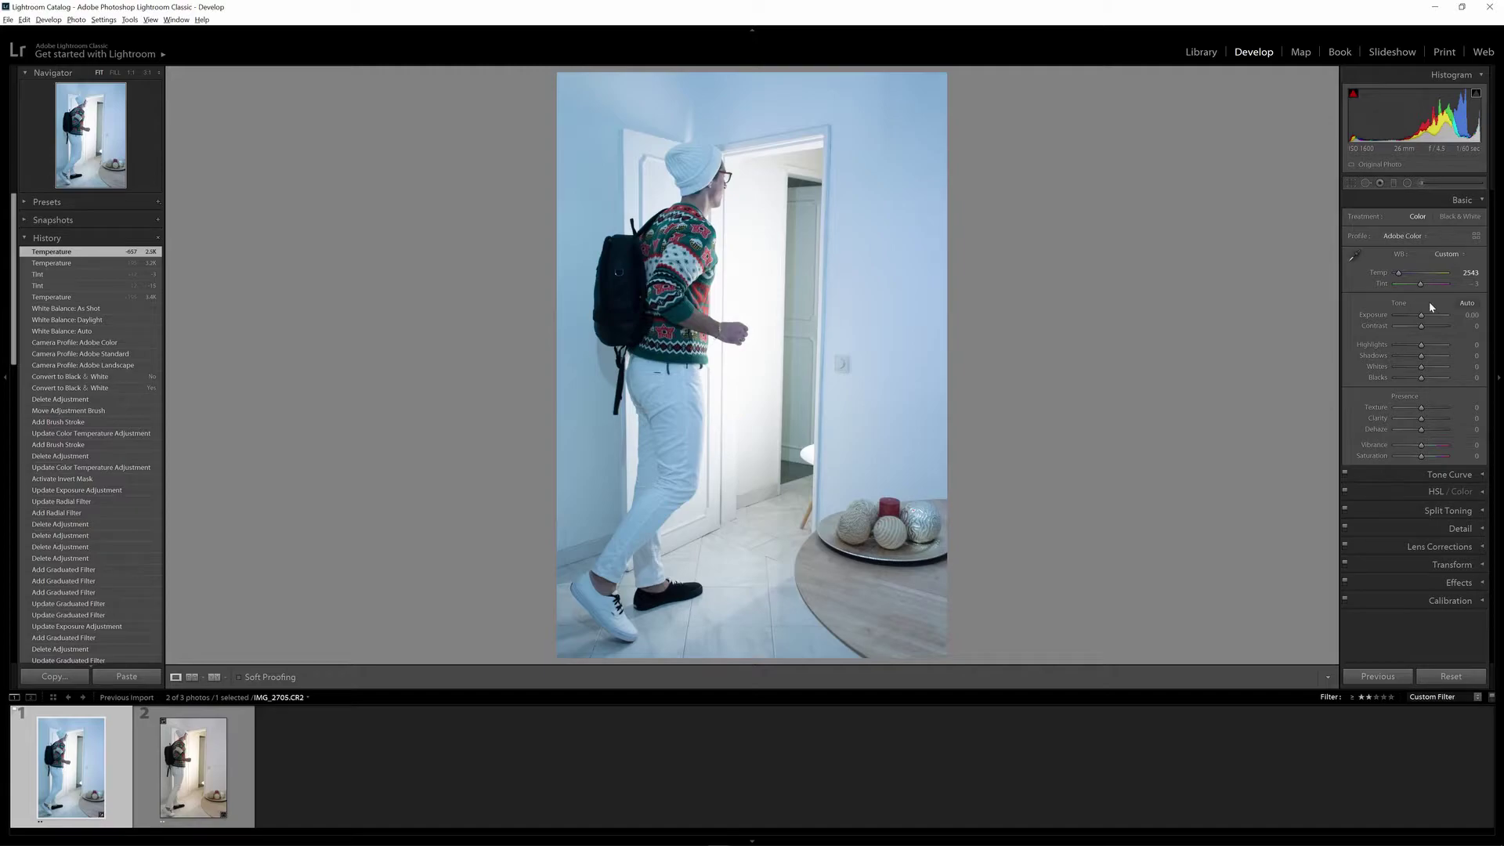
mouse_move(1422, 315)
left_mouse_down()
mouse_move(1437, 318)
mouse_move(1418, 321)
left_mouse_up()
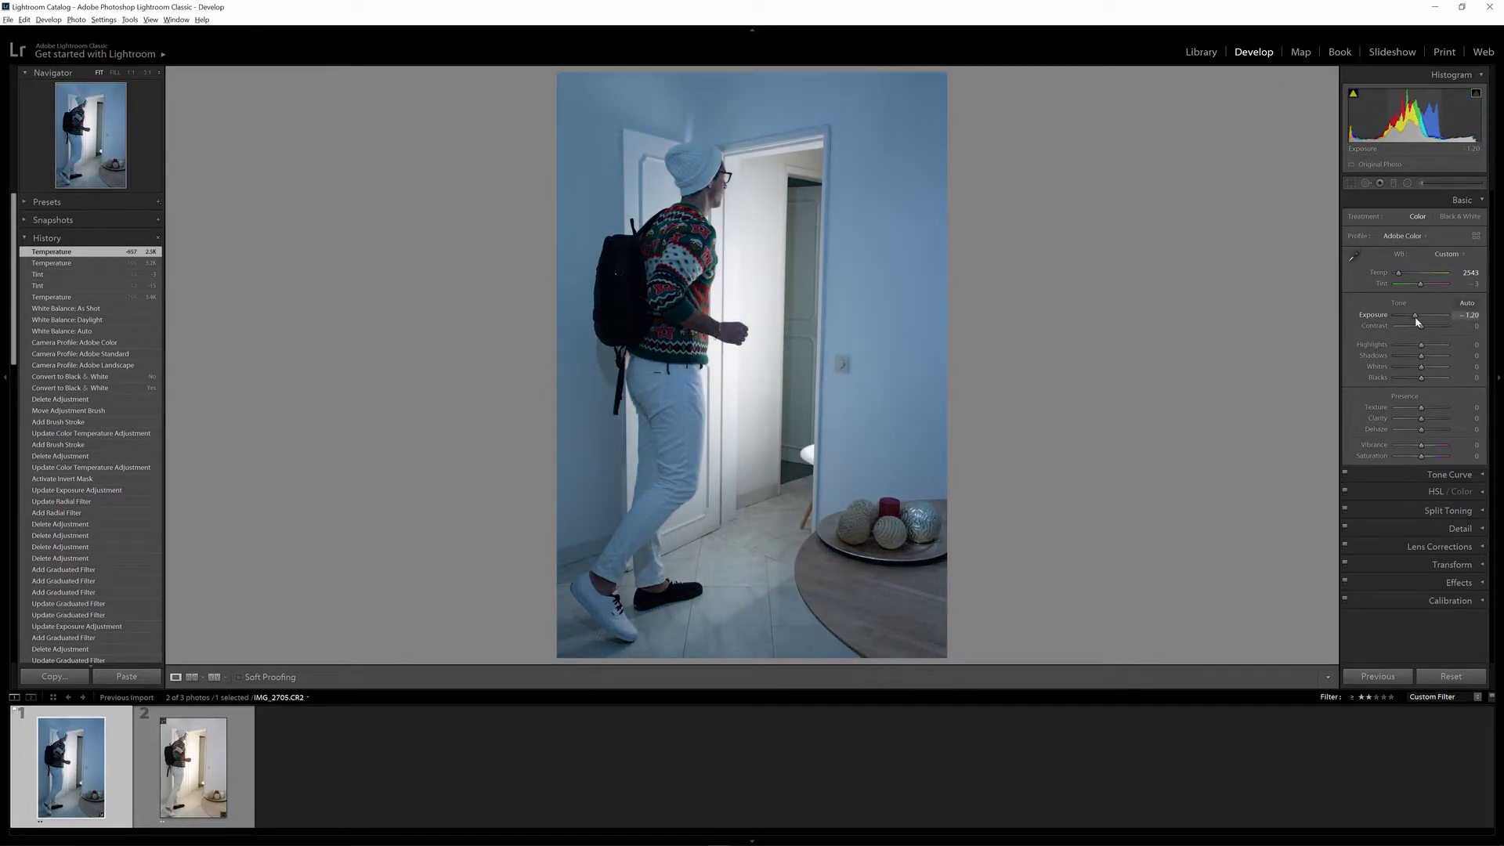
left_click_drag(1415, 316, 1415, 319)
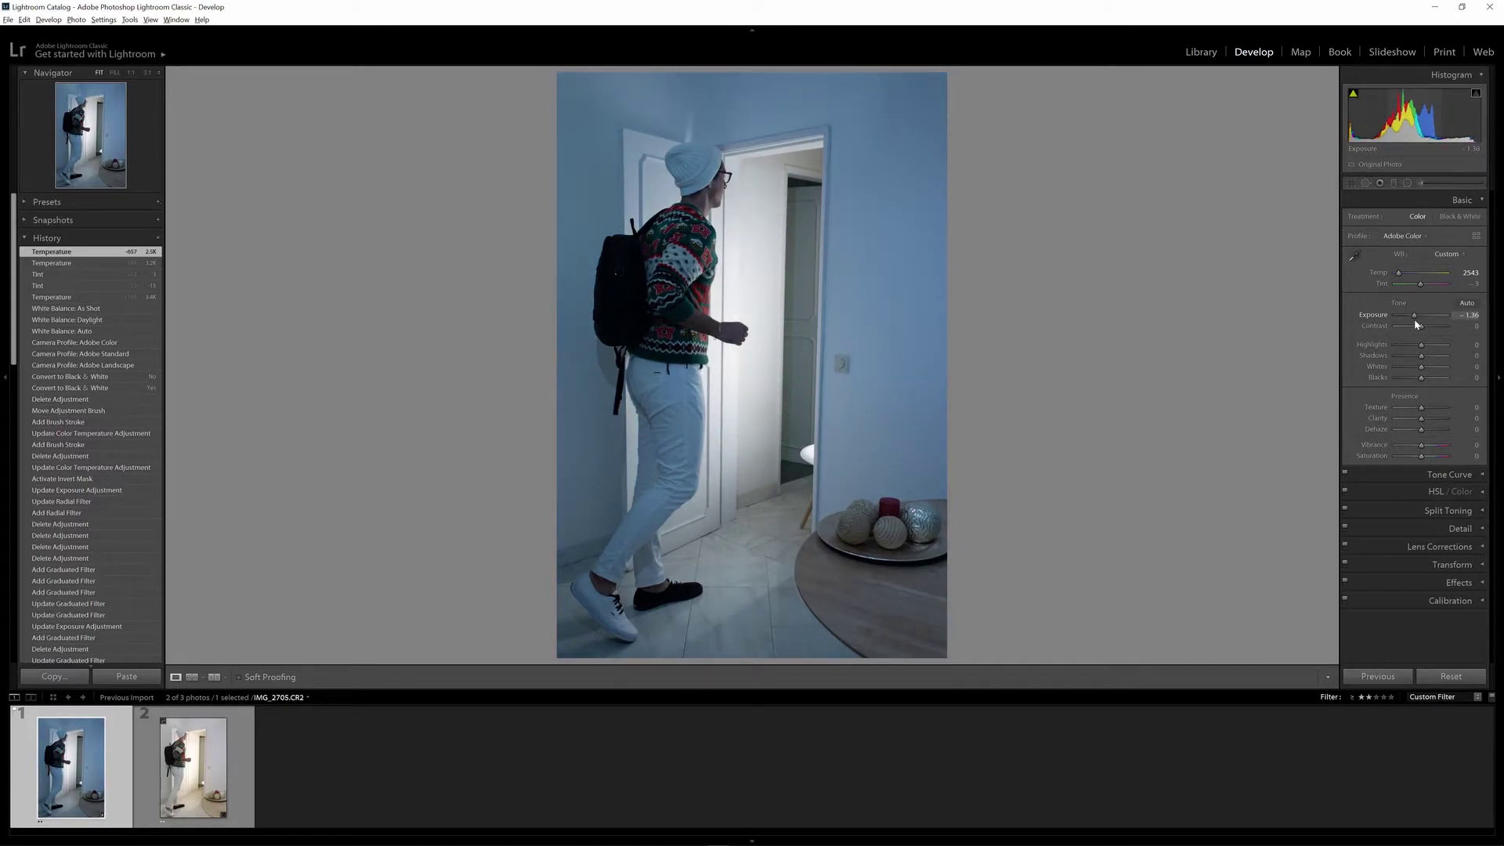
left_click_drag(1415, 320, 1414, 319)
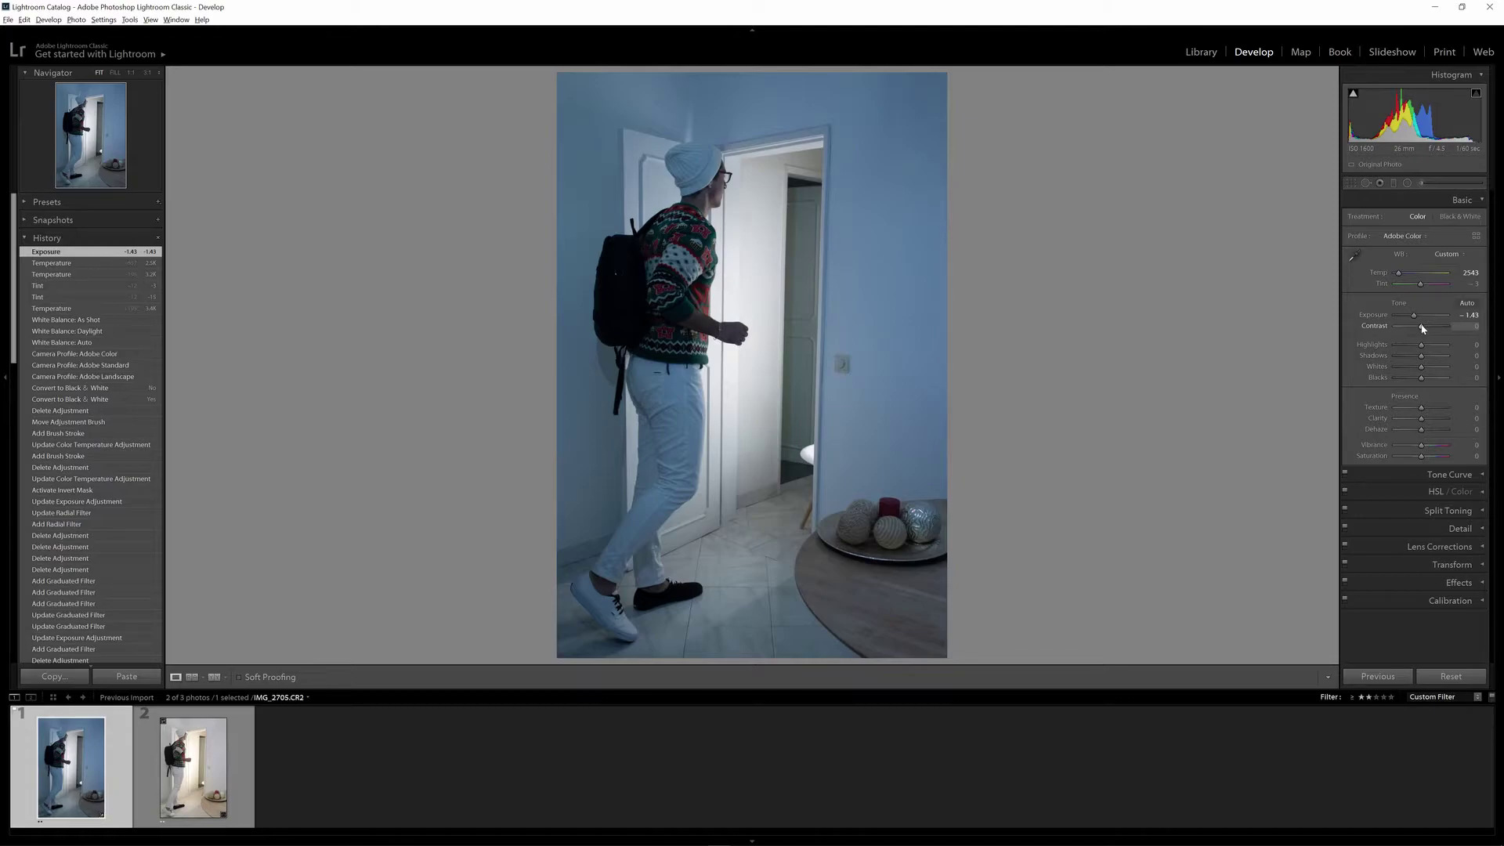
Try Contrast at -100 and Highlights at +100 and -100, resetting each slider to its default
left_click_drag(1417, 326, 1384, 329)
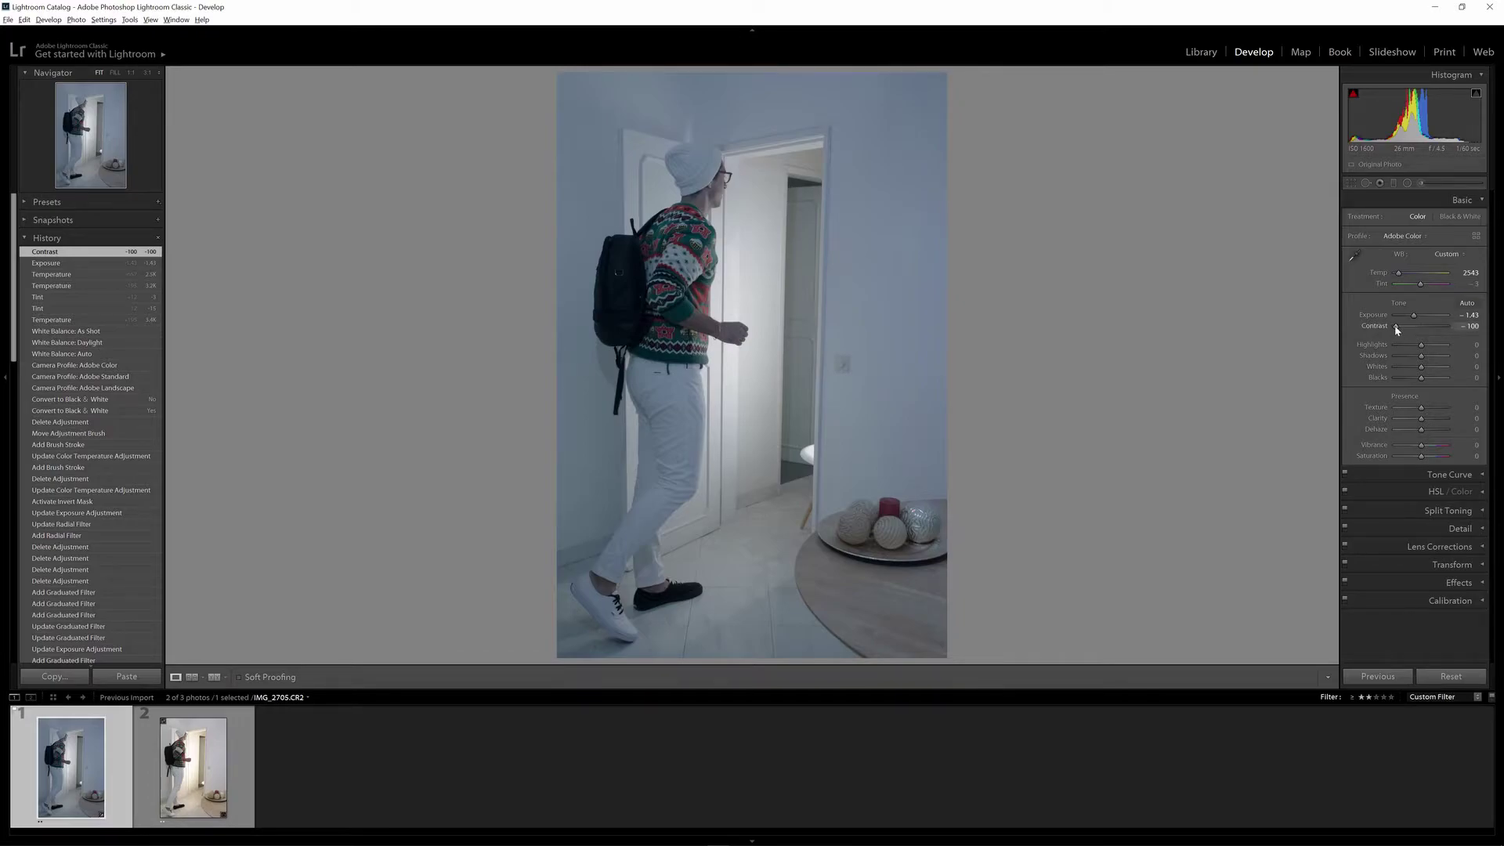
double_click(1388, 327)
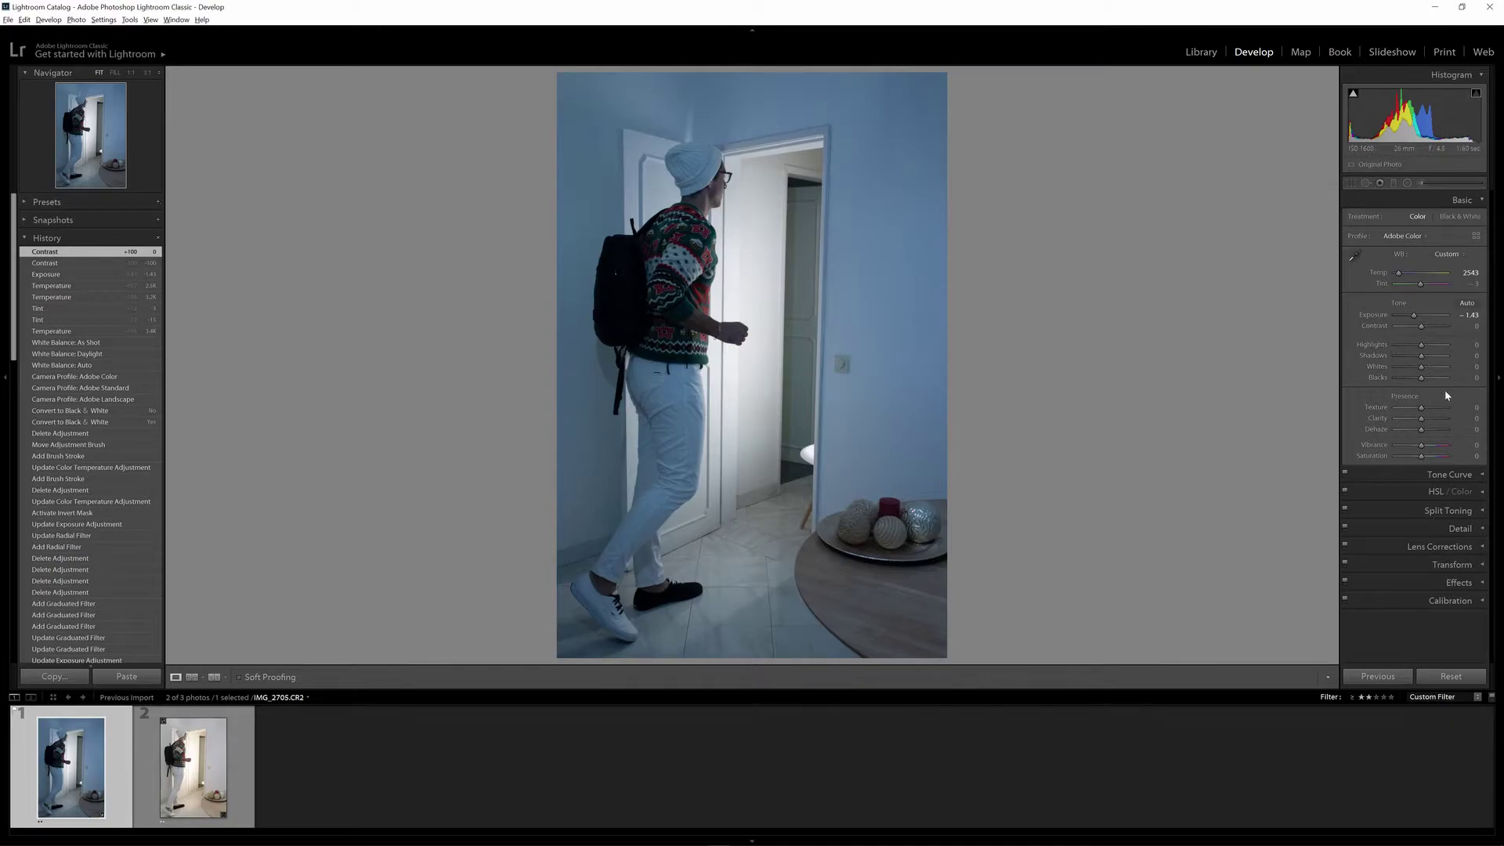
left_click_drag(1371, 345, 1355, 346)
double_click(1355, 345)
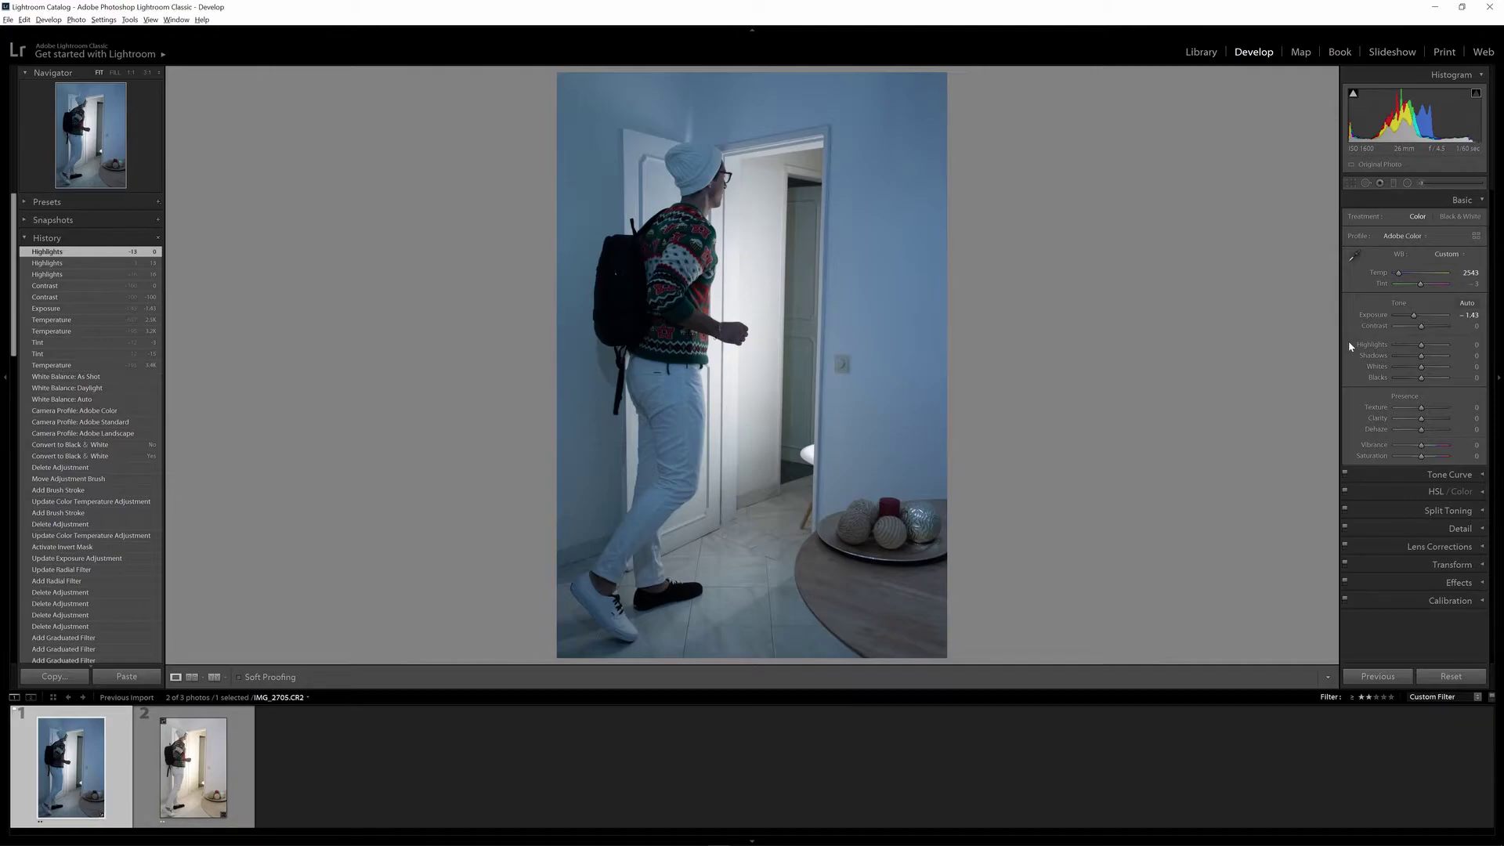
left_click_drag(1415, 345, 1457, 349)
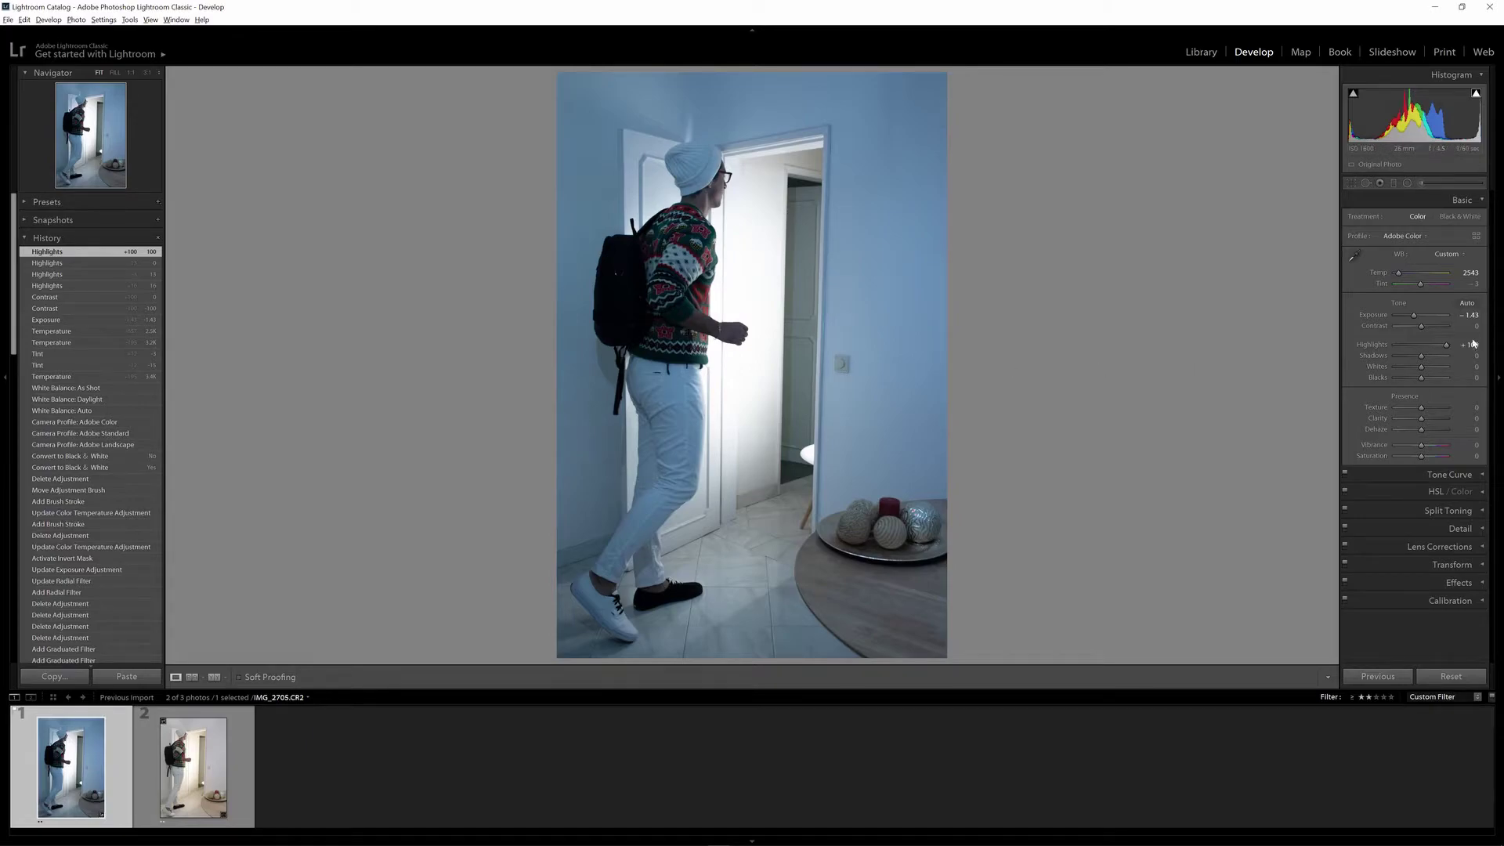
left_click_drag(1446, 349, 1382, 348)
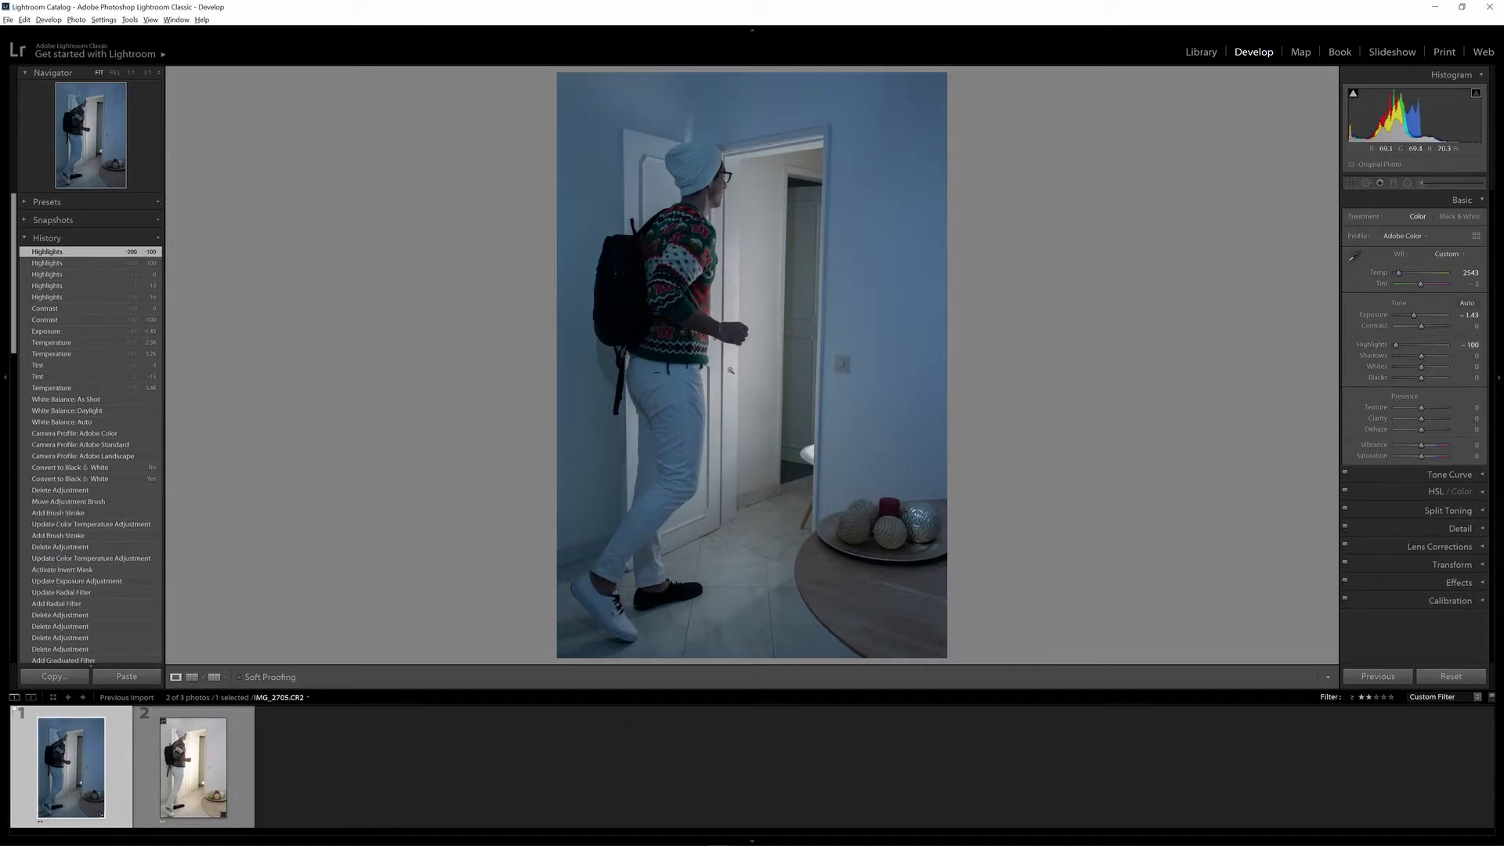
double_click(1400, 353)
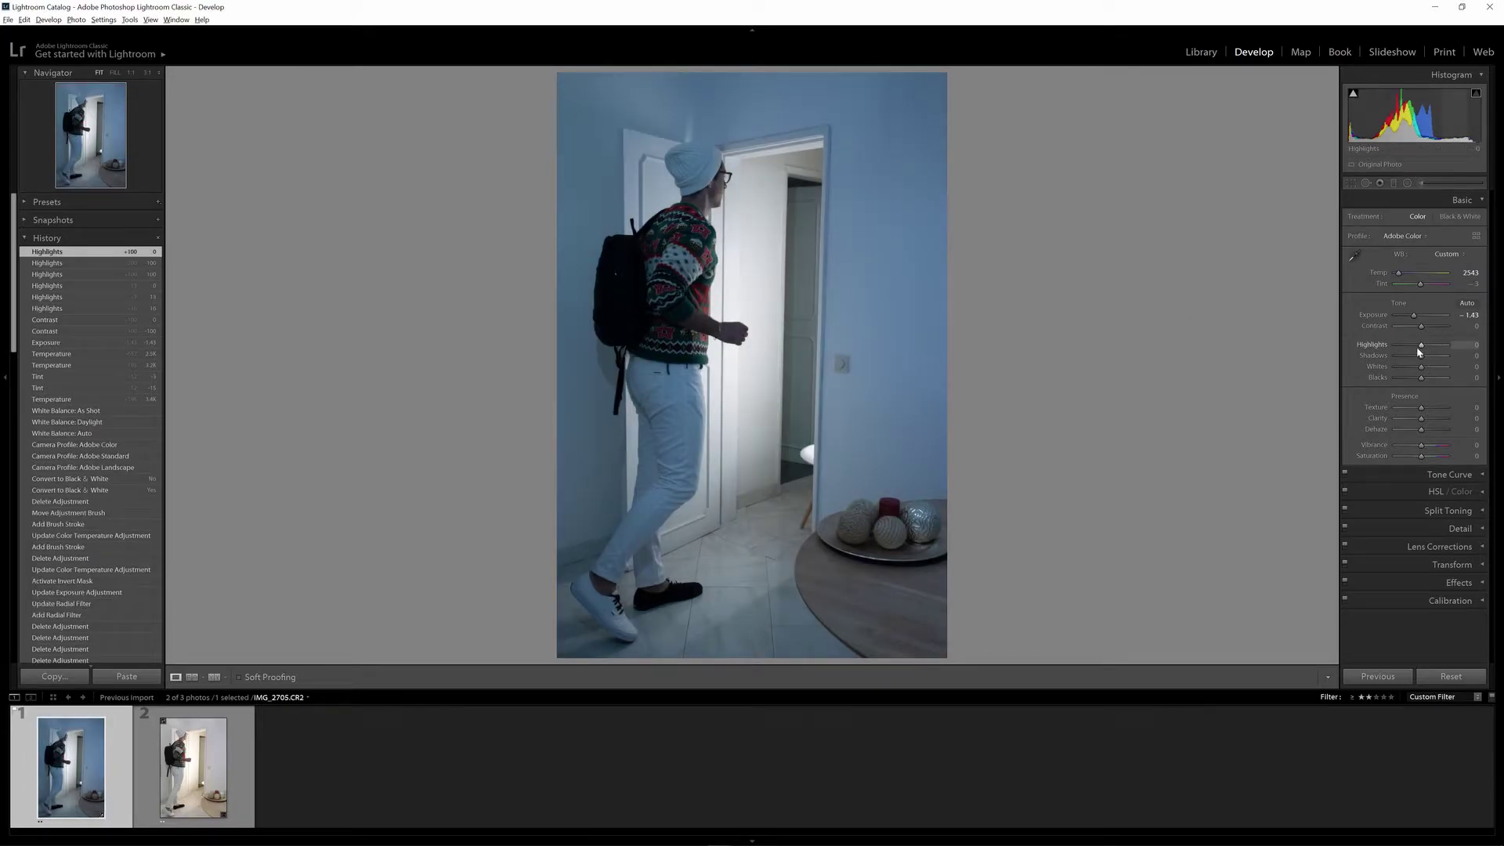
Set the photo's Highlights to -13 and Shadows to +47
left_click_drag(1422, 349, 1418, 348)
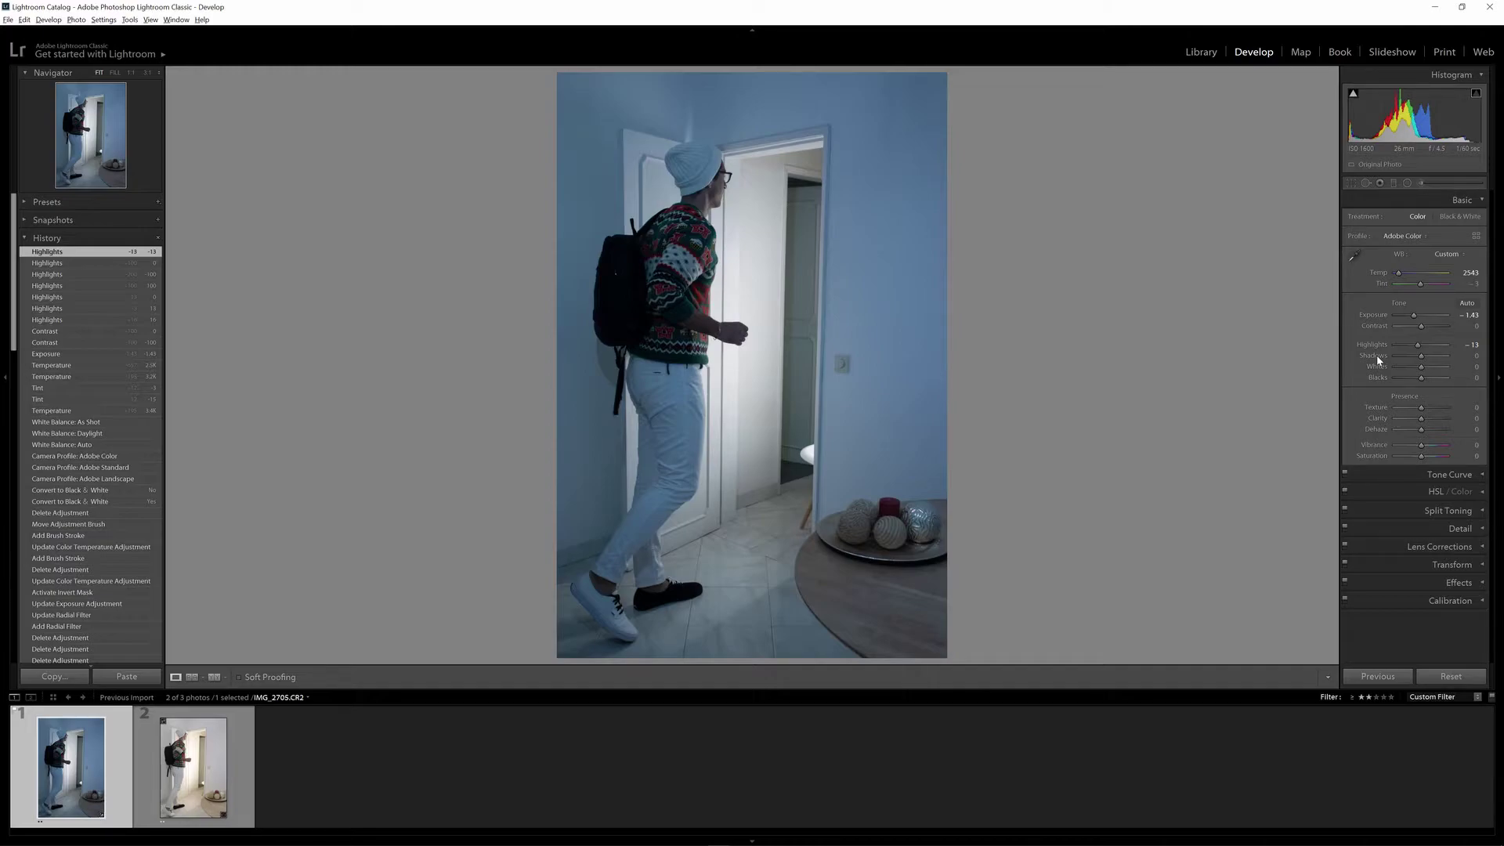
mouse_move(1422, 357)
left_mouse_down()
mouse_move(1452, 362)
mouse_move(1404, 357)
mouse_move(1434, 360)
left_mouse_up()
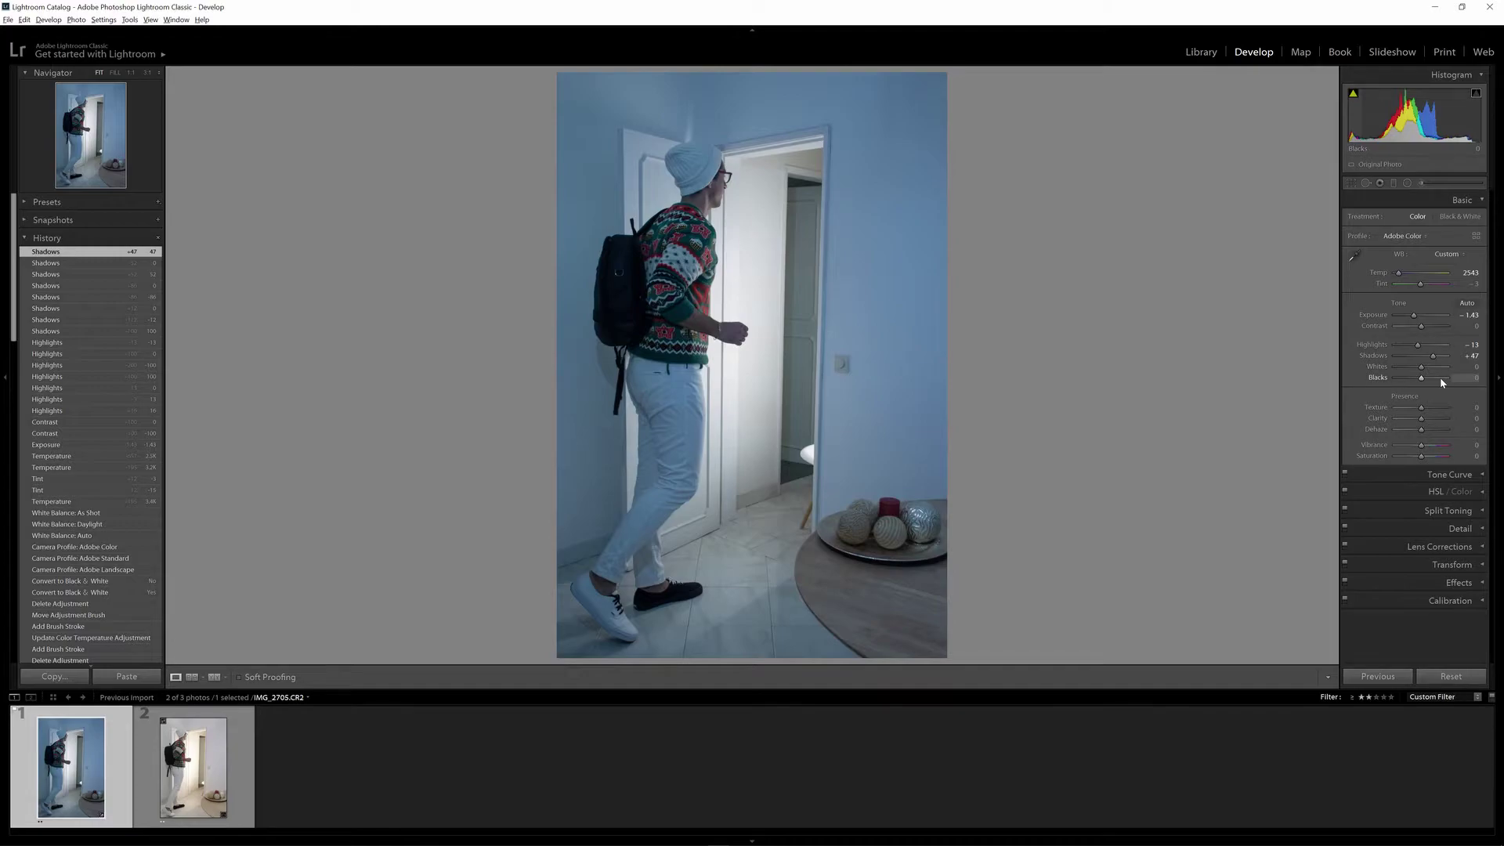
Set the photo's Whites to +38 and Blacks to -43
left_click_drag(1423, 368, 1438, 373)
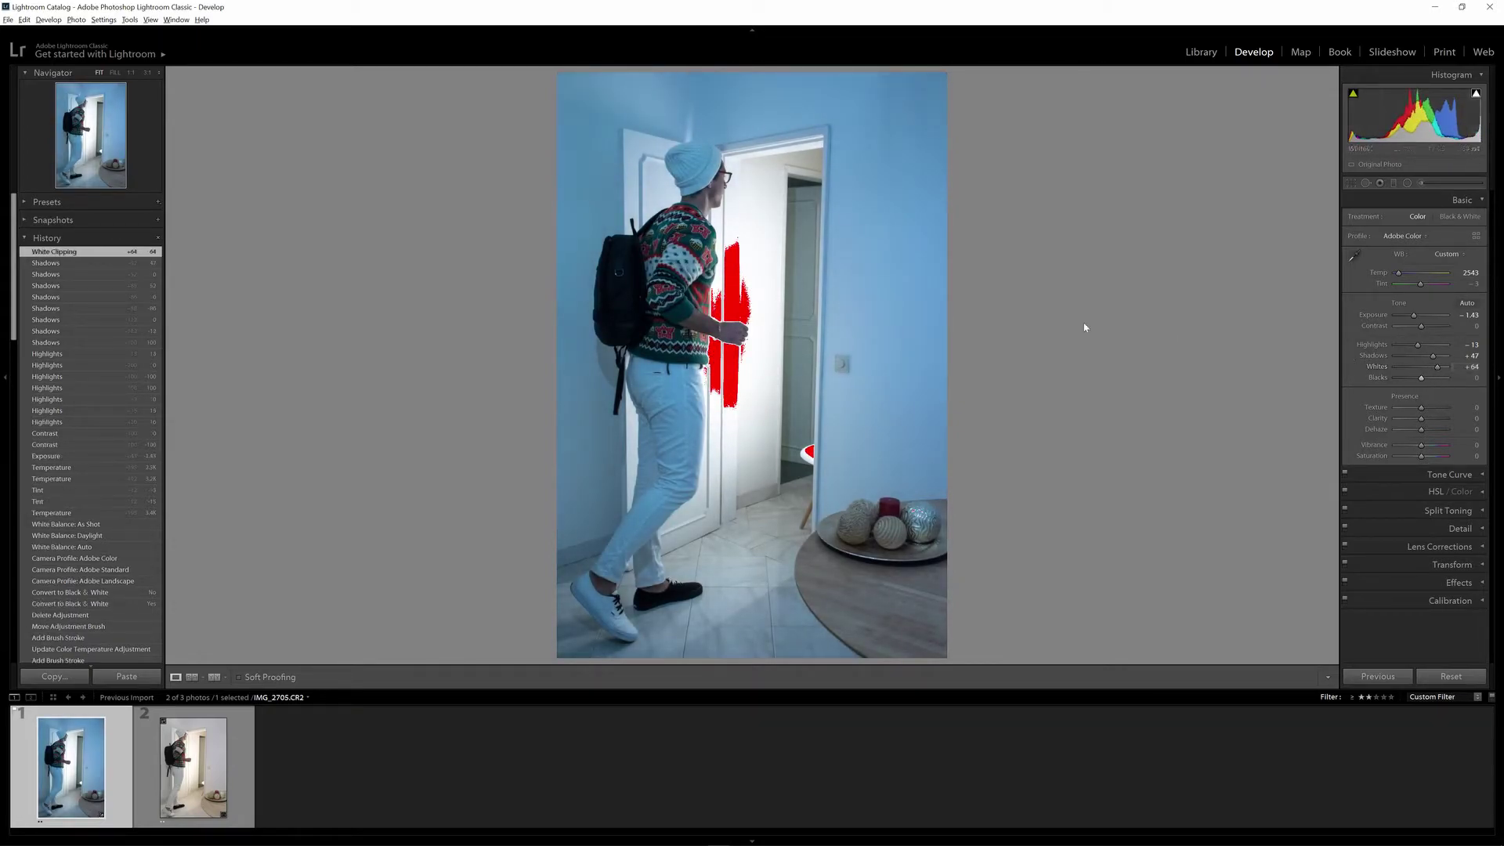
double_click(1438, 367)
left_click_drag(1420, 369, 1431, 370)
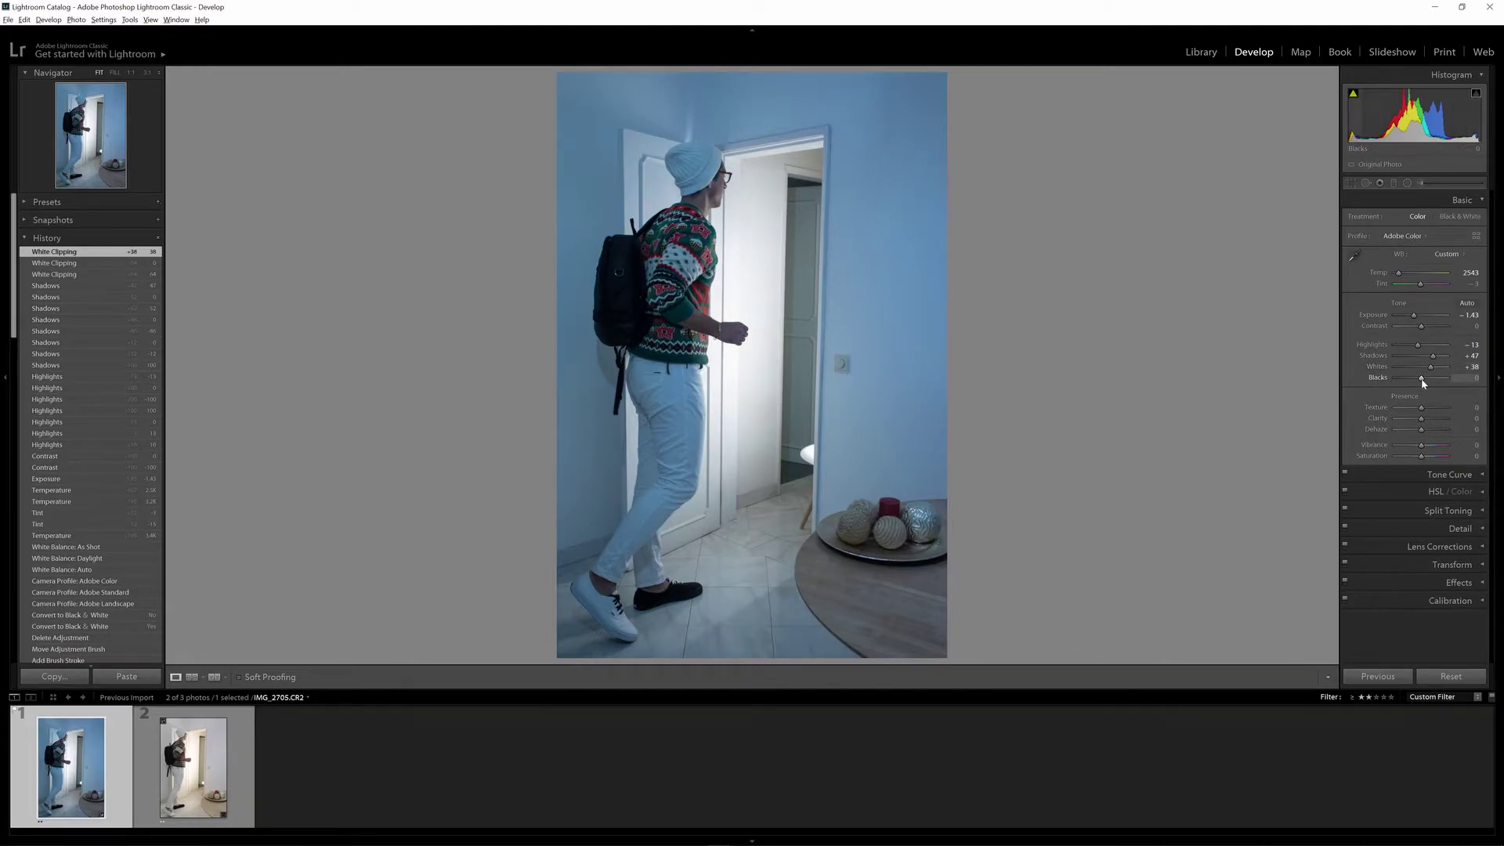
left_click_drag(1423, 381, 1417, 385)
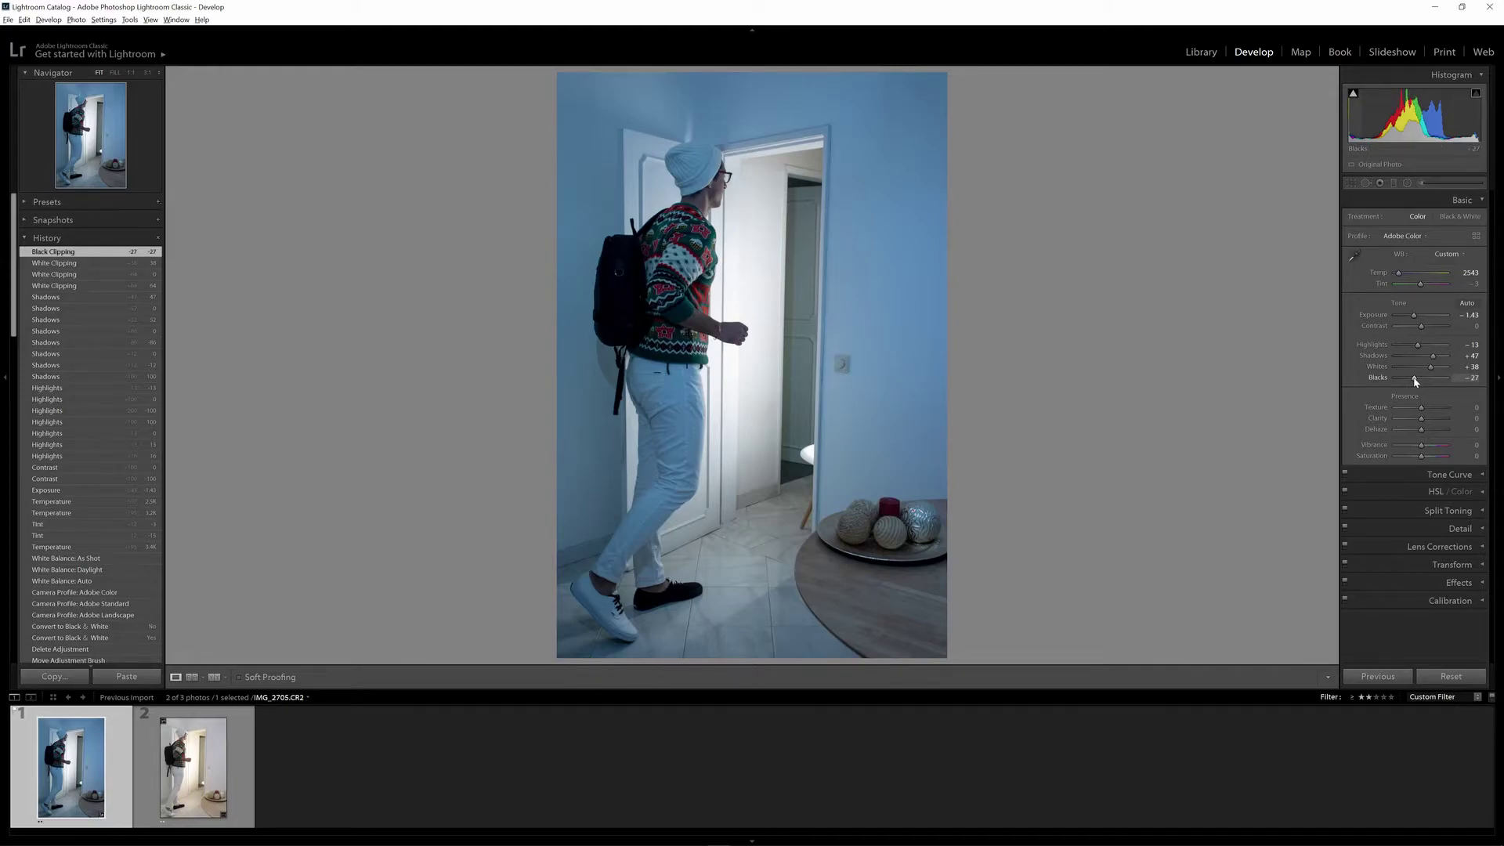
left_click_drag(1414, 382, 1411, 382)
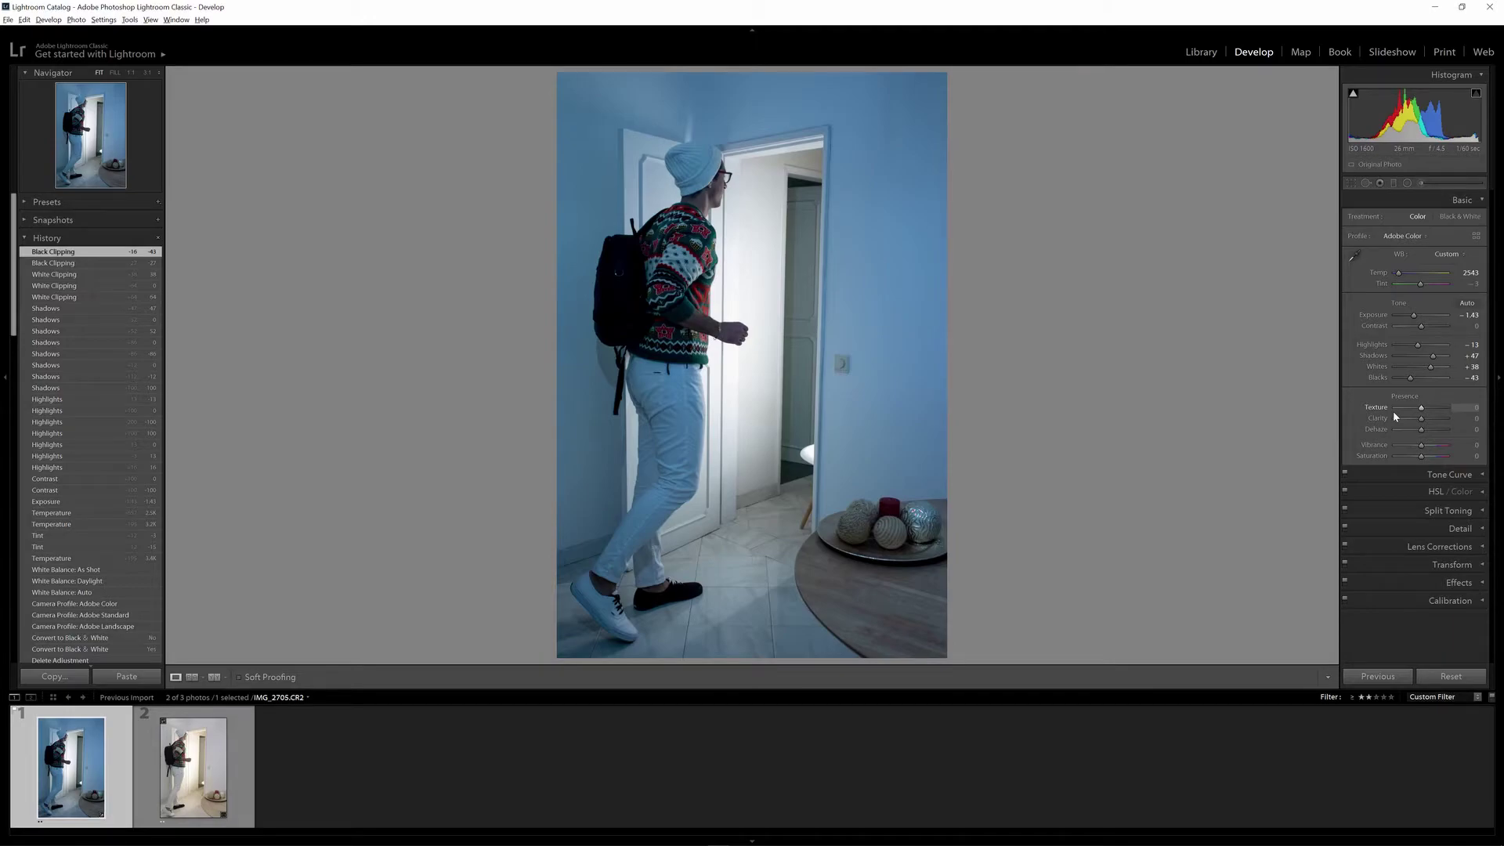
Raise the photo's Texture to +100
left_click_drag(1422, 408, 1480, 421)
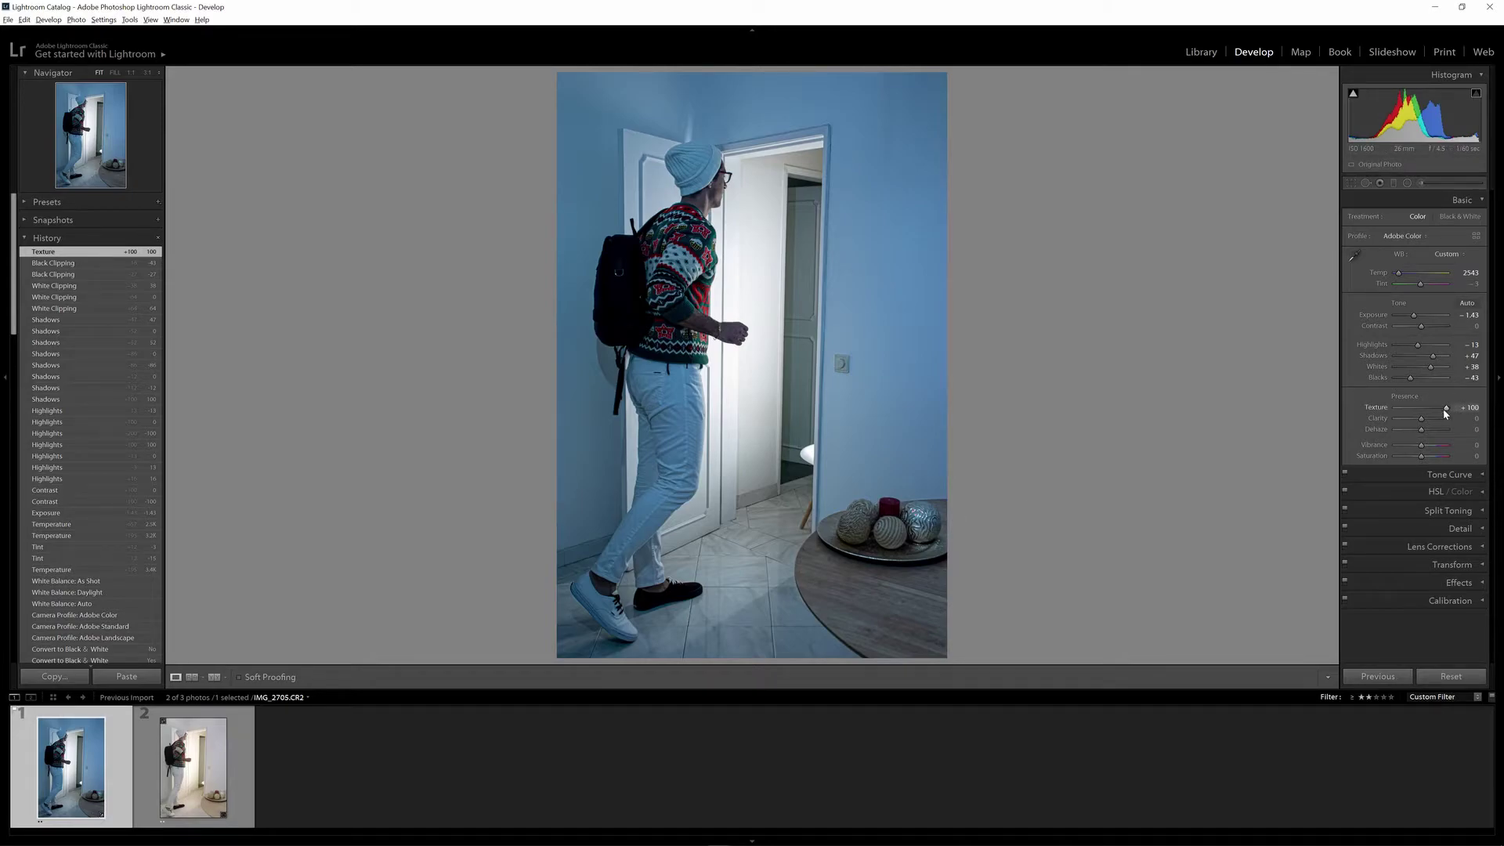
Try Clarity at +100 and -100 and Texture at -100, resetting both sliders to their defaults
left_click_drag(1446, 406, 1341, 406)
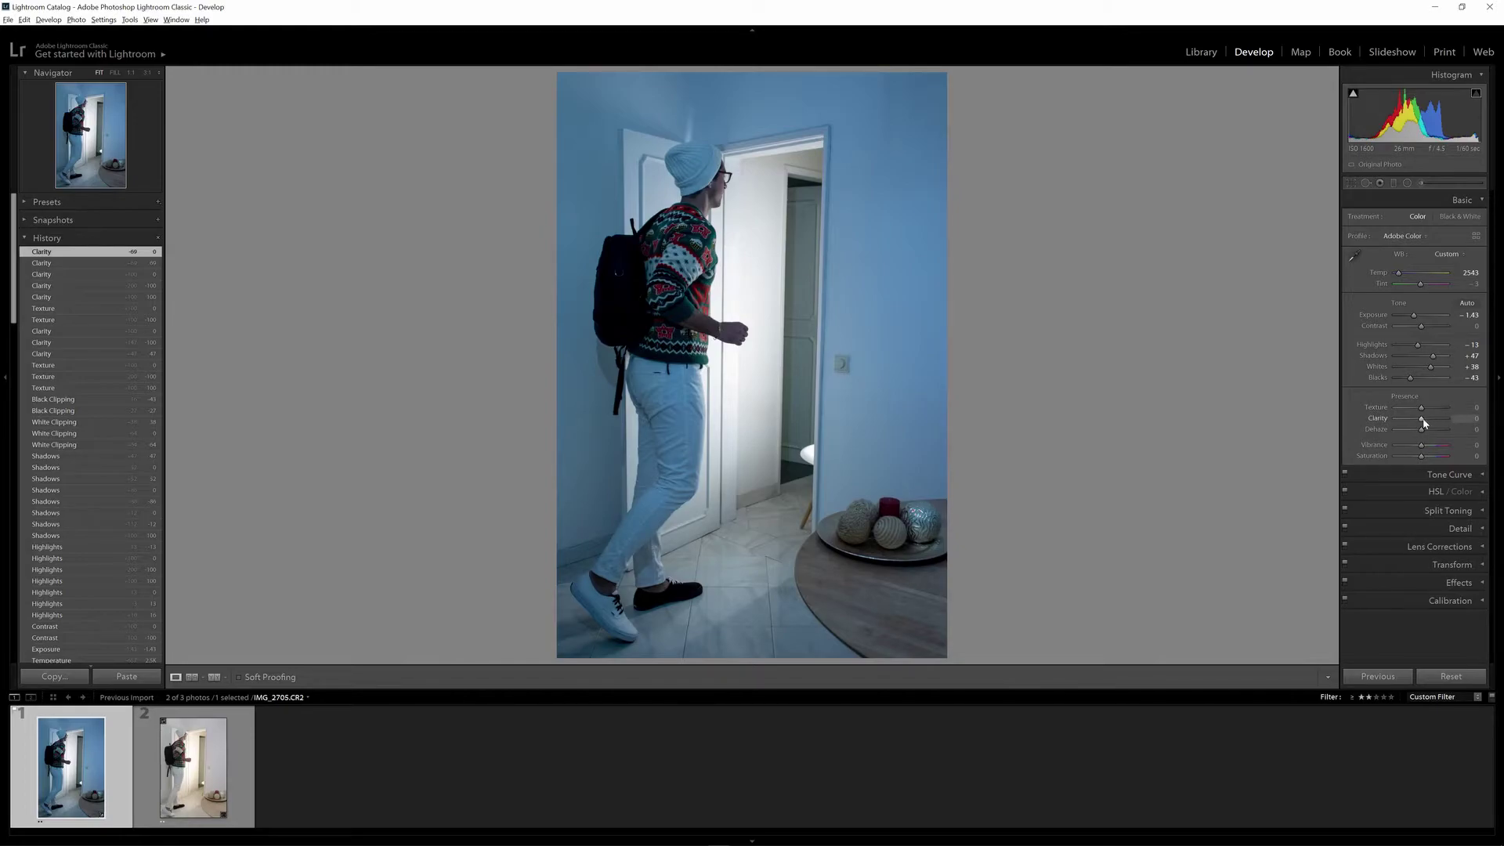
left_click_drag(1423, 420, 1455, 416)
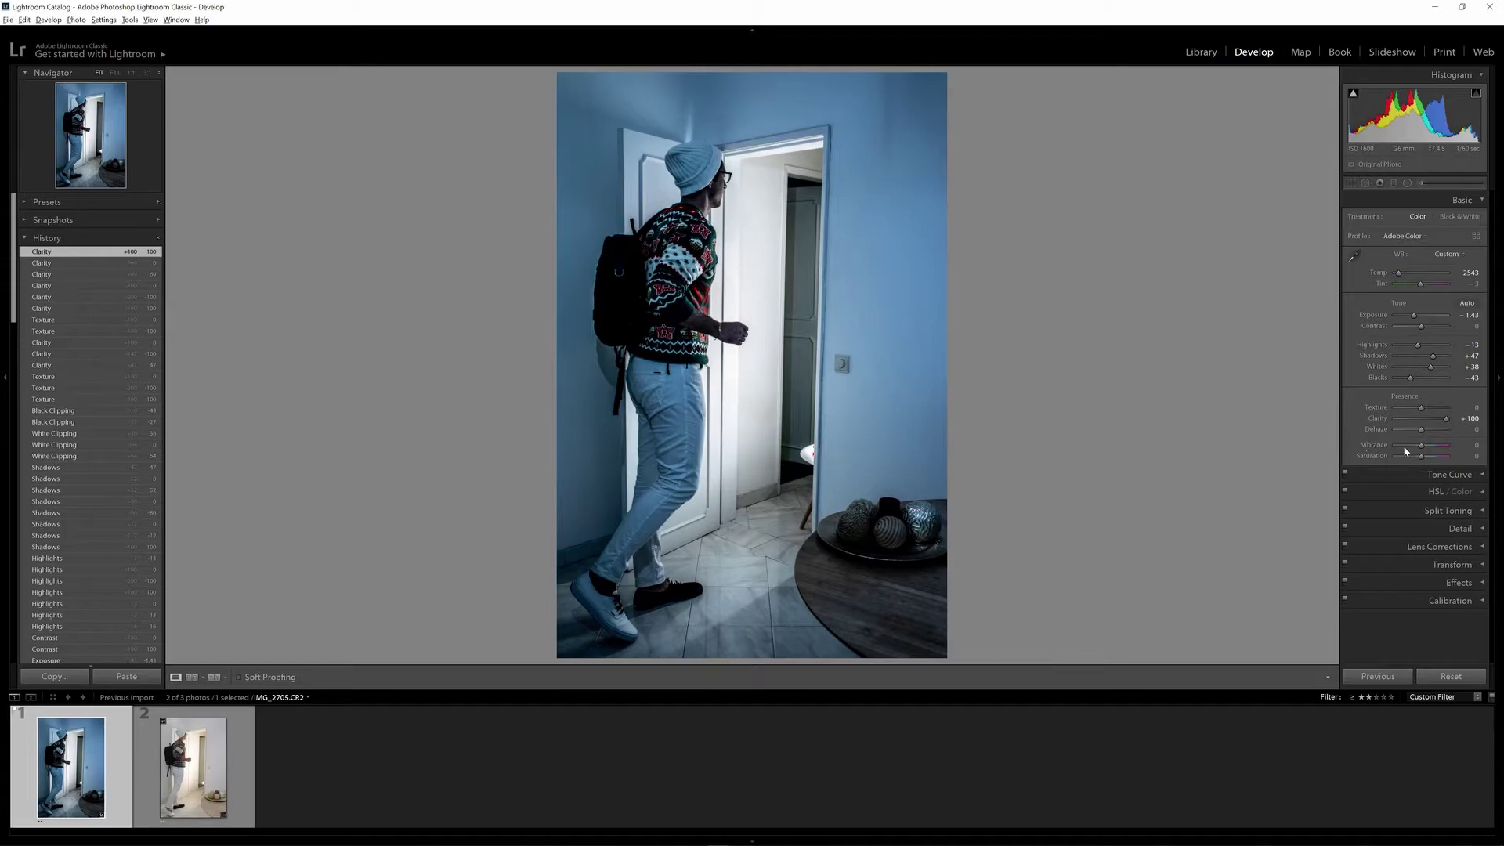
left_click_drag(1447, 420, 1388, 421)
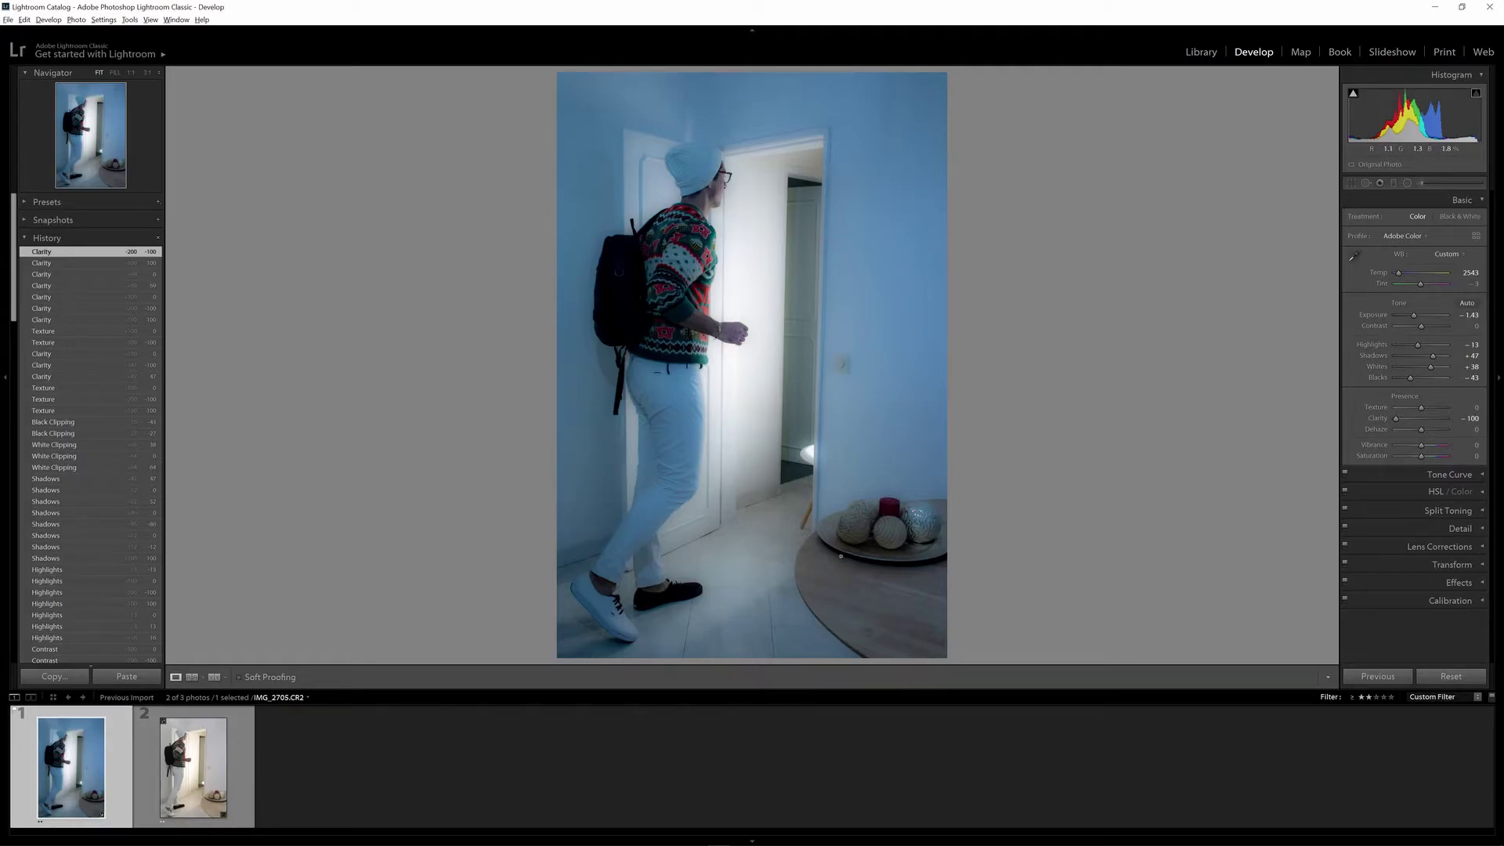
double_click(1397, 418)
left_click_drag(1424, 410, 1166, 401)
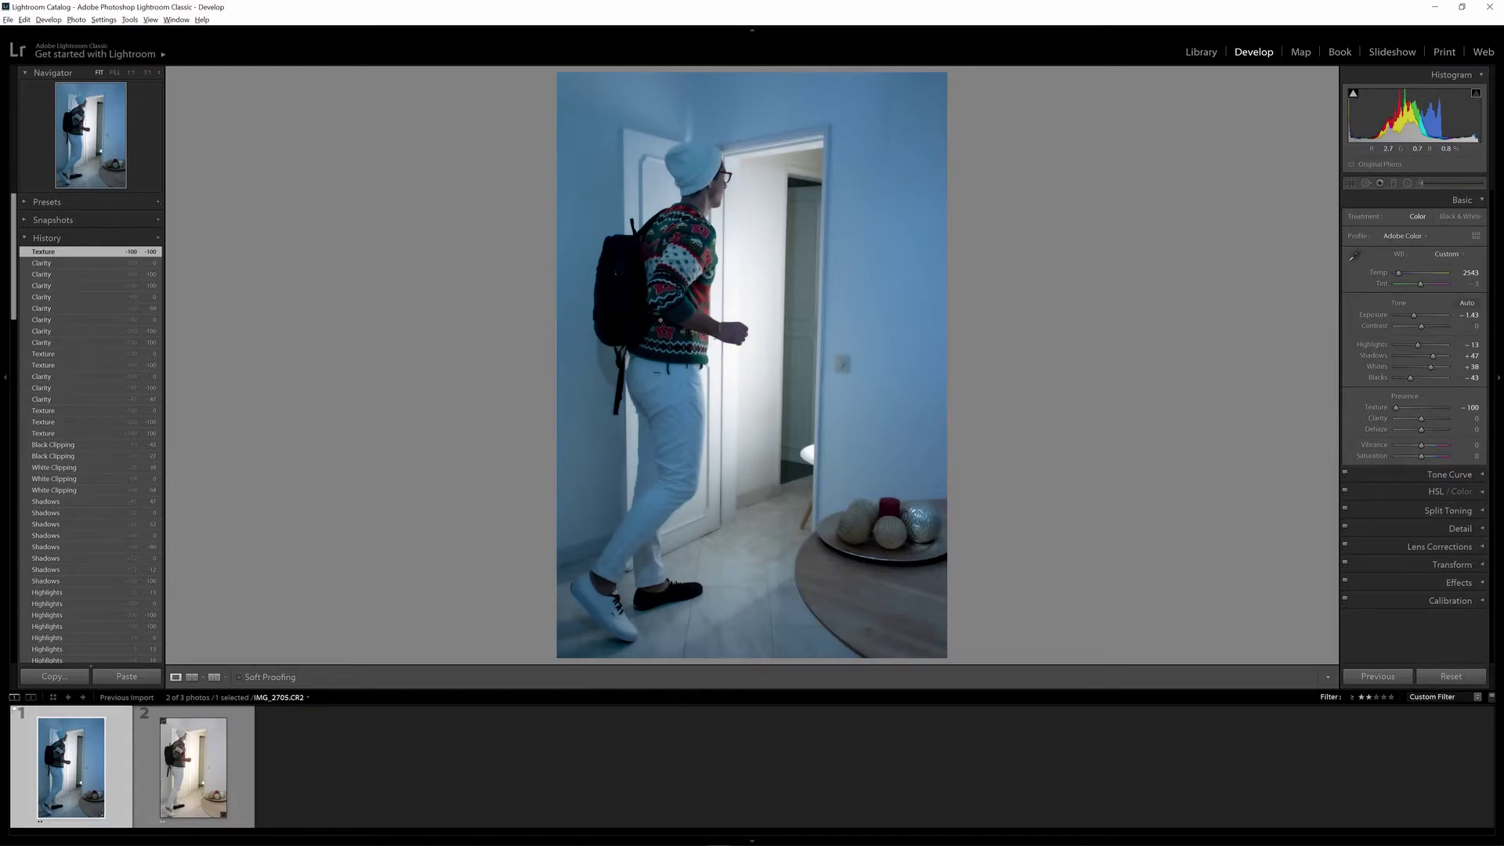
double_click(1395, 407)
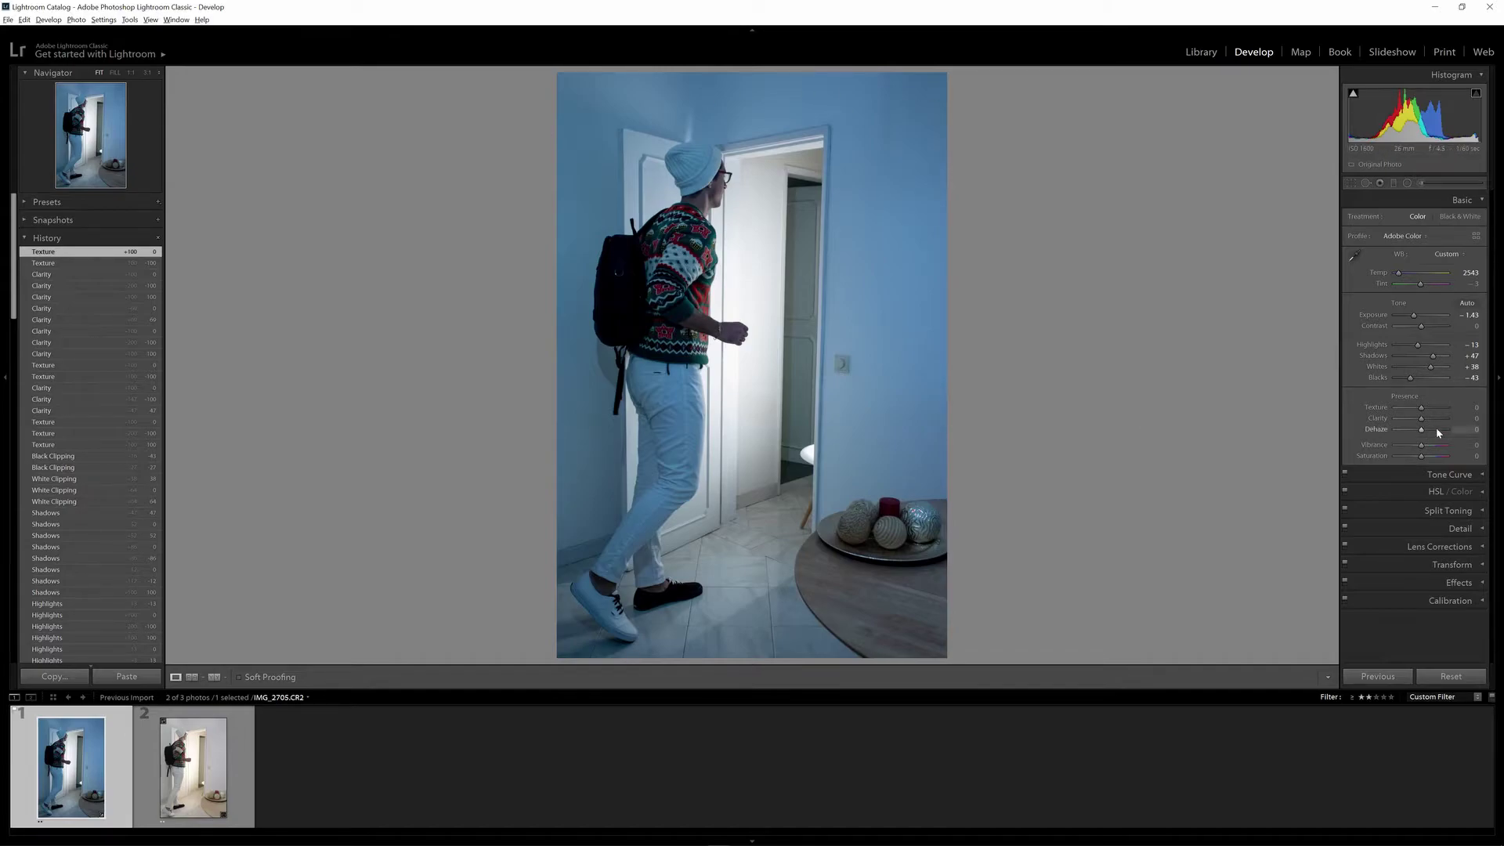
Try Dehaze at -100 and reset it, and set the photo's Texture to +18
left_click_drag(1422, 430, 1383, 428)
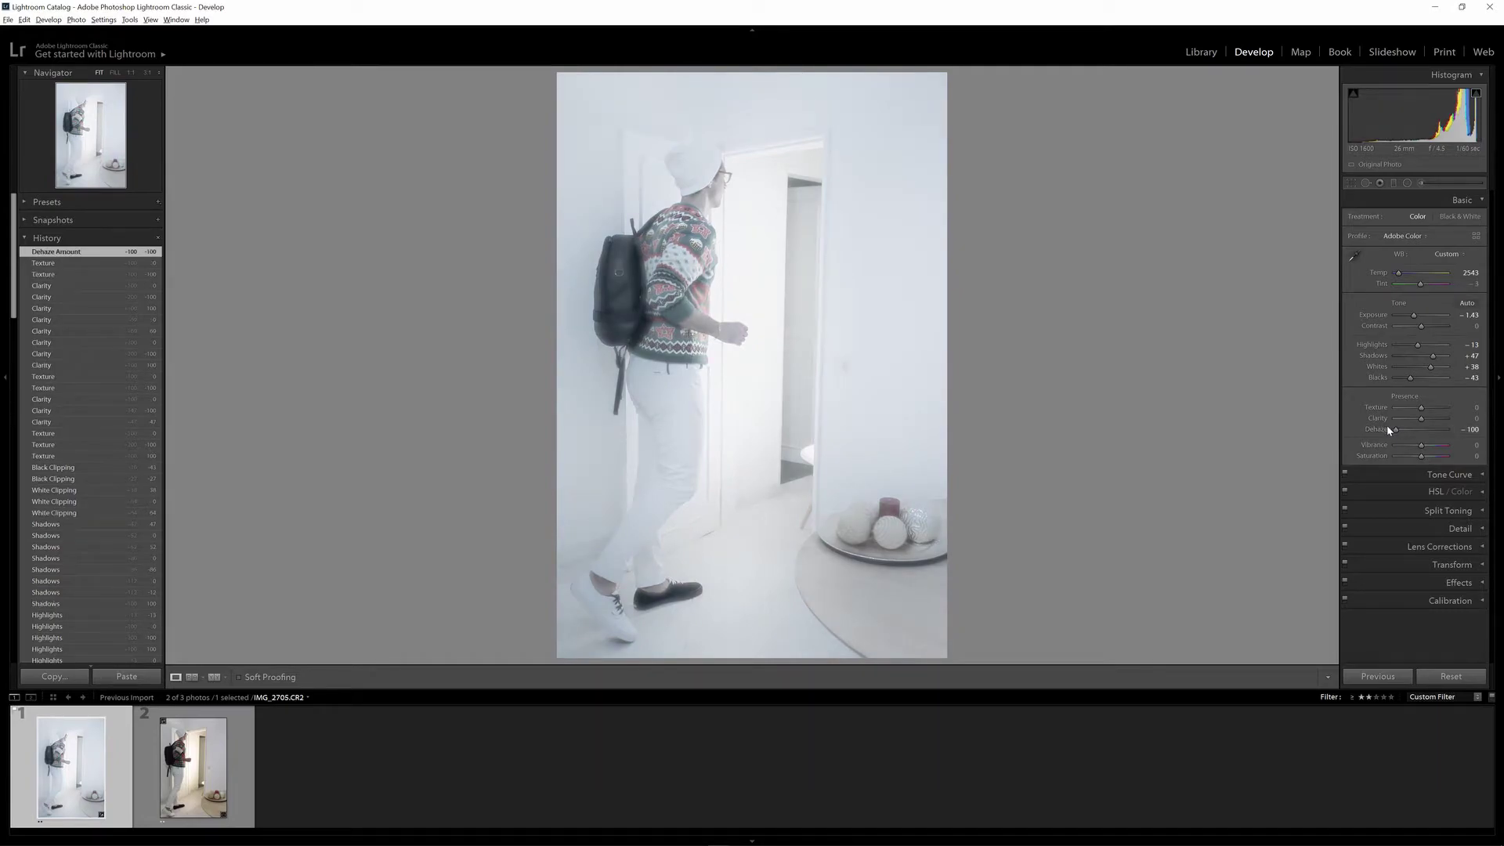
double_click(1397, 431)
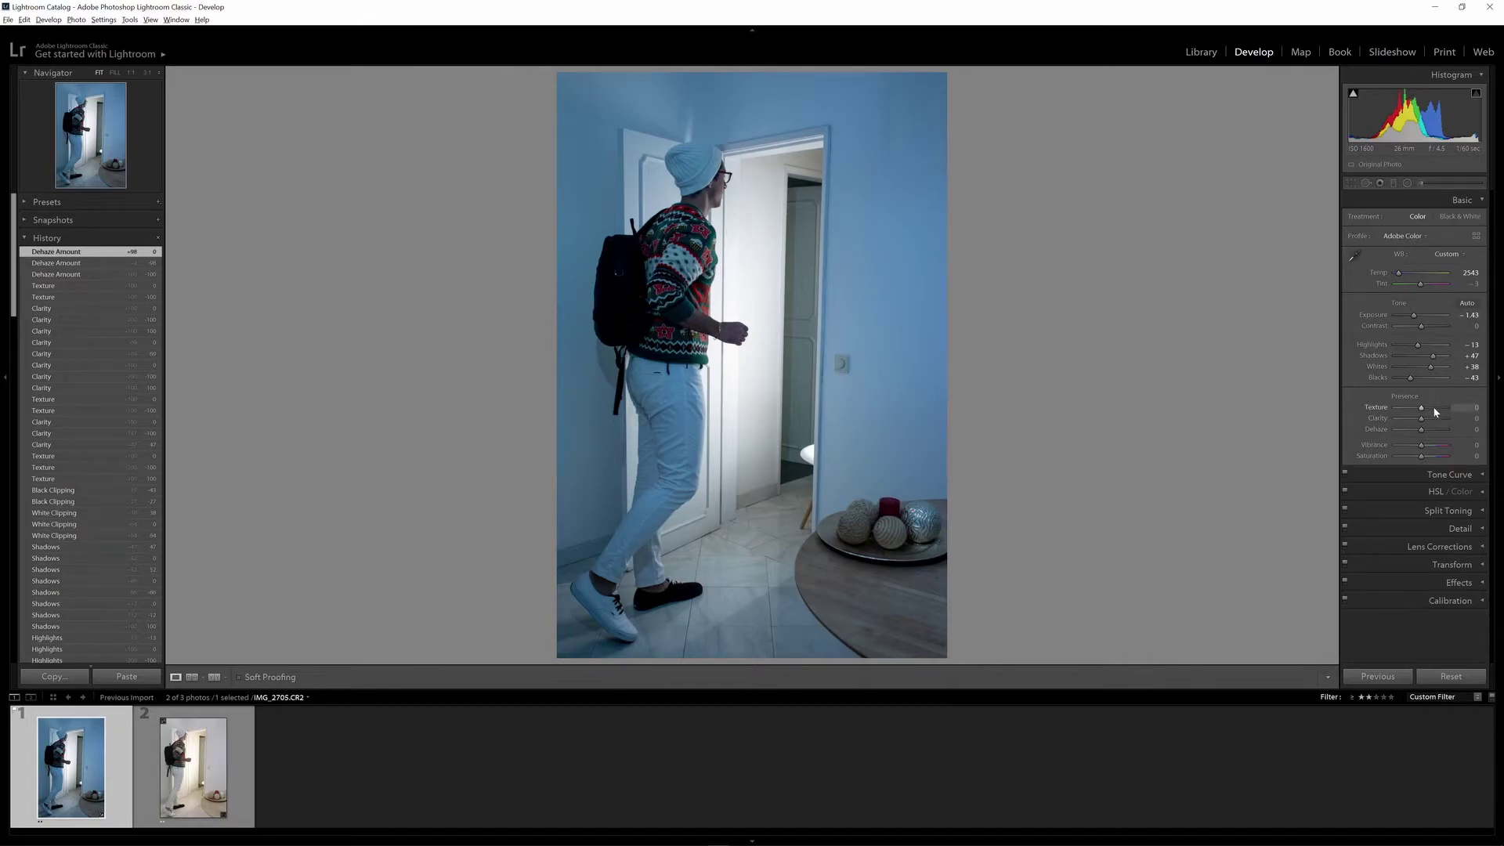
left_click_drag(1424, 411, 1429, 413)
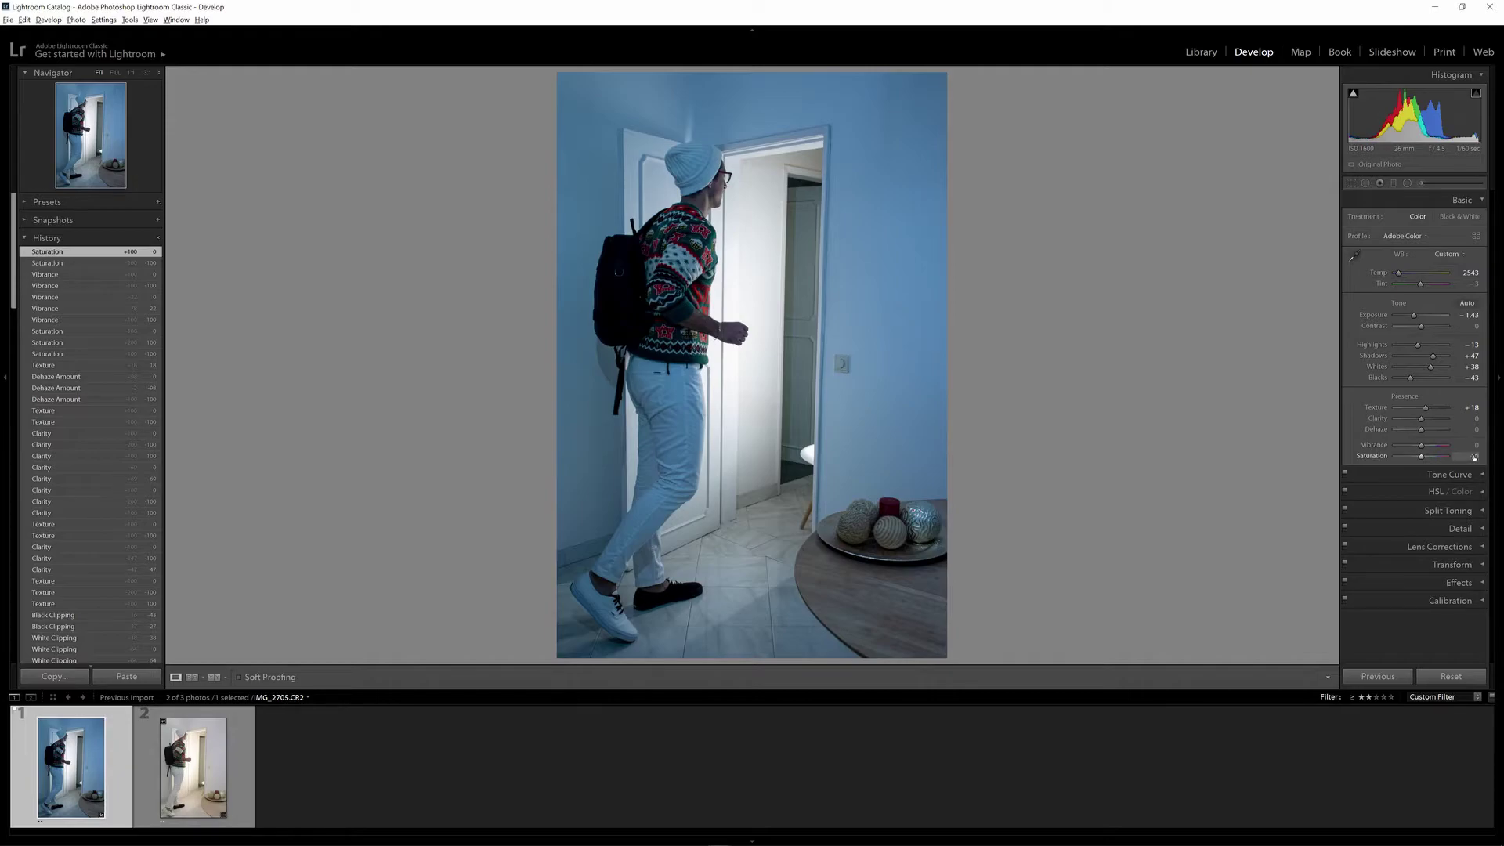
Try Saturation at -100 and Vibrance at +100, resetting both sliders to their defaults
left_click_drag(1424, 459, 1285, 440)
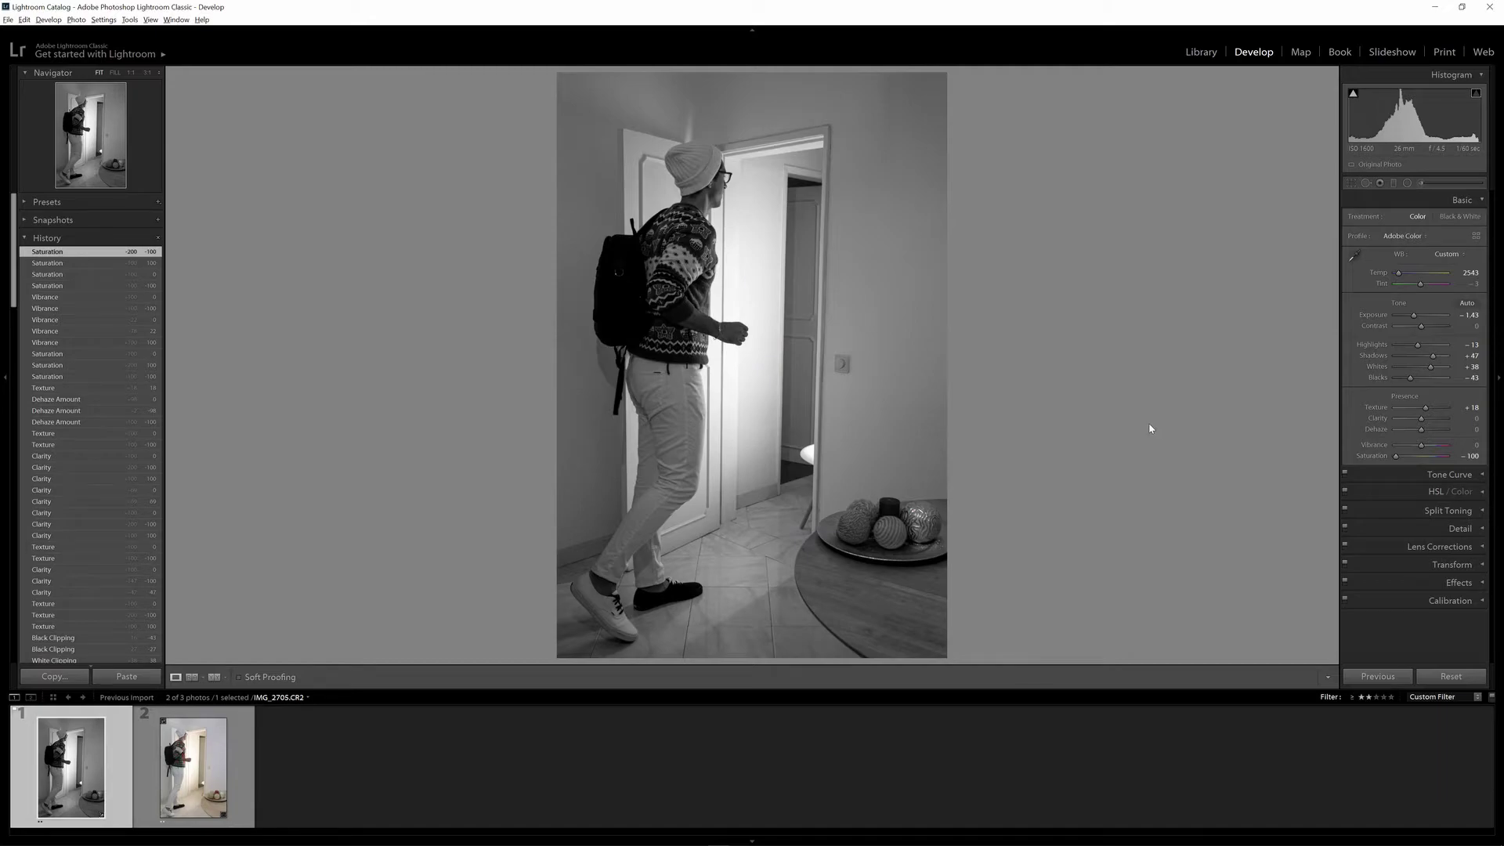
double_click(1373, 456)
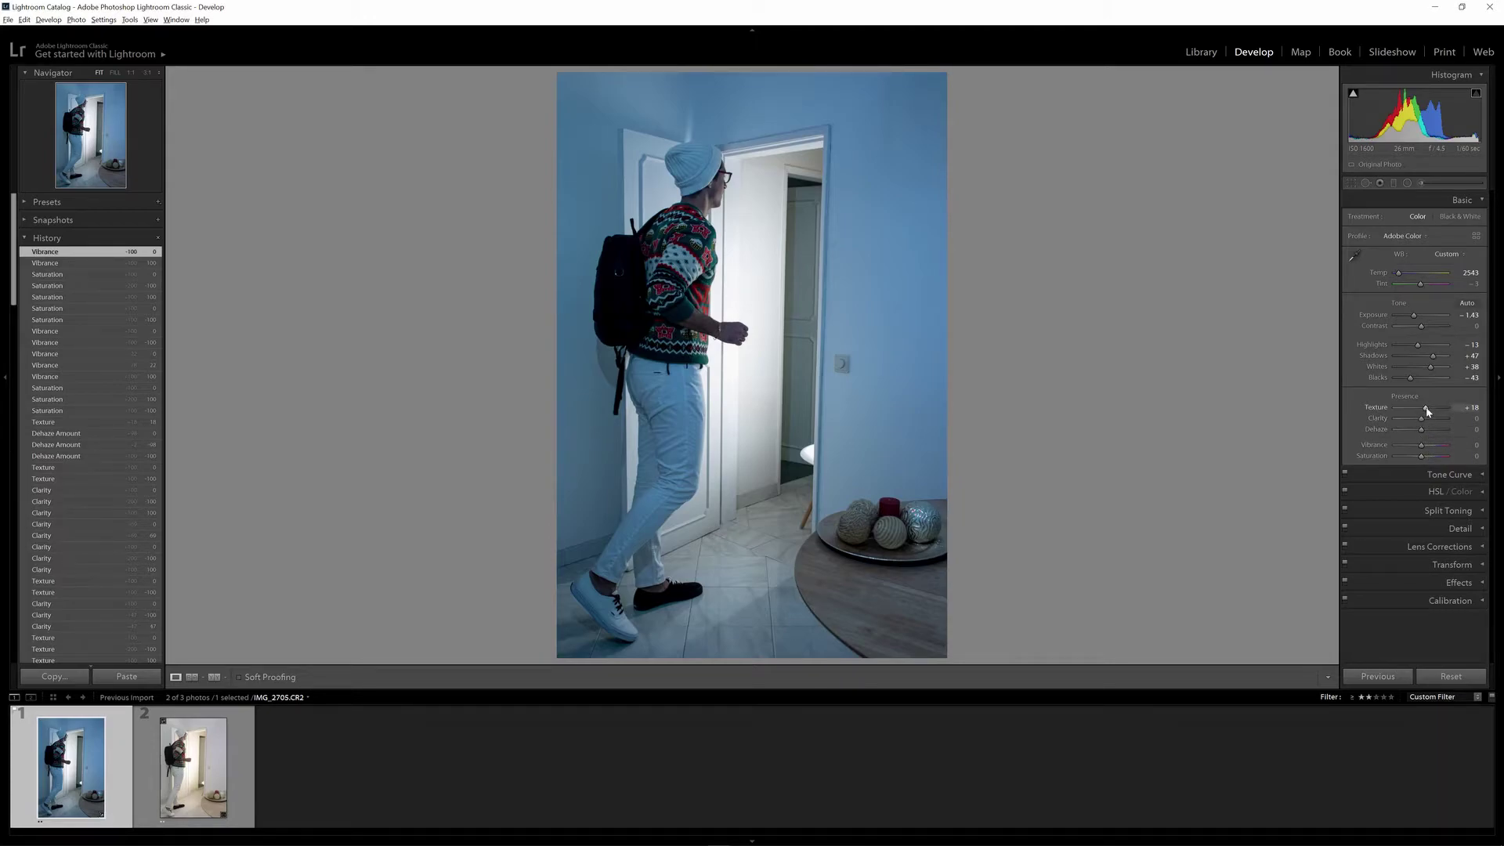
left_click_drag(1423, 445, 1457, 452)
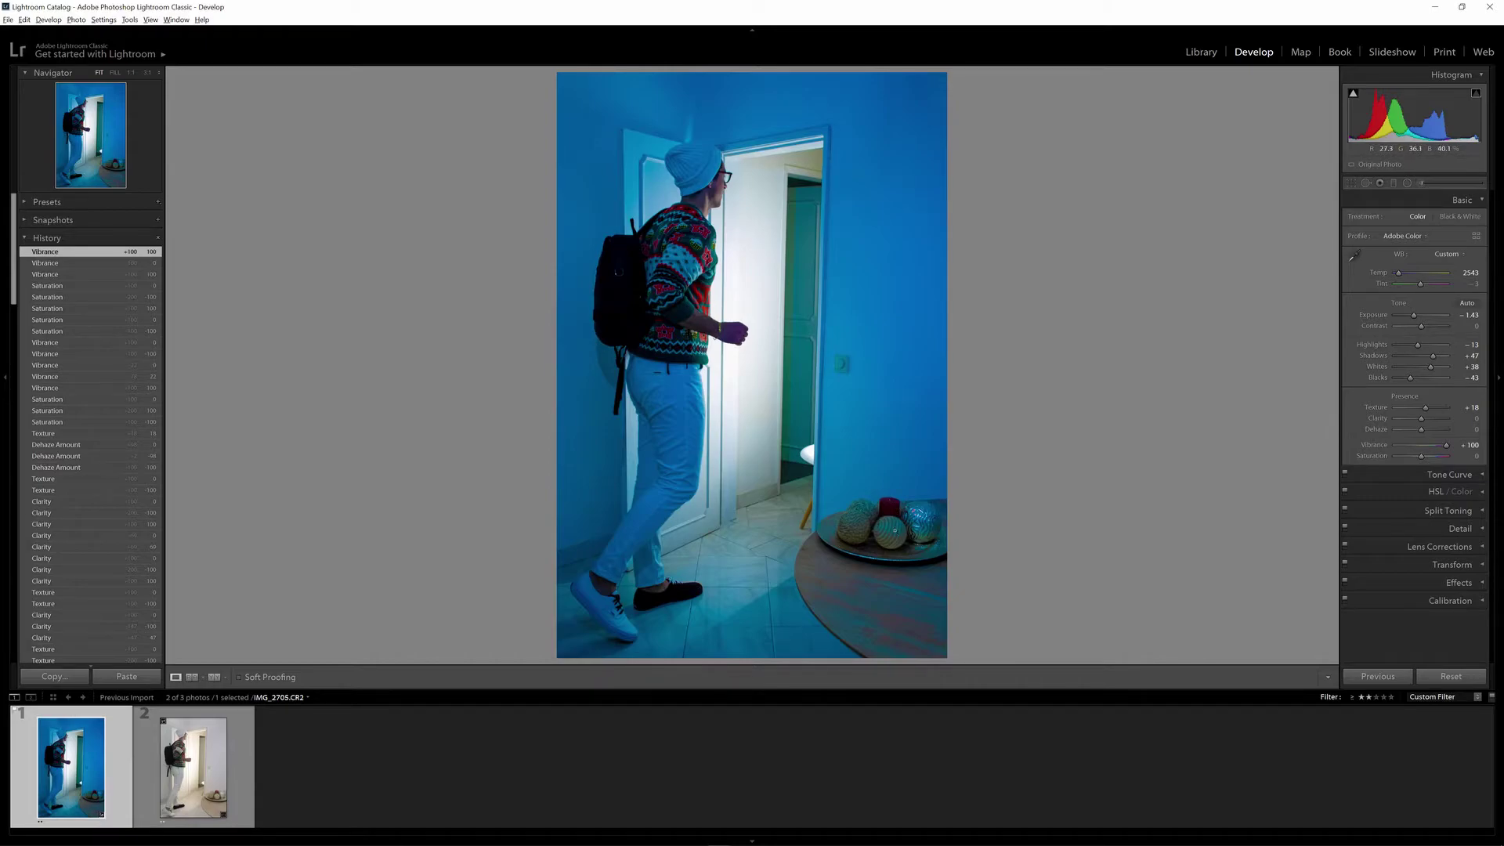
left_click_drag(1447, 446, 1421, 449)
double_click(1421, 446)
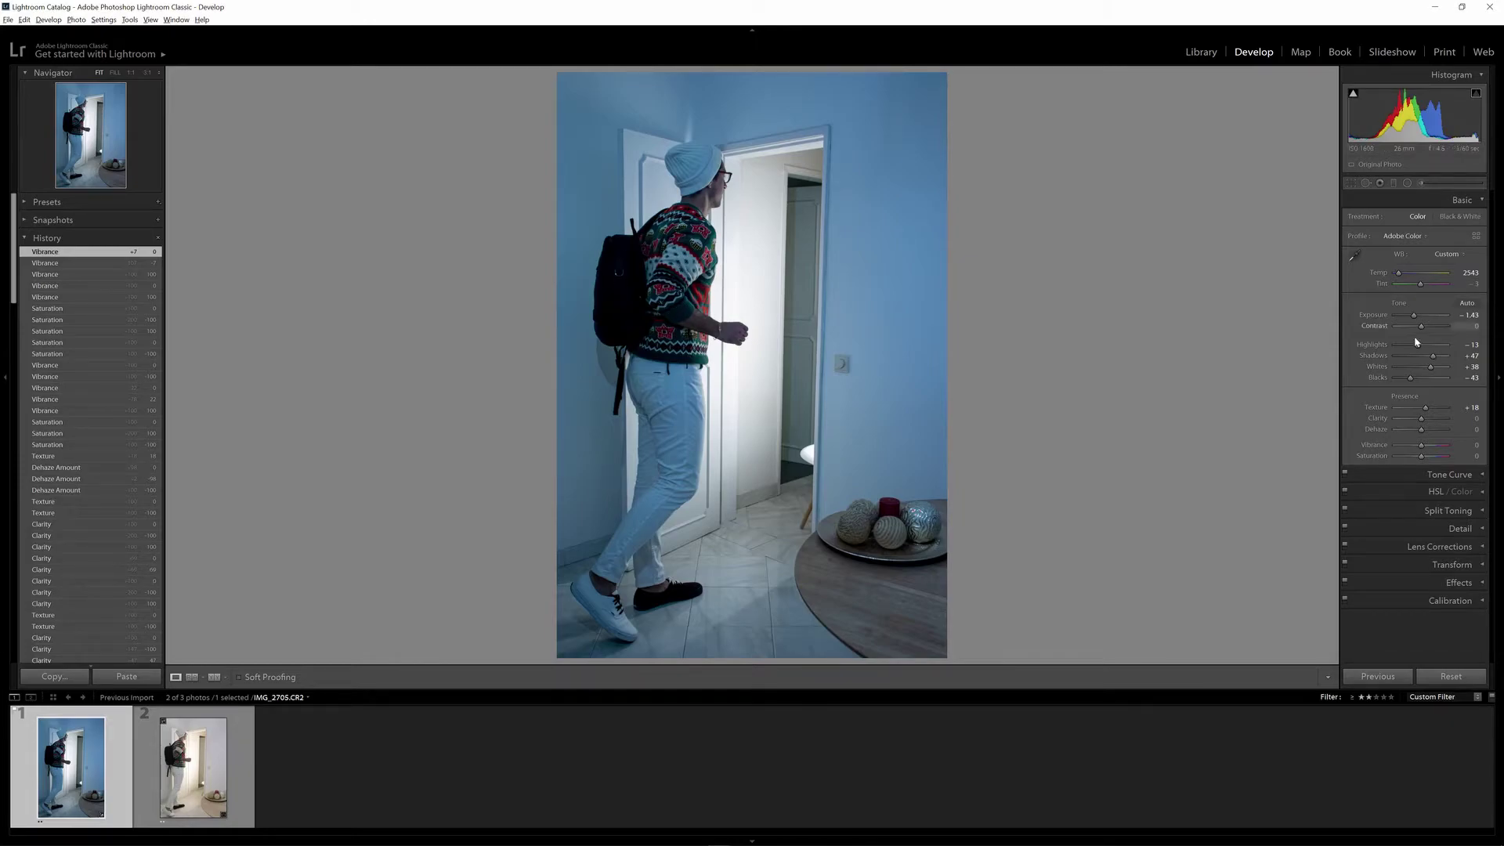
Compare Vibrance at +100 and -100 with Saturation at -100, resetting each slider to 0
left_click_drag(1422, 445, 1448, 447)
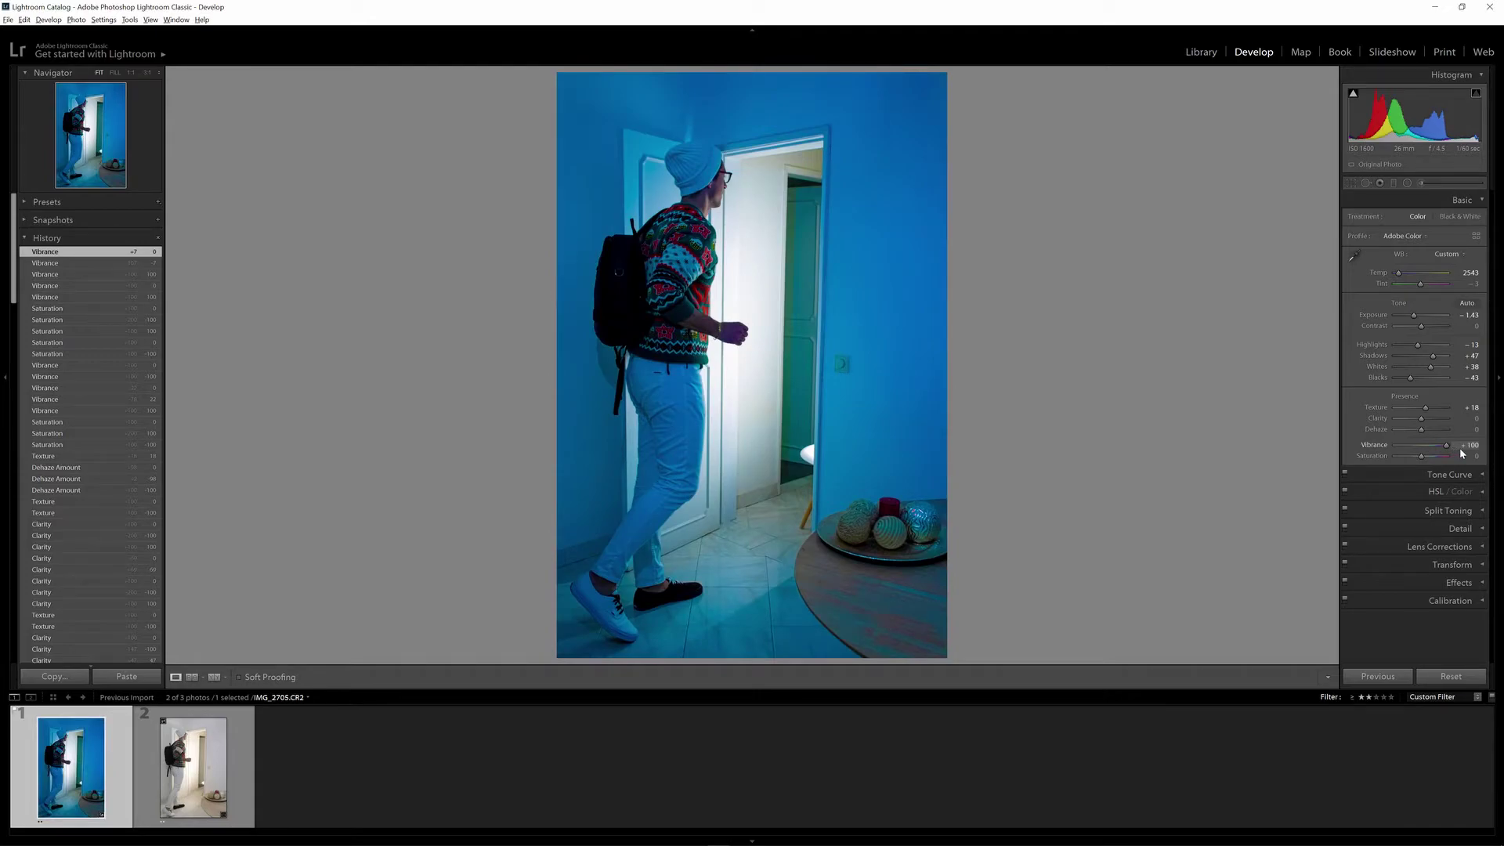
left_click_drag(1441, 446, 1395, 445)
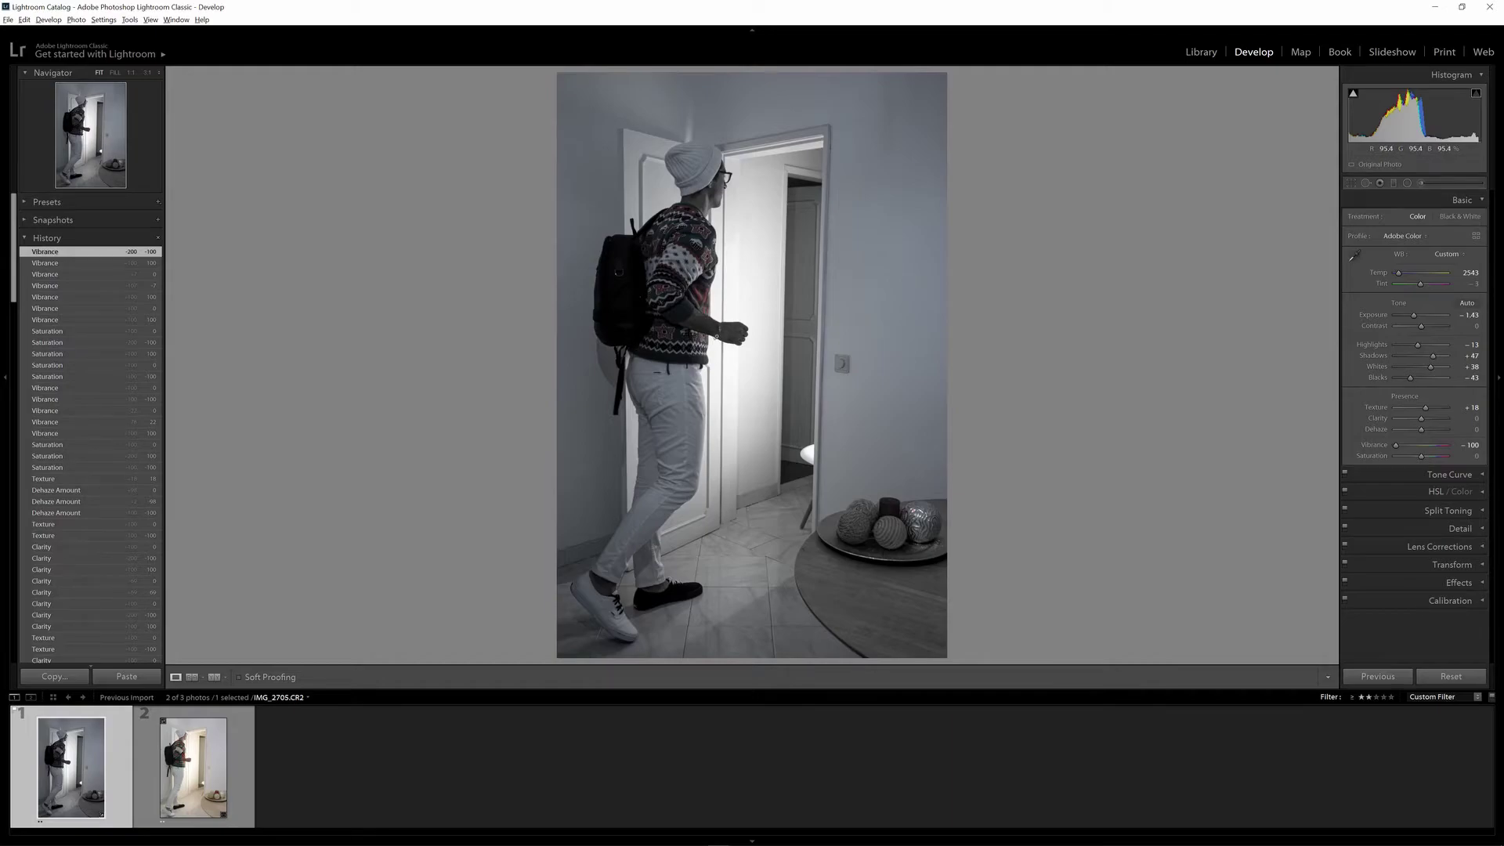
double_click(1397, 444)
left_click_drag(1416, 456, 1179, 438)
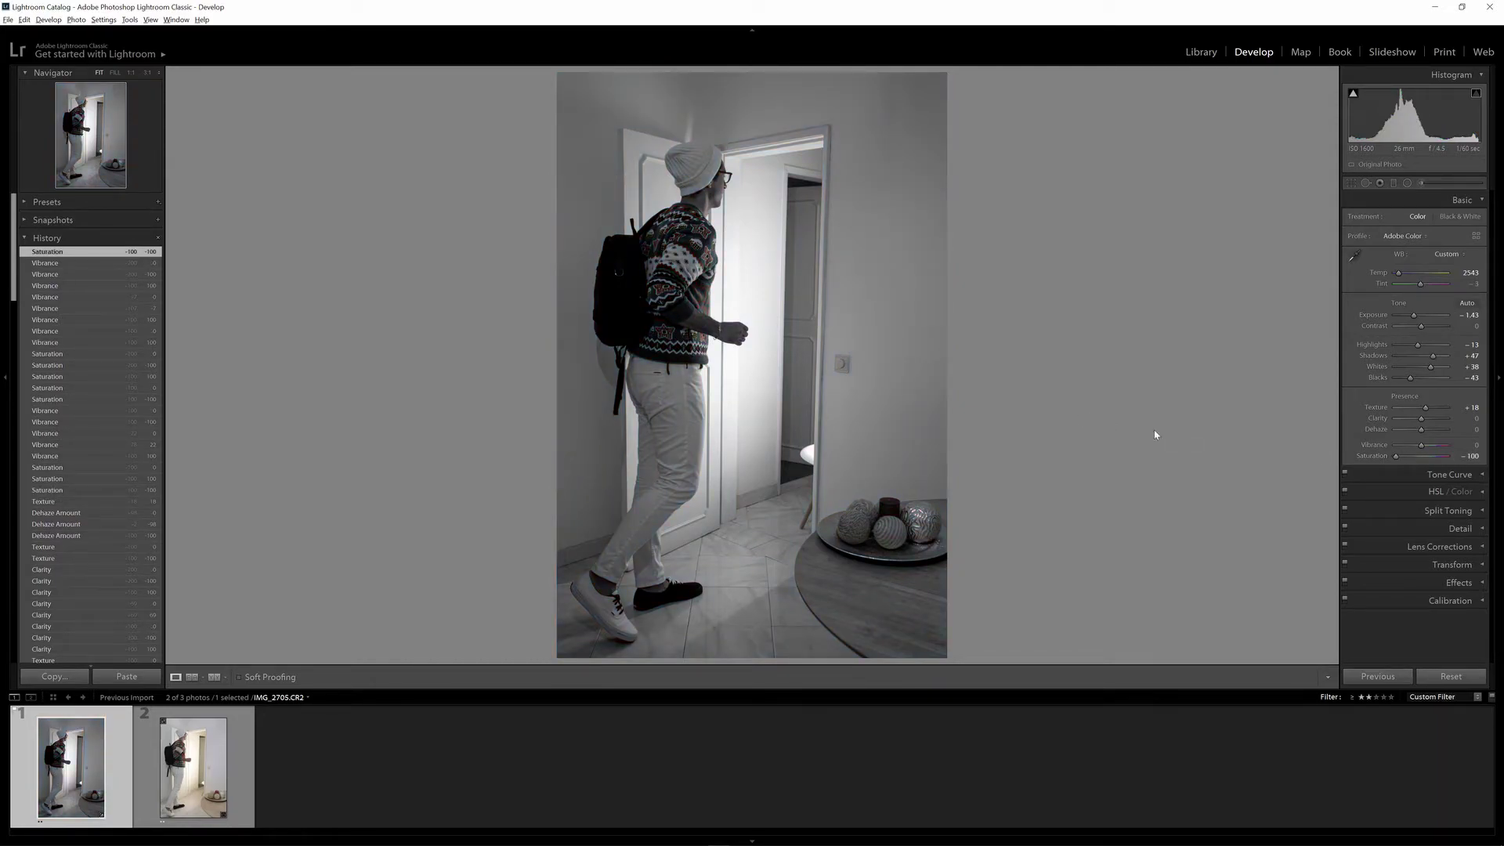
double_click(1396, 458)
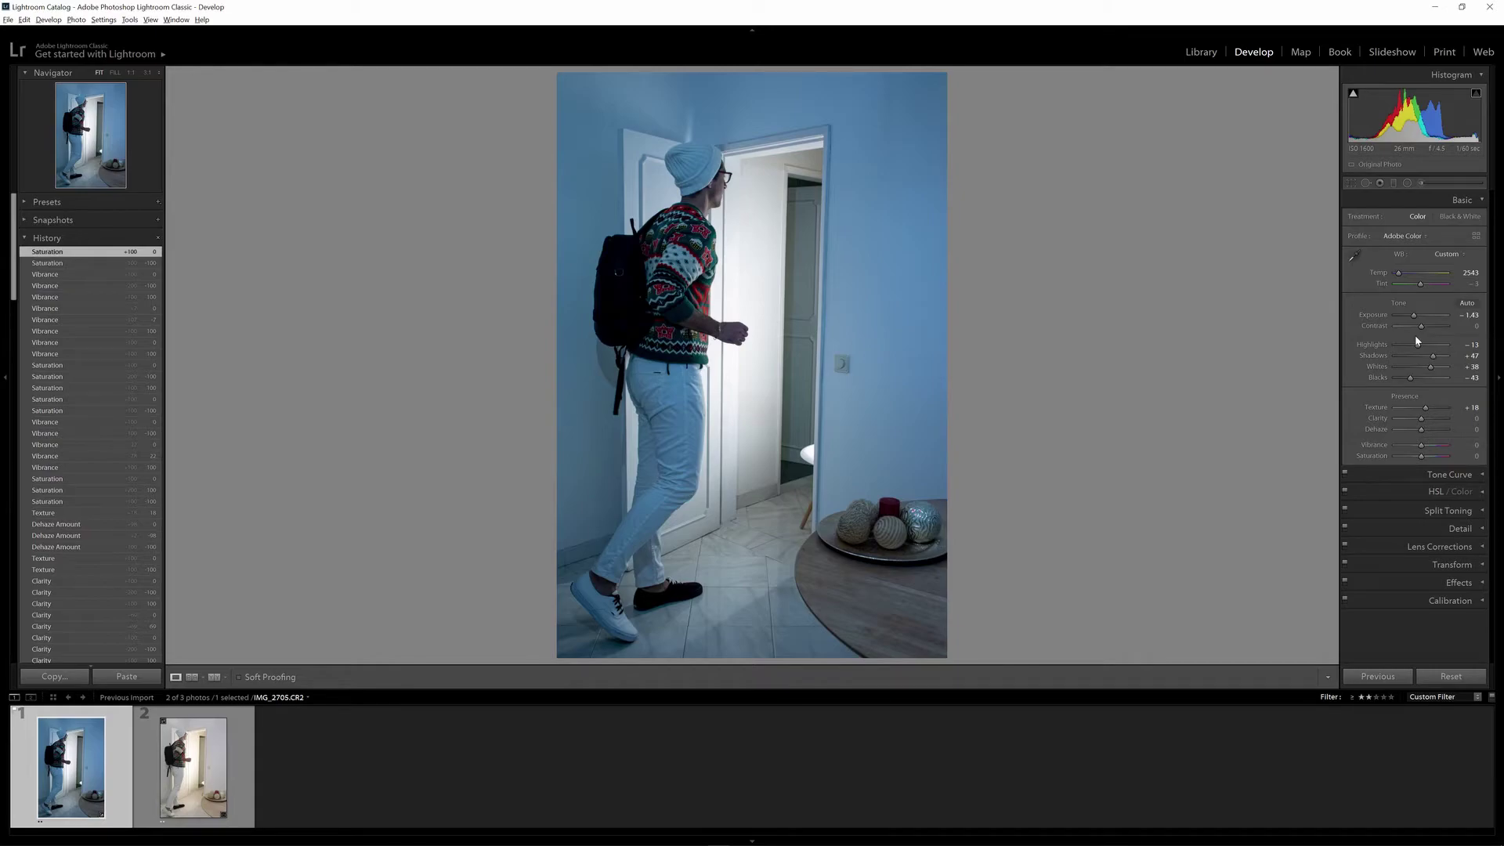
Try lowering the Highlights region of the tone curve, and reset all curve settings
left_click(1445, 475)
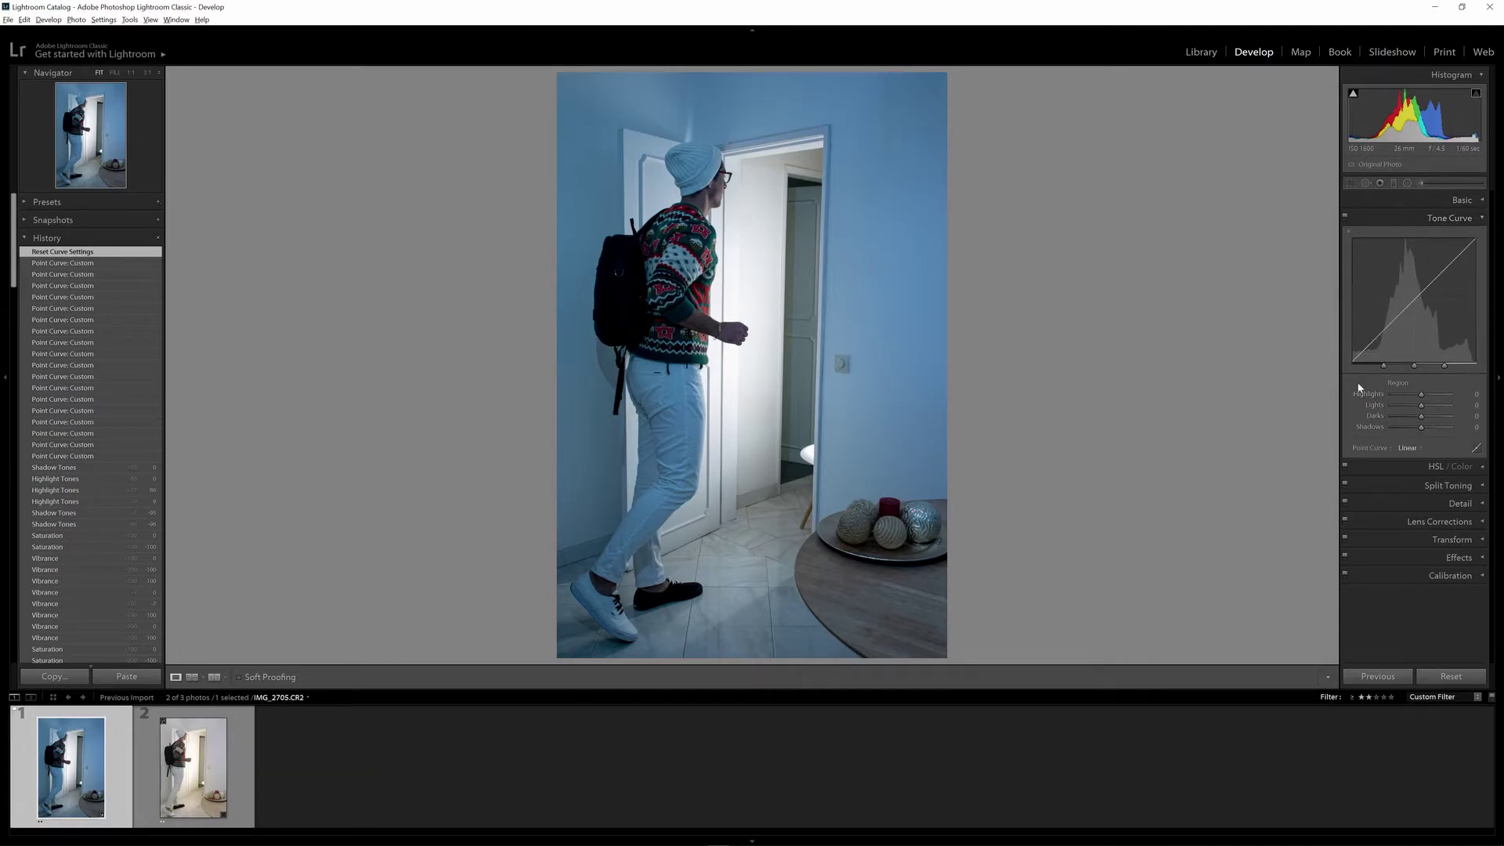
left_click_drag(1383, 374, 1385, 371)
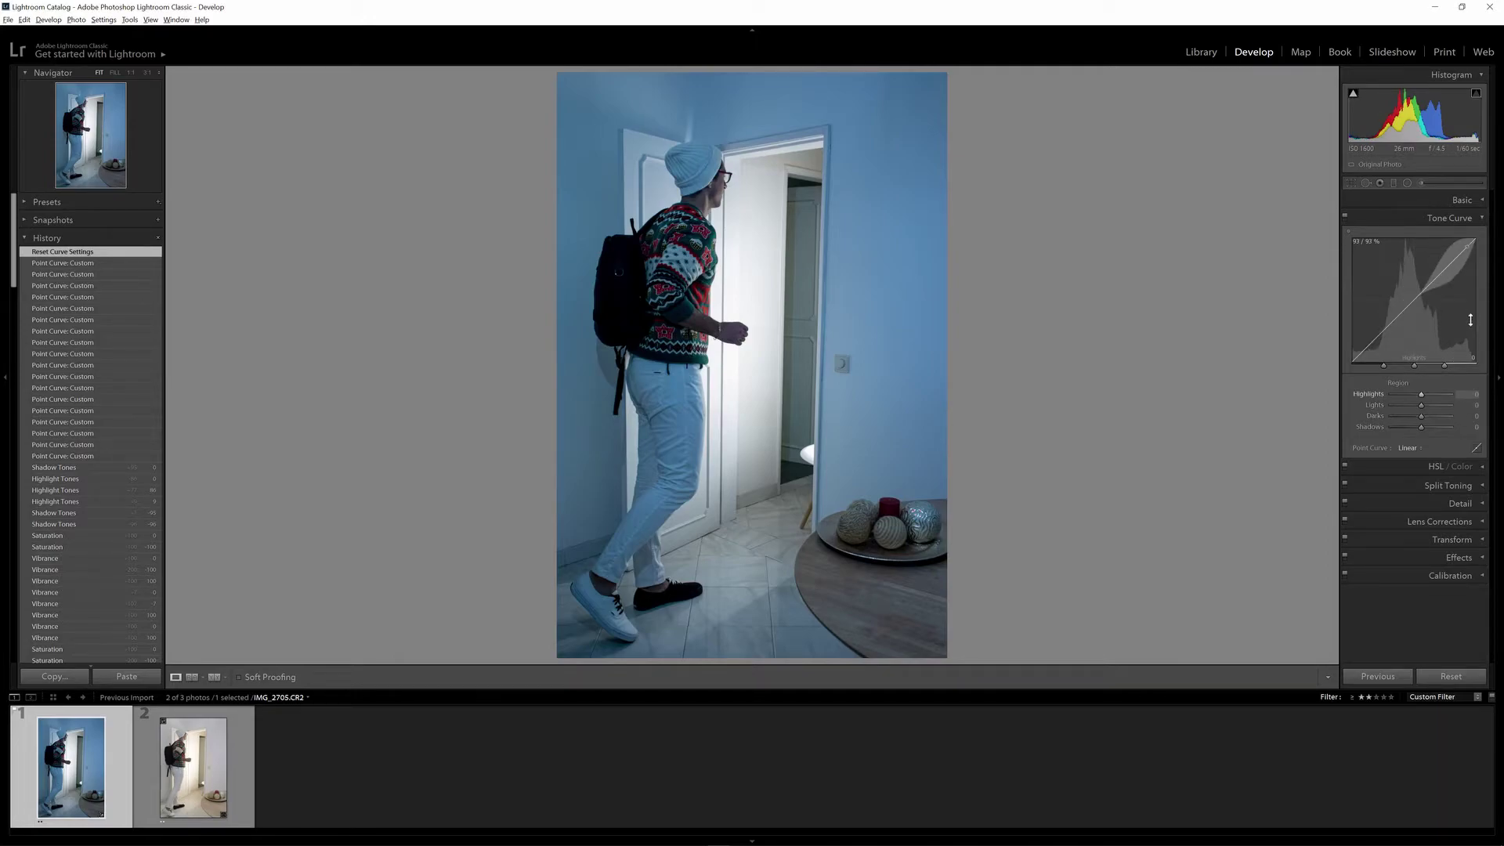
left_click_drag(1457, 271, 1454, 263)
right_click(1455, 265)
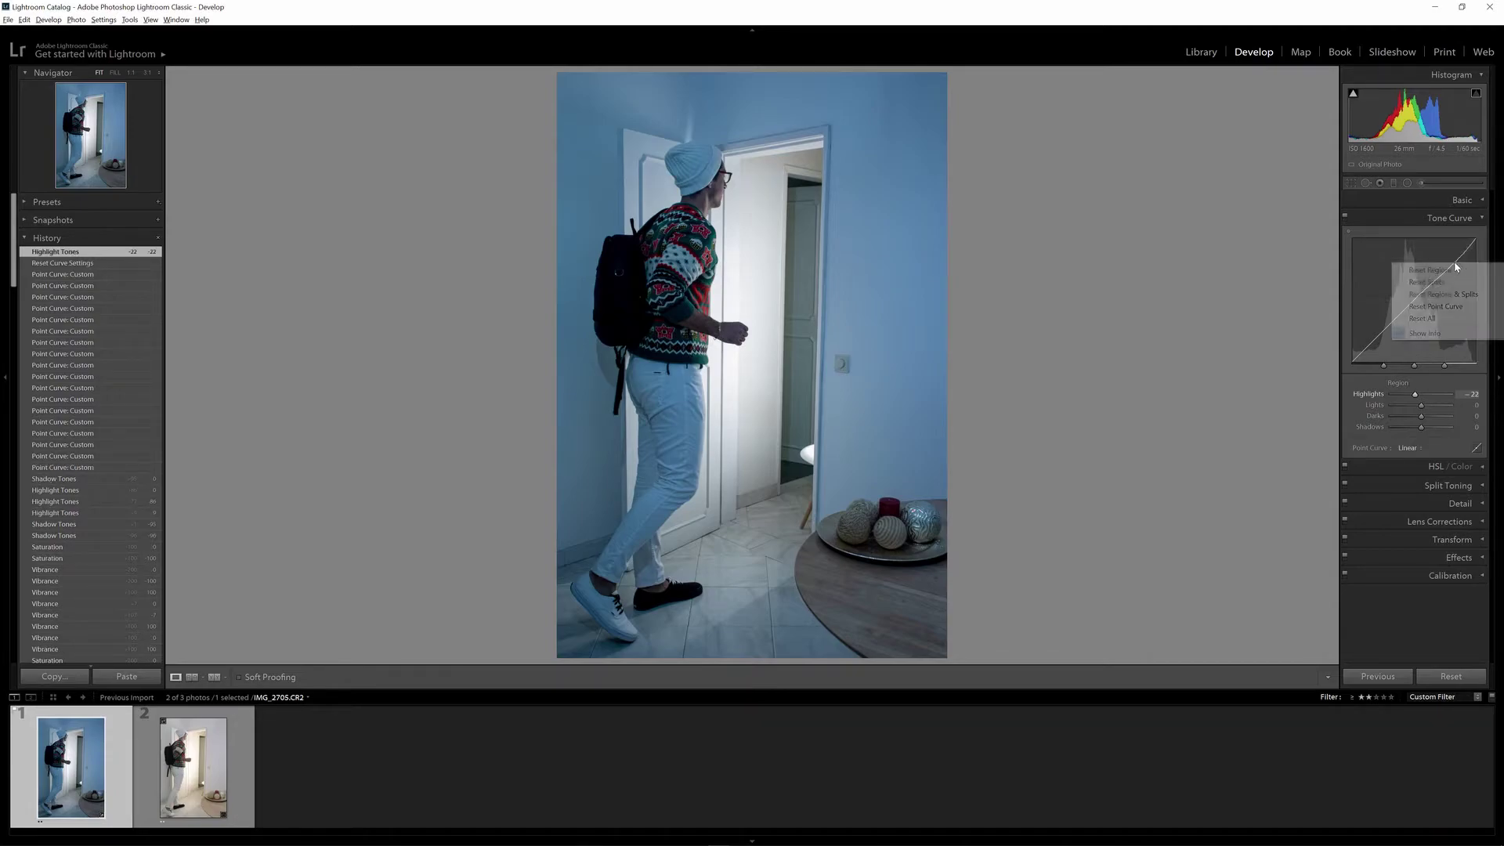
left_click(1437, 325)
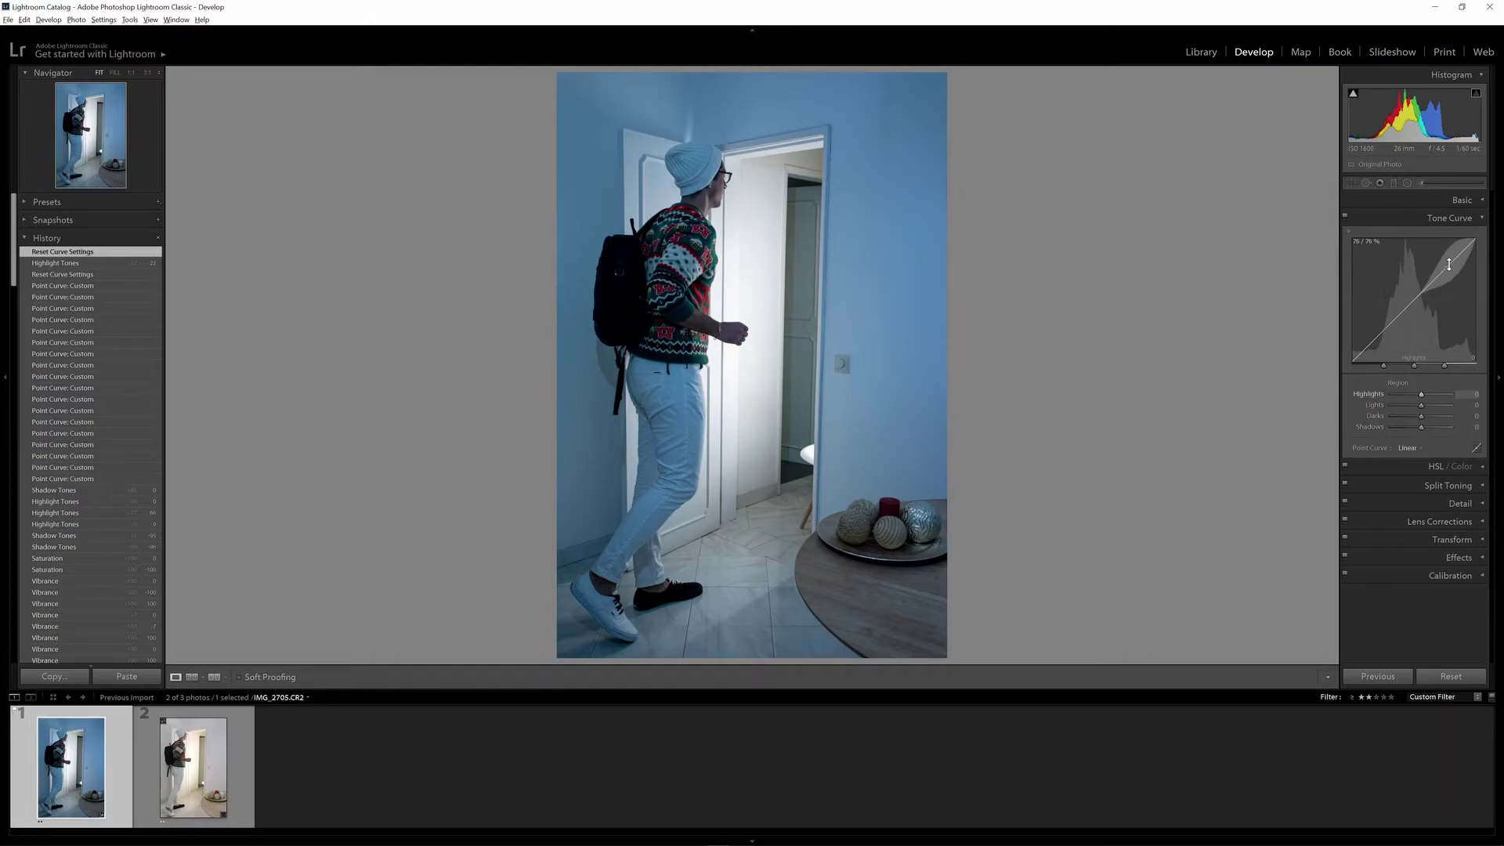
Switch the tone curve to point editing and add points in the shadows, midtones and highlights of the RGB curve
left_click(1477, 449)
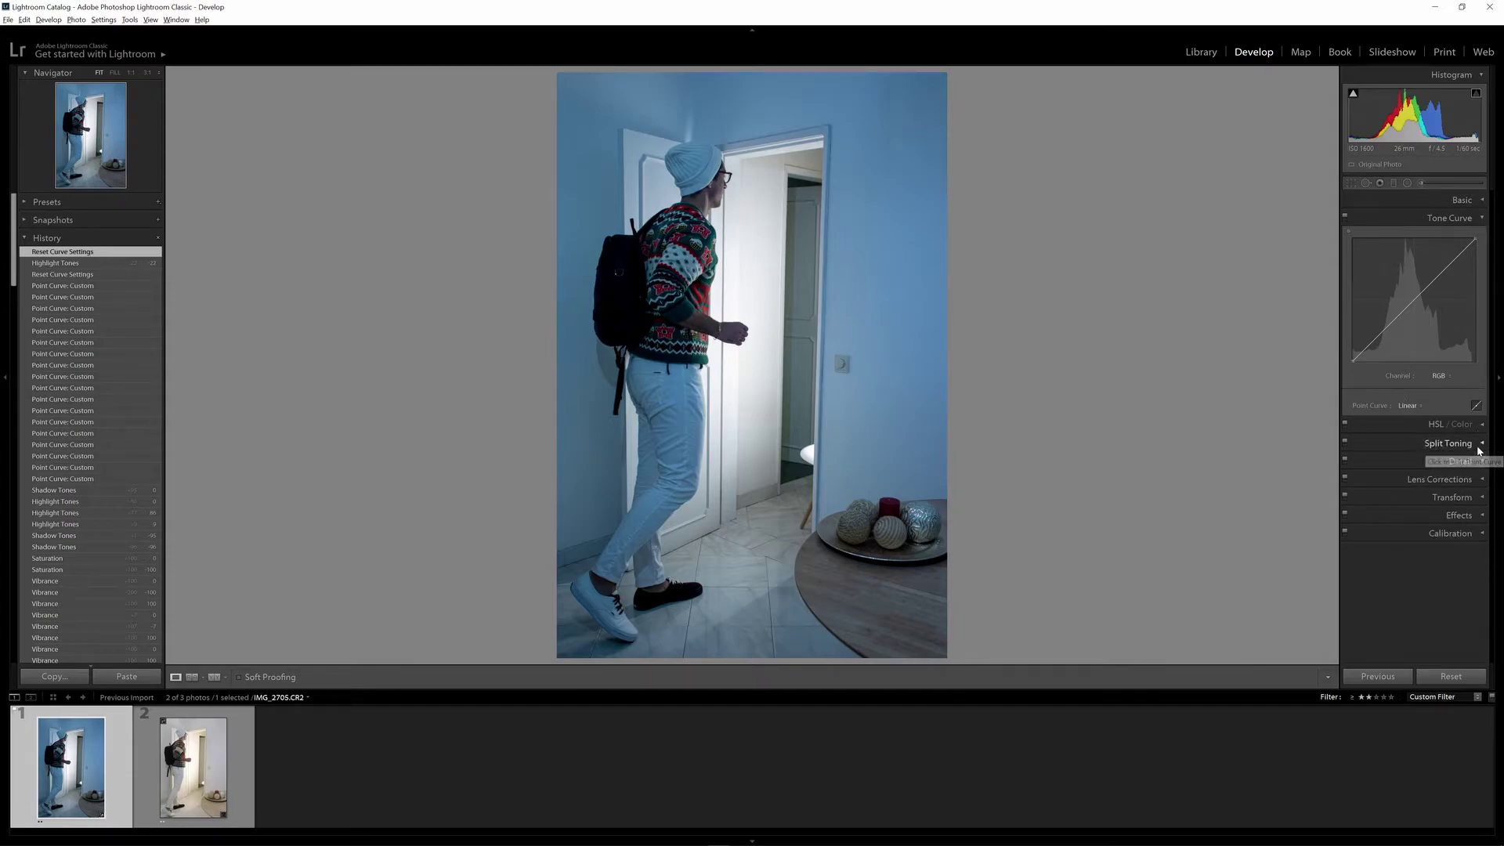
left_click(1382, 335)
left_click(1416, 302)
left_click(1449, 266)
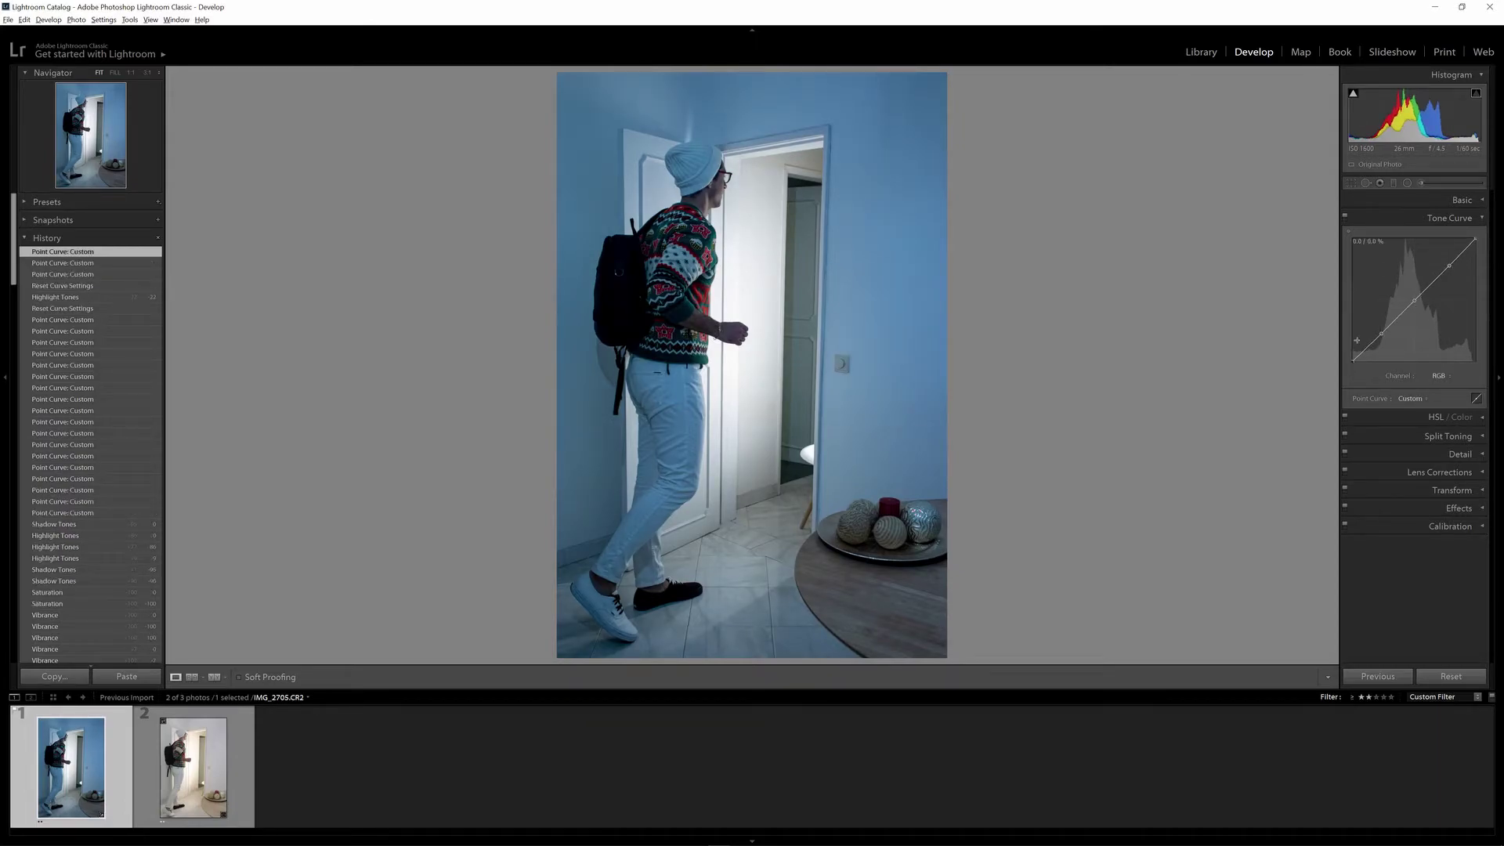
Lower the shadow point slightly and raise the midtone point on the RGB curve
left_click_drag(1382, 336, 1383, 334)
left_click_drag(1384, 336, 1384, 337)
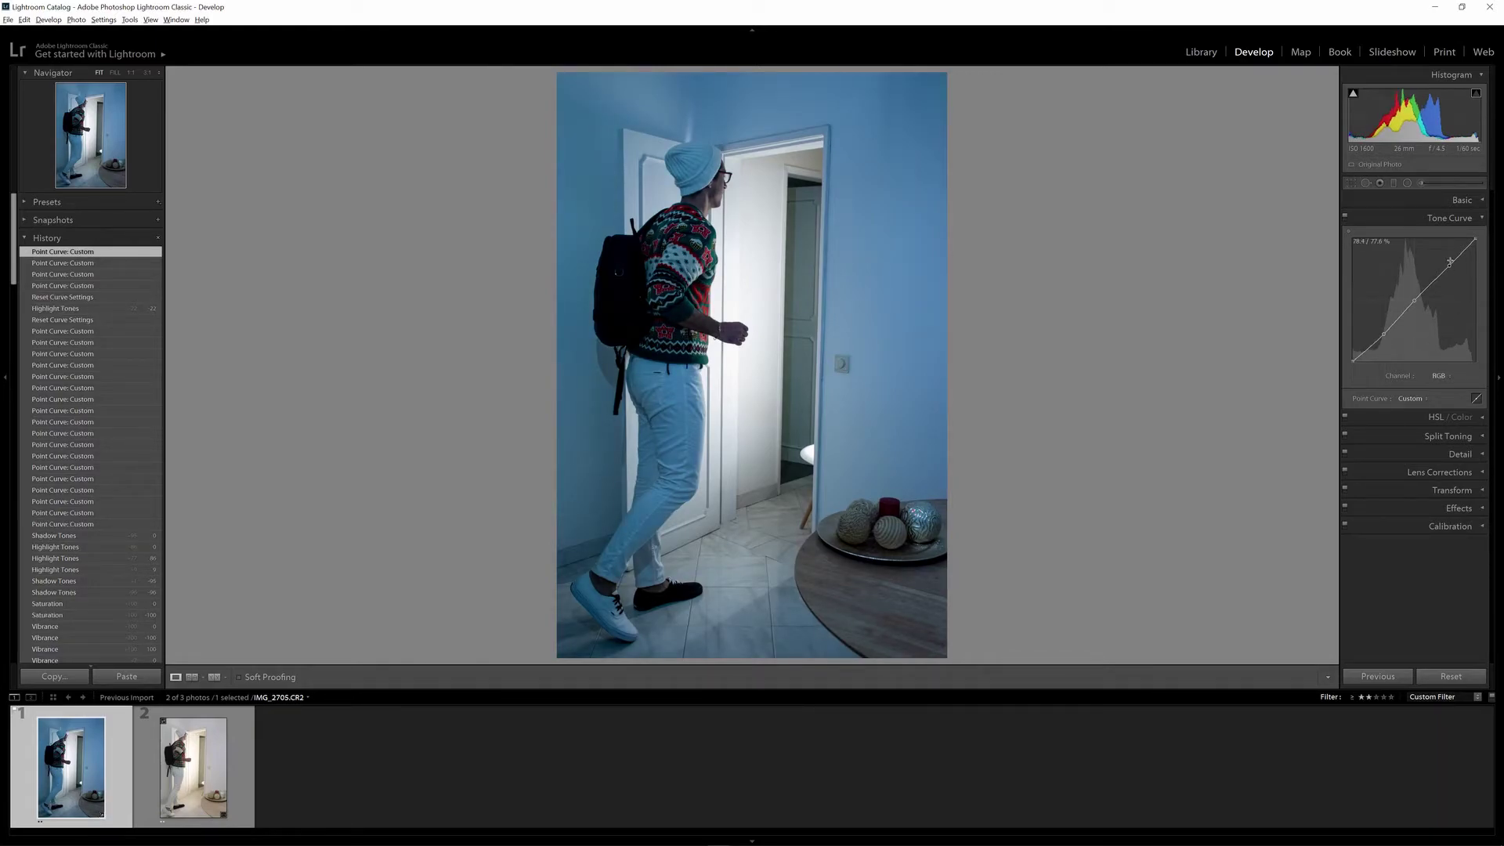
left_click_drag(1417, 304, 1415, 299)
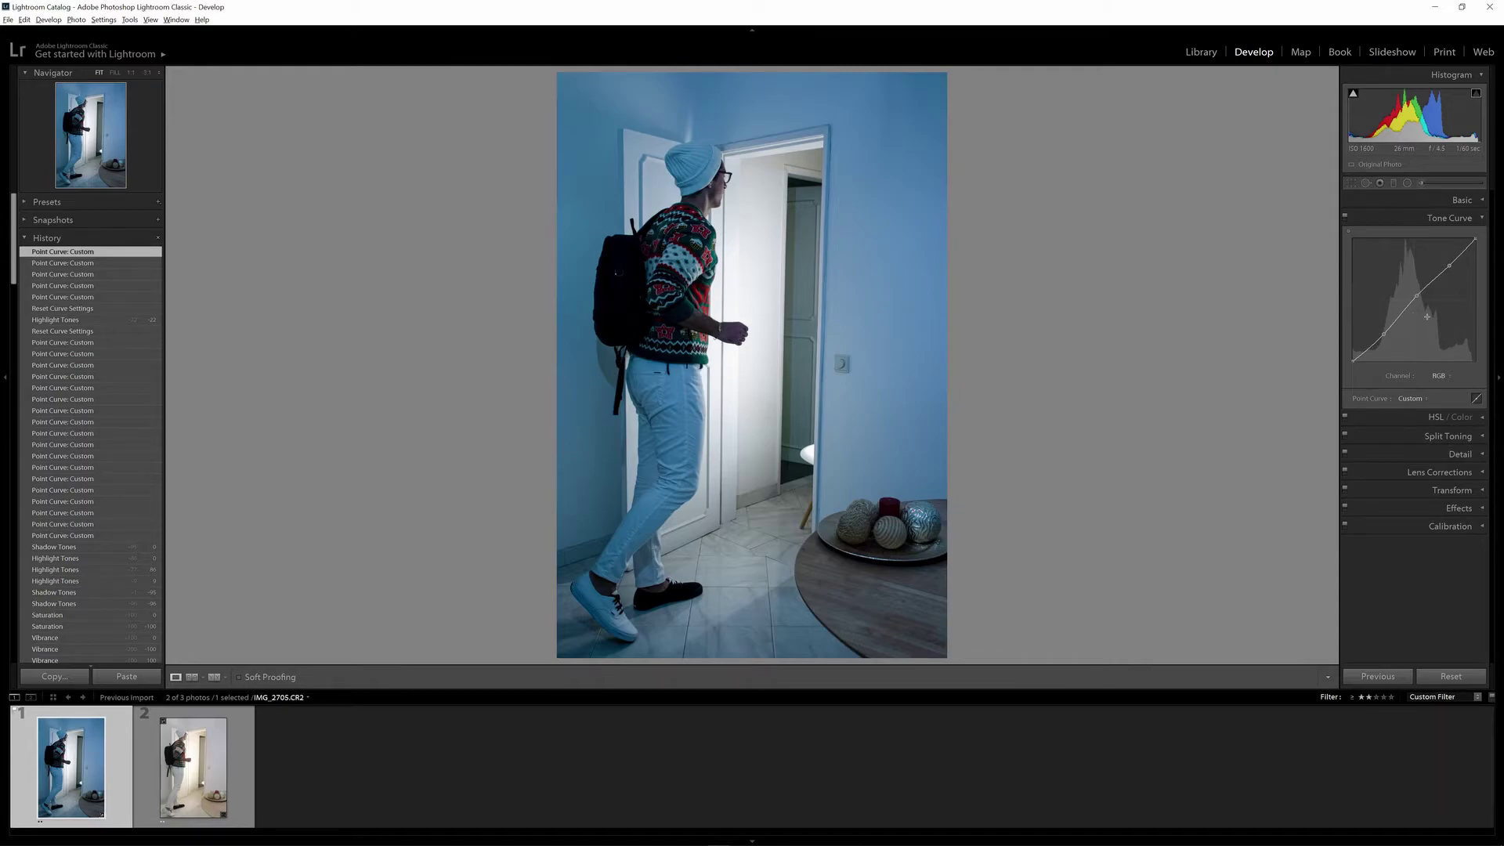
Try pulling down the shadows of the Red channel curve, and reset that channel's curve
left_click(1442, 382)
left_click(1411, 389)
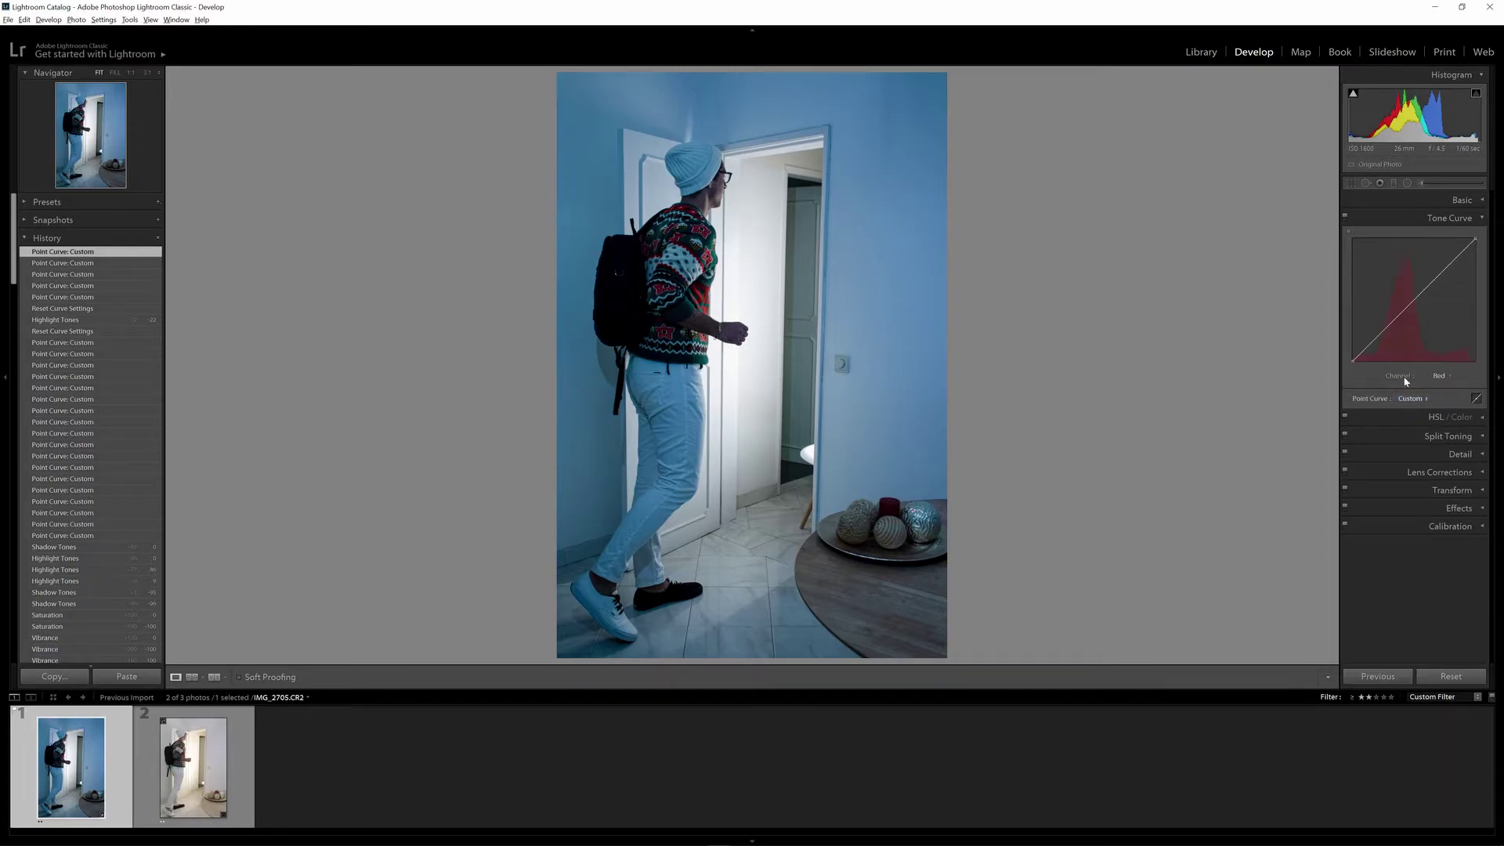
mouse_move(1355, 356)
left_mouse_down()
mouse_move(1361, 336)
mouse_move(1376, 351)
left_mouse_up()
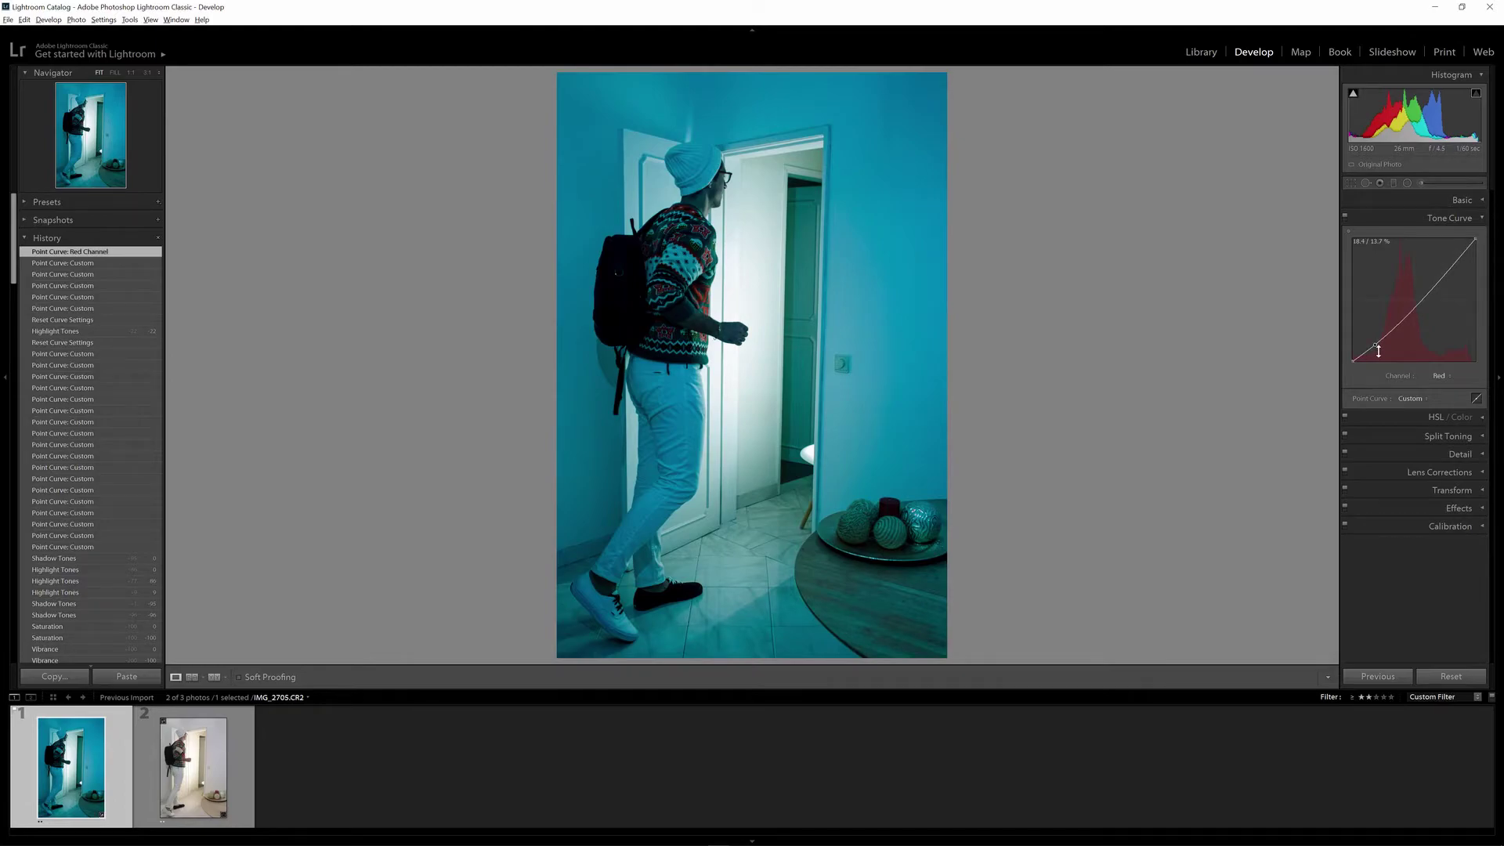
right_click(1377, 350)
left_click(1414, 366)
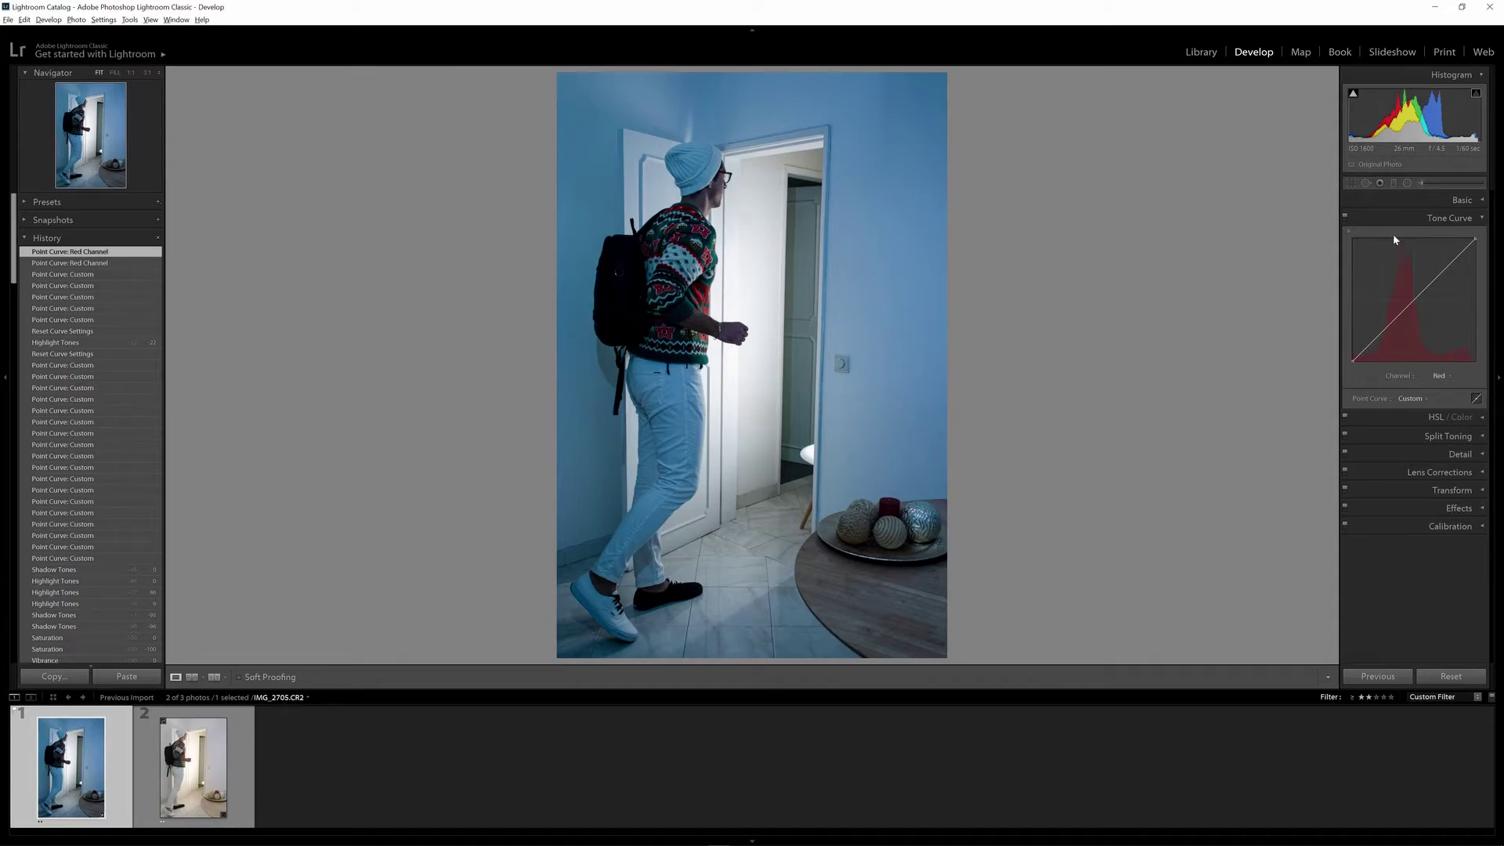
Close the tone curve settings and show all HSL sliders for hue, saturation and luminance together
left_click(1450, 219)
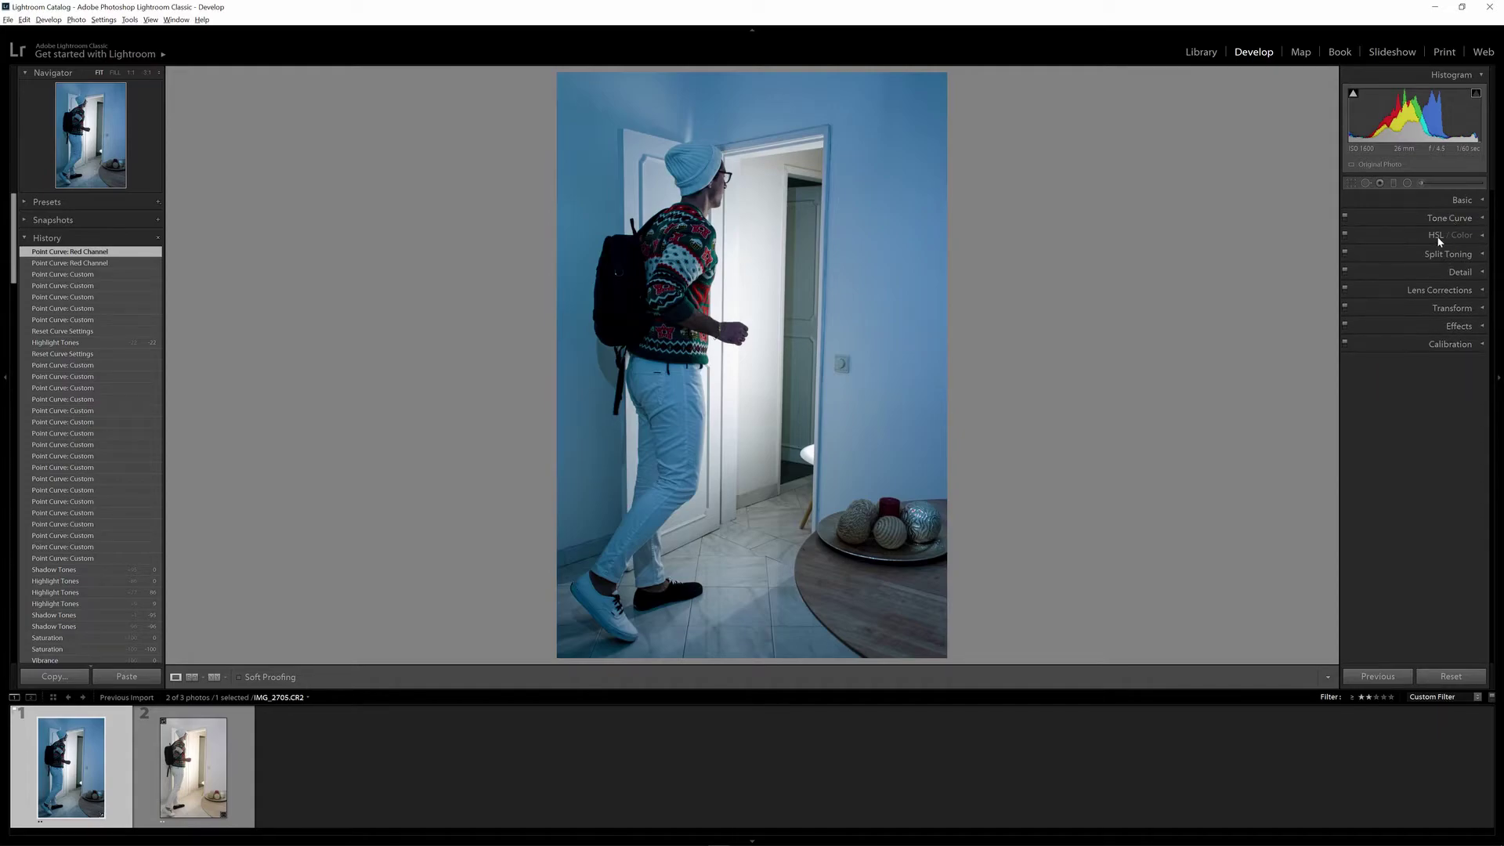
left_click(1482, 237)
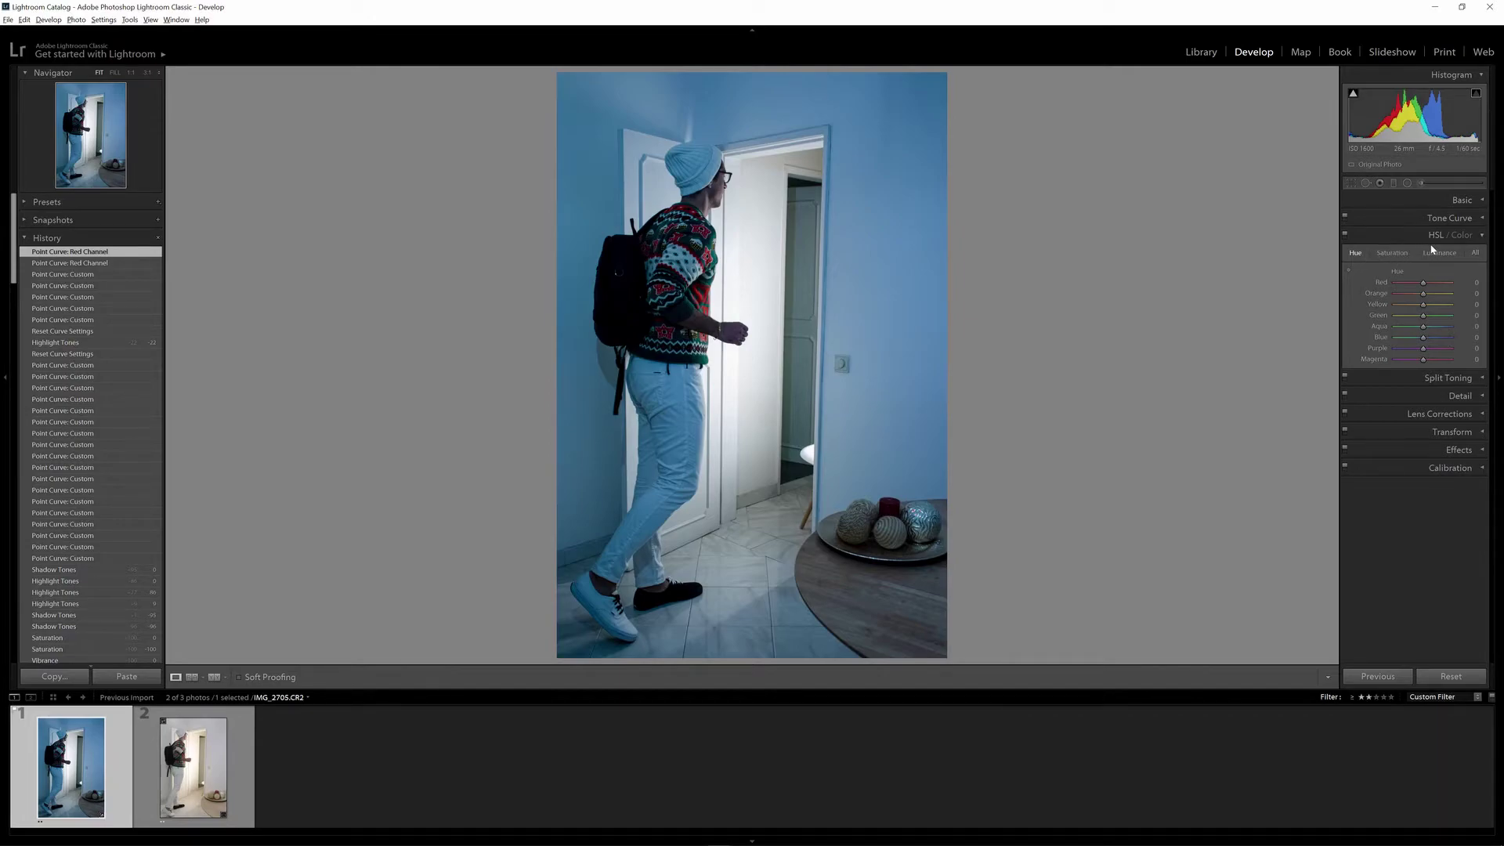
left_click(1476, 253)
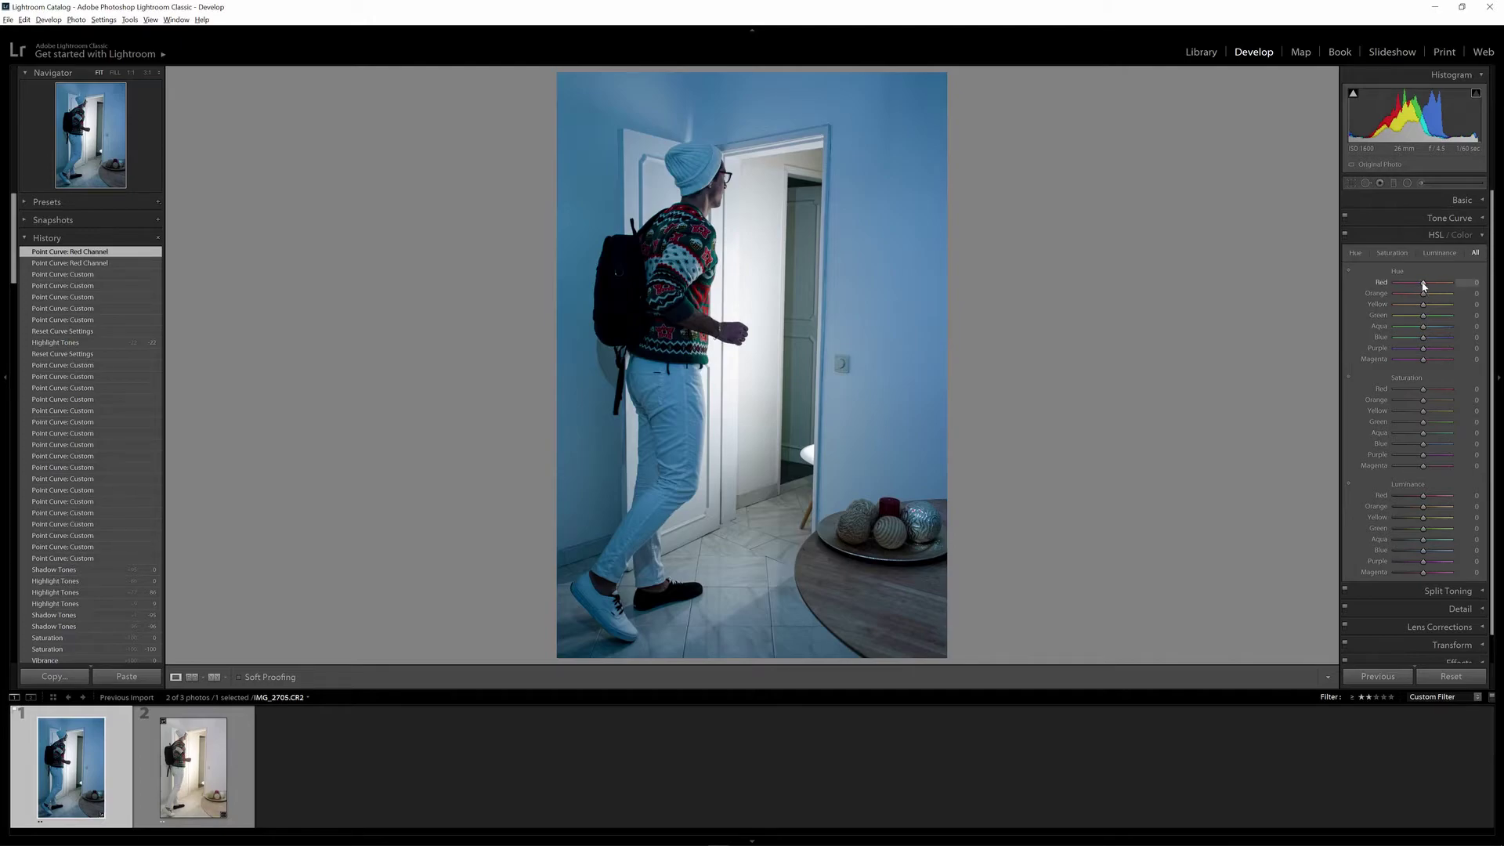
Try the Red hue at -100 and +100, resetting it to 0
left_click_drag(1423, 284, 1382, 286)
left_click_drag(1416, 282, 1452, 286)
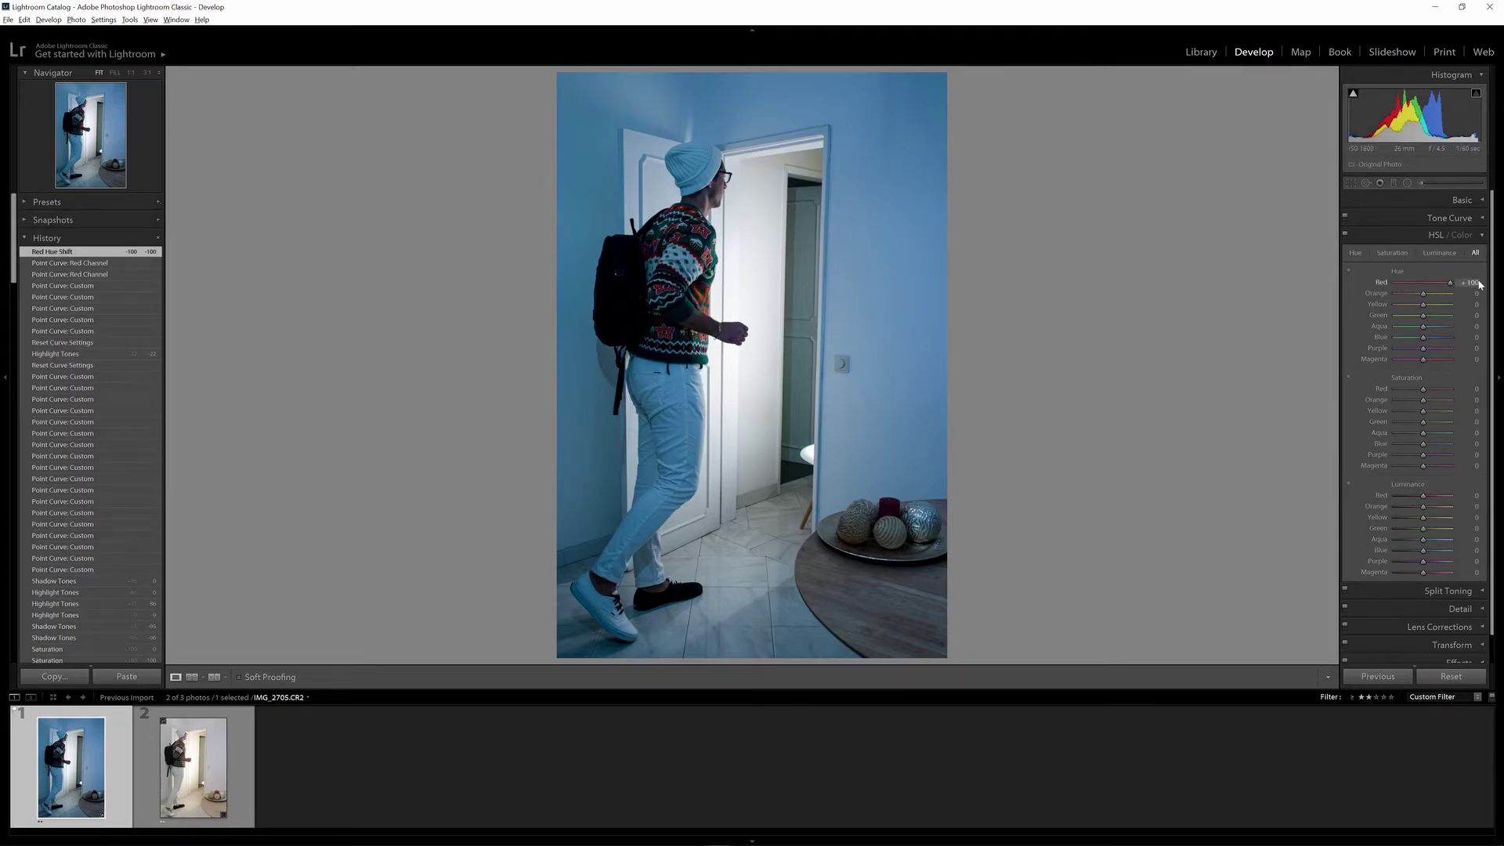
double_click(1450, 283)
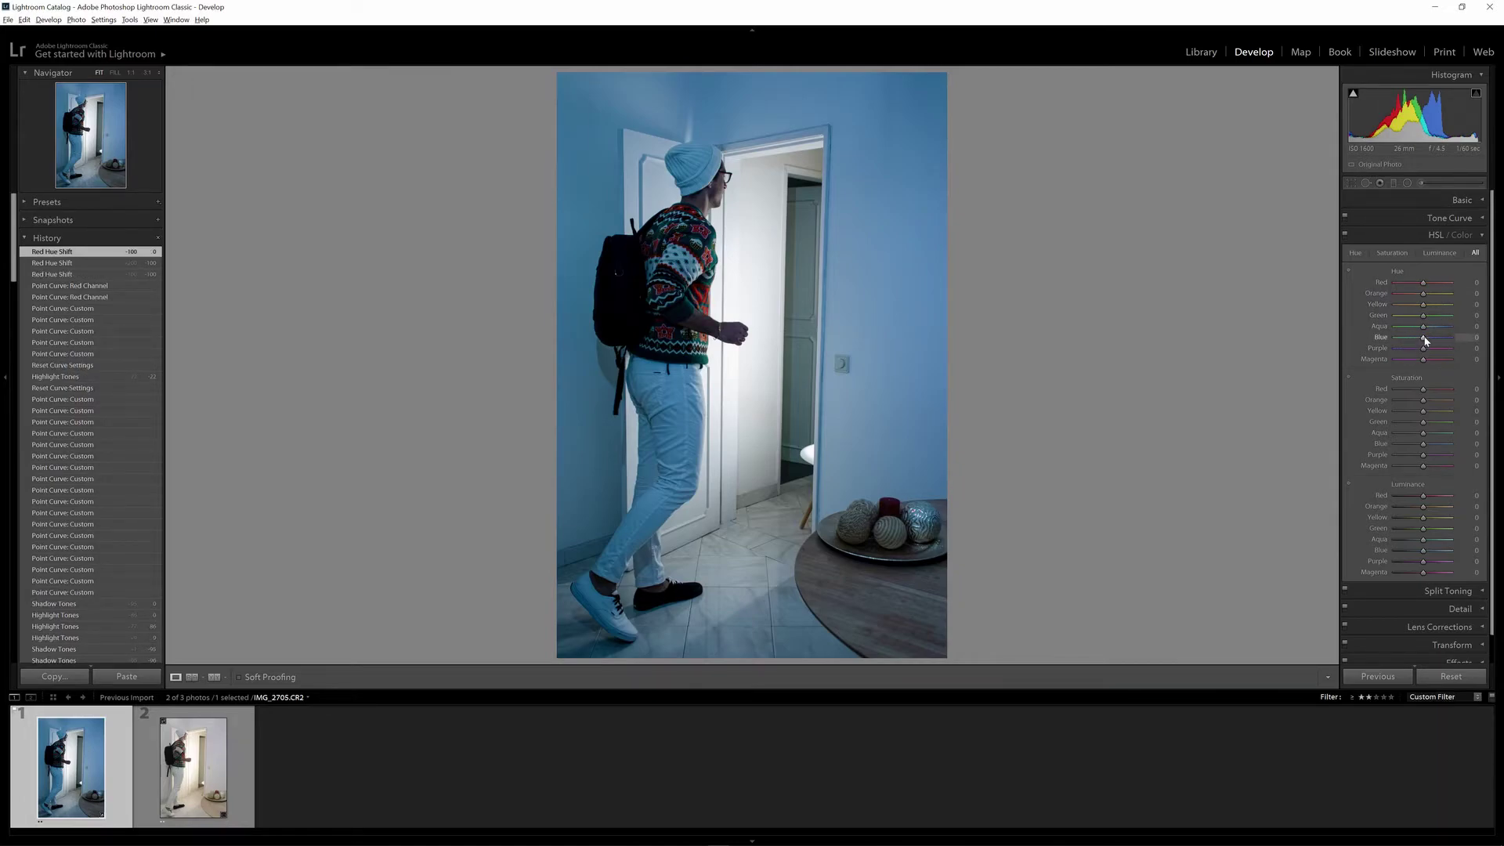
Shift the Blue hue slightly toward aqua and set the Blue luminance to -47, leaving the Blue saturation at its default after a brief trial
mouse_move(1424, 341)
left_mouse_down()
mouse_move(1441, 345)
mouse_move(1423, 350)
left_mouse_up()
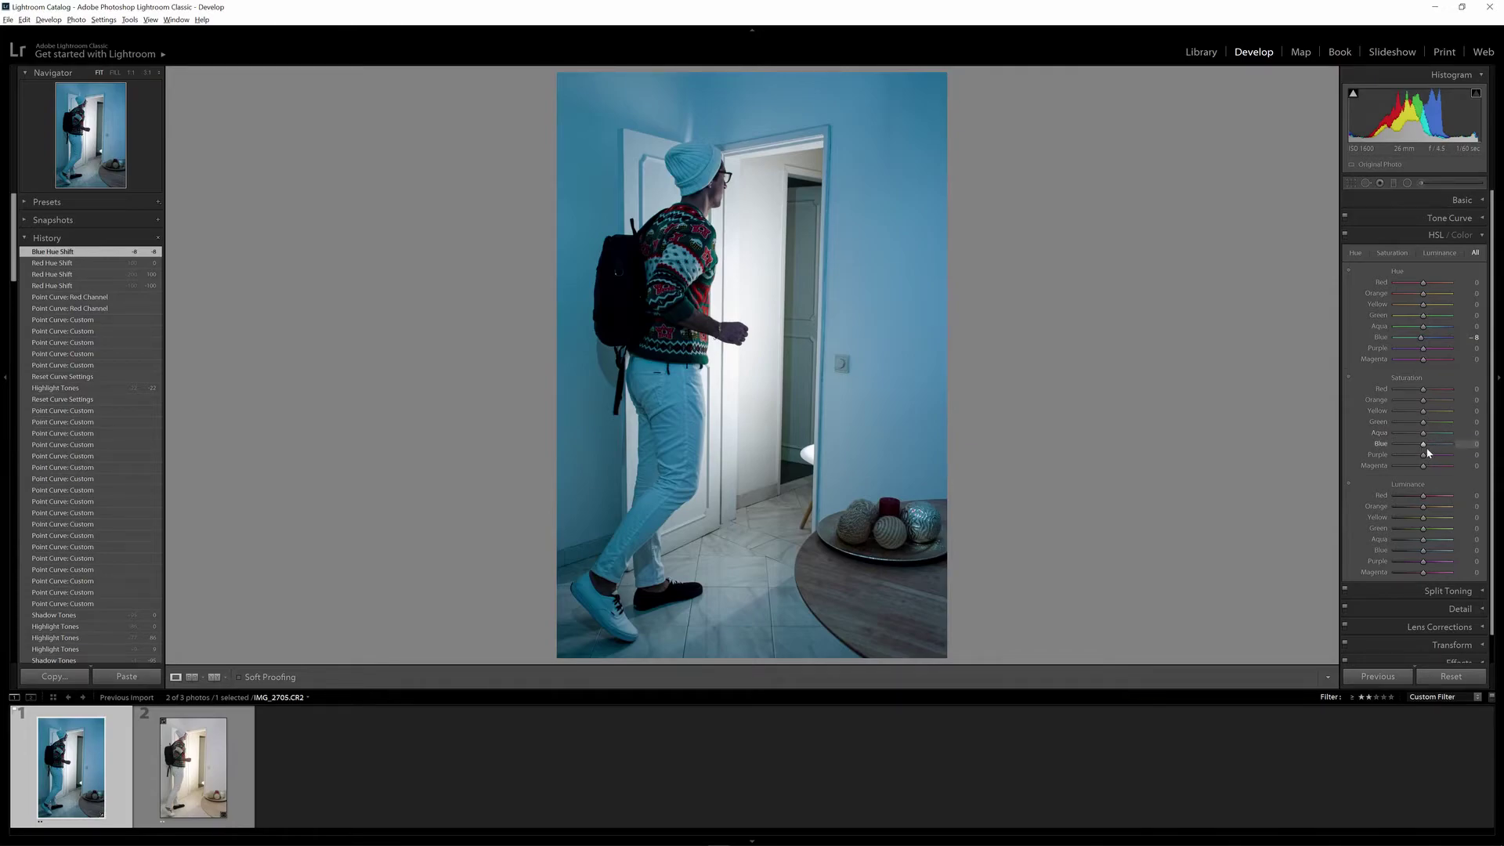
left_click_drag(1424, 446, 1428, 446)
double_click(1428, 445)
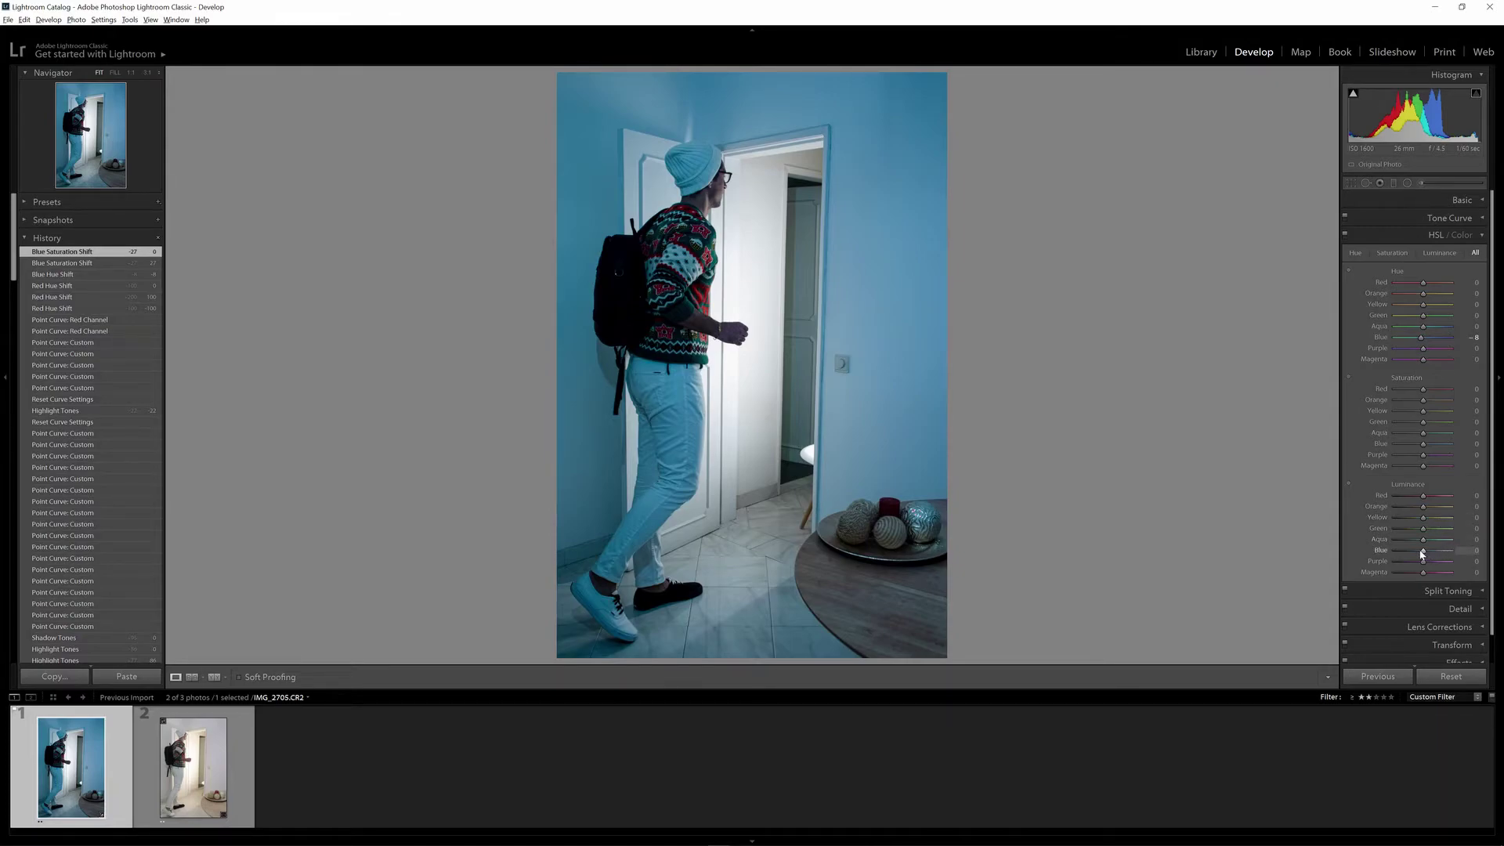
left_click_drag(1423, 553, 1408, 551)
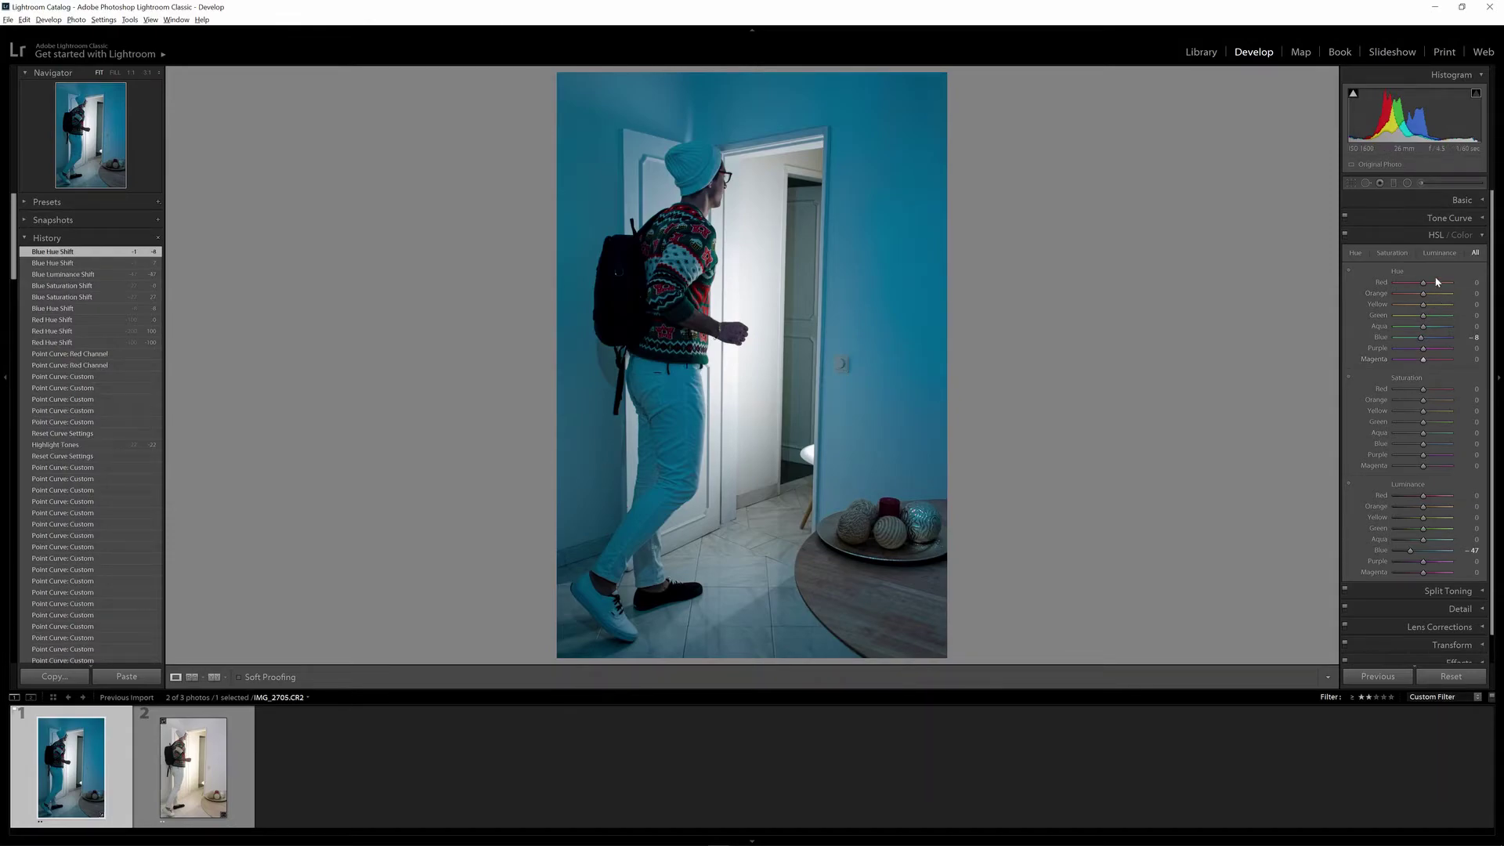
Use the targeted hue adjustment on the photo to set the Blue hue to -12, and exit the targeted adjustment
left_click(1349, 273)
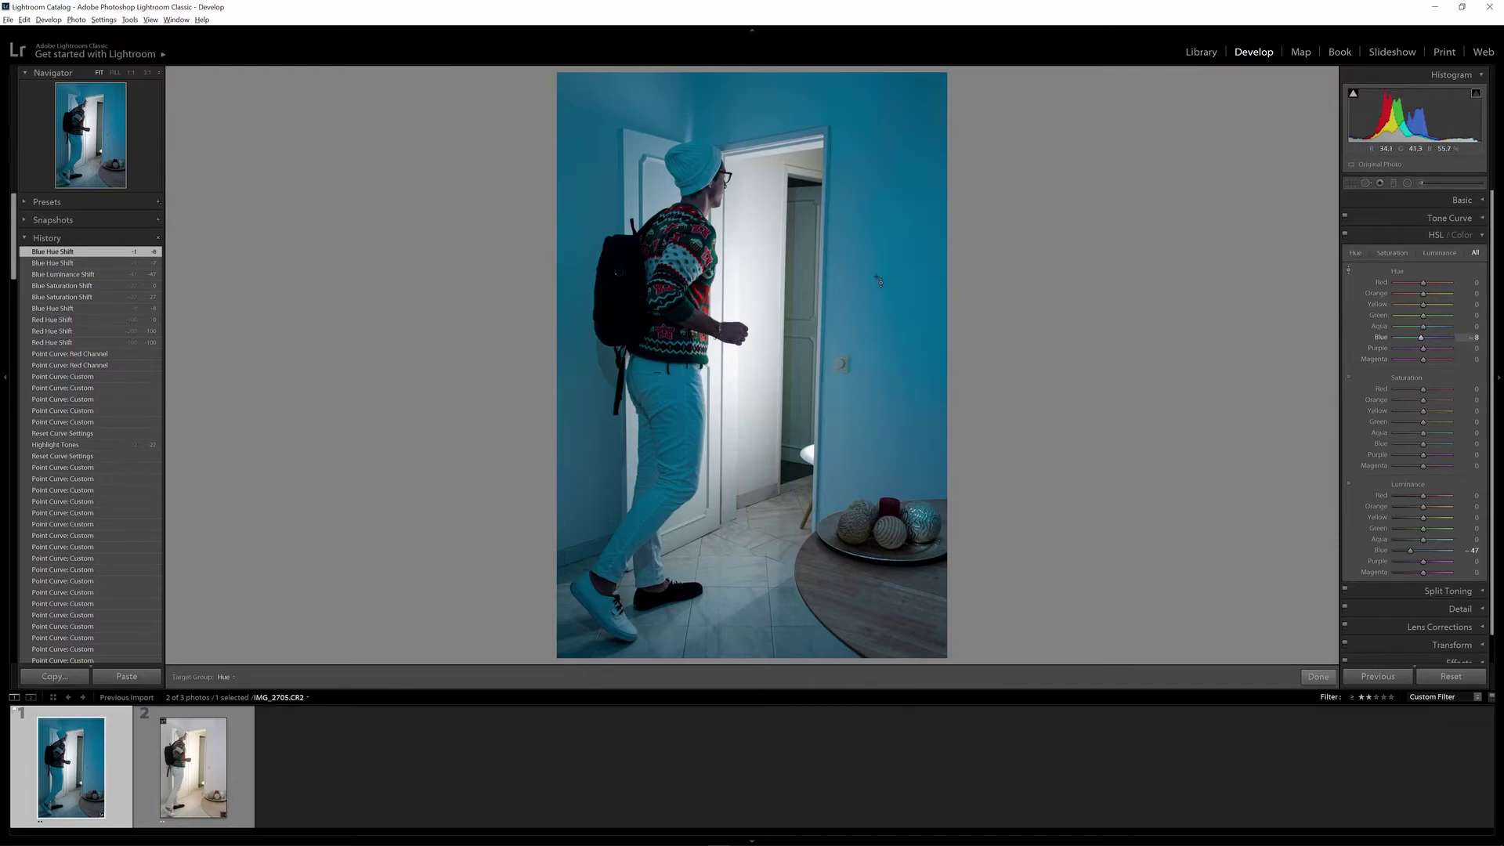
mouse_move(877, 280)
left_mouse_down()
mouse_move(877, 228)
mouse_move(877, 279)
left_mouse_up()
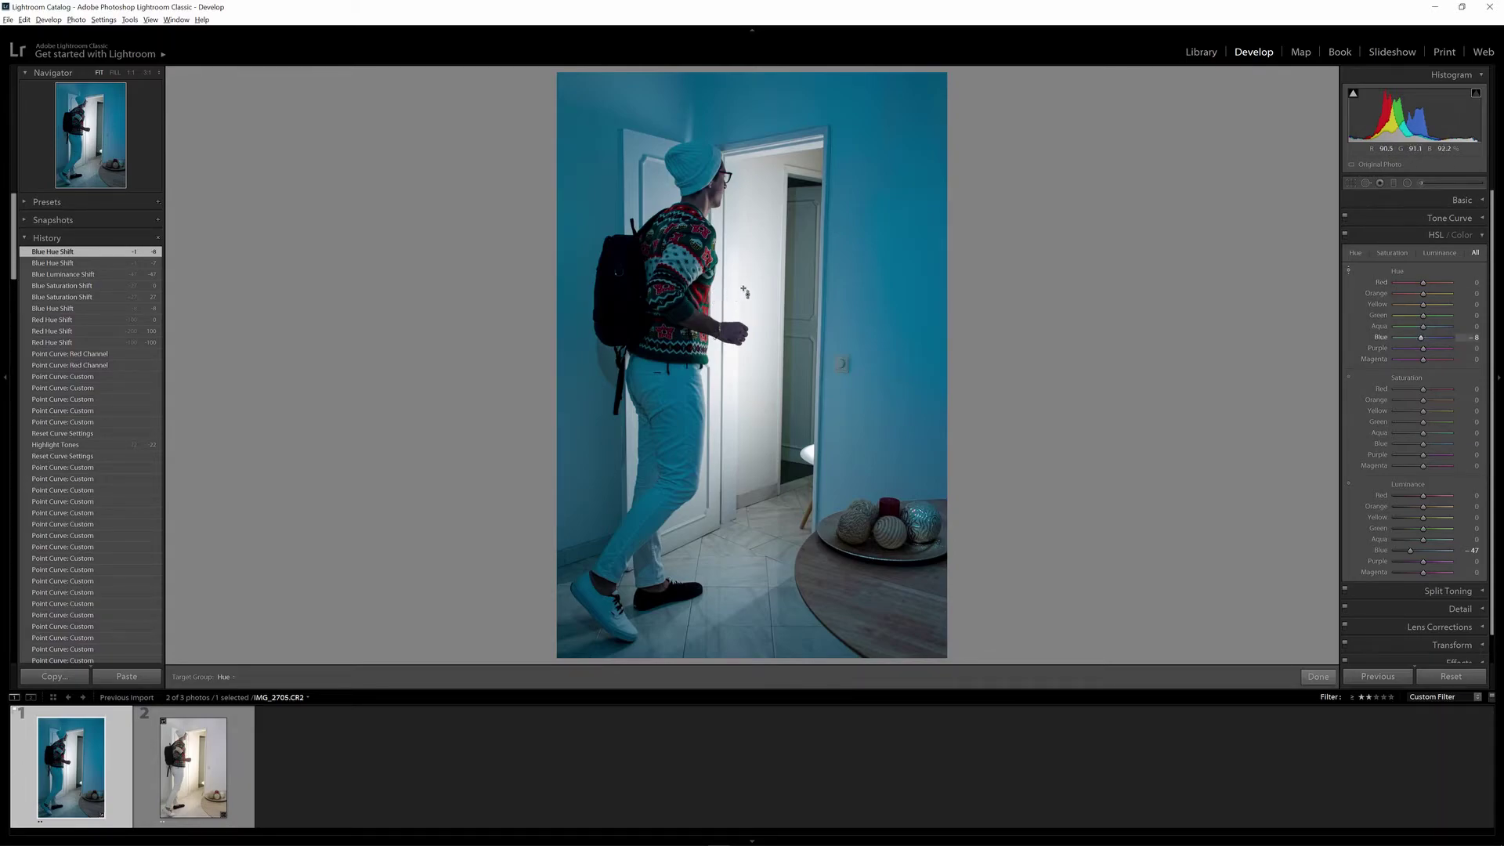
left_click_drag(735, 370, 713, 383)
left_click_drag(756, 307, 711, 315)
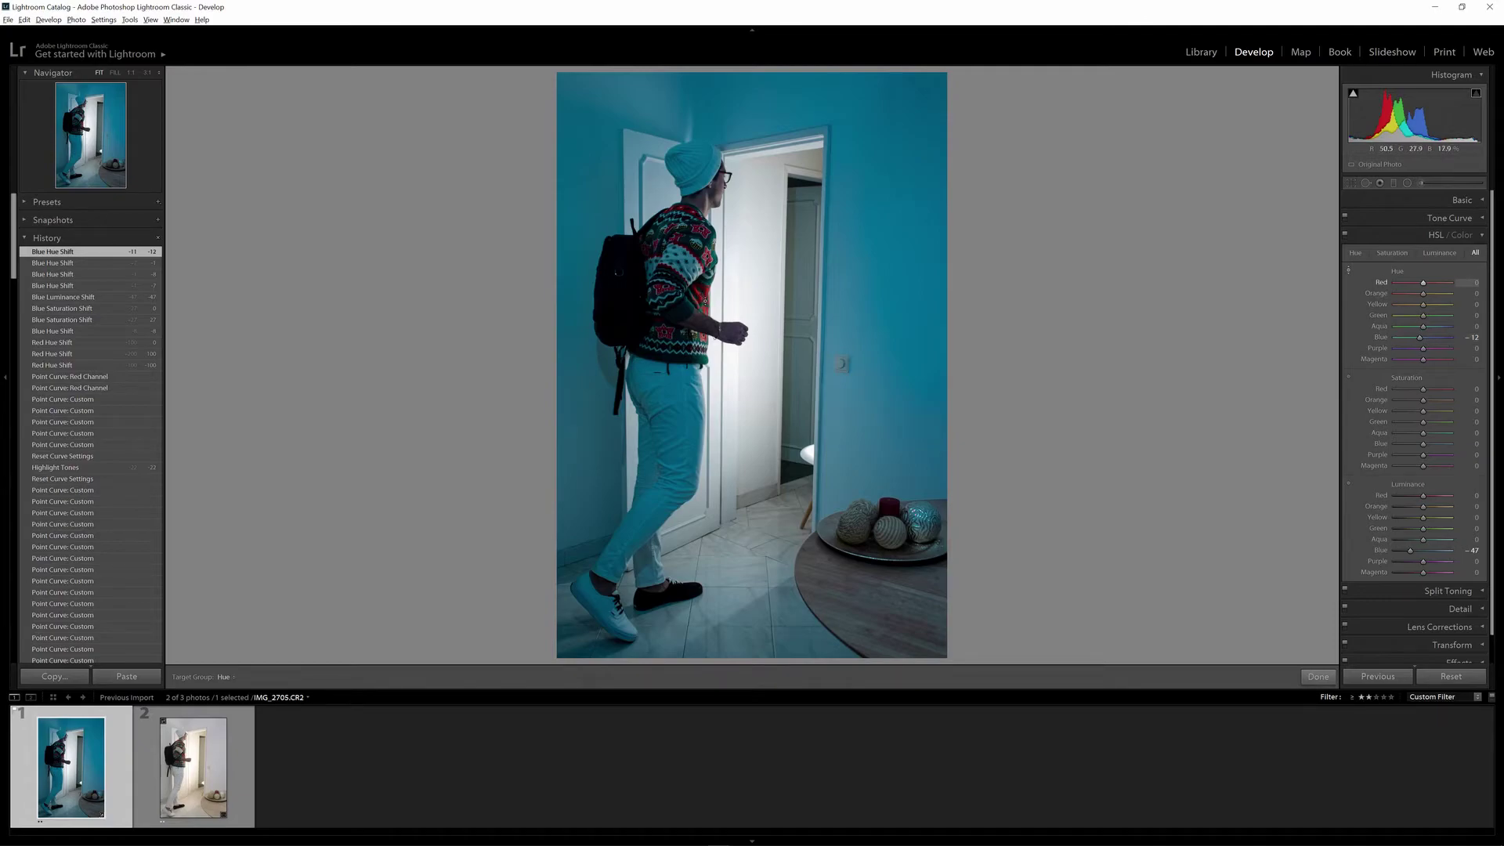
key("Escape")
View the per-color version of the HSL sliders, switch back to the HSL layout and close these settings
left_click(1462, 236)
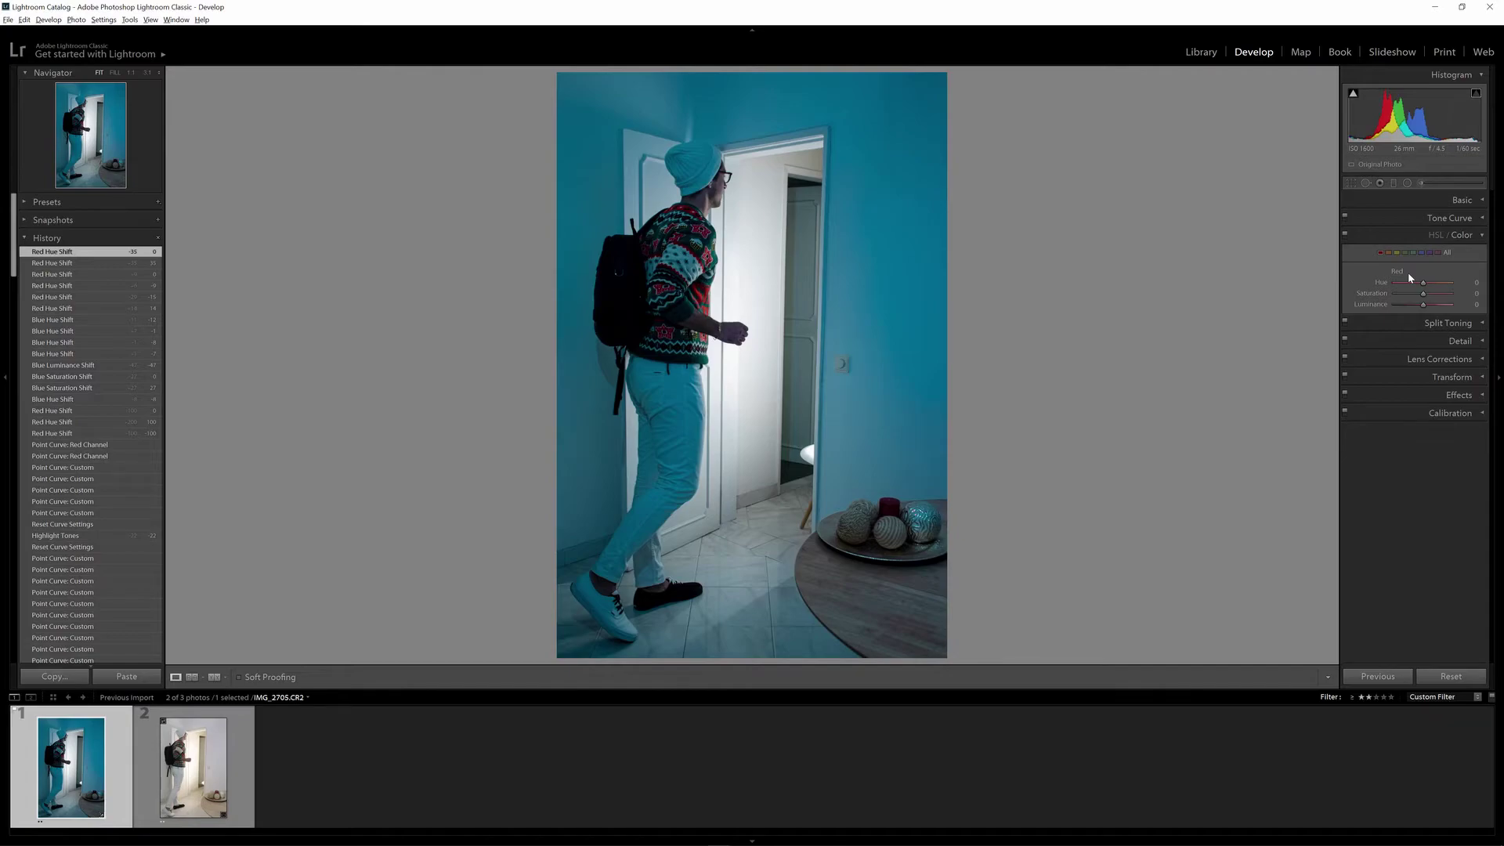
left_click(1437, 237)
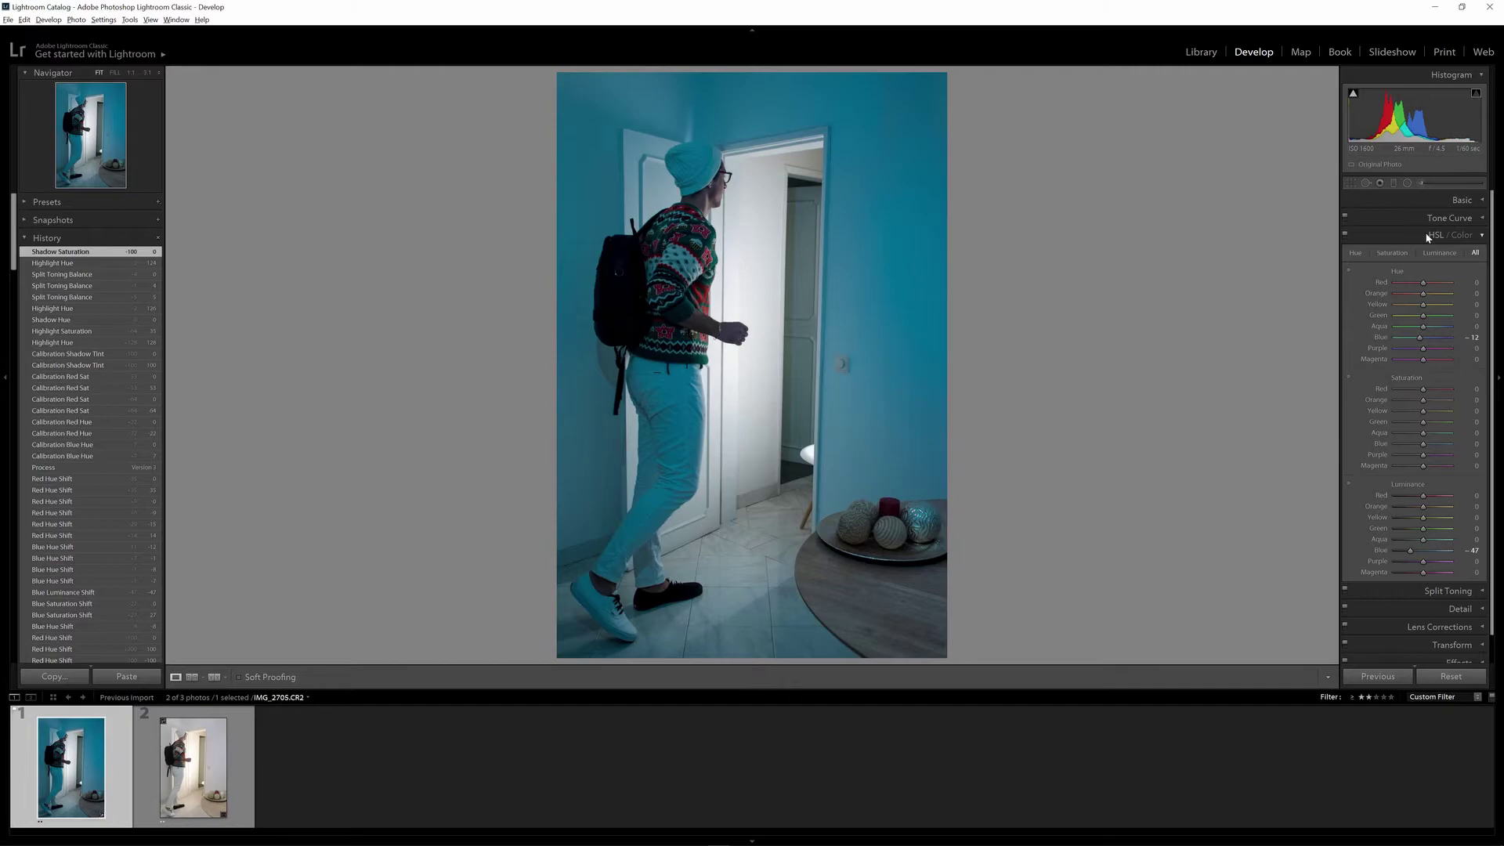
left_click(1429, 236)
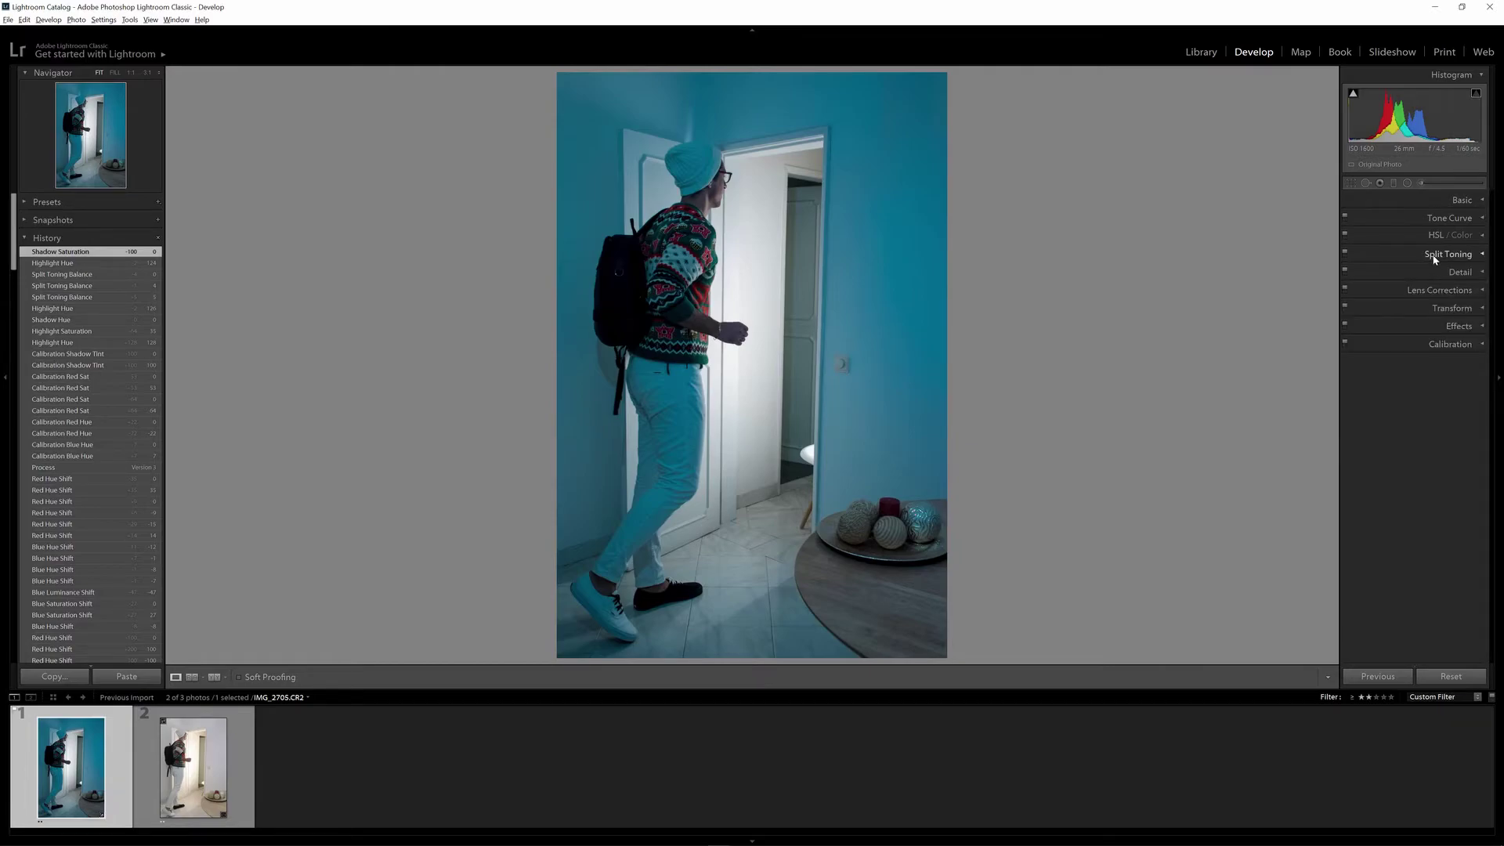
Try a green split-toning tint in the highlights with hue 121 and saturation 99
left_click(1435, 257)
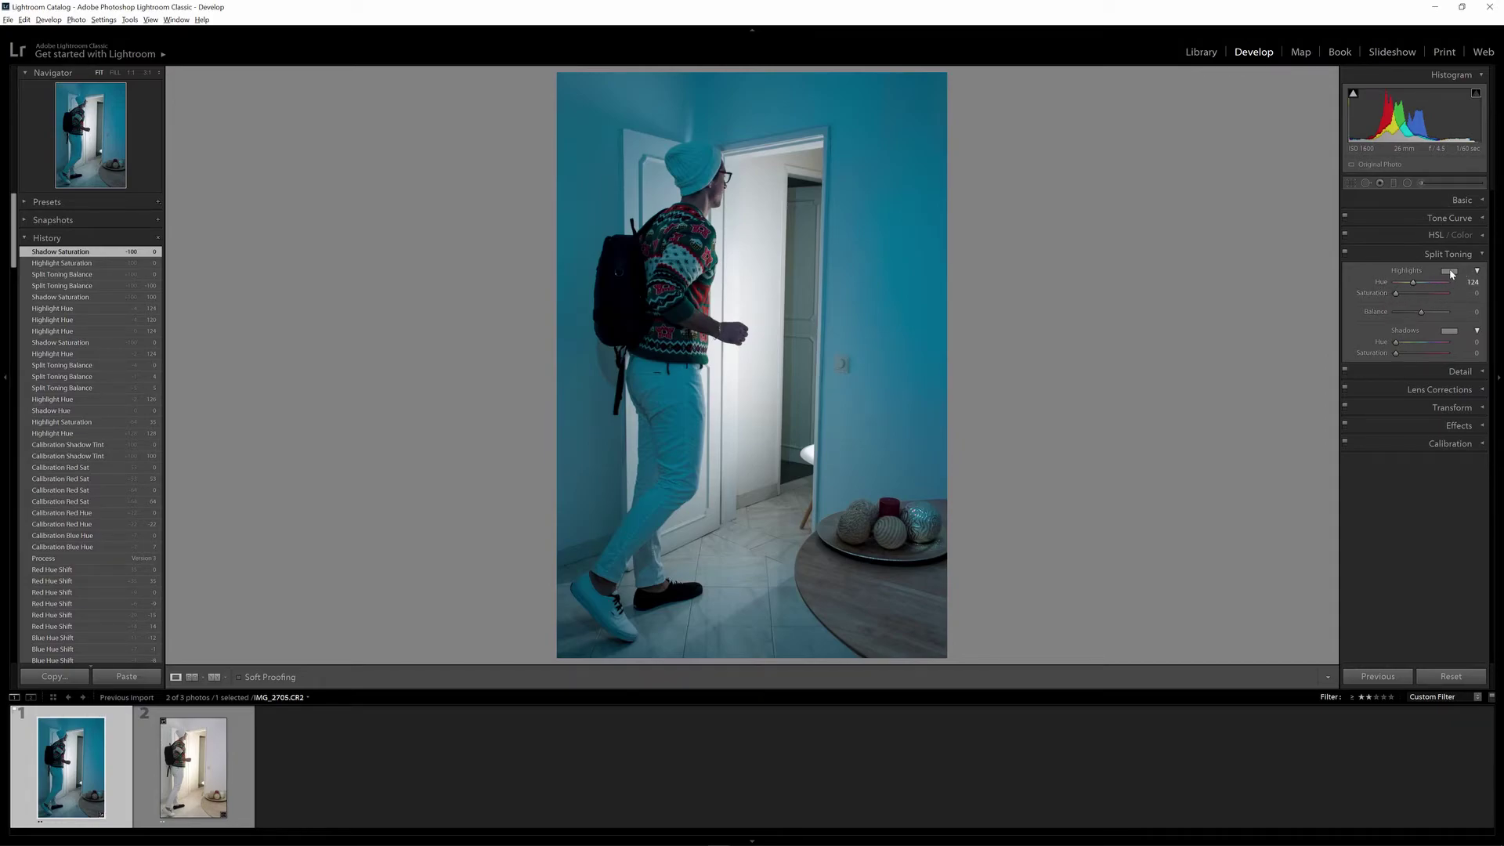
left_click(1451, 273)
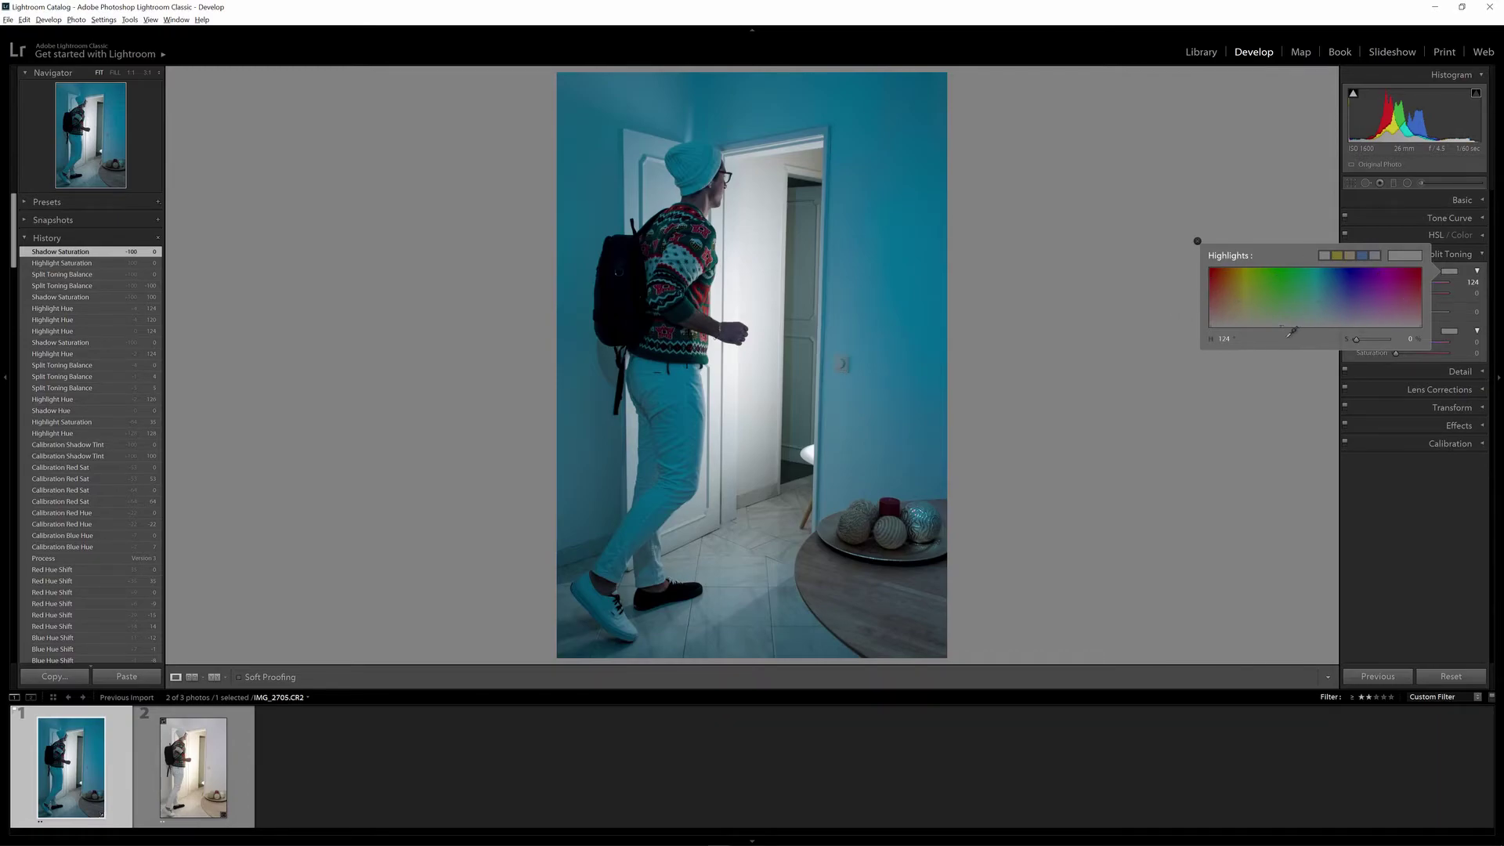
left_click(1286, 275)
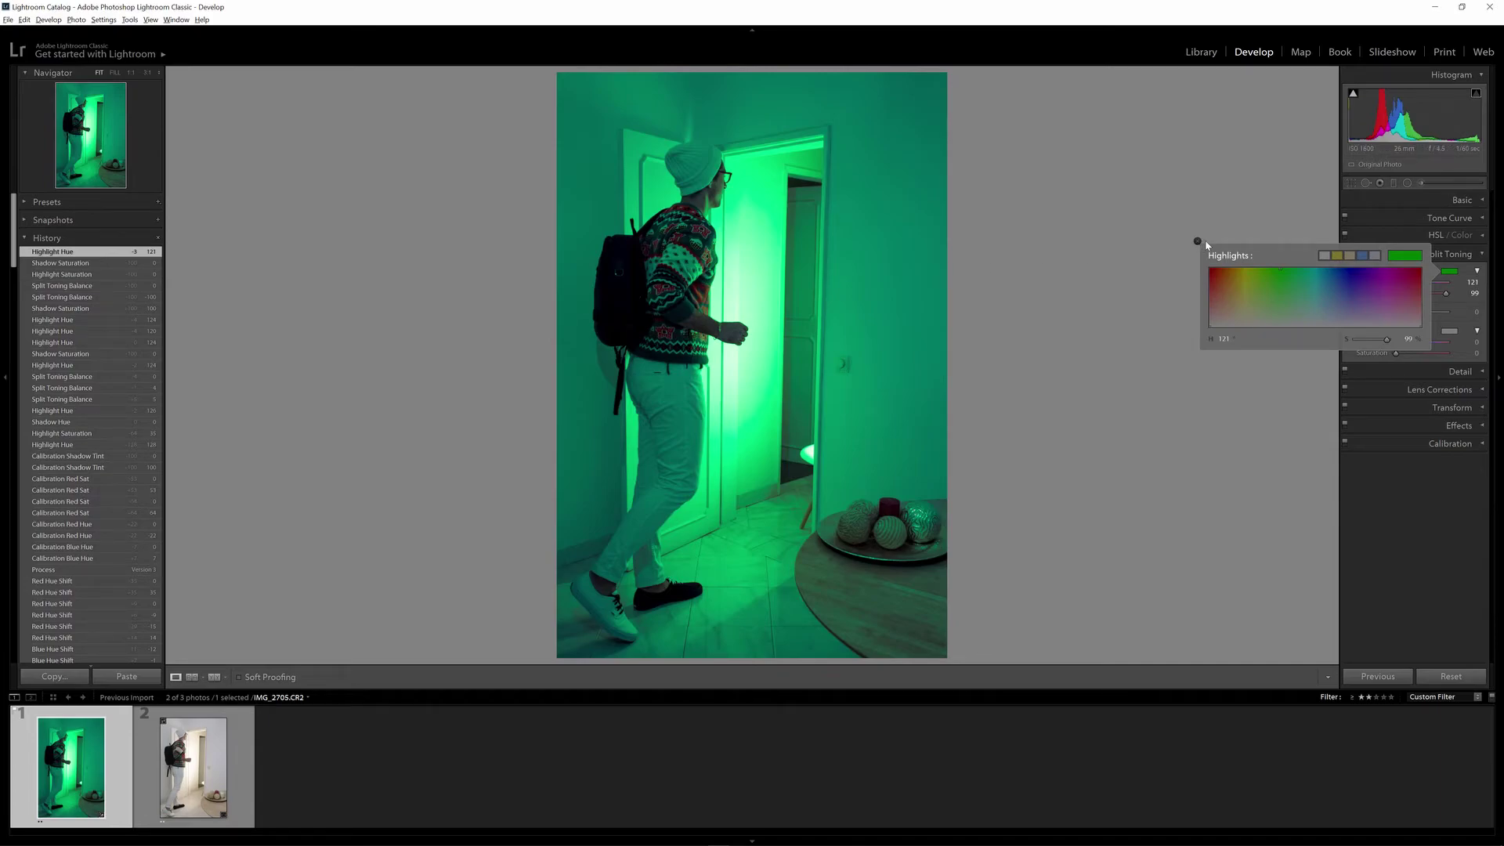
left_click(1198, 241)
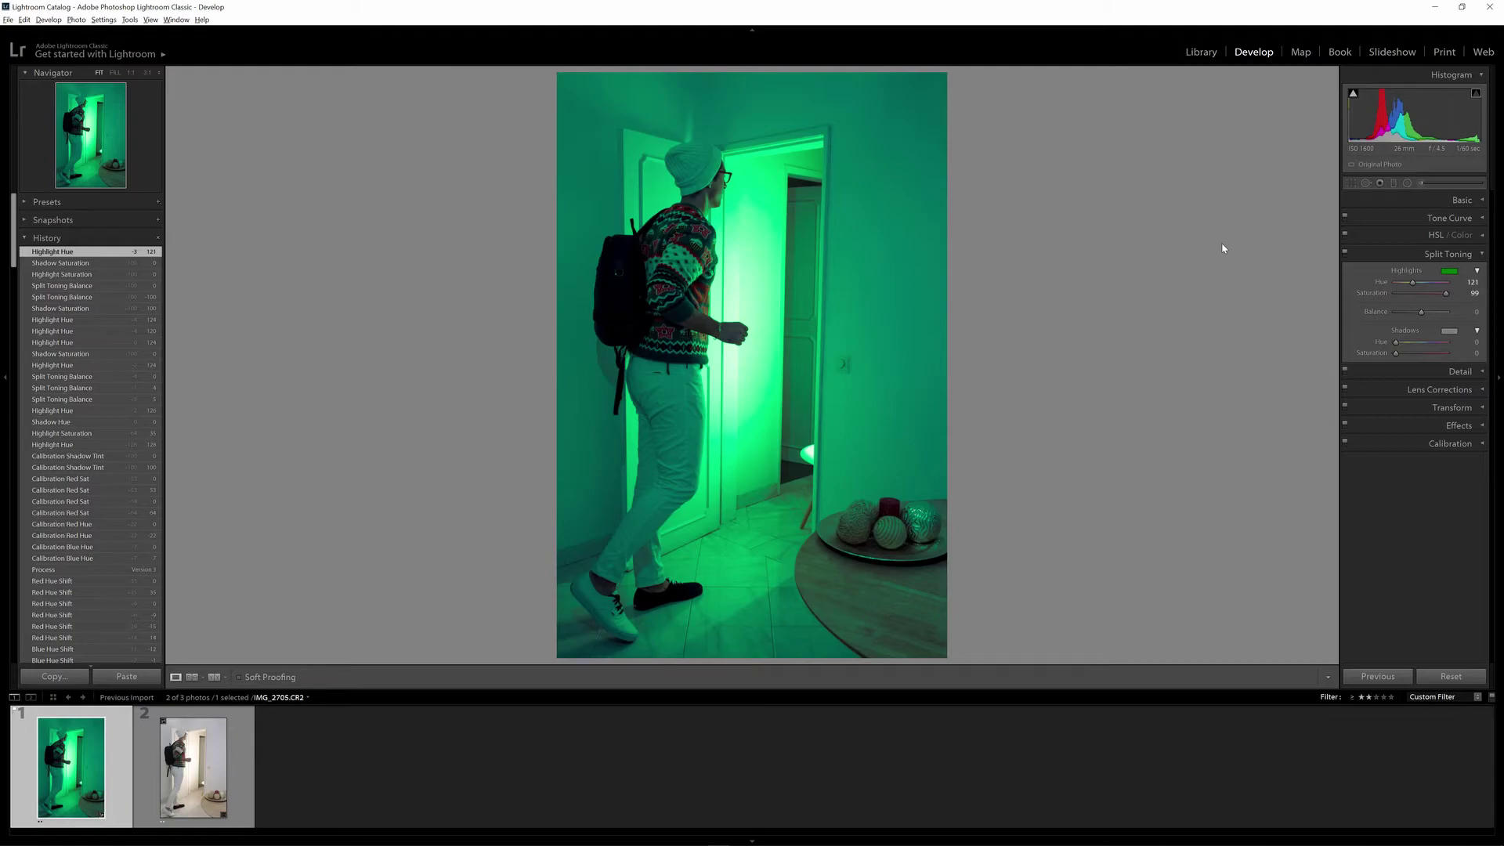
Try a red split-toning tint in the shadows with hue 0 and saturation 100
left_click(1451, 334)
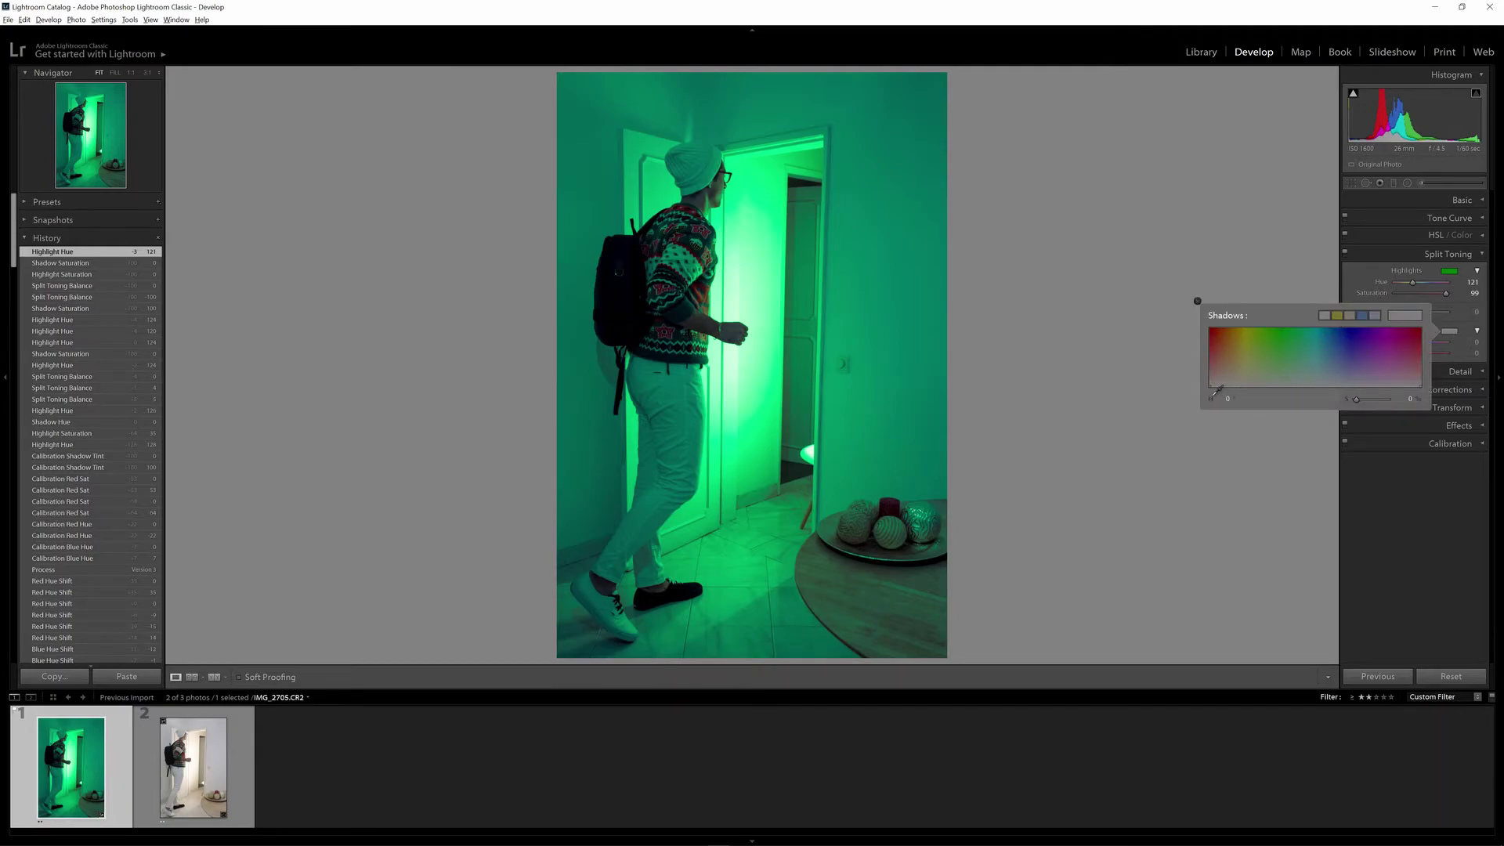
left_click_drag(1214, 398, 1204, 317)
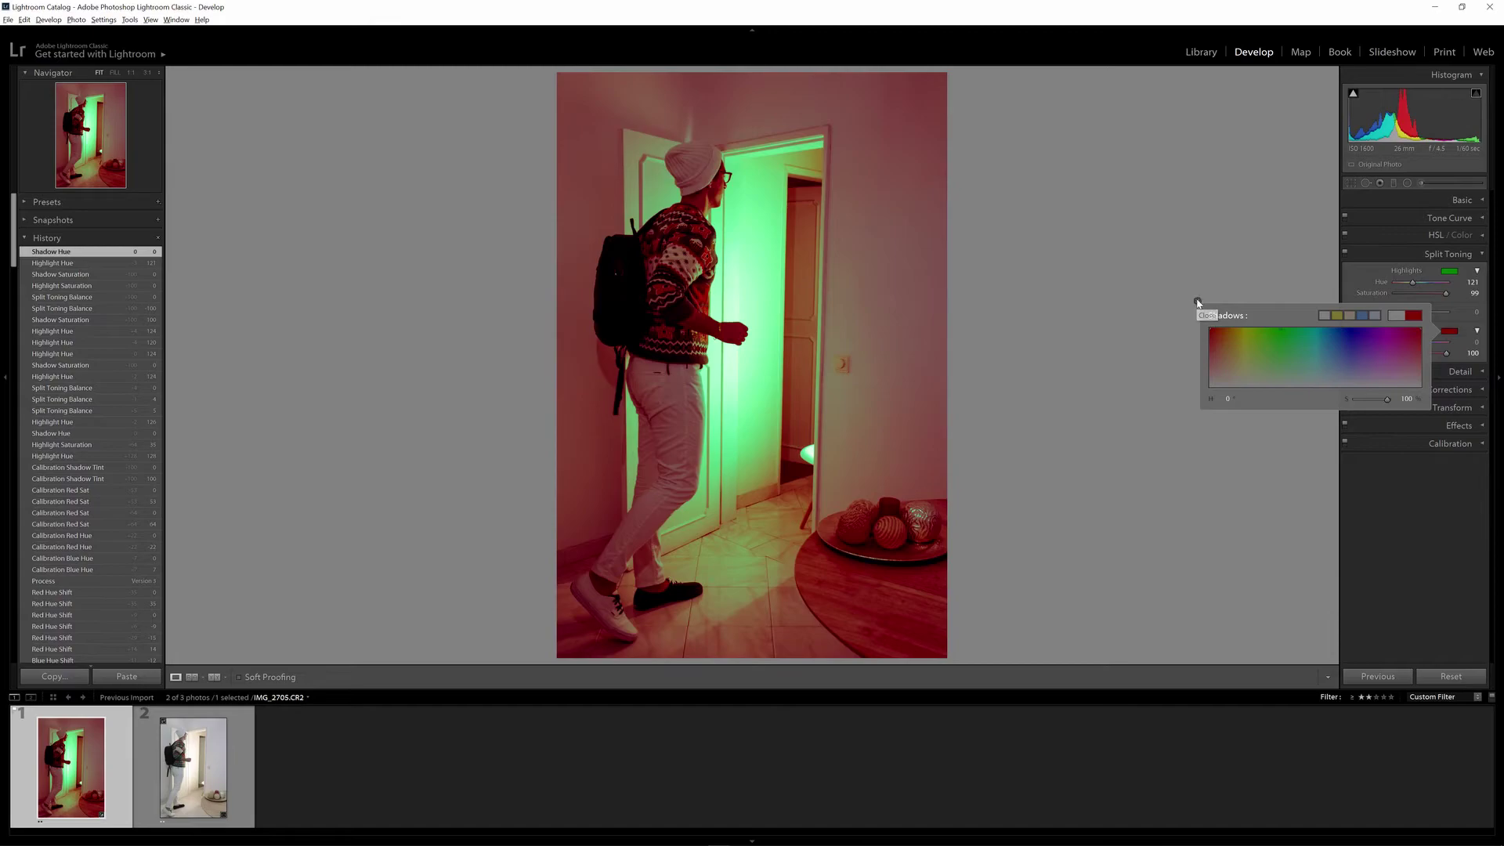
left_click(1198, 302)
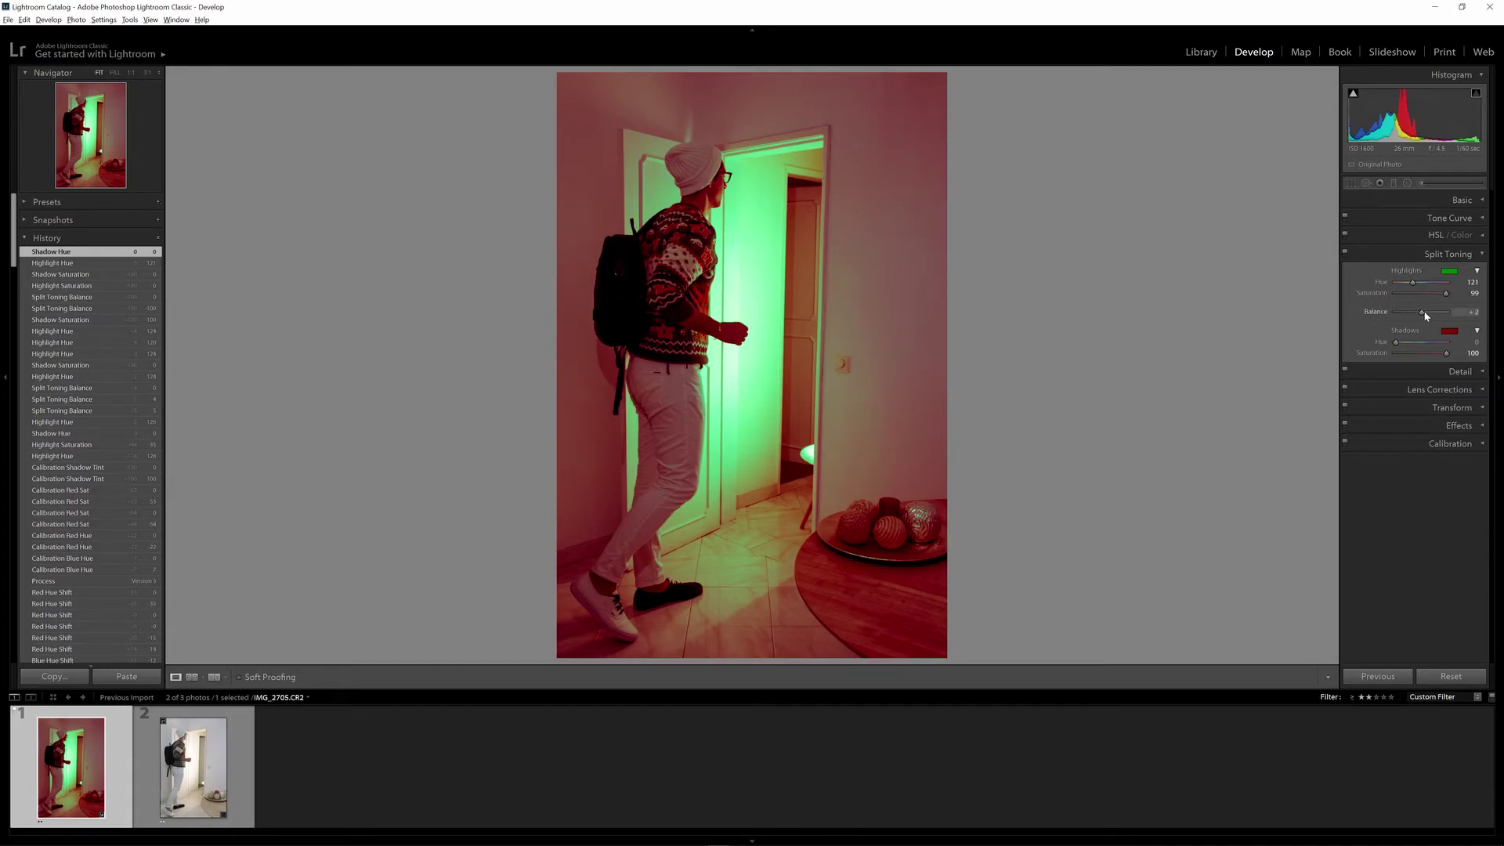
Try the split-toning balance at -100, return it to 0, and turn the Split Toning adjustment off
mouse_move(1427, 312)
left_mouse_down()
mouse_move(1450, 314)
mouse_move(1399, 318)
left_mouse_up()
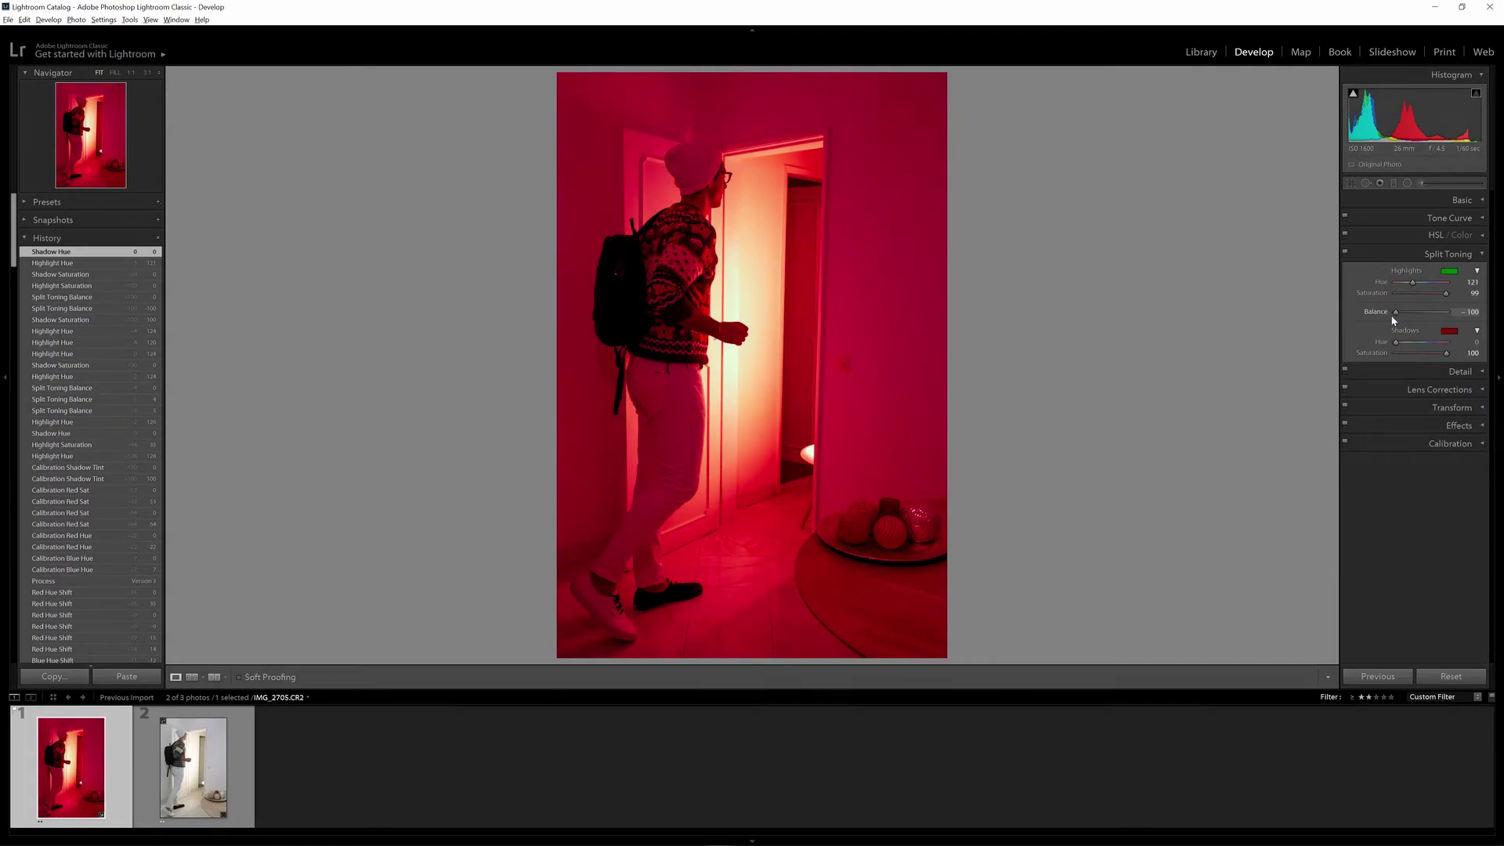
left_click_drag(1398, 317, 1422, 314)
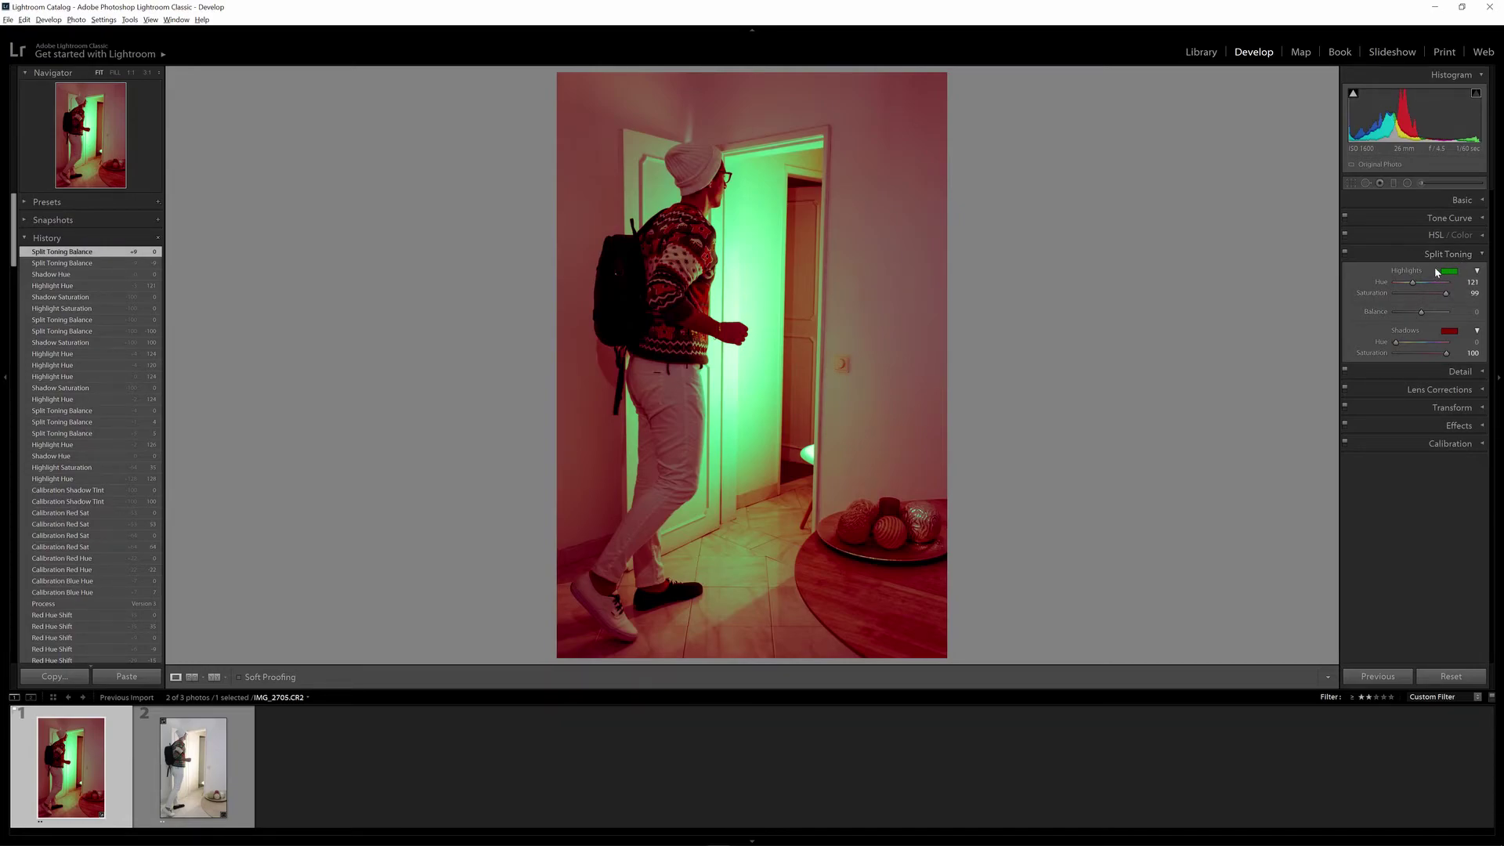
left_click(1346, 254)
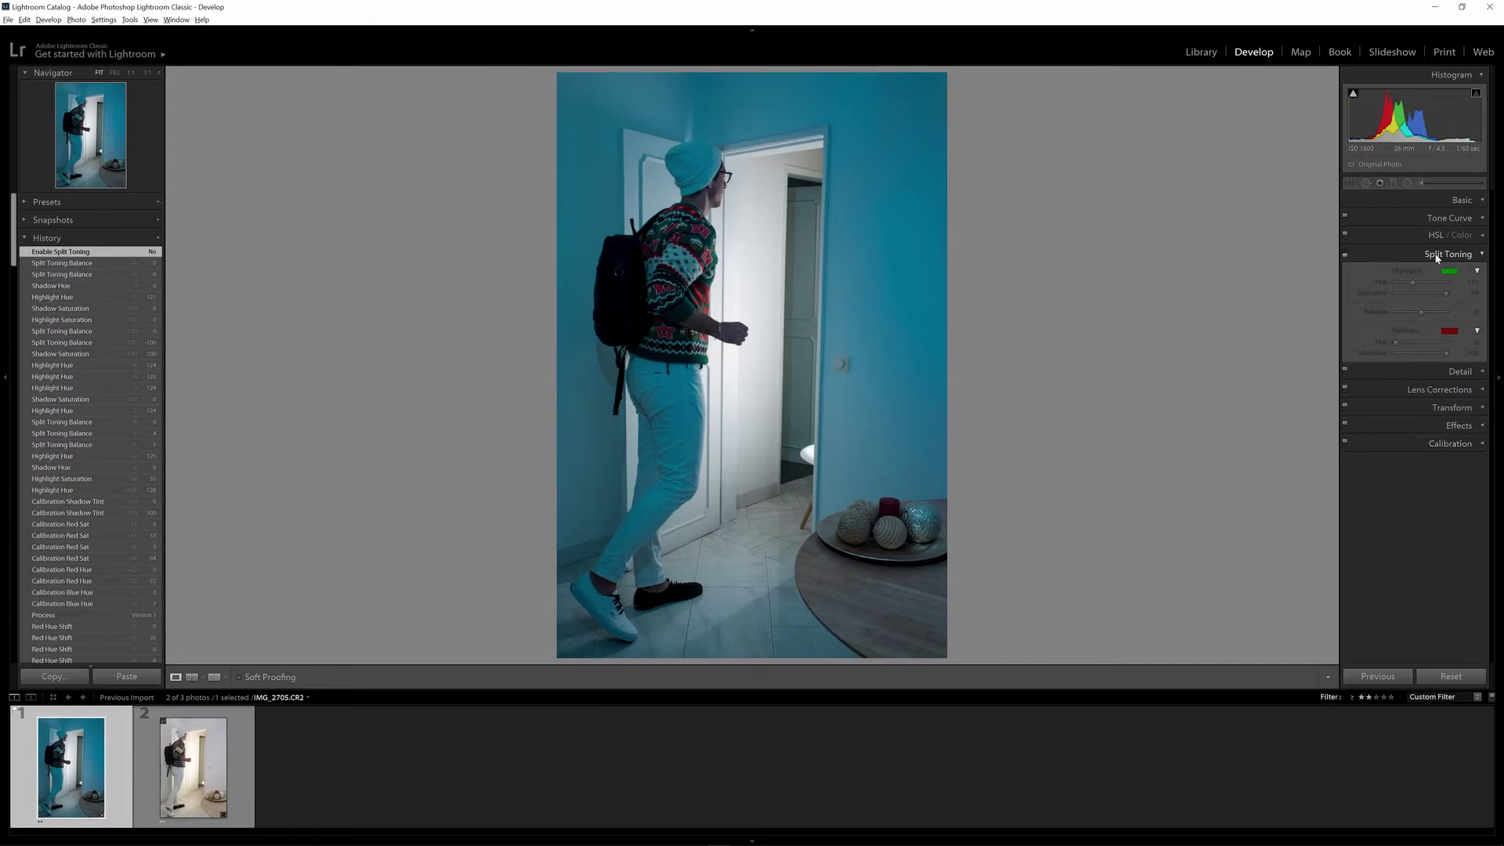
left_click(1436, 255)
Try the Blue Primary hue in Calibration at -44 and reset it to 0
left_click(1420, 347)
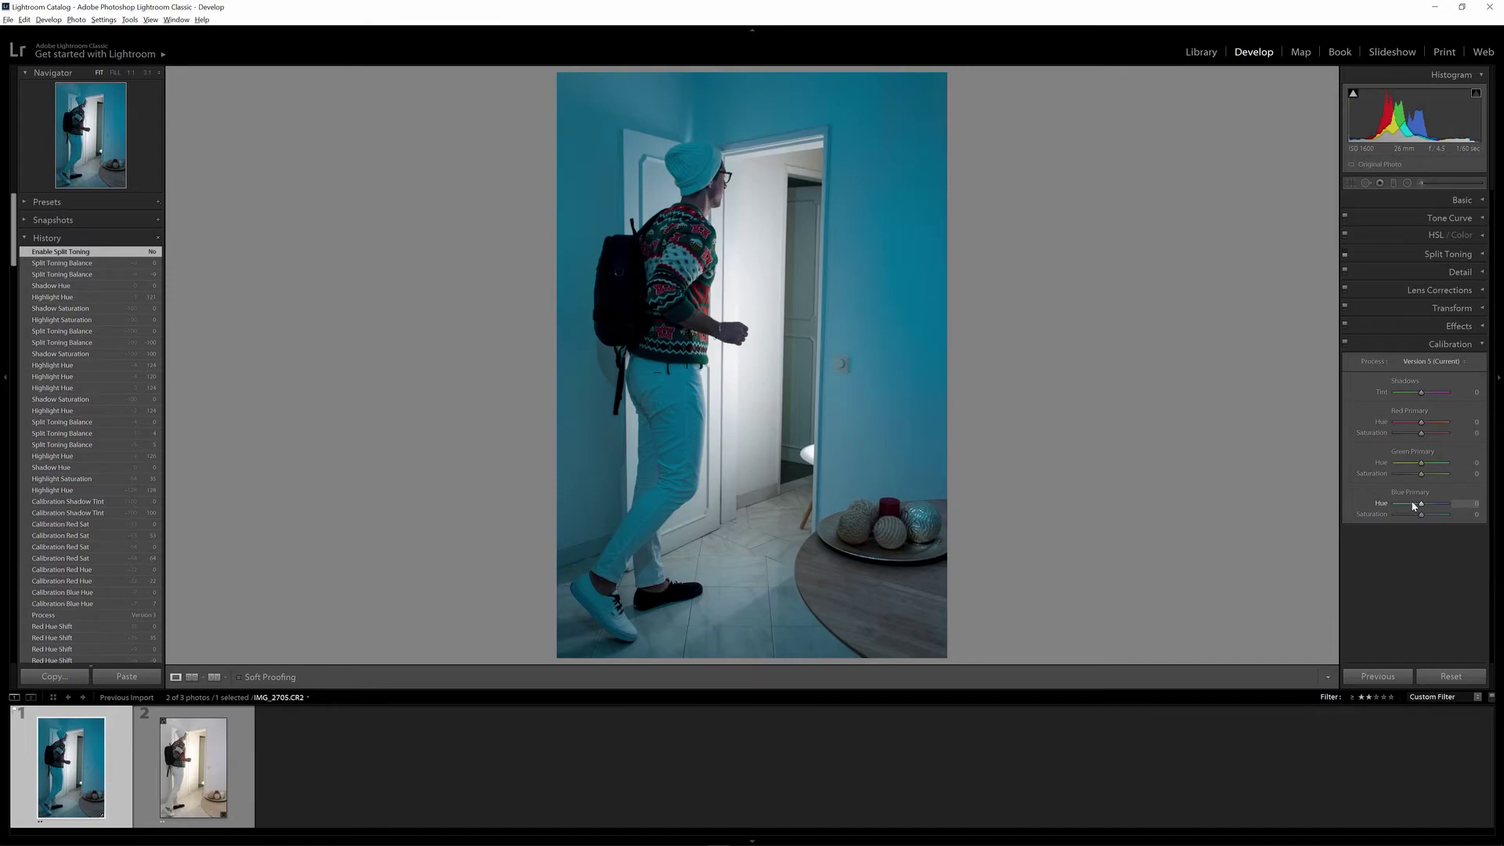
mouse_move(1424, 508)
left_mouse_down()
mouse_move(1458, 513)
mouse_move(1411, 505)
left_mouse_up()
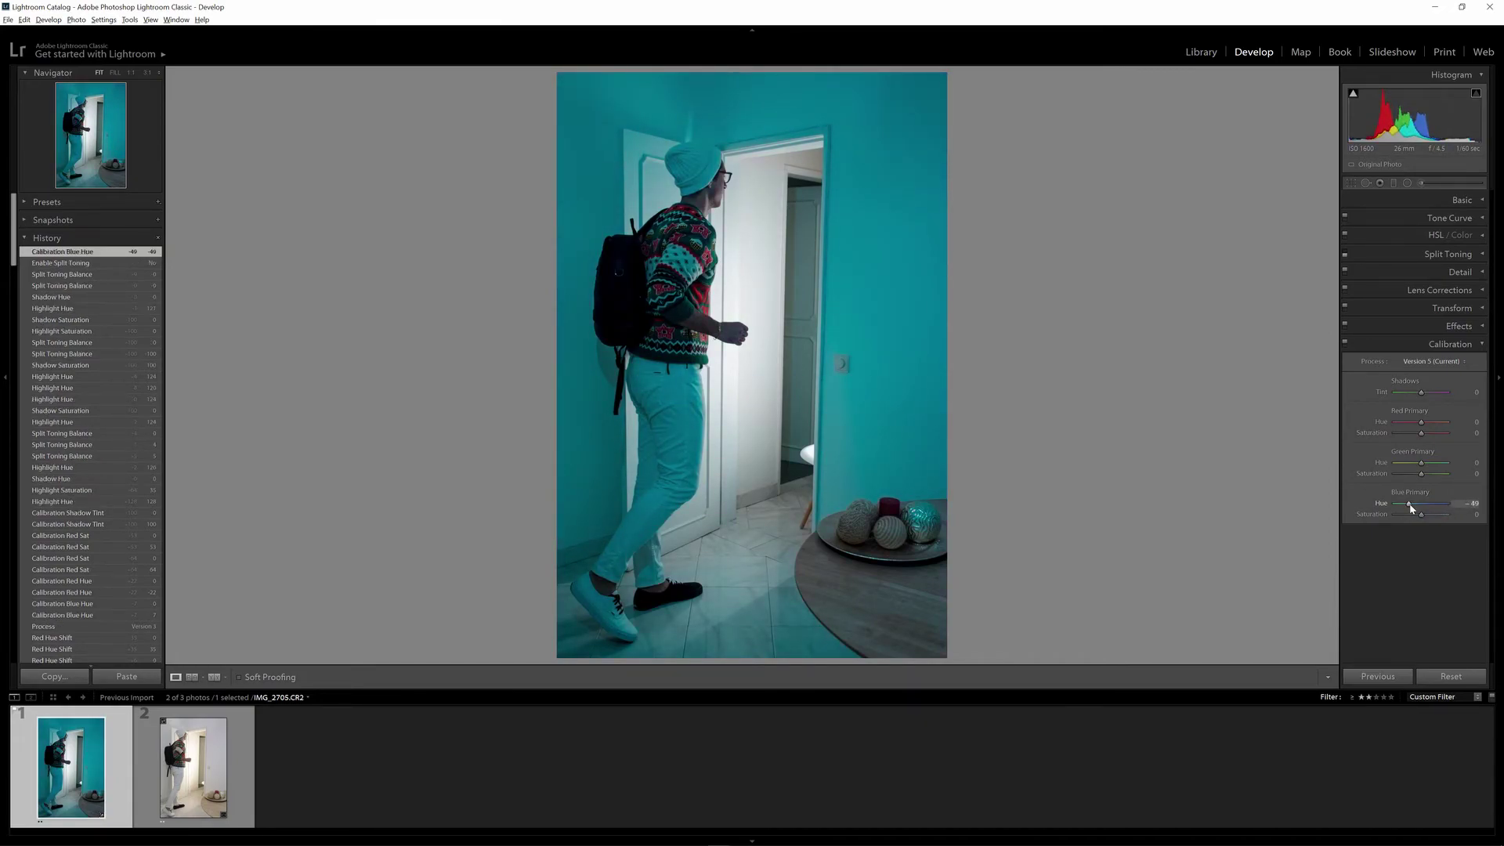
left_click_drag(1411, 508, 1414, 509)
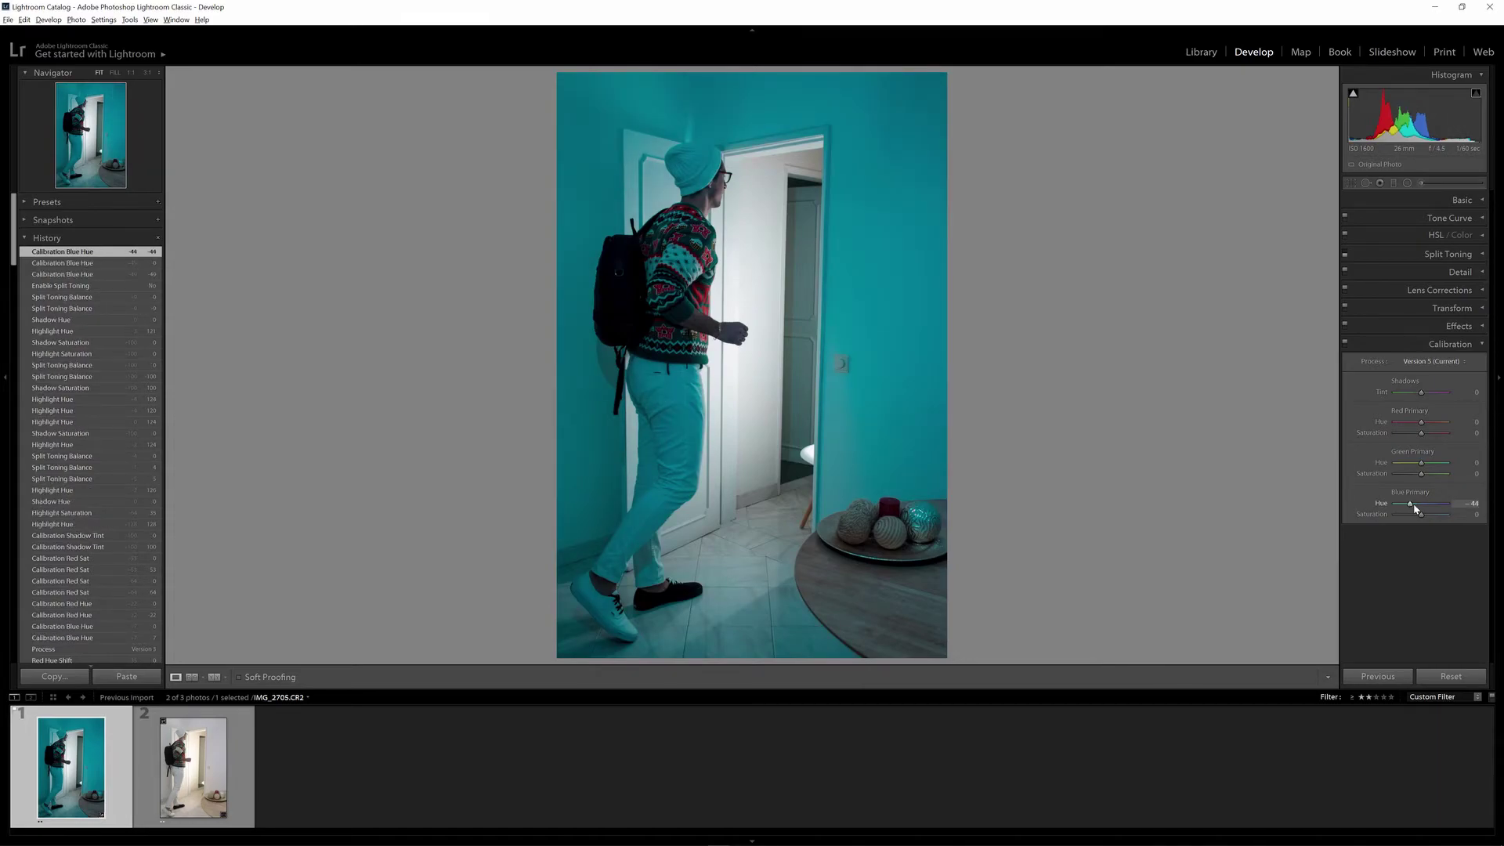
double_click(1415, 509)
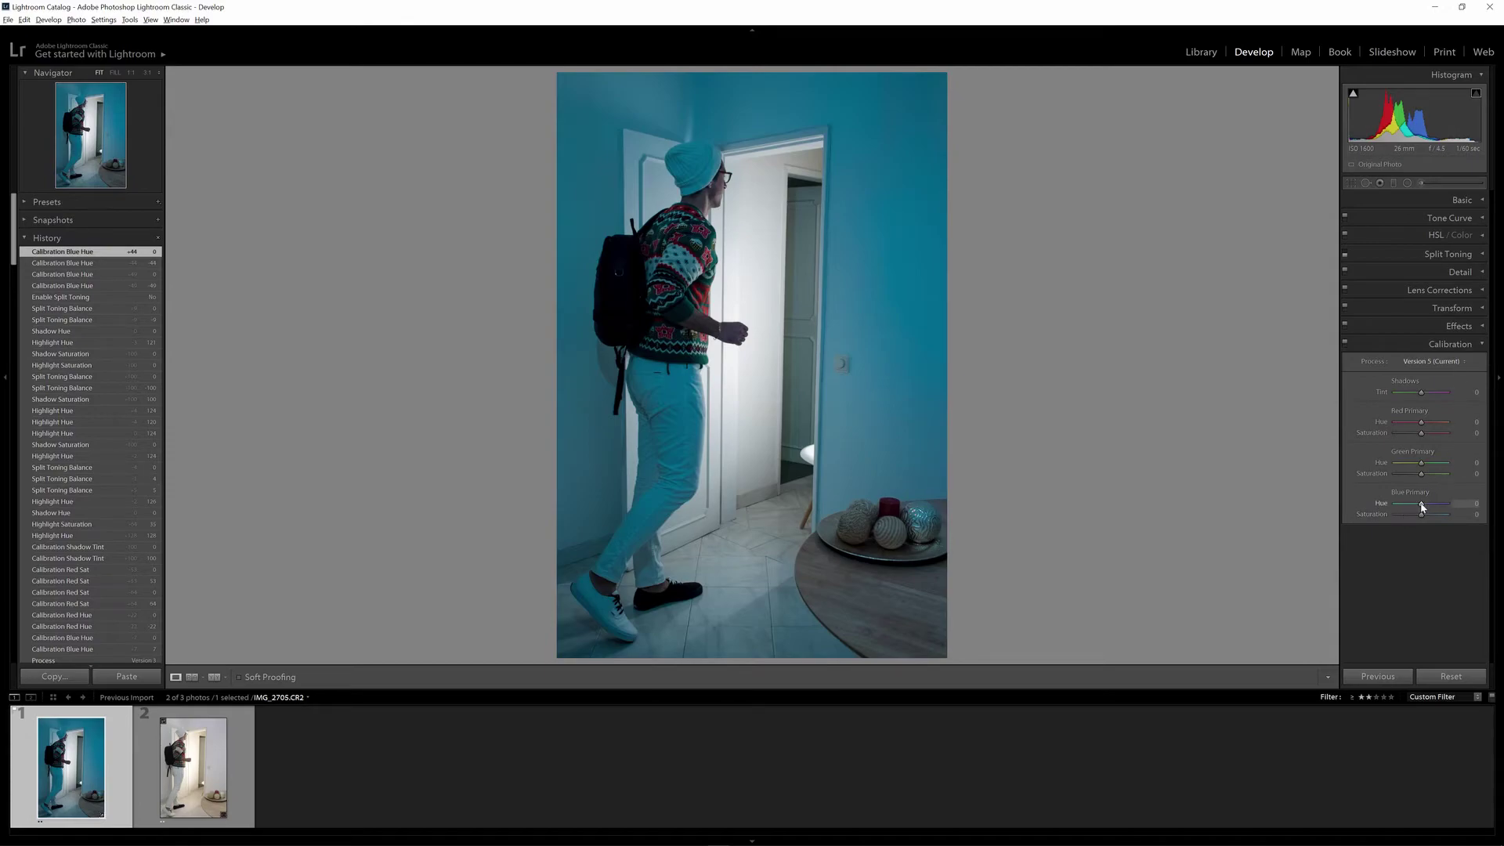
Set the Blue Primary hue to -5 and close the Calibration settings
left_click_drag(1422, 507, 1424, 507)
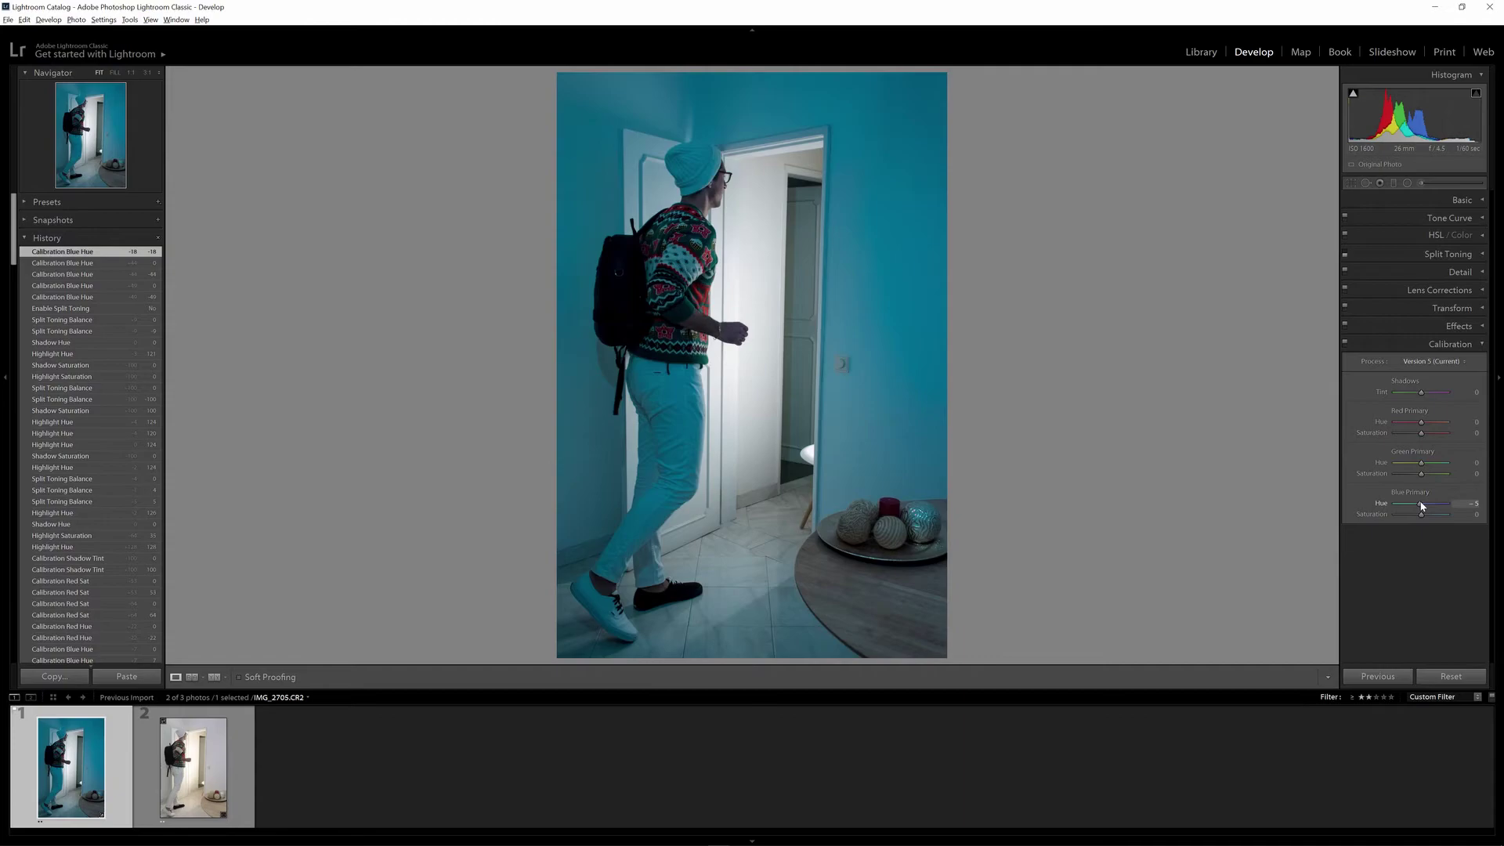
left_click_drag(1422, 505, 1422, 506)
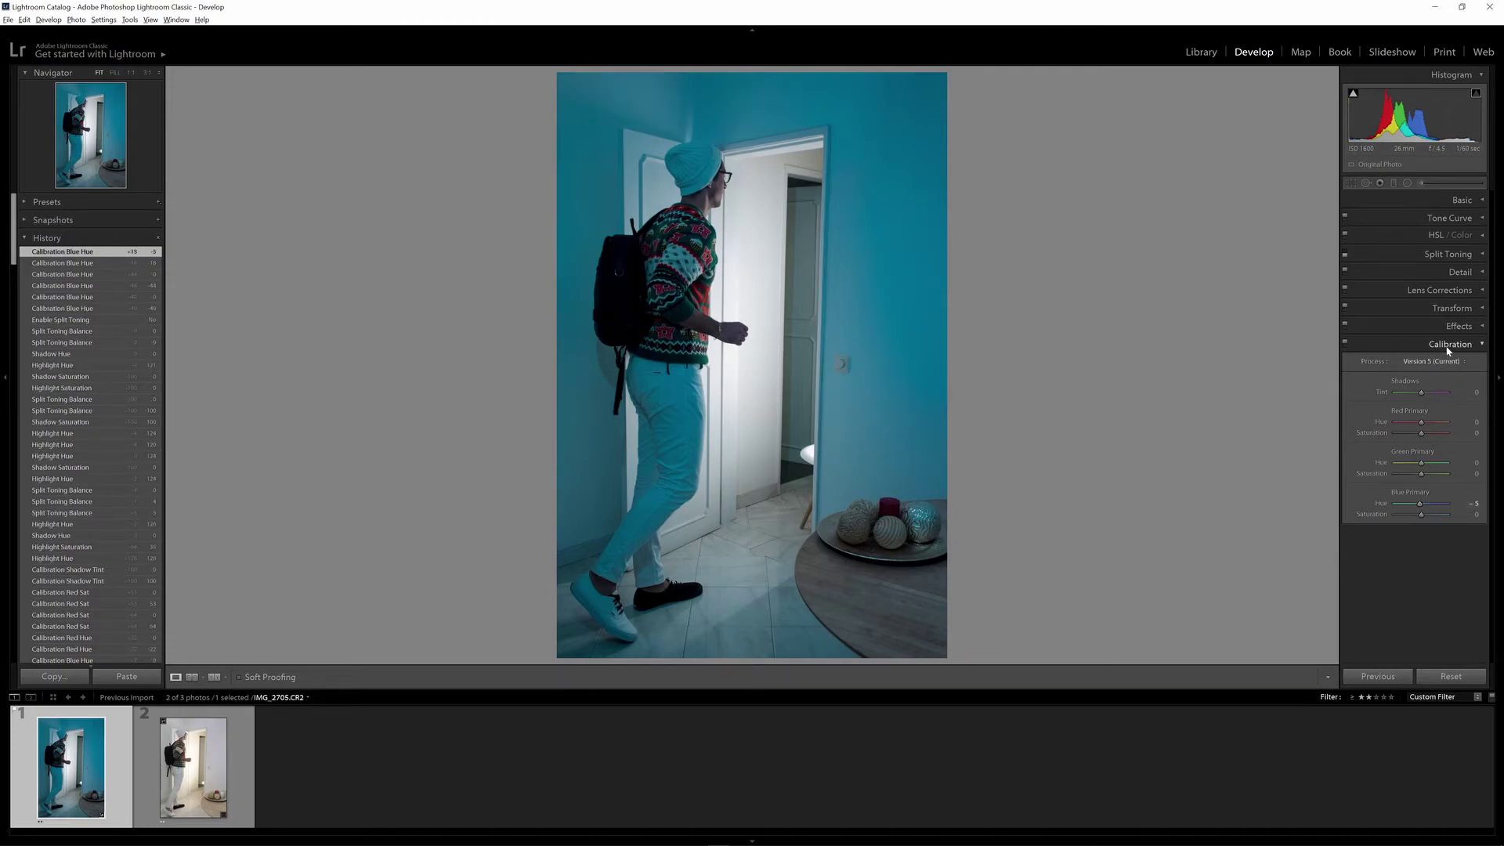
left_click(1450, 347)
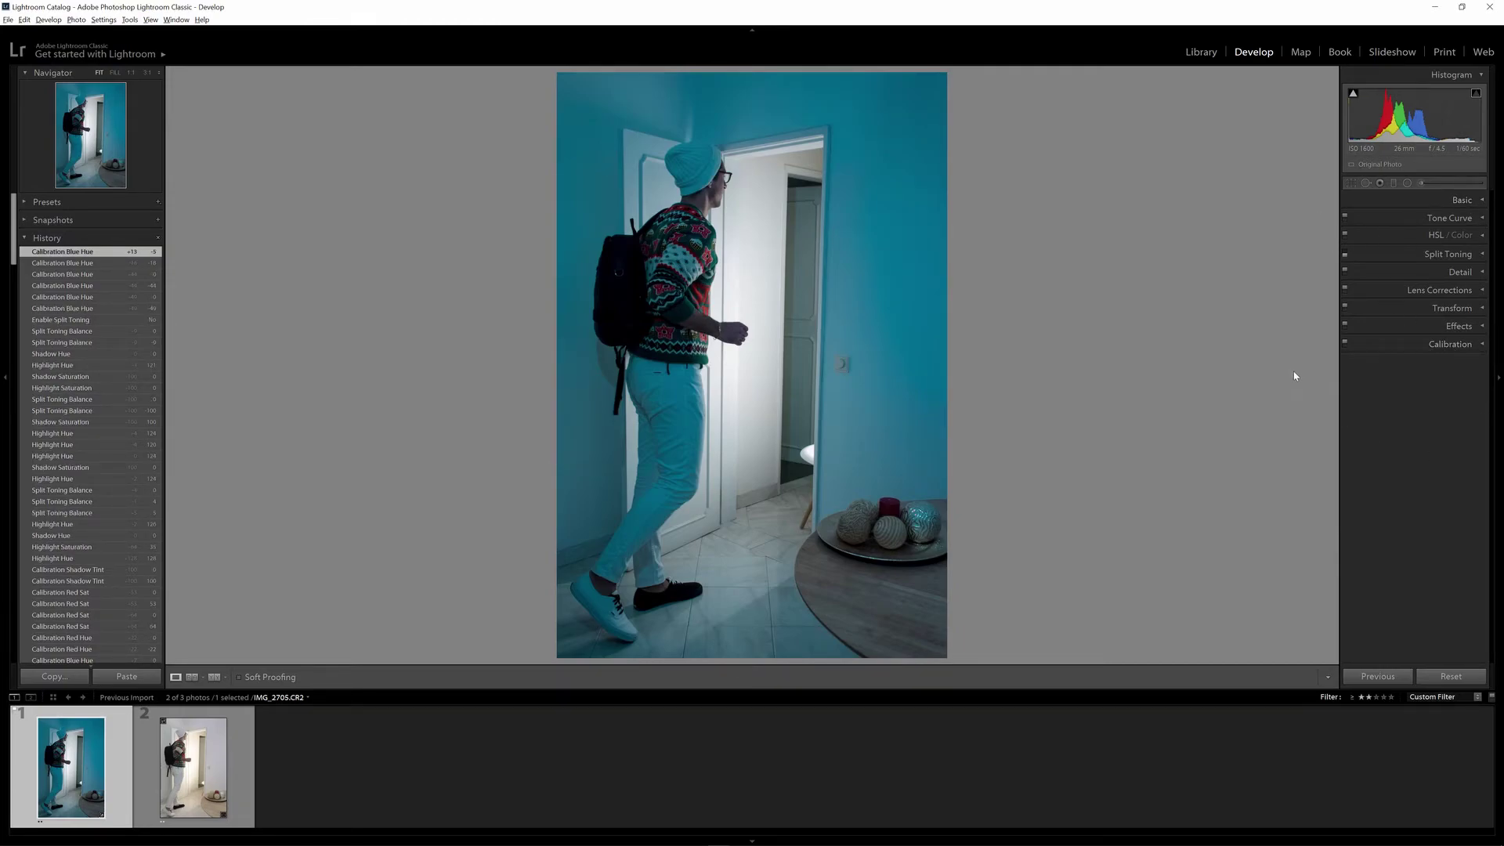
Center the Detail preview on the man's face and set sharpening Amount to 41, Radius to 0.5 and Detail to 75
left_click(1423, 274)
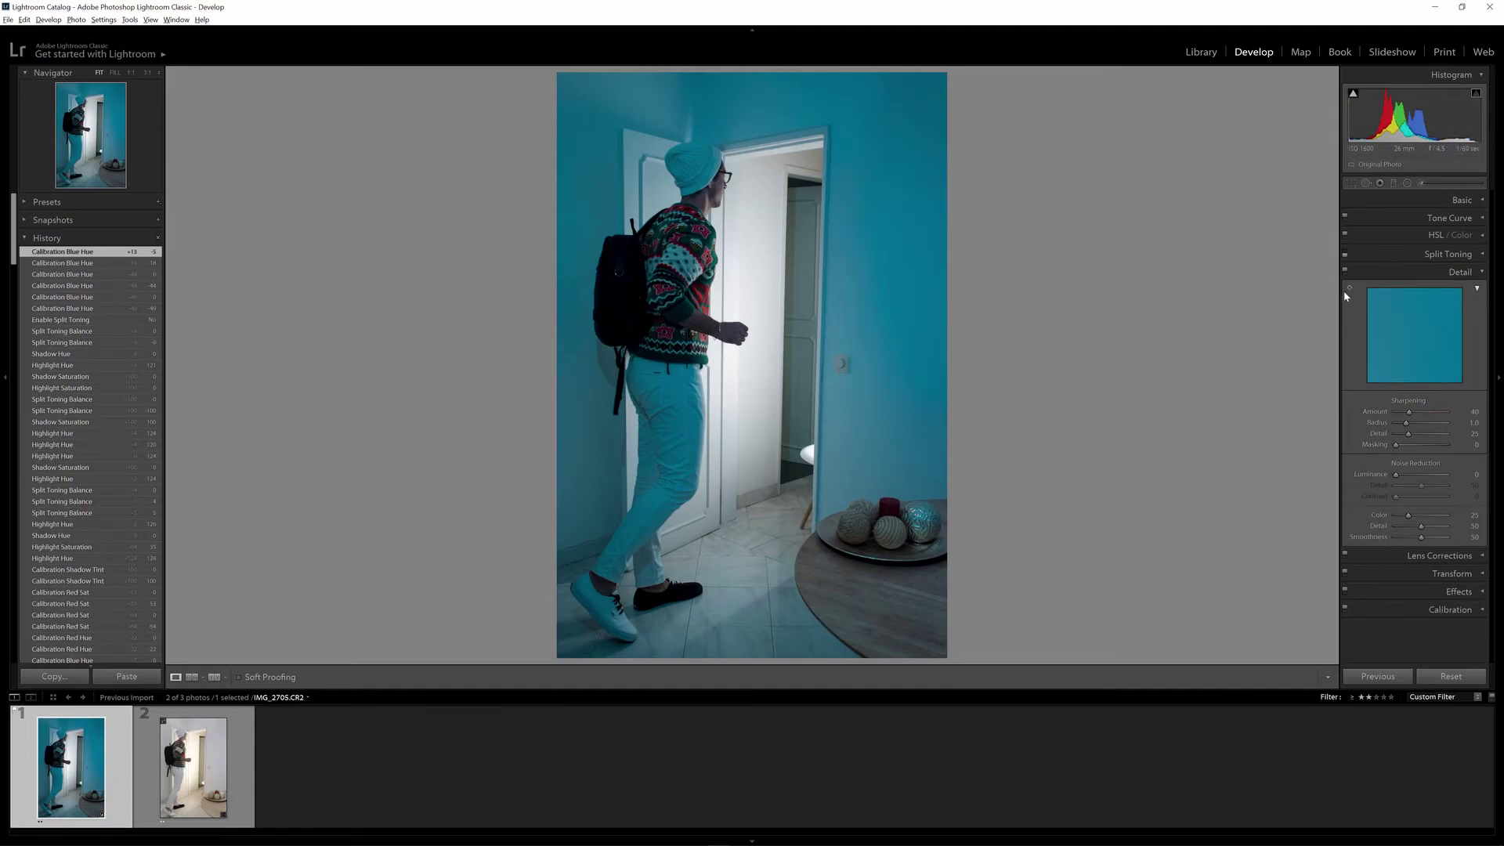
left_click_drag(1456, 305, 1443, 301)
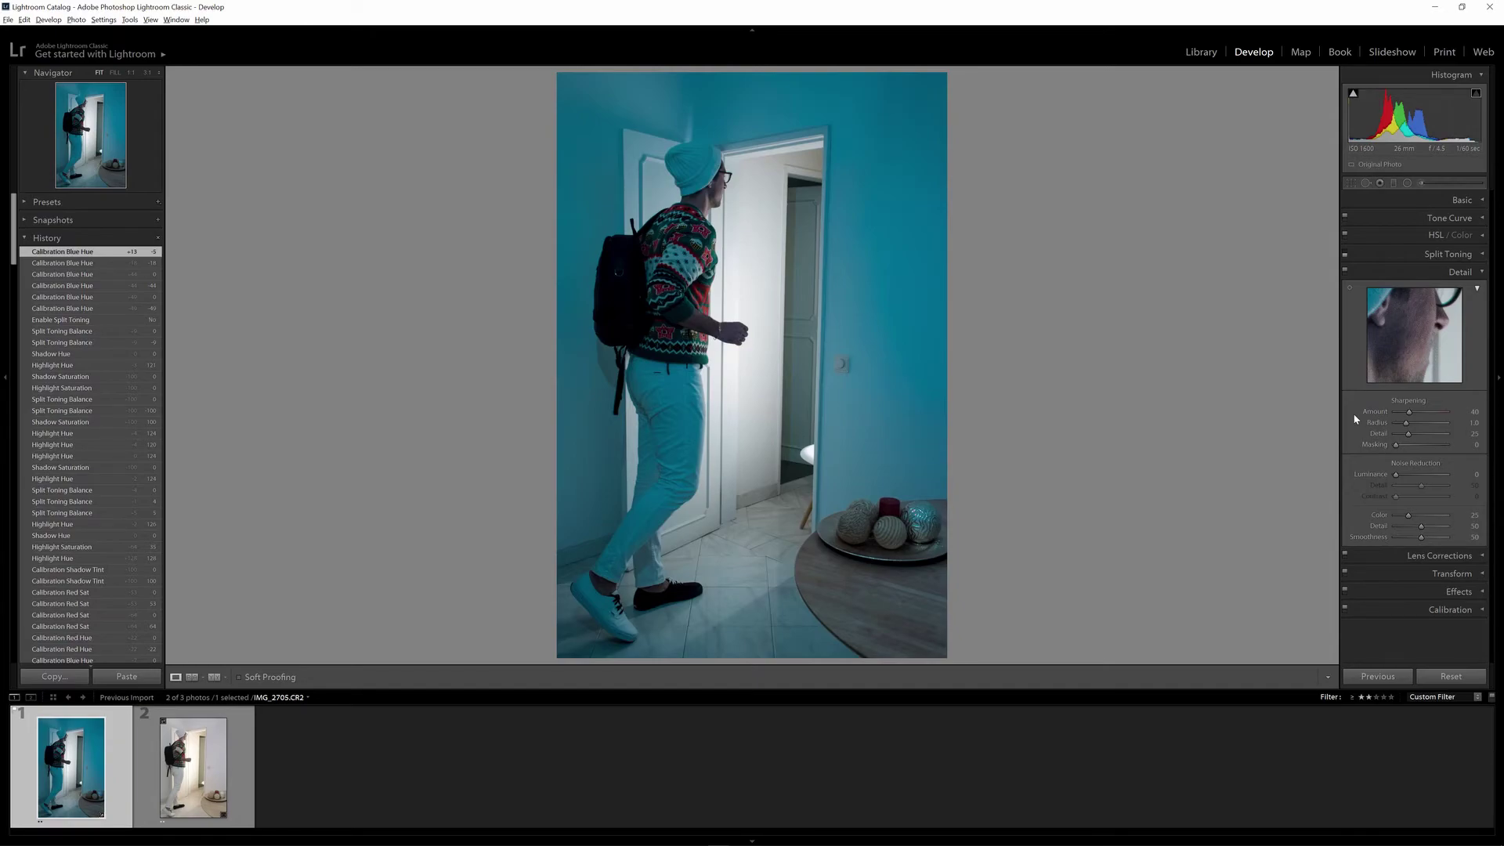
left_click_drag(1409, 412, 1448, 418)
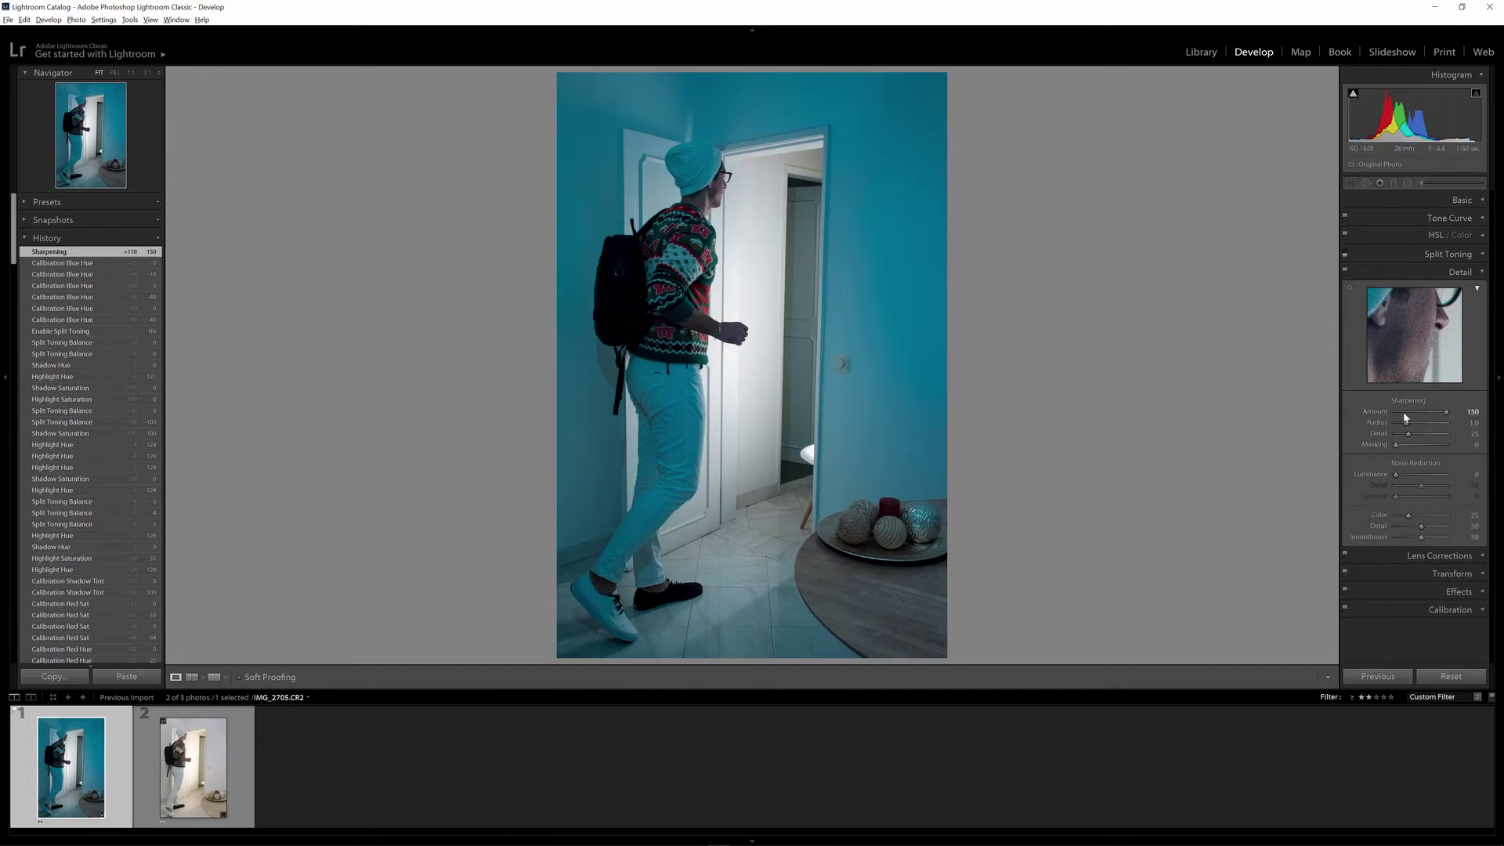
left_click_drag(1409, 434, 1457, 435)
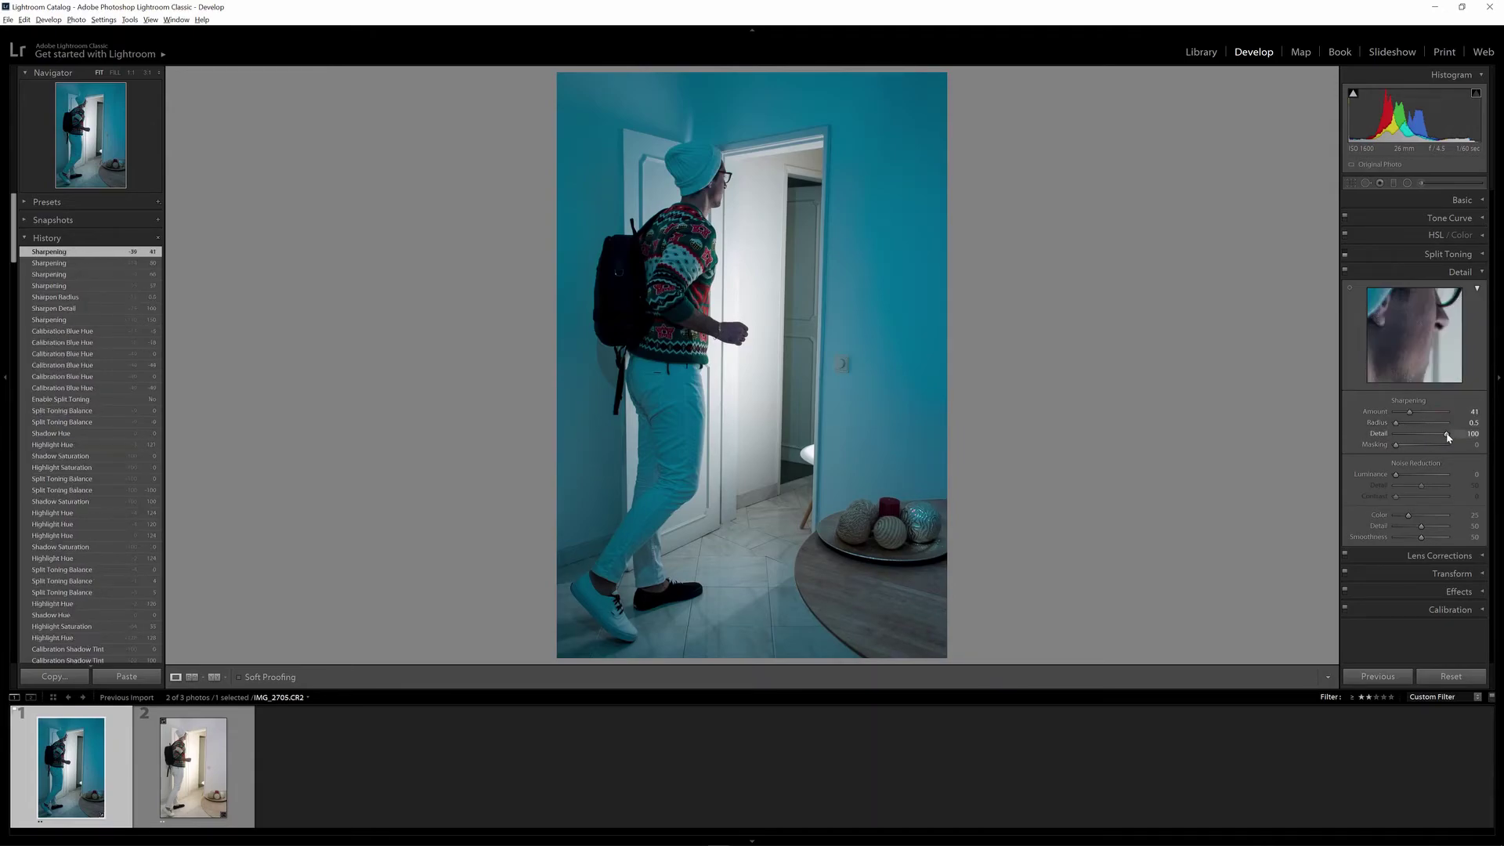
left_click_drag(1446, 434, 1436, 436)
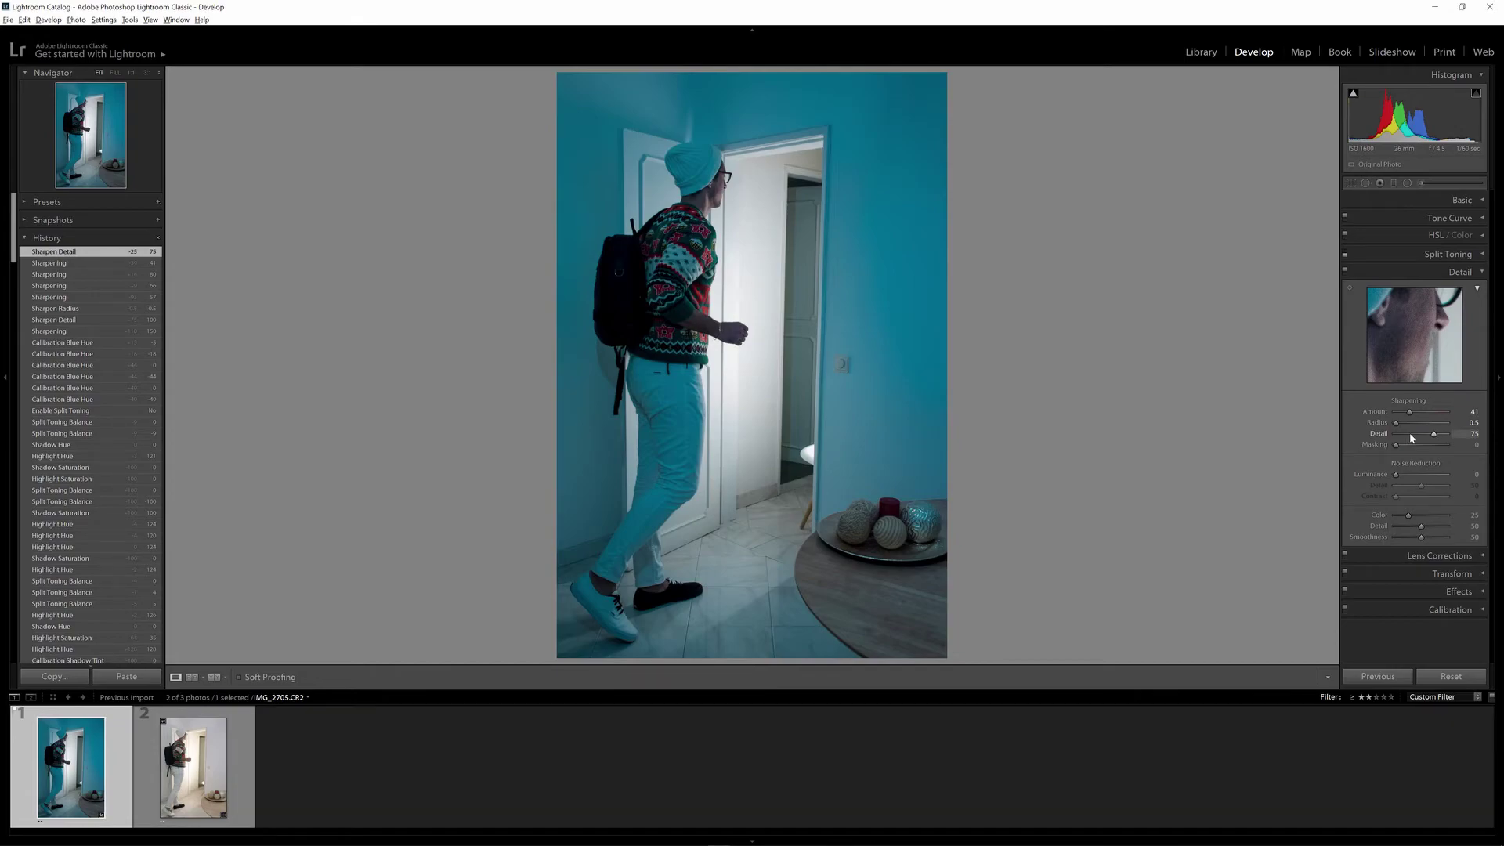
Set the sharpening Masking to 66 while previewing the mask, and raise the sharpening Amount to 51
key("alt")
left_click_drag(1400, 448, 1434, 457)
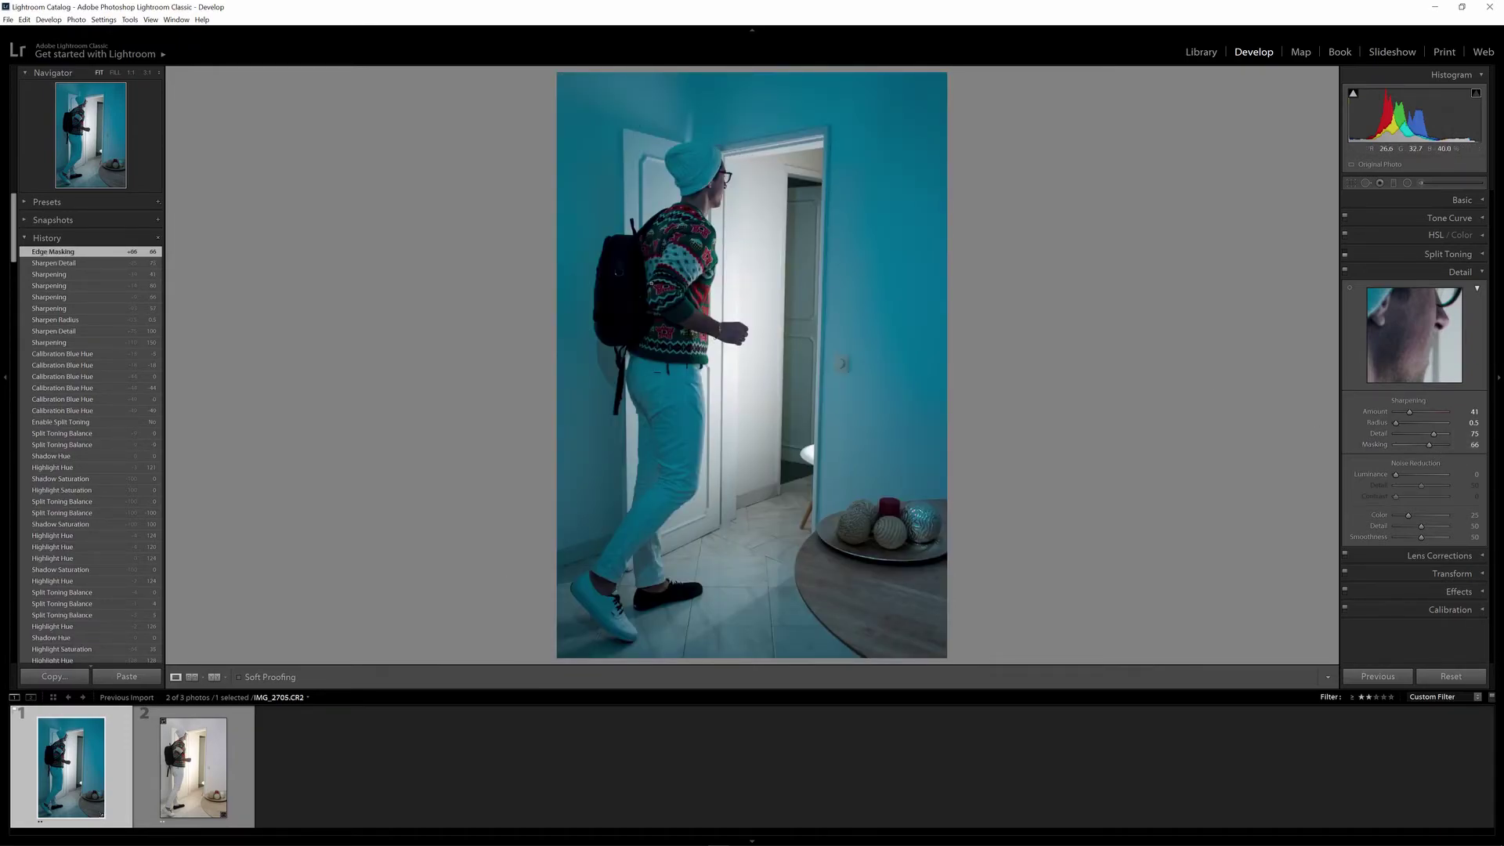
left_click_drag(1410, 412, 1414, 412)
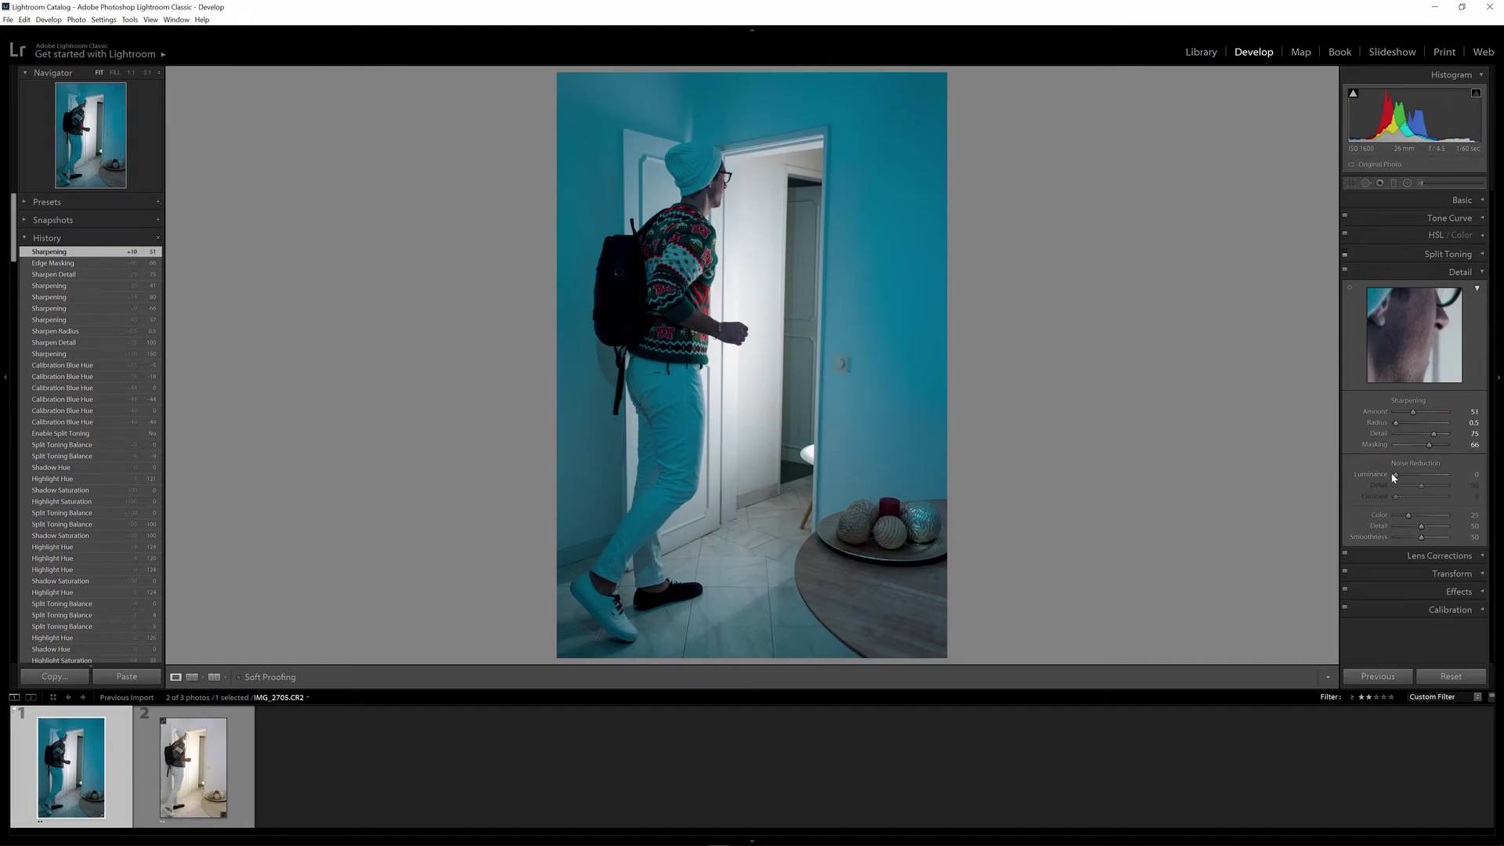
Try luminance noise reduction at 100 and reset it to 0, setting its Detail to 100 and the color Smoothness to 32
left_click_drag(1395, 475, 1454, 474)
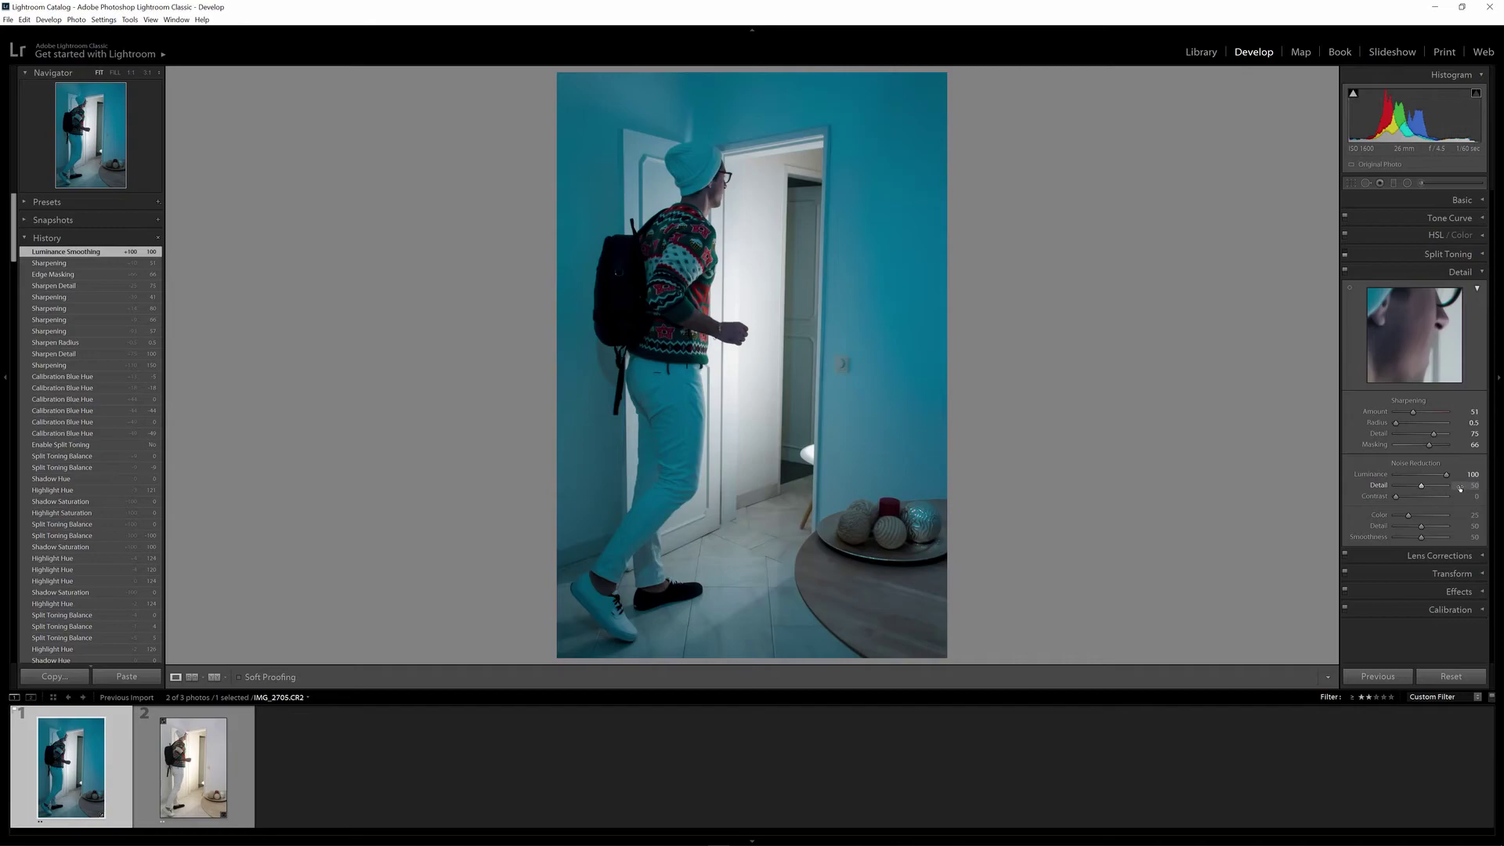
left_click_drag(1423, 489, 1455, 492)
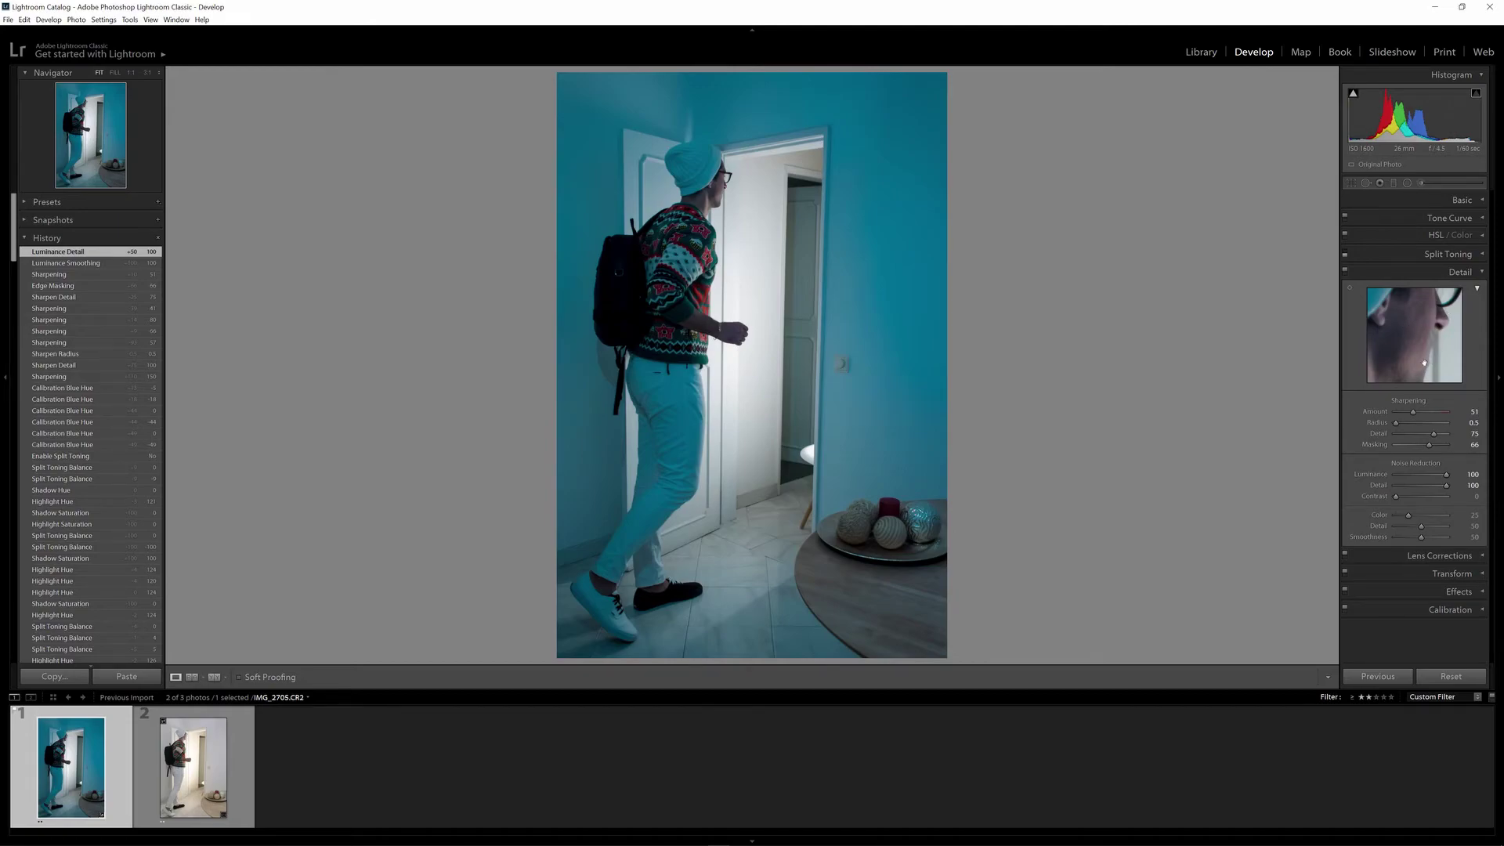
left_click_drag(1422, 501, 1407, 543)
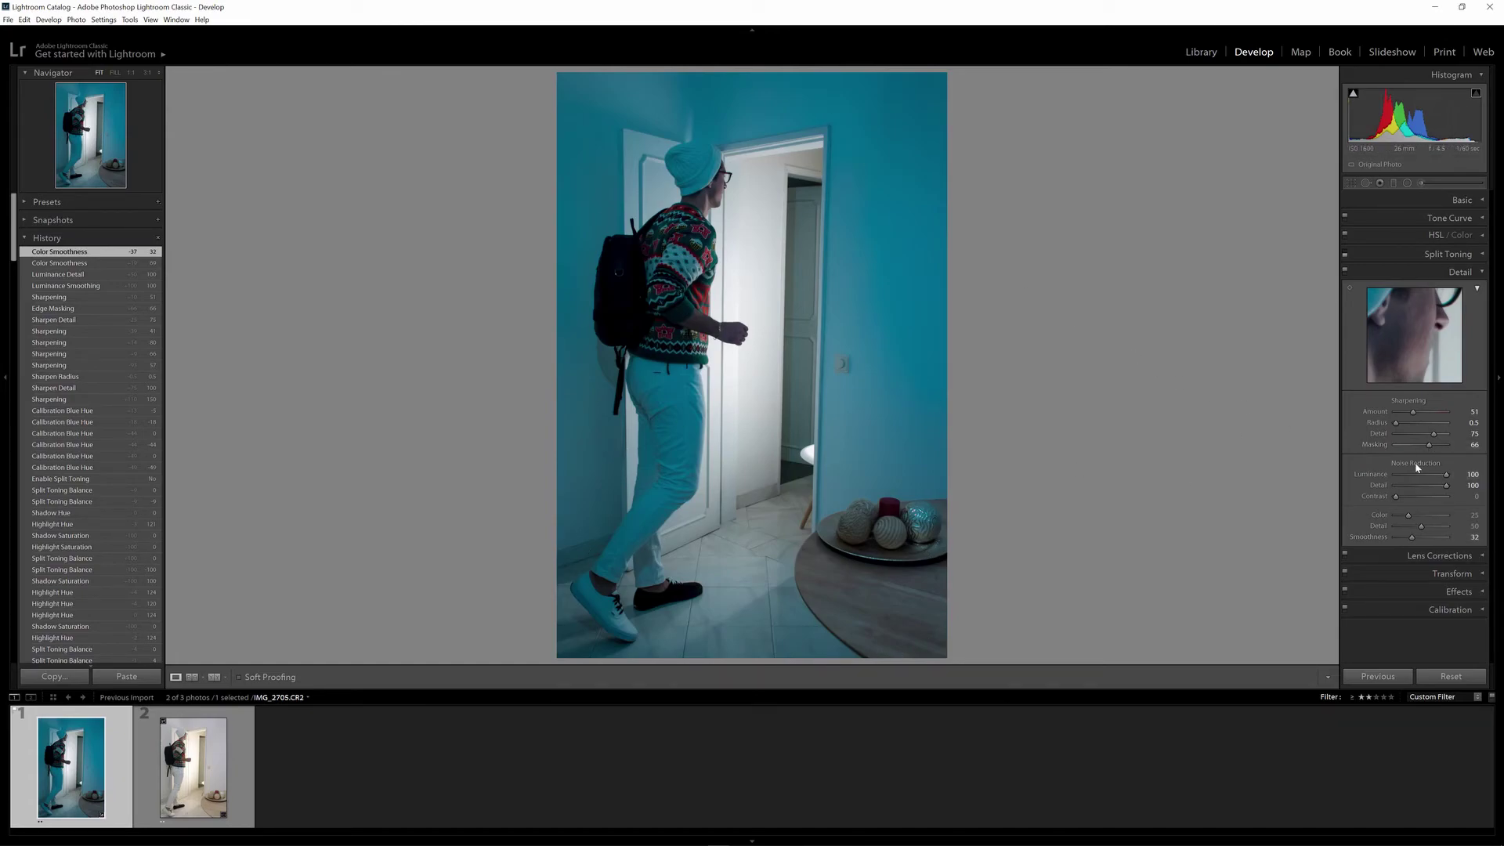
mouse_move(1446, 475)
left_mouse_down()
mouse_move(1395, 475)
mouse_move(1462, 476)
left_mouse_up()
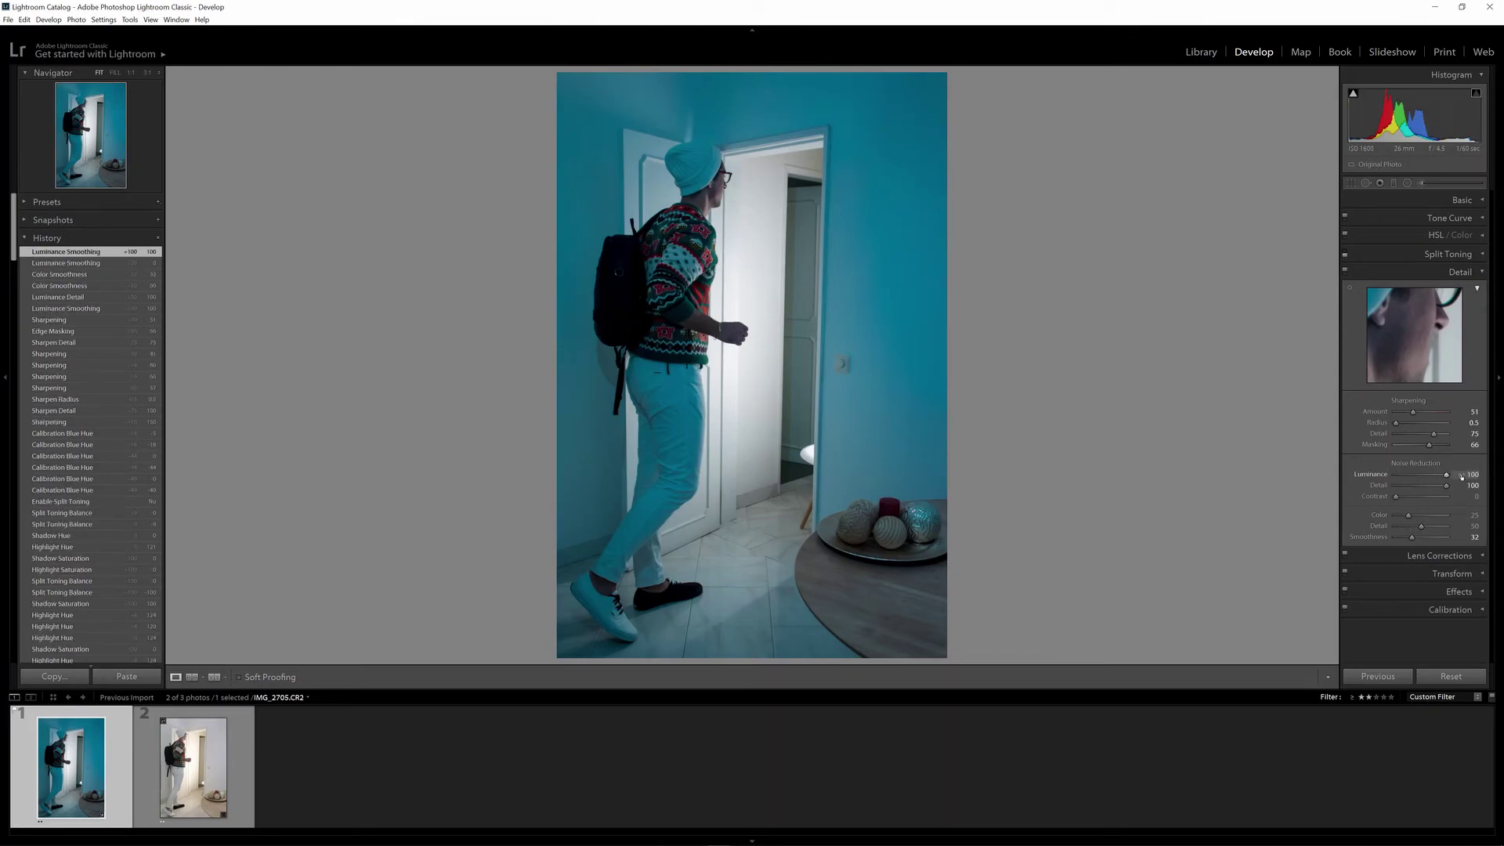
double_click(1447, 476)
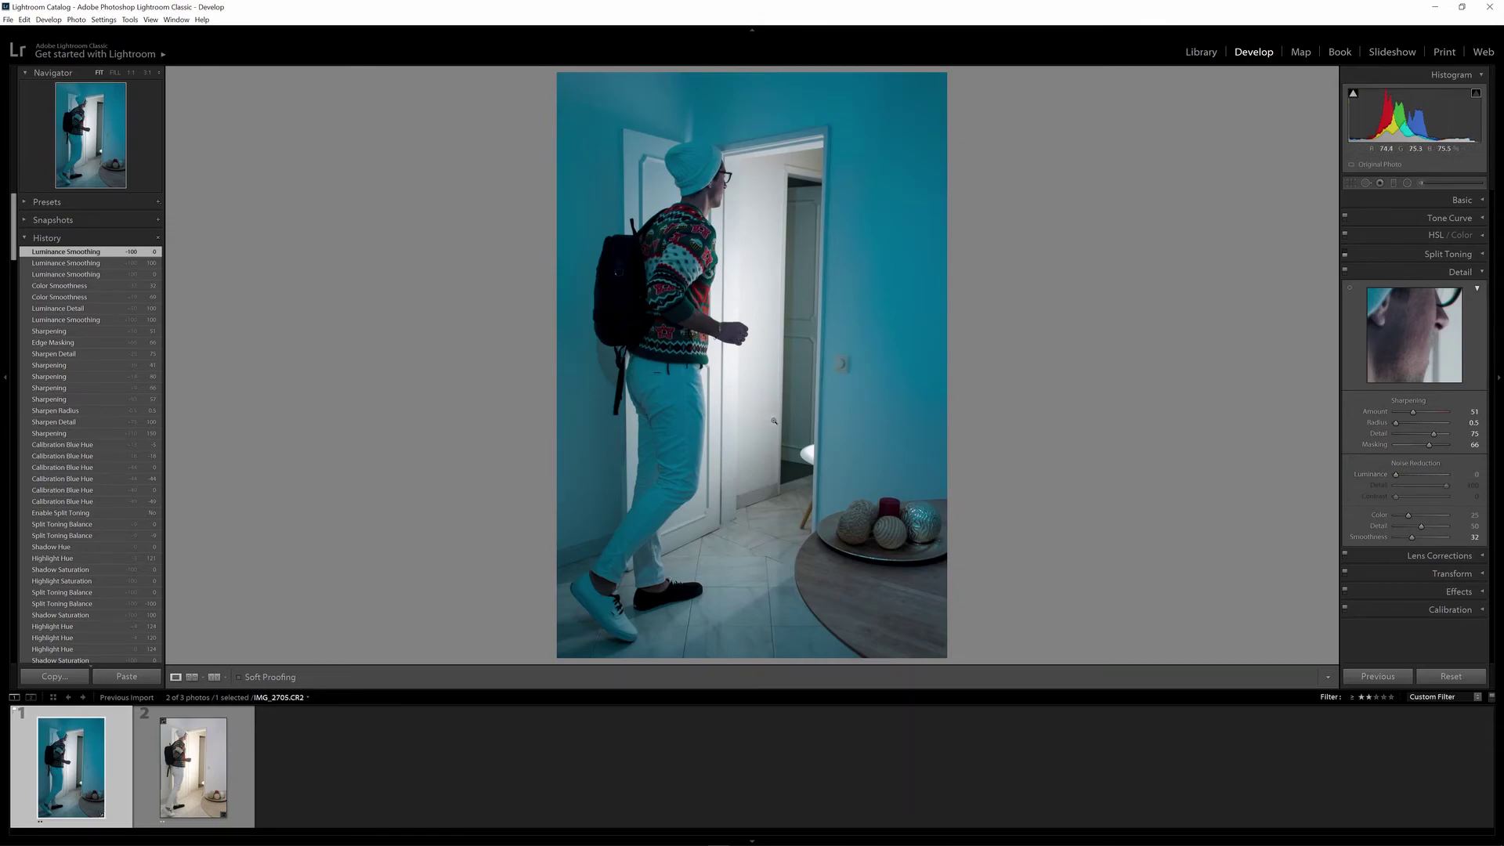
Set the sharpening Amount to 27 and close the Detail settings
left_click_drag(1404, 413, 1390, 415)
left_click_drag(1399, 417, 1402, 417)
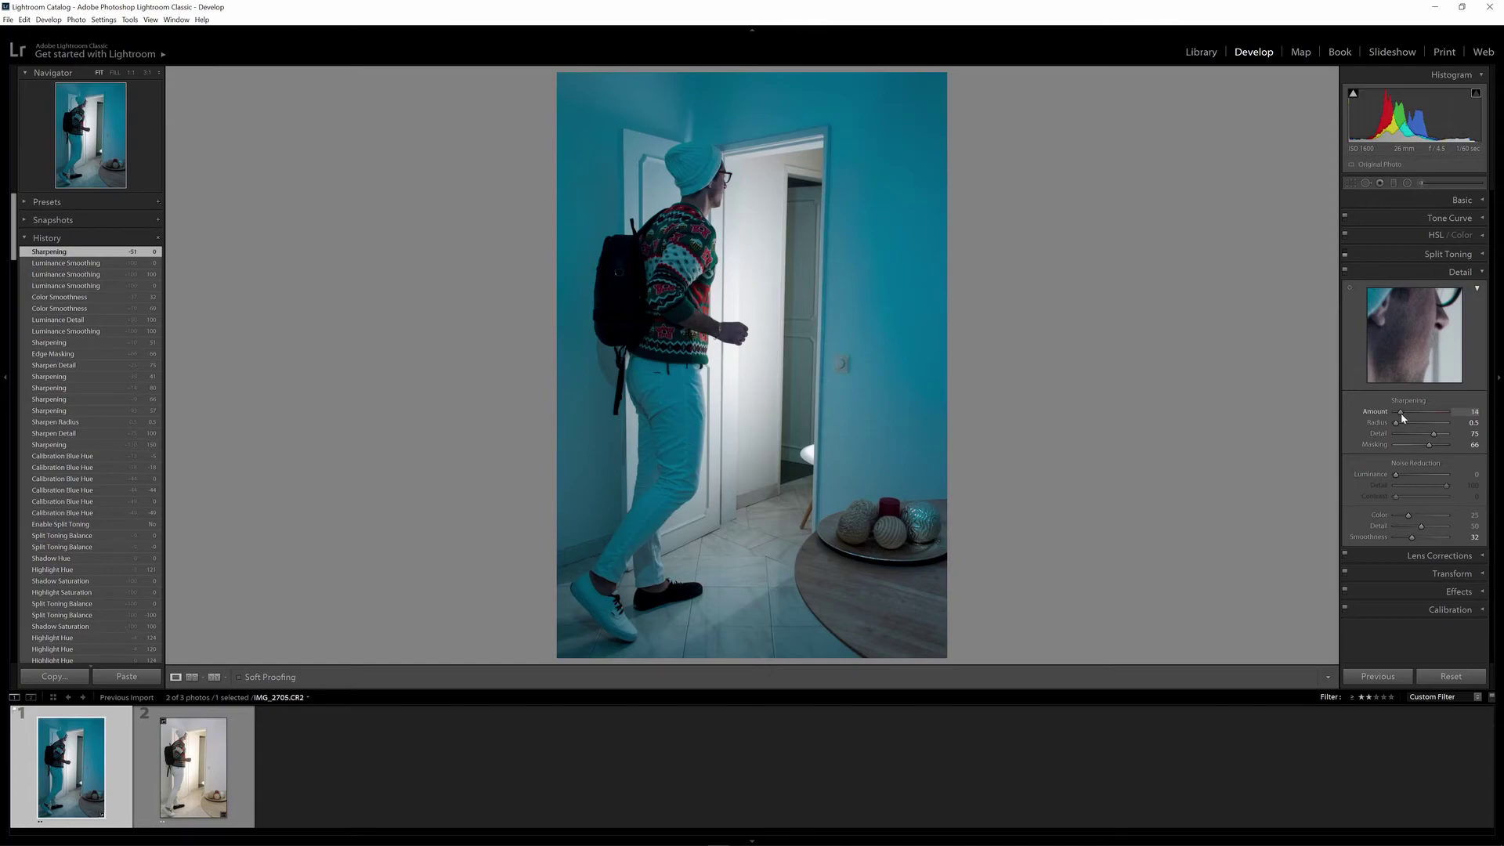
left_click_drag(1408, 419, 1403, 413)
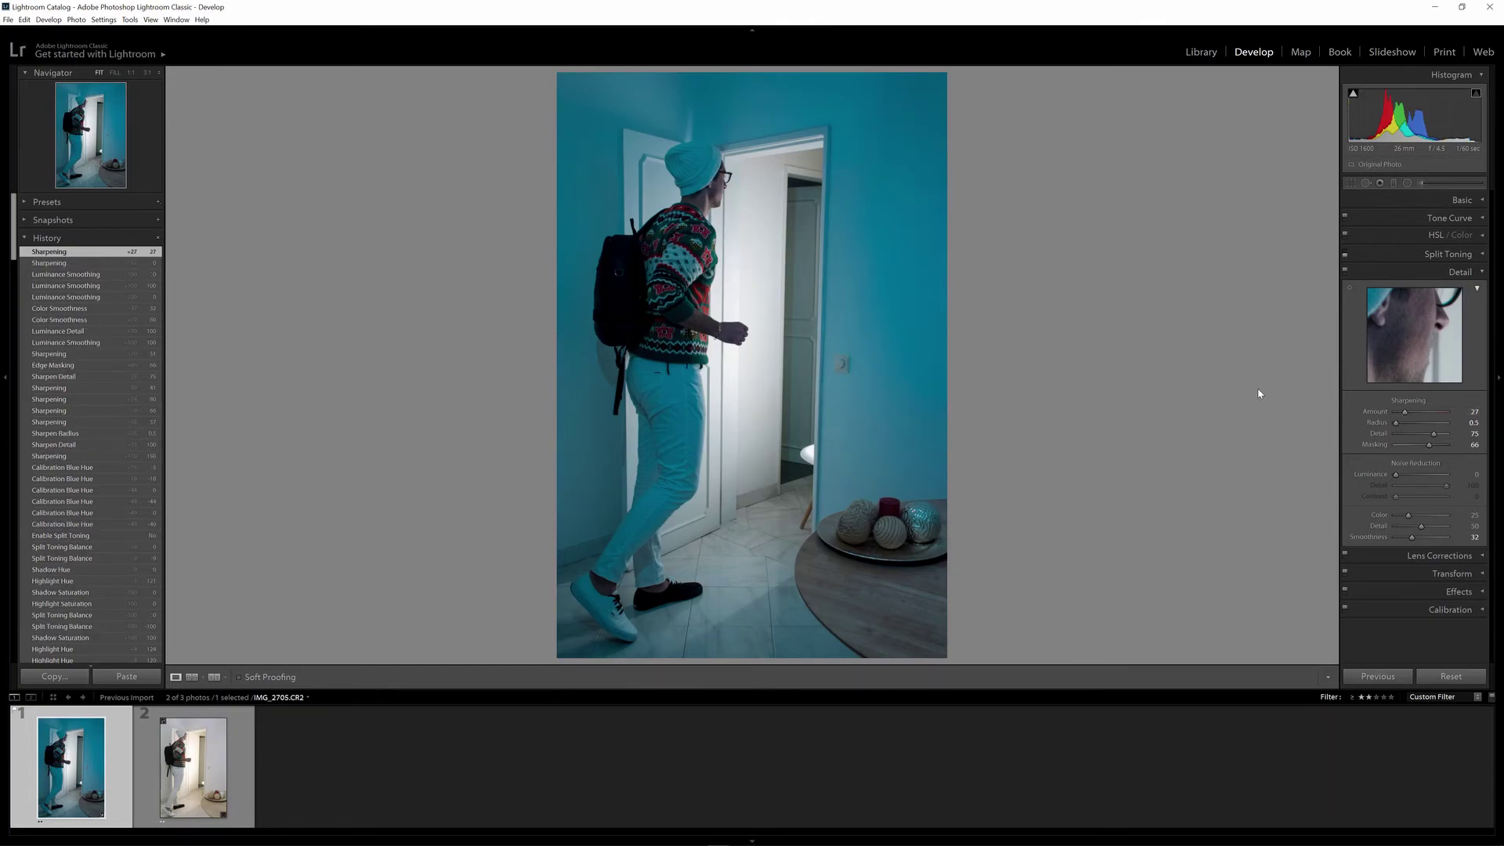
left_click(1459, 279)
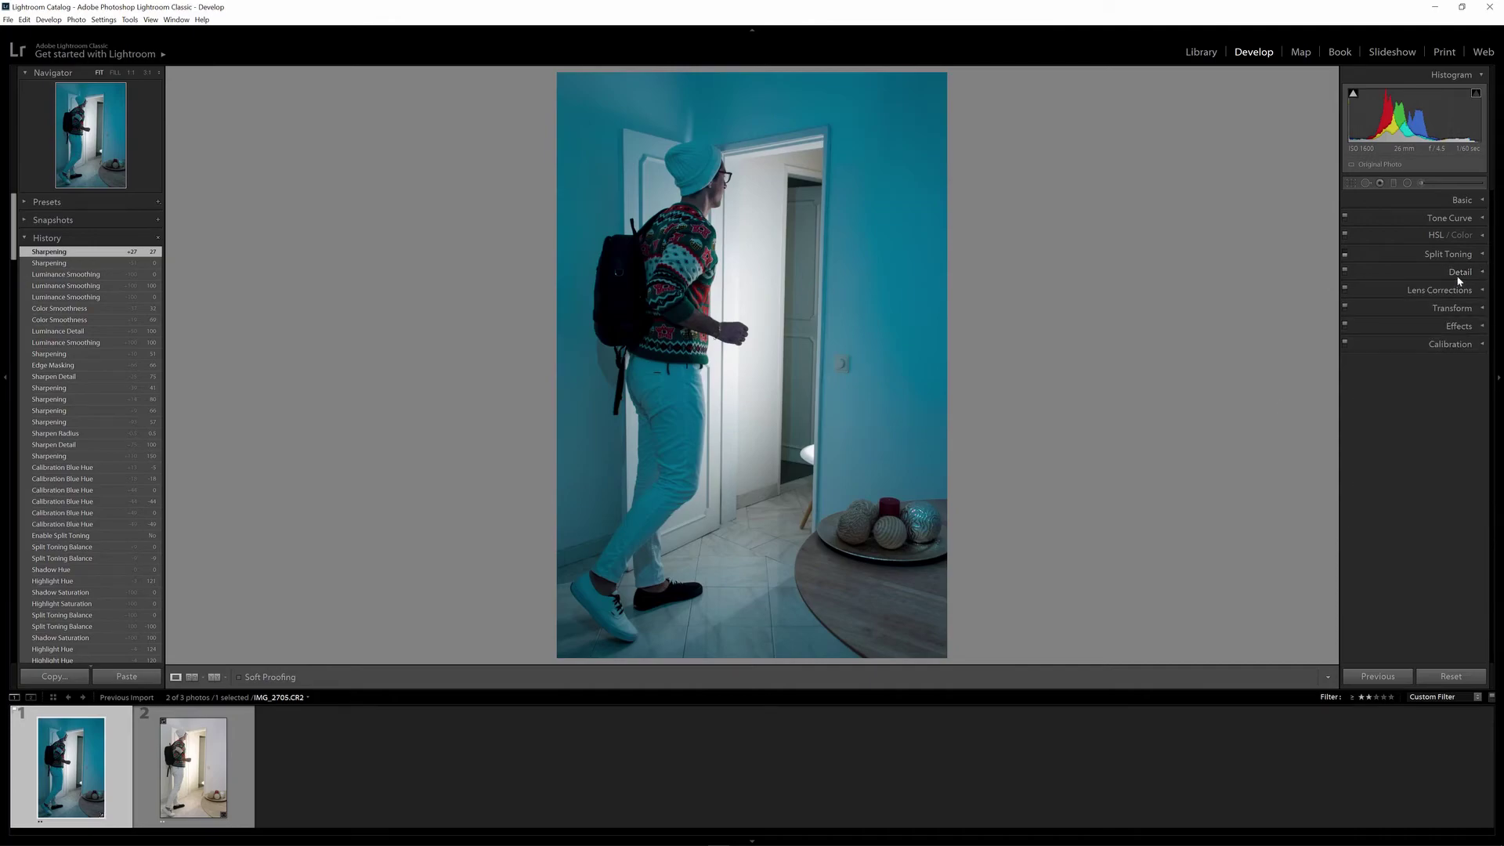
In Lens Corrections, try removing chromatic aberration, turn it back off, and enable the profile corrections
left_click(1450, 292)
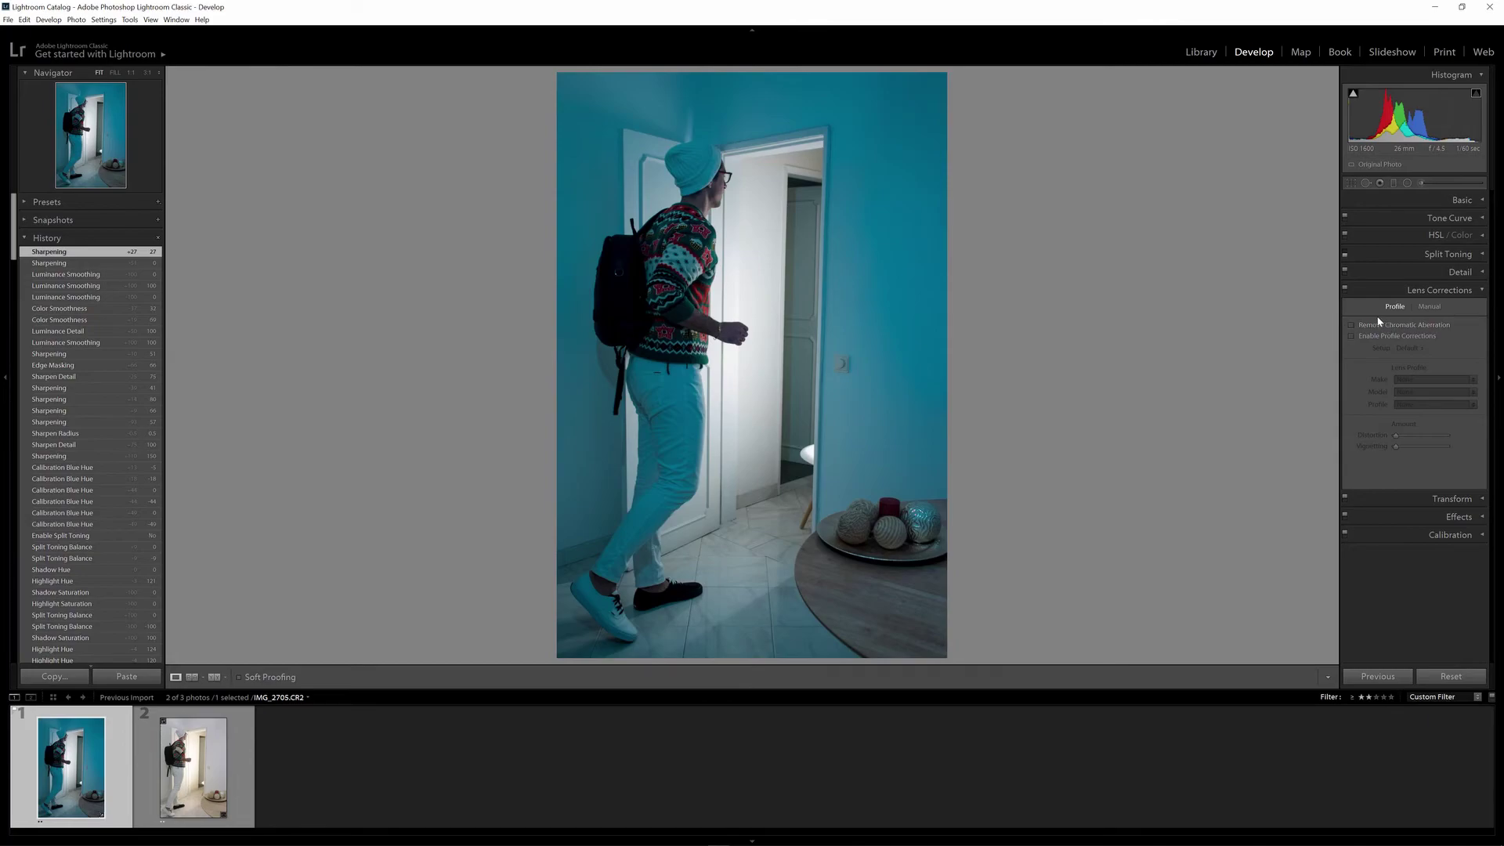
left_click(1352, 325)
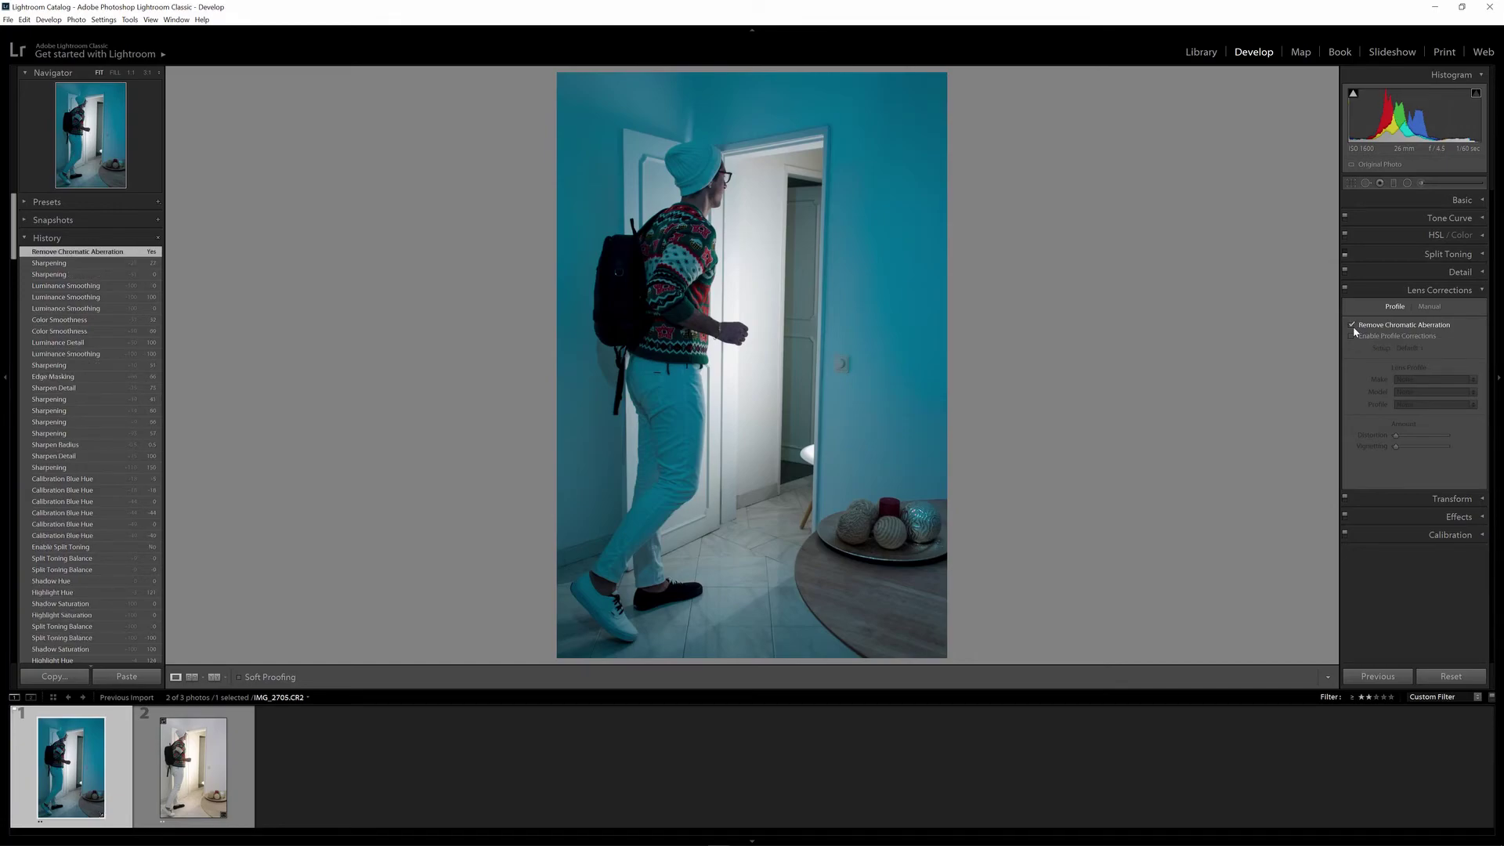
left_click(1352, 326)
left_click(1353, 336)
left_click(1353, 336)
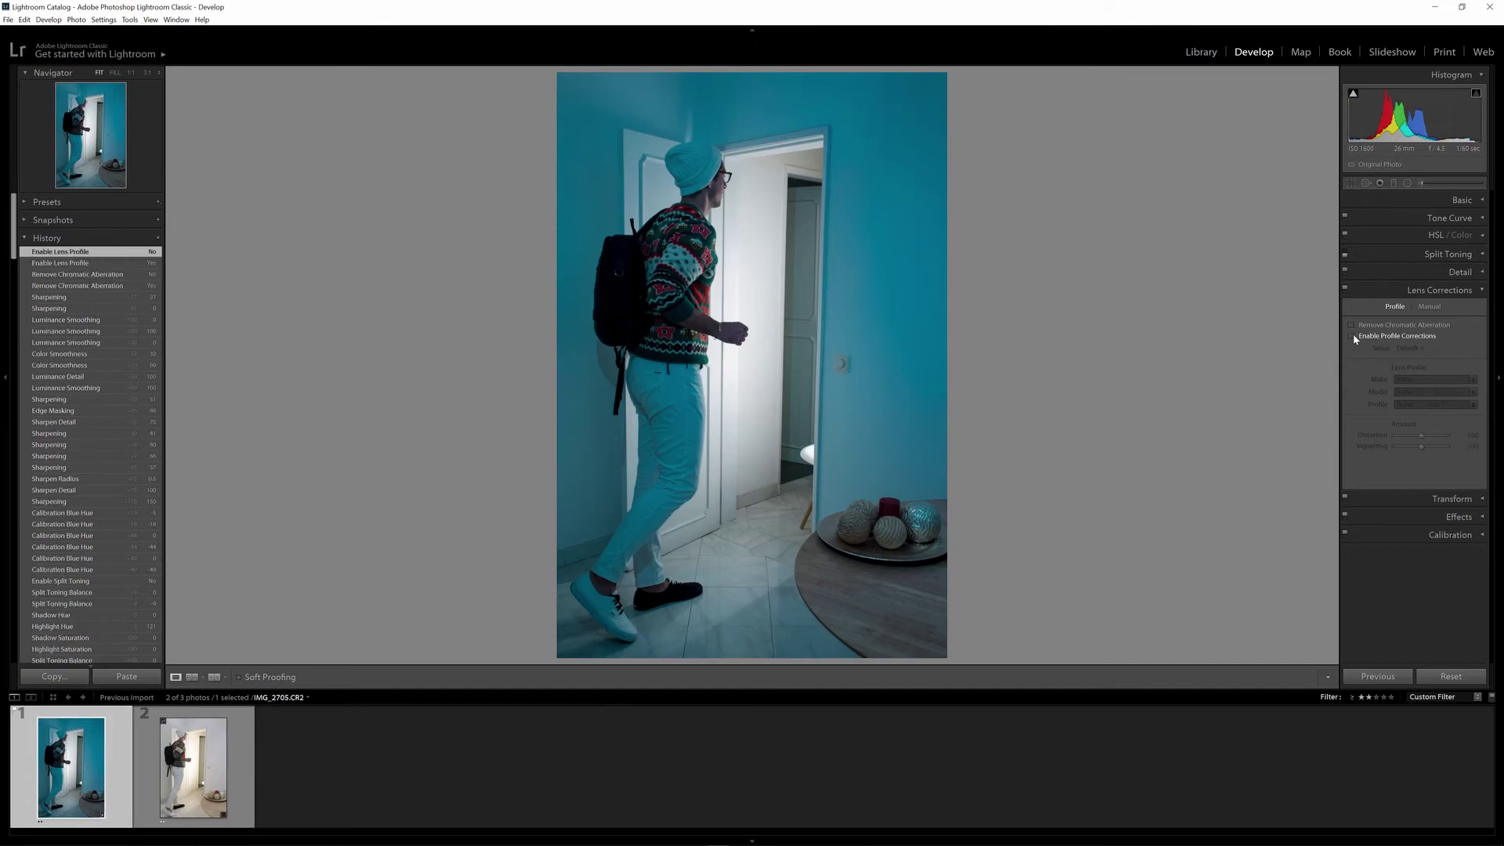
left_click(1353, 336)
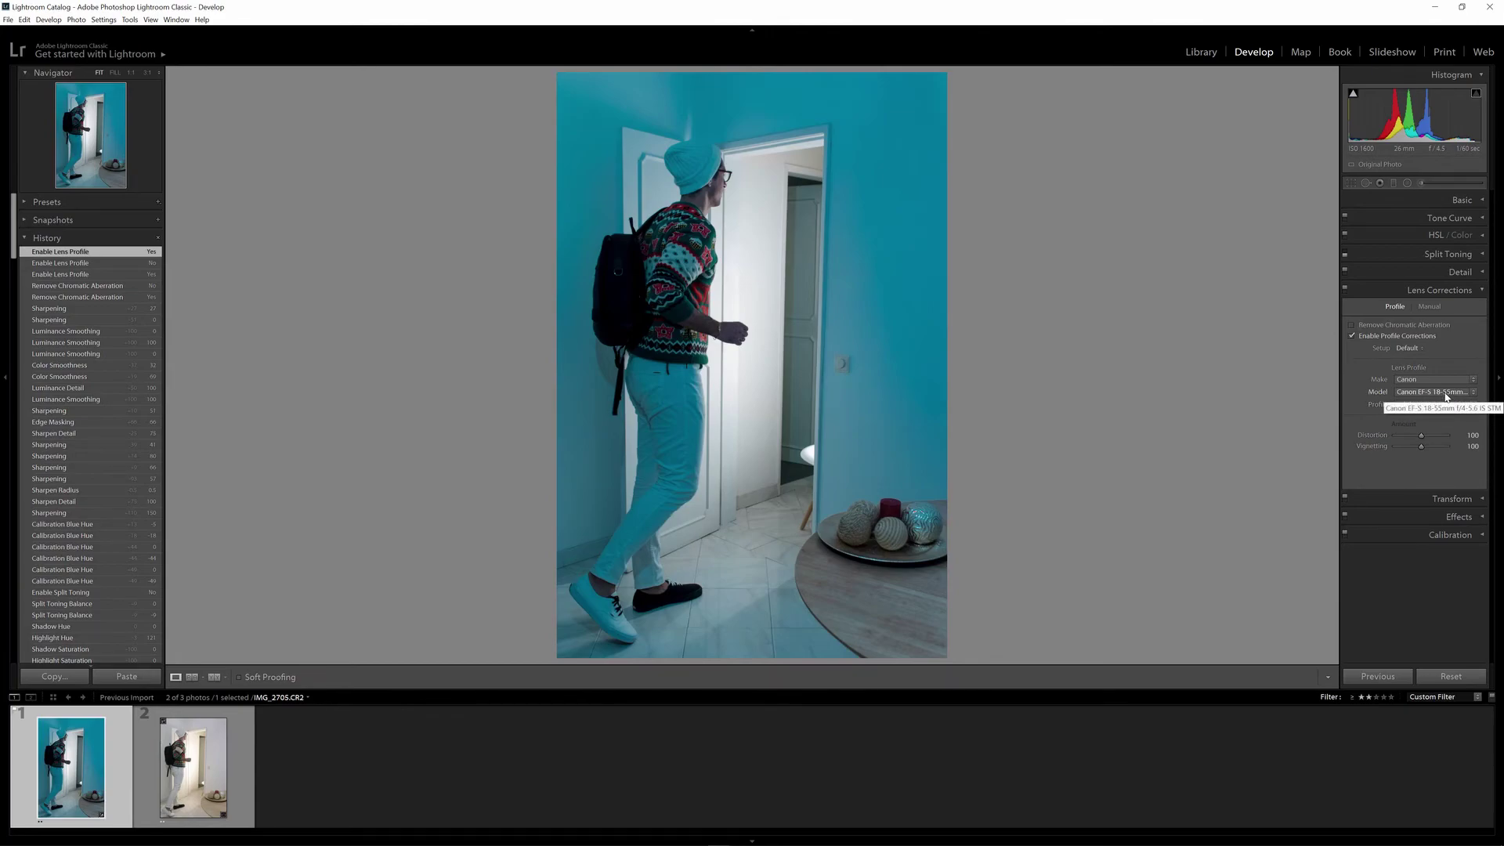
Compare the photo with profile corrections off and on, and try the profile Vignetting amount before returning it to 100
left_click(1352, 335)
left_click(1352, 335)
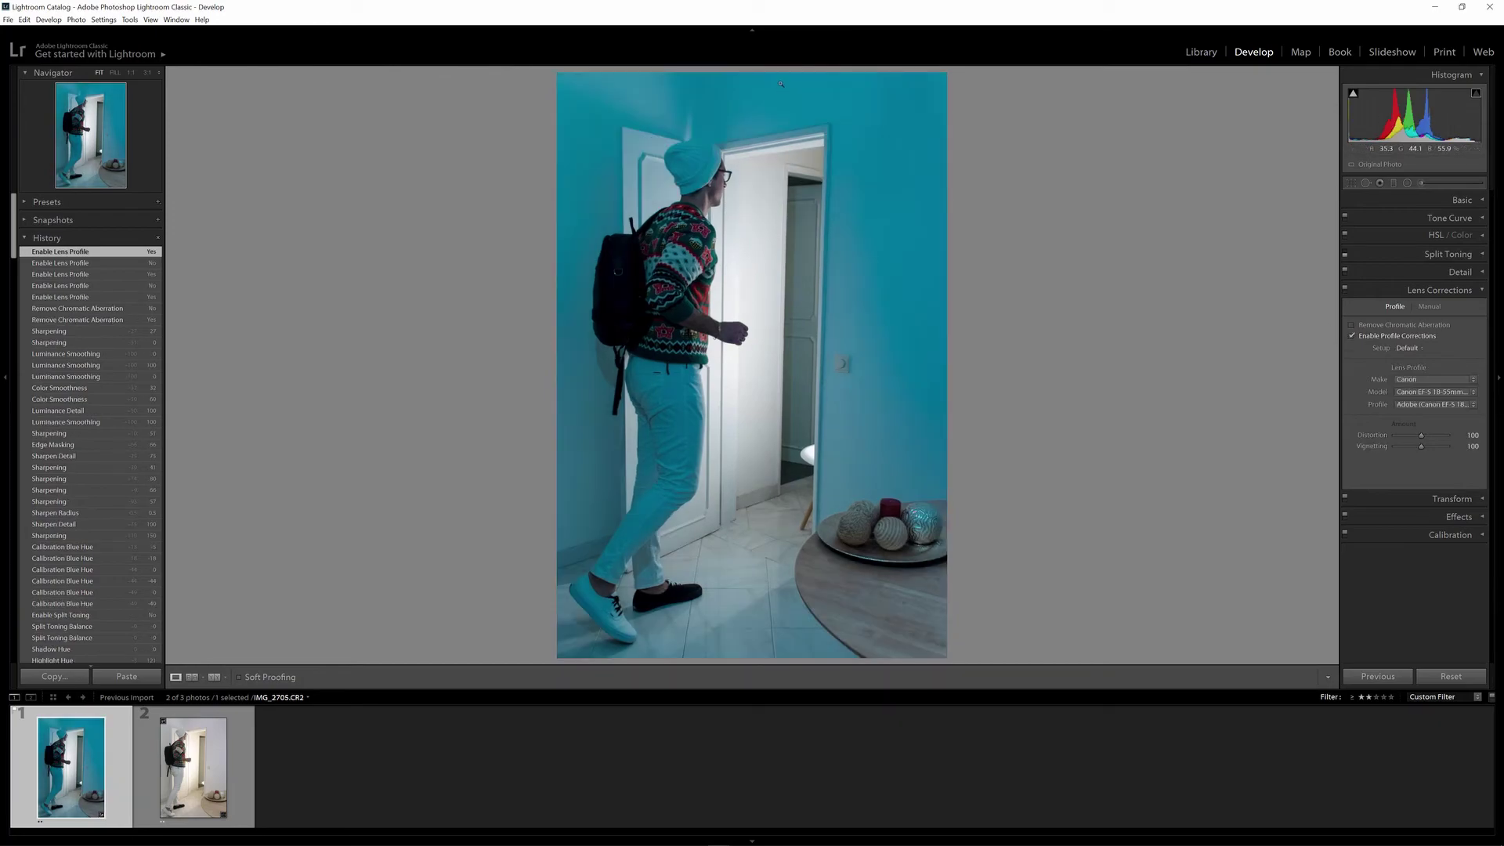
left_click(1353, 336)
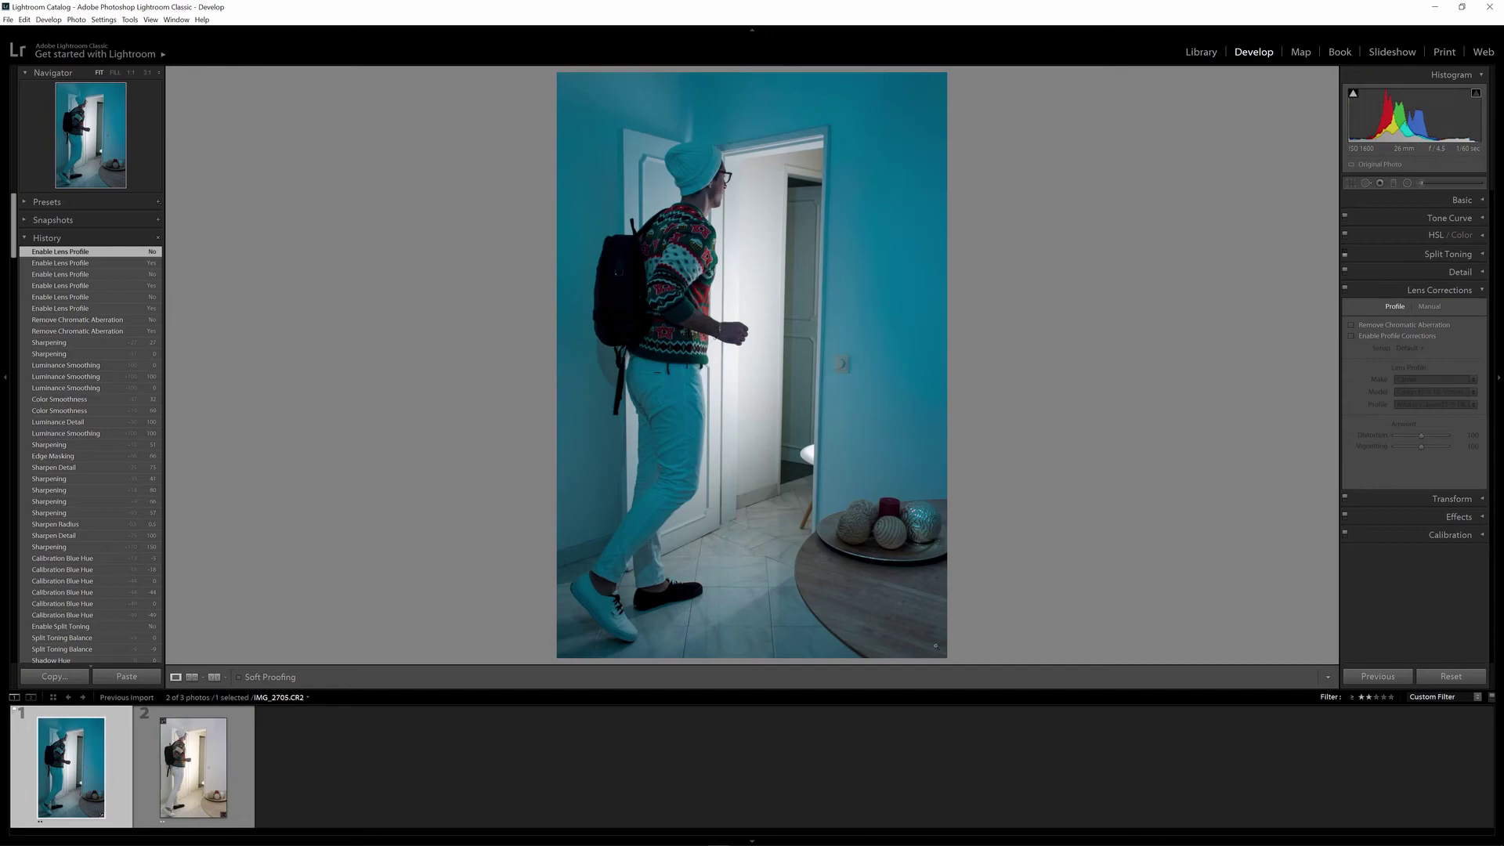
left_click(1353, 335)
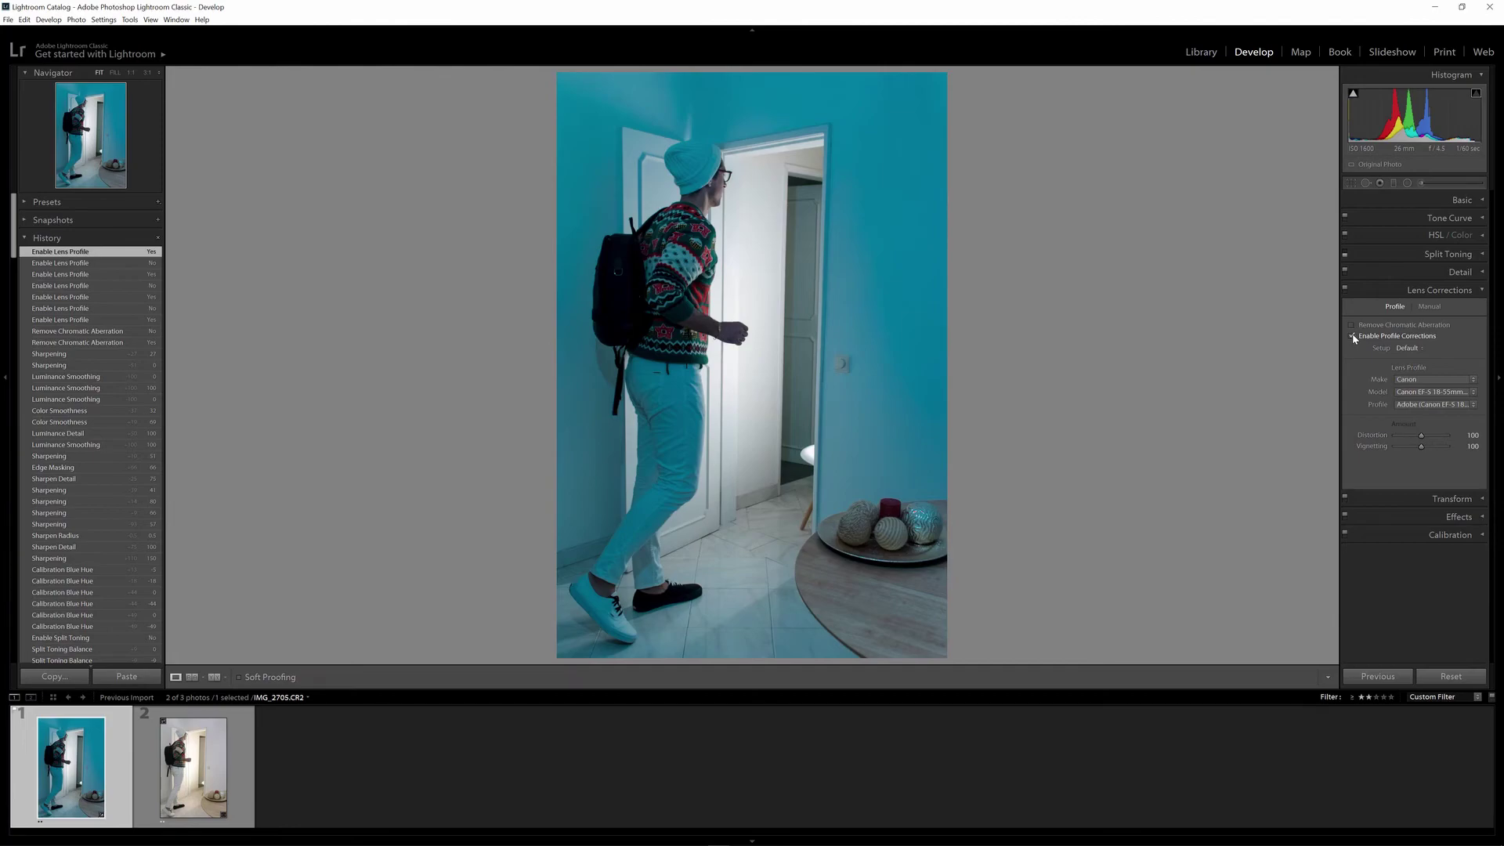
left_click(1354, 337)
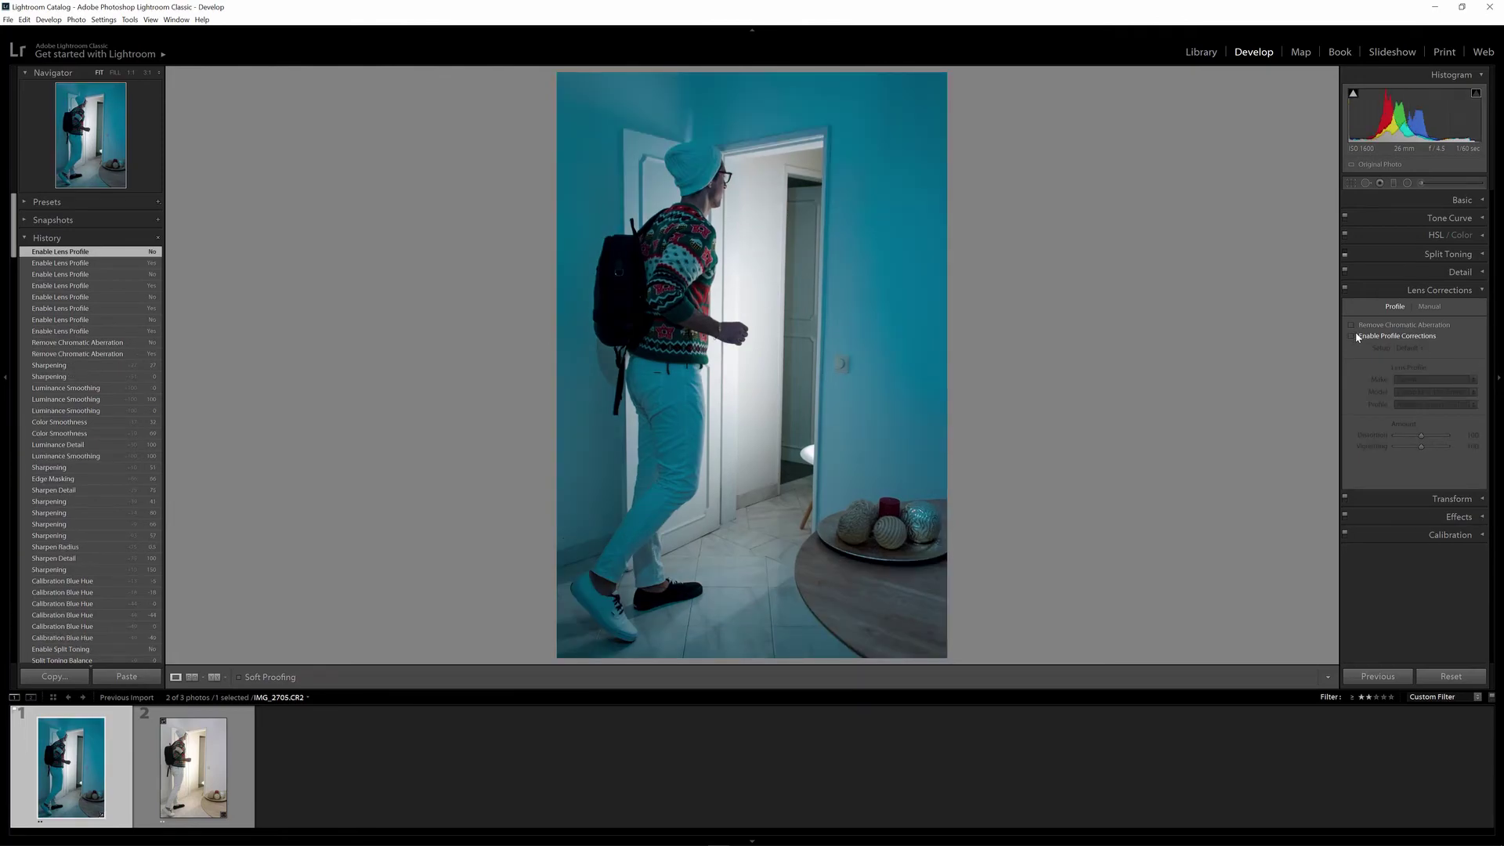
left_click(1352, 337)
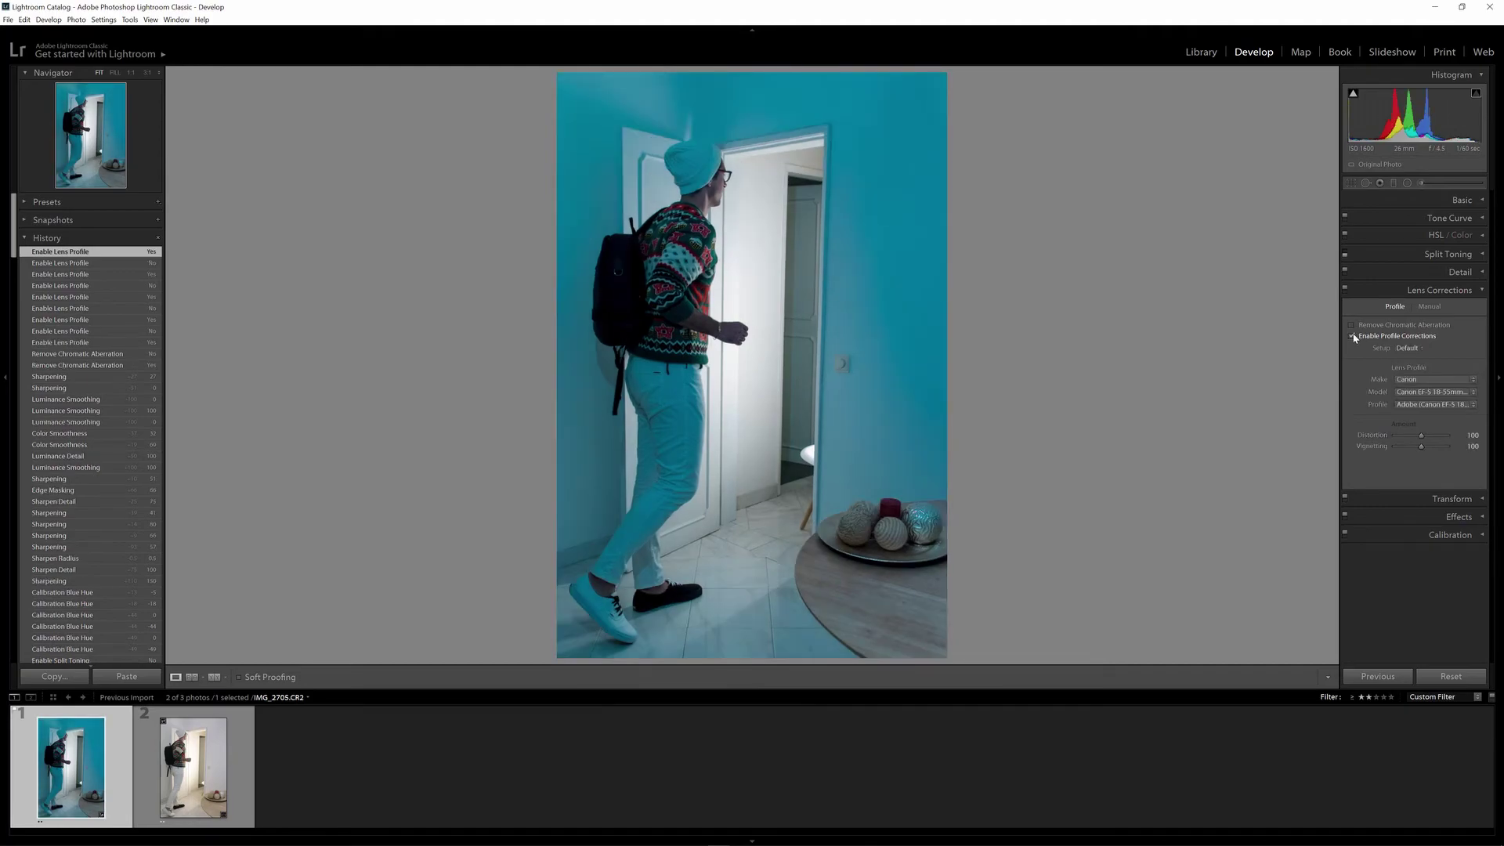
mouse_move(1422, 432)
left_mouse_down()
mouse_move(1436, 431)
mouse_move(1421, 446)
left_mouse_up()
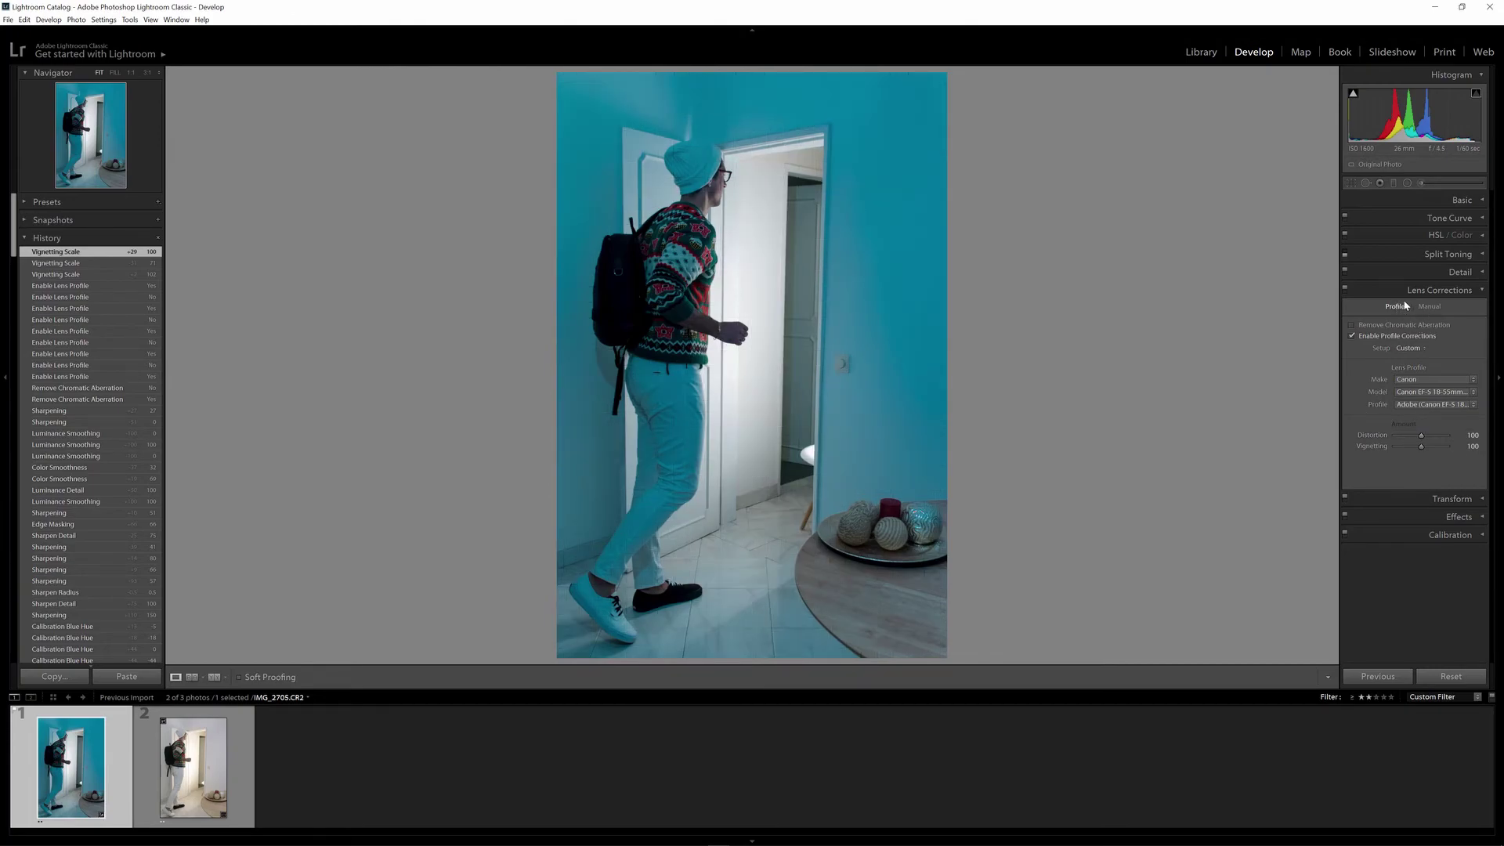
In the manual lens corrections, set the Distortion Amount to -5 and the purple Defringe Amount to 4
left_click(1430, 307)
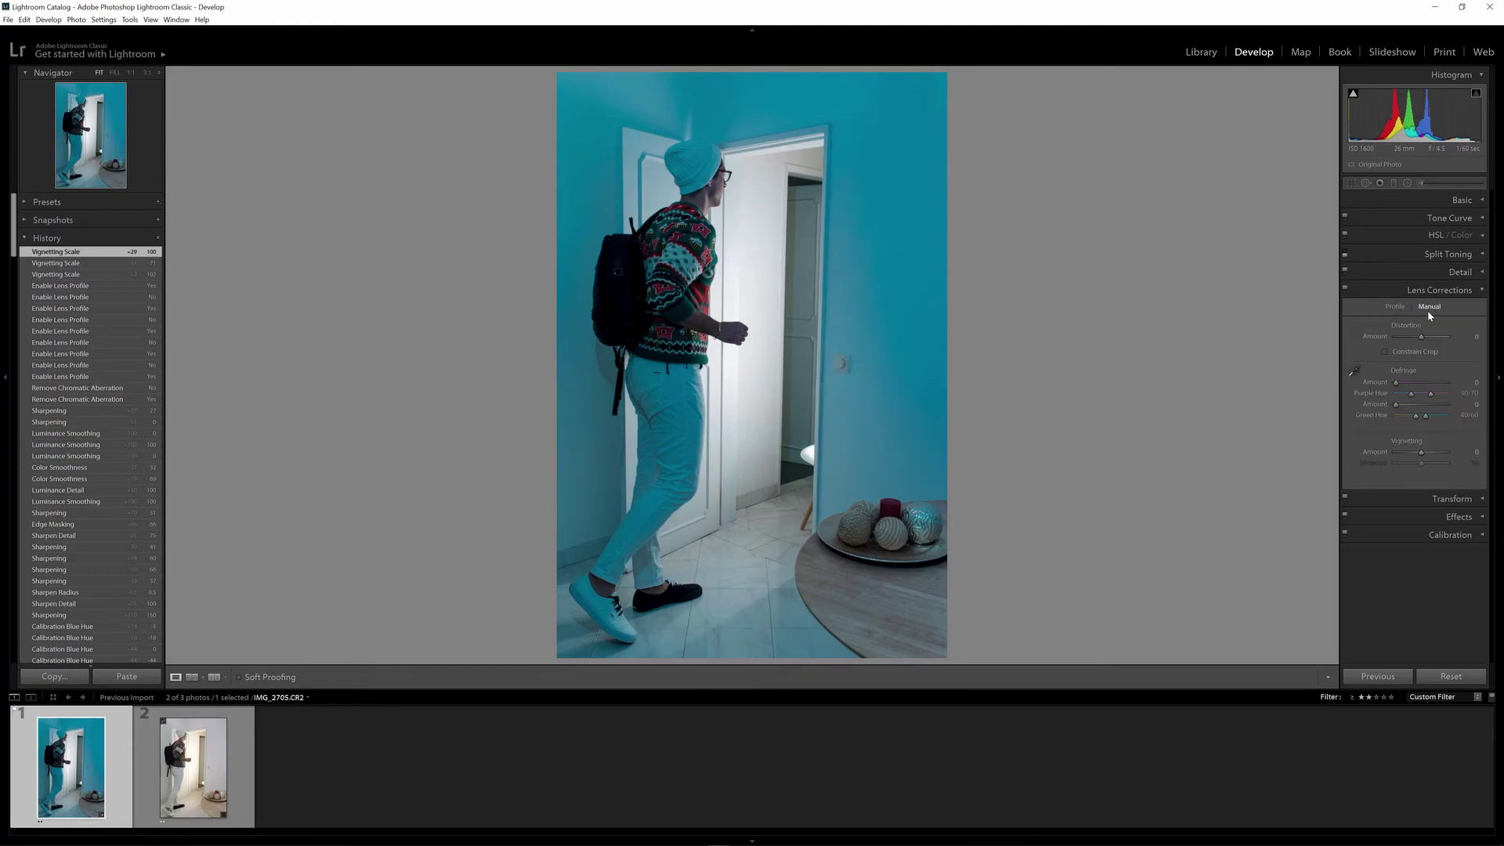
left_click_drag(1421, 337, 1407, 386)
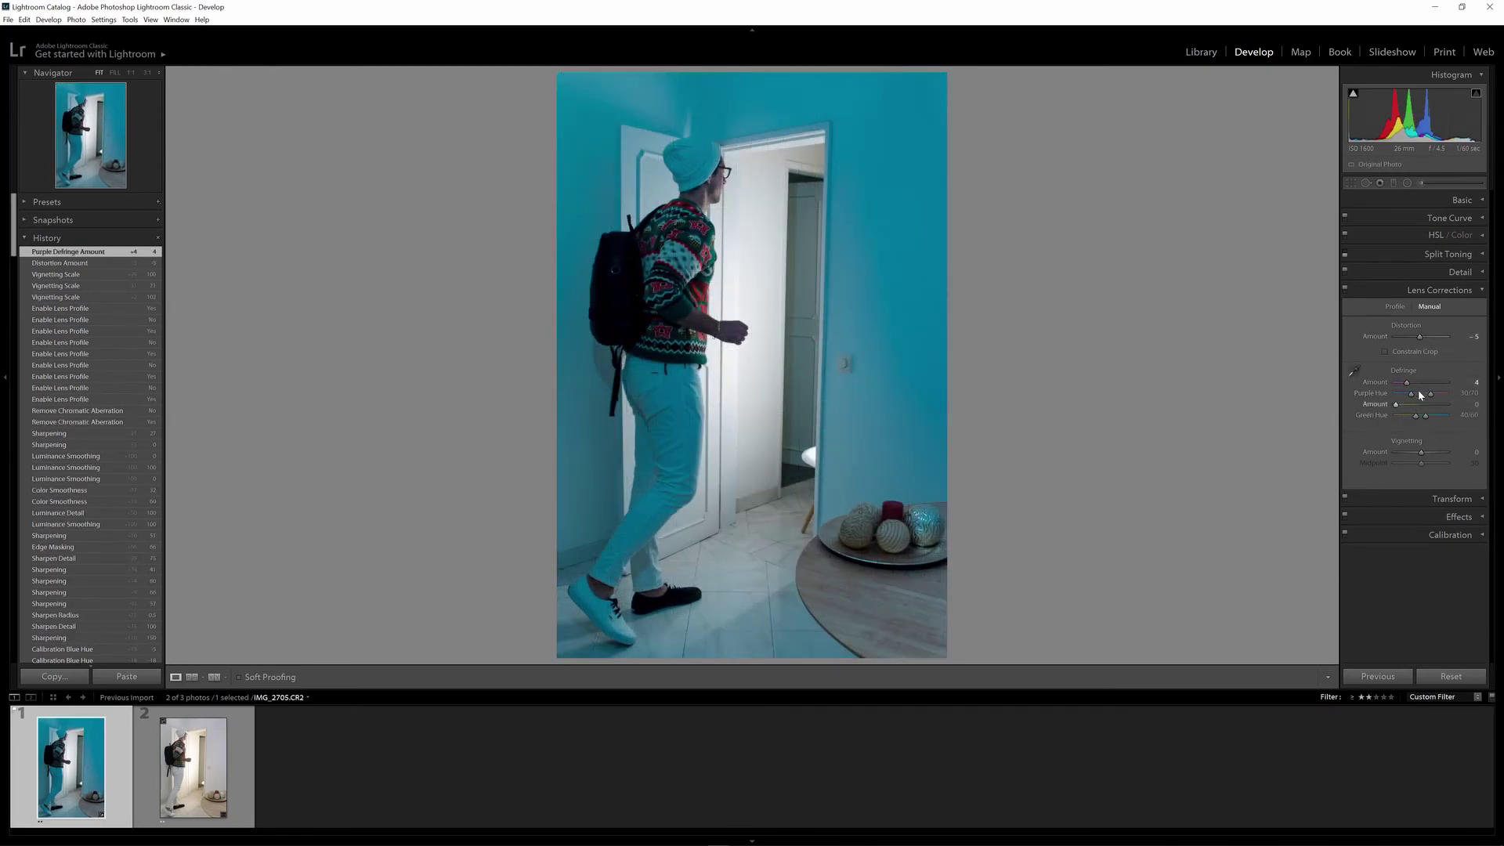
Try a manual lens Vignetting Amount of -72, reset it to 0, and close Lens Corrections
left_click_drag(1422, 452, 1402, 453)
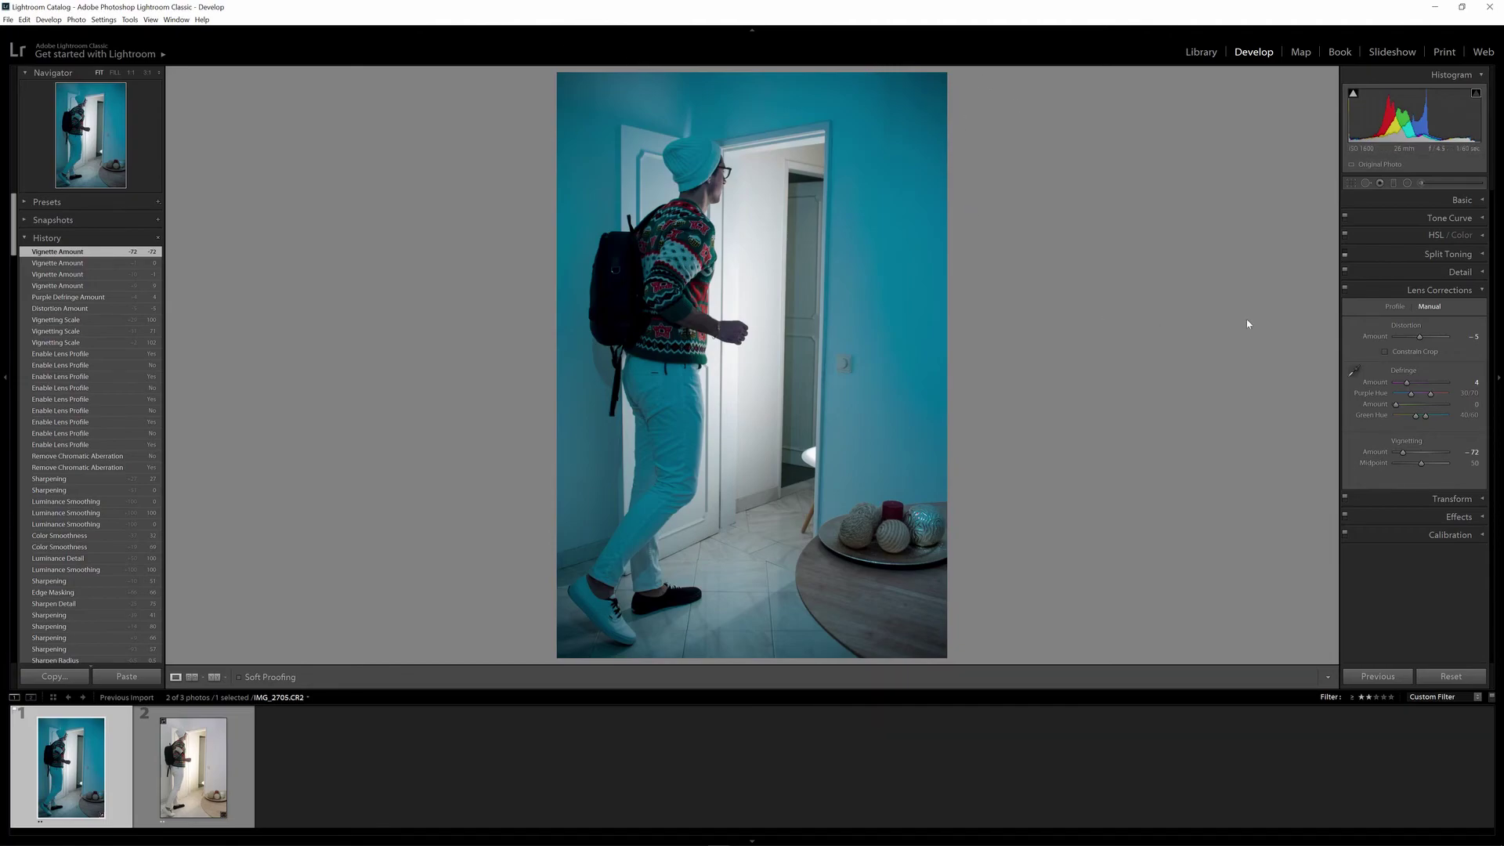
double_click(1403, 454)
left_click(1404, 455)
double_click(1405, 454)
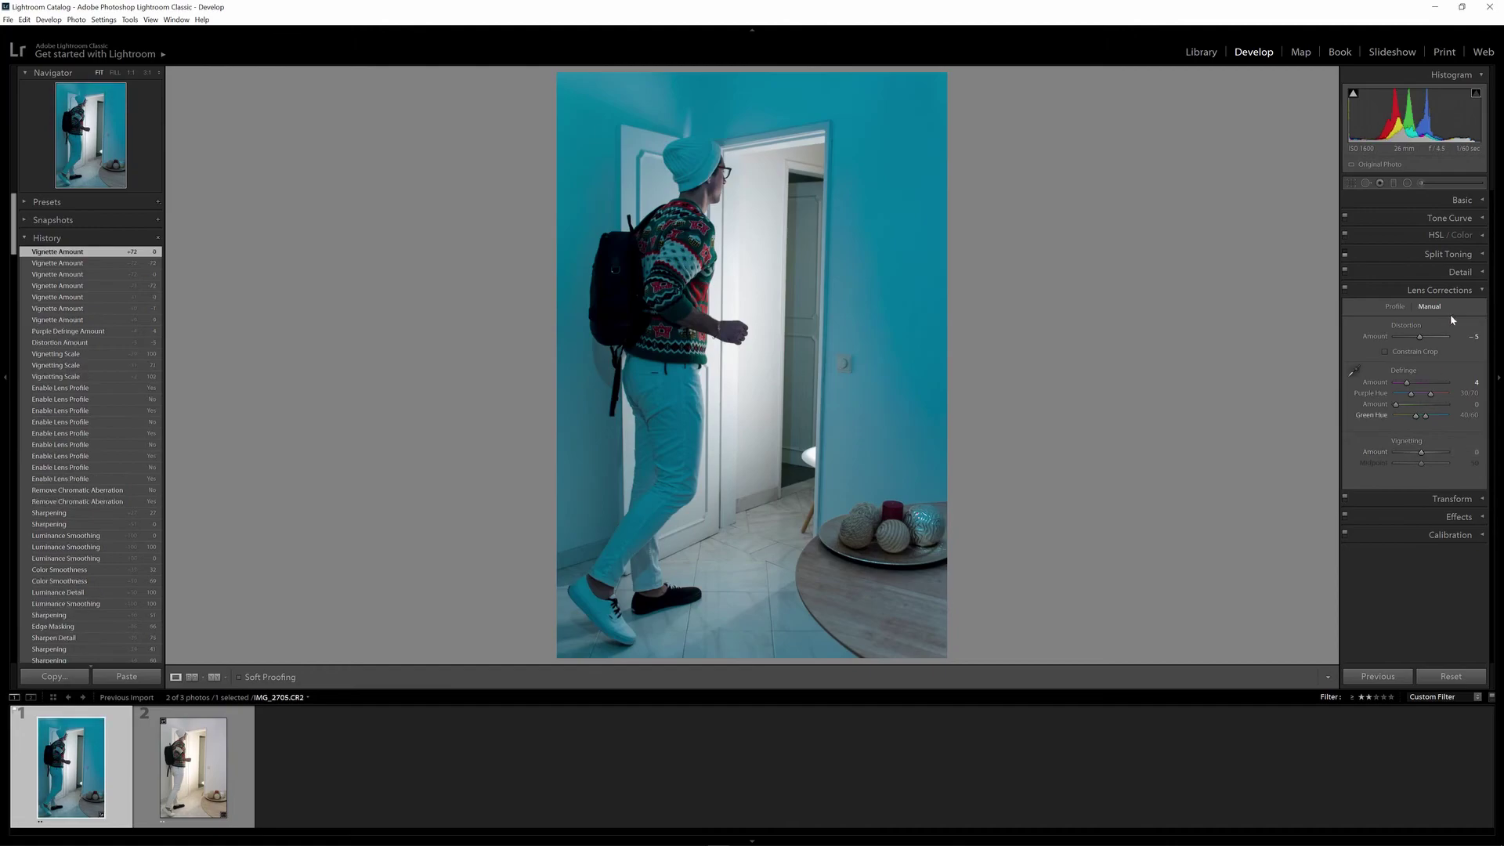
left_click(1418, 291)
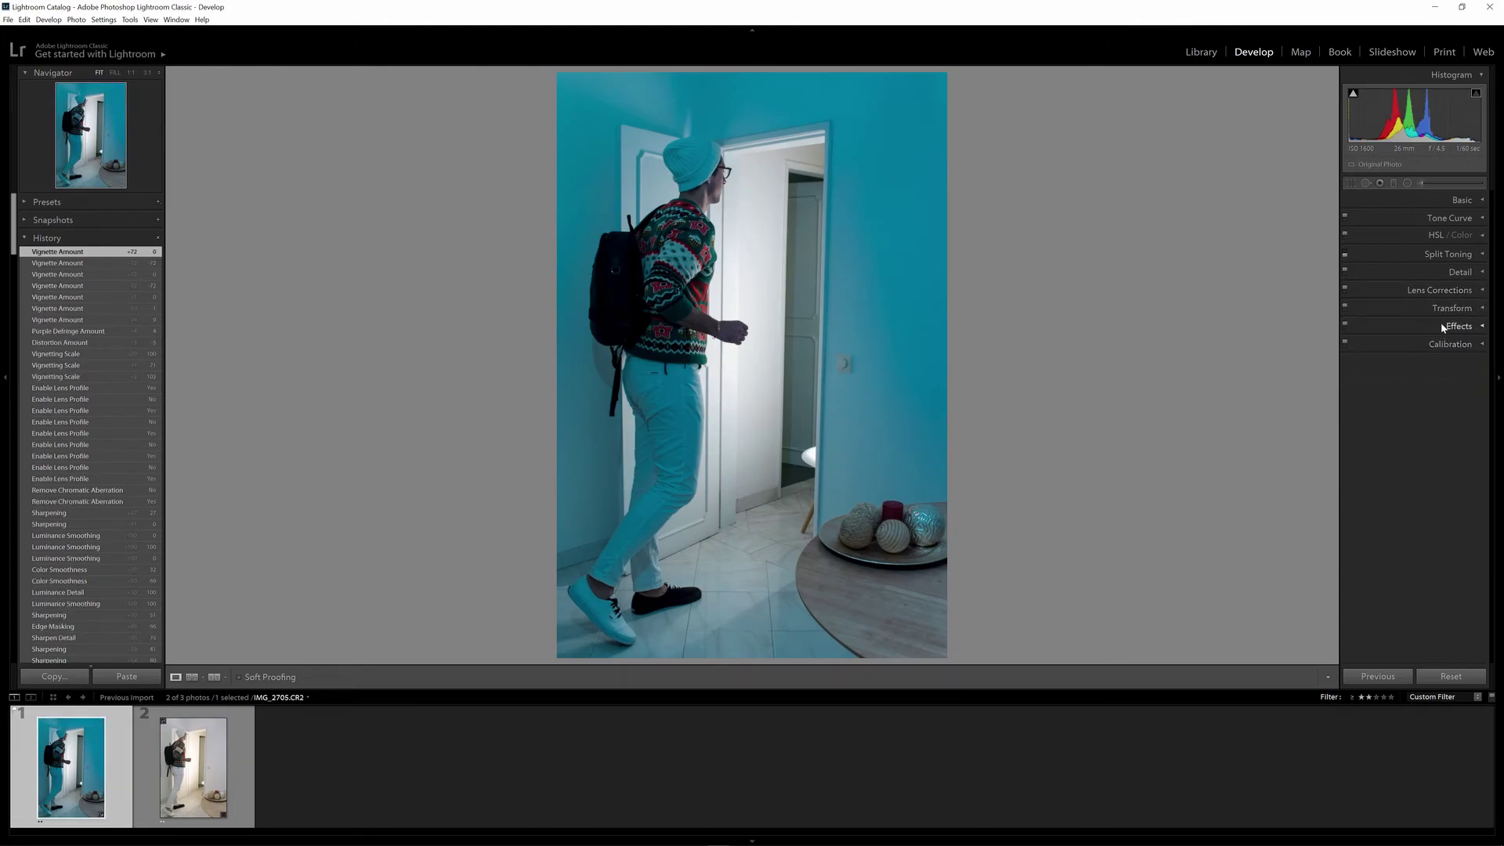
Set the post-crop vignette Amount to -100, Roundness to +84 and Feather to 100 in Effects
left_click(1443, 327)
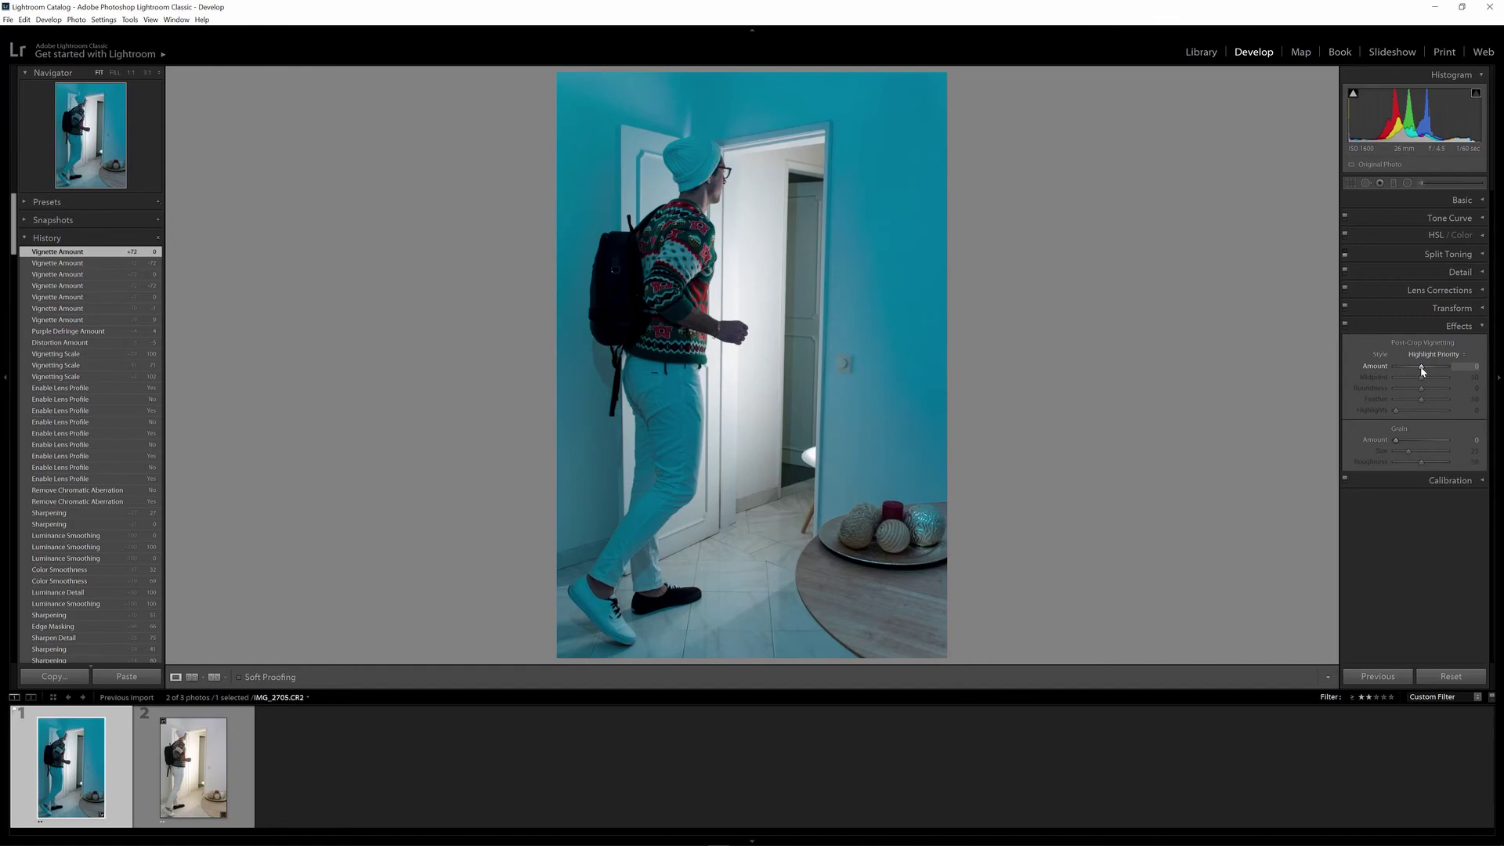
left_click_drag(1422, 367, 1108, 463)
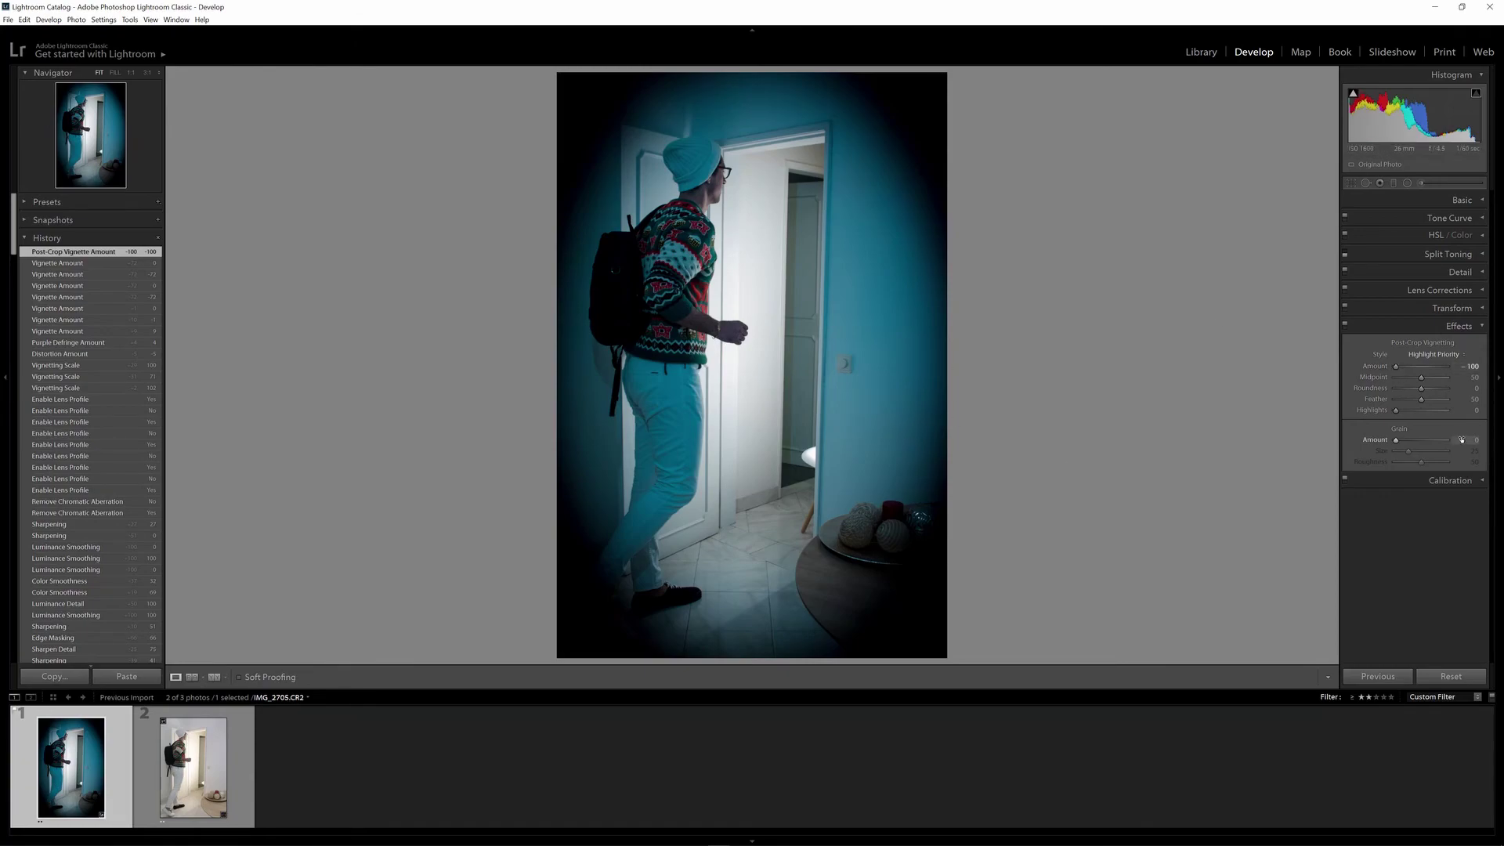
left_click_drag(1421, 388, 1465, 401)
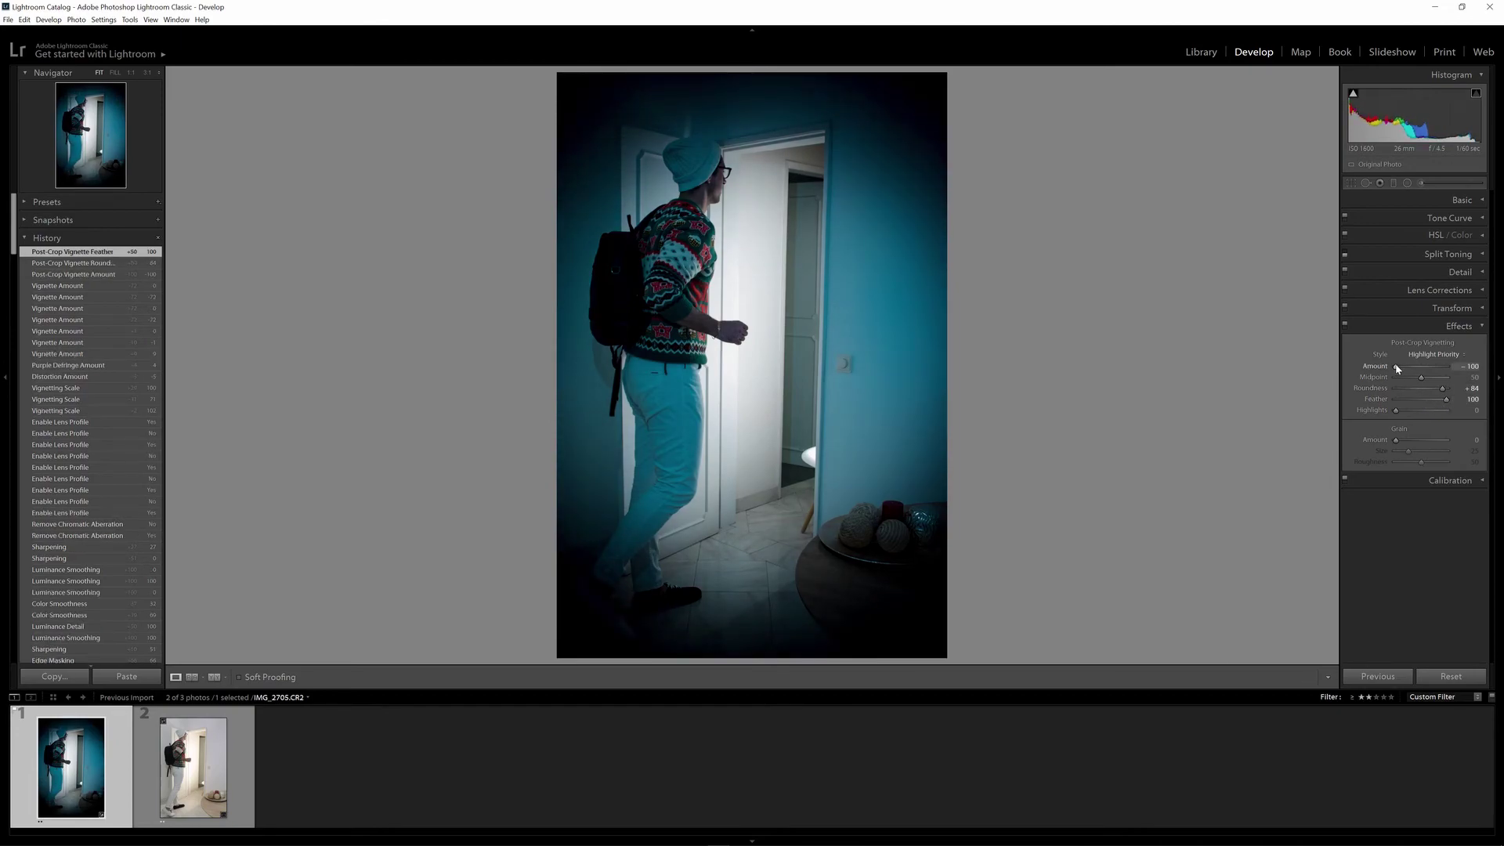
Reset the post-crop vignette Amount to 0, try adding grain and reset it to 0, closing Effects
double_click(1398, 368)
mouse_move(1398, 441)
left_mouse_down()
mouse_move(1444, 442)
mouse_move(1428, 437)
left_mouse_up()
double_click(1428, 437)
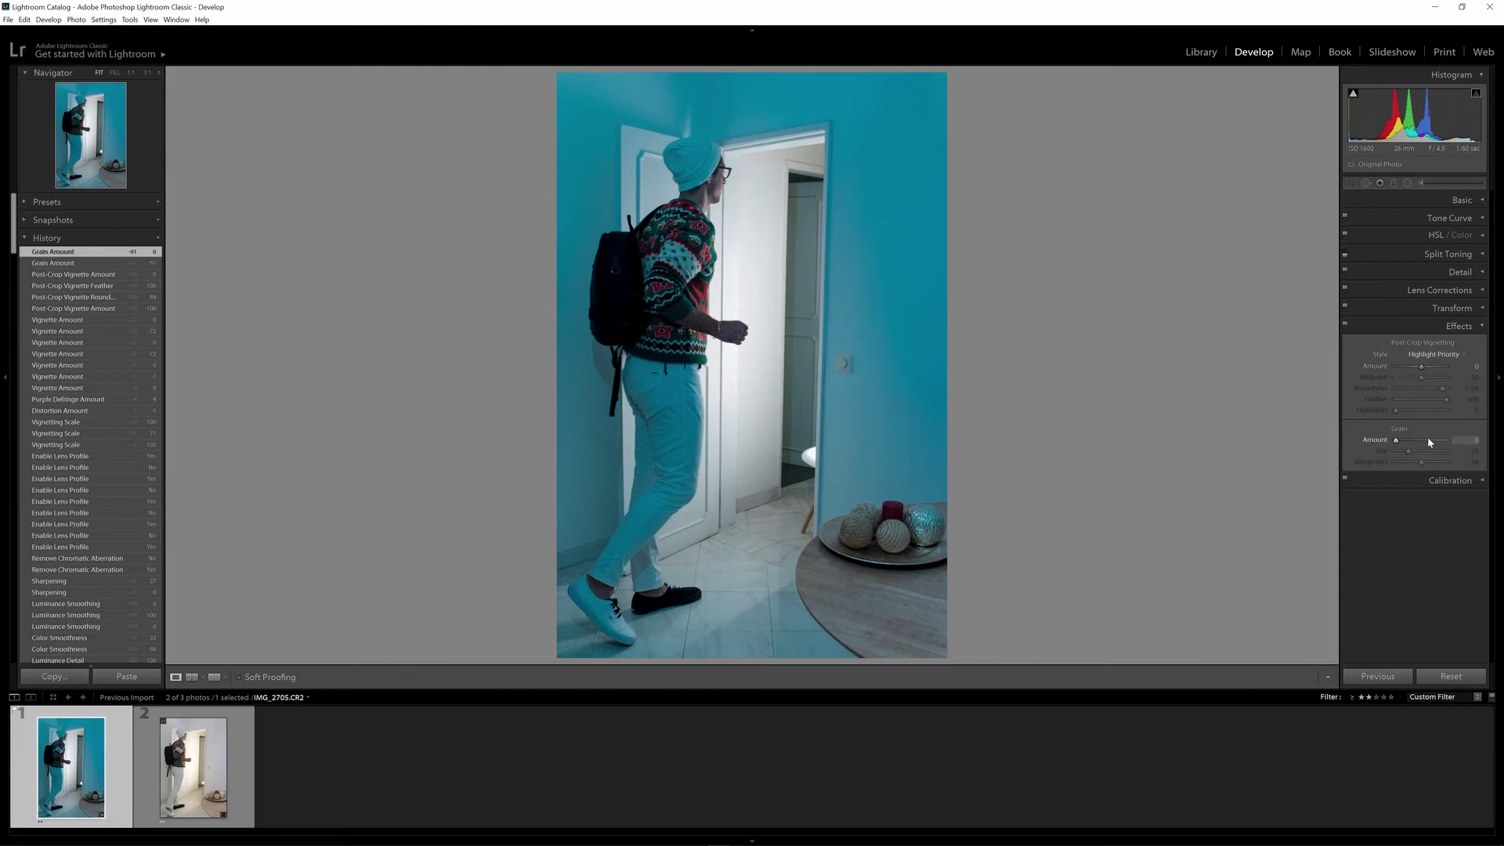
left_click(1458, 328)
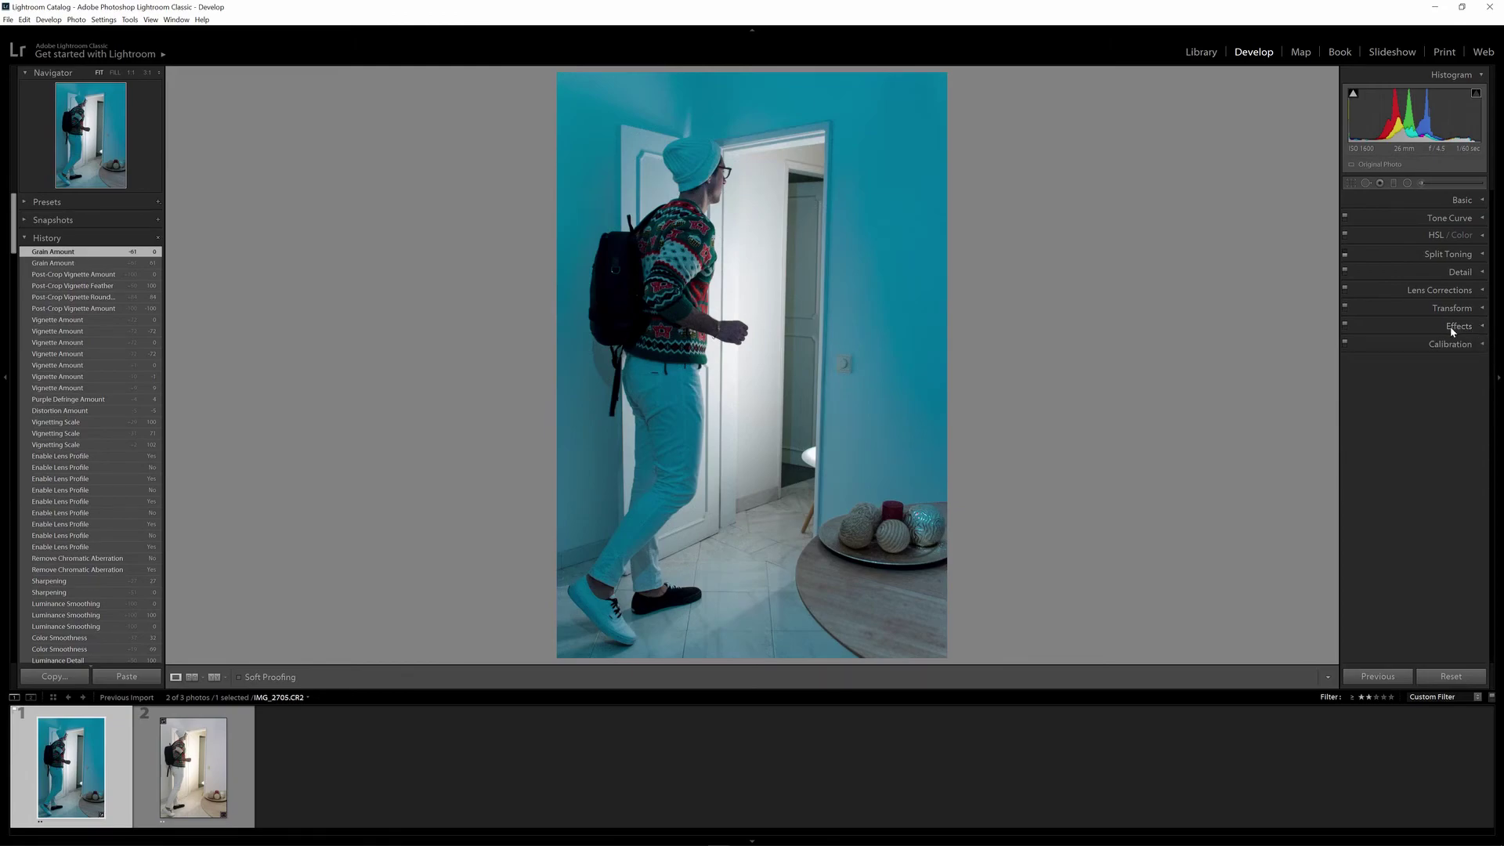
Try the Vertical, Horizontal and Rotate perspective adjustments in Transform and reset them all to 0
left_click(1448, 309)
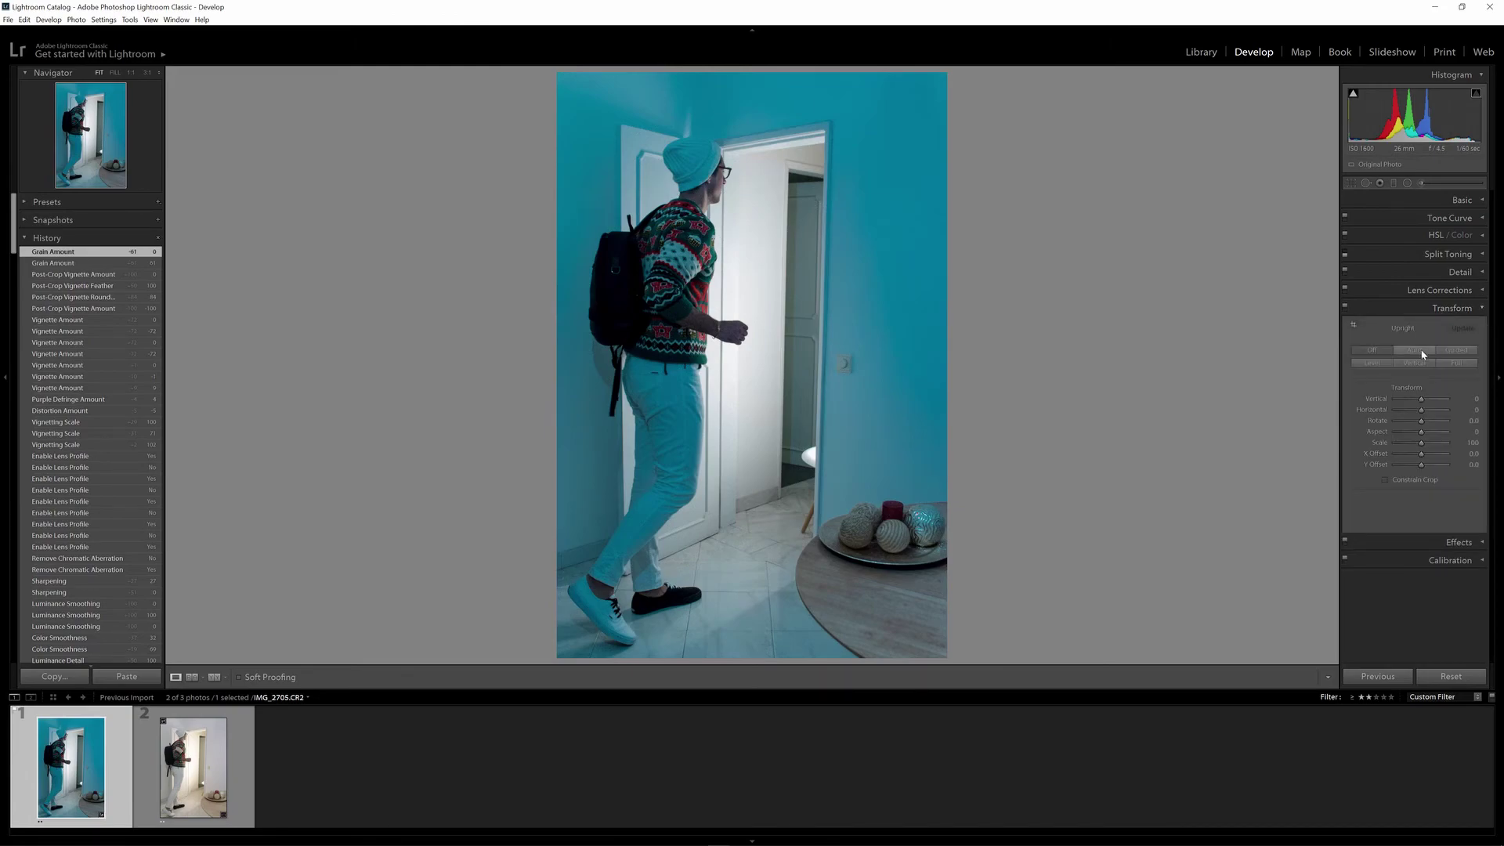
mouse_move(1422, 402)
left_mouse_down()
mouse_move(1430, 423)
mouse_move(1424, 413)
left_mouse_up()
double_click(1407, 387)
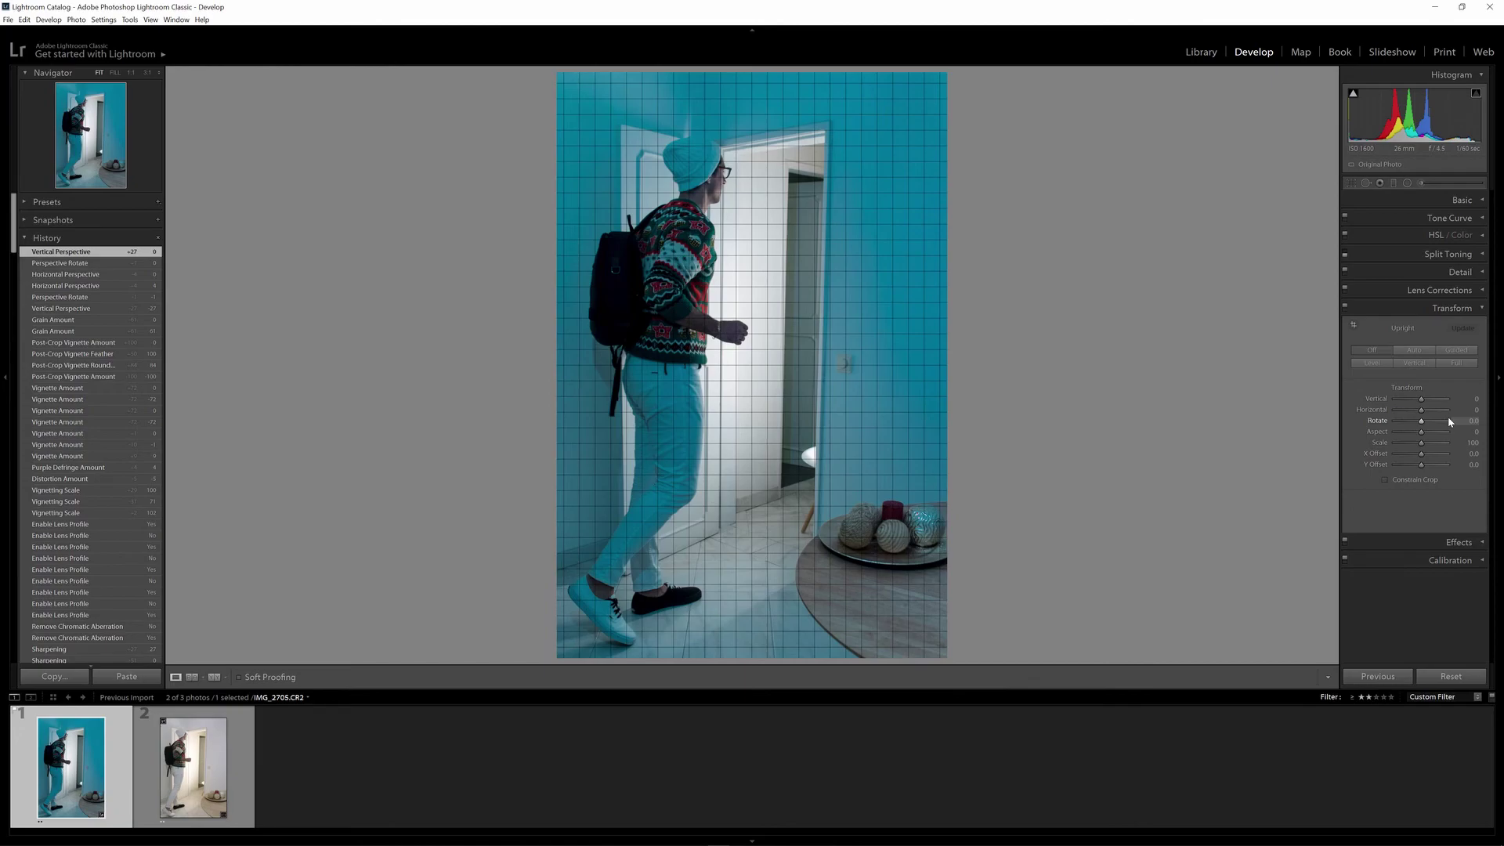
left_click(1462, 309)
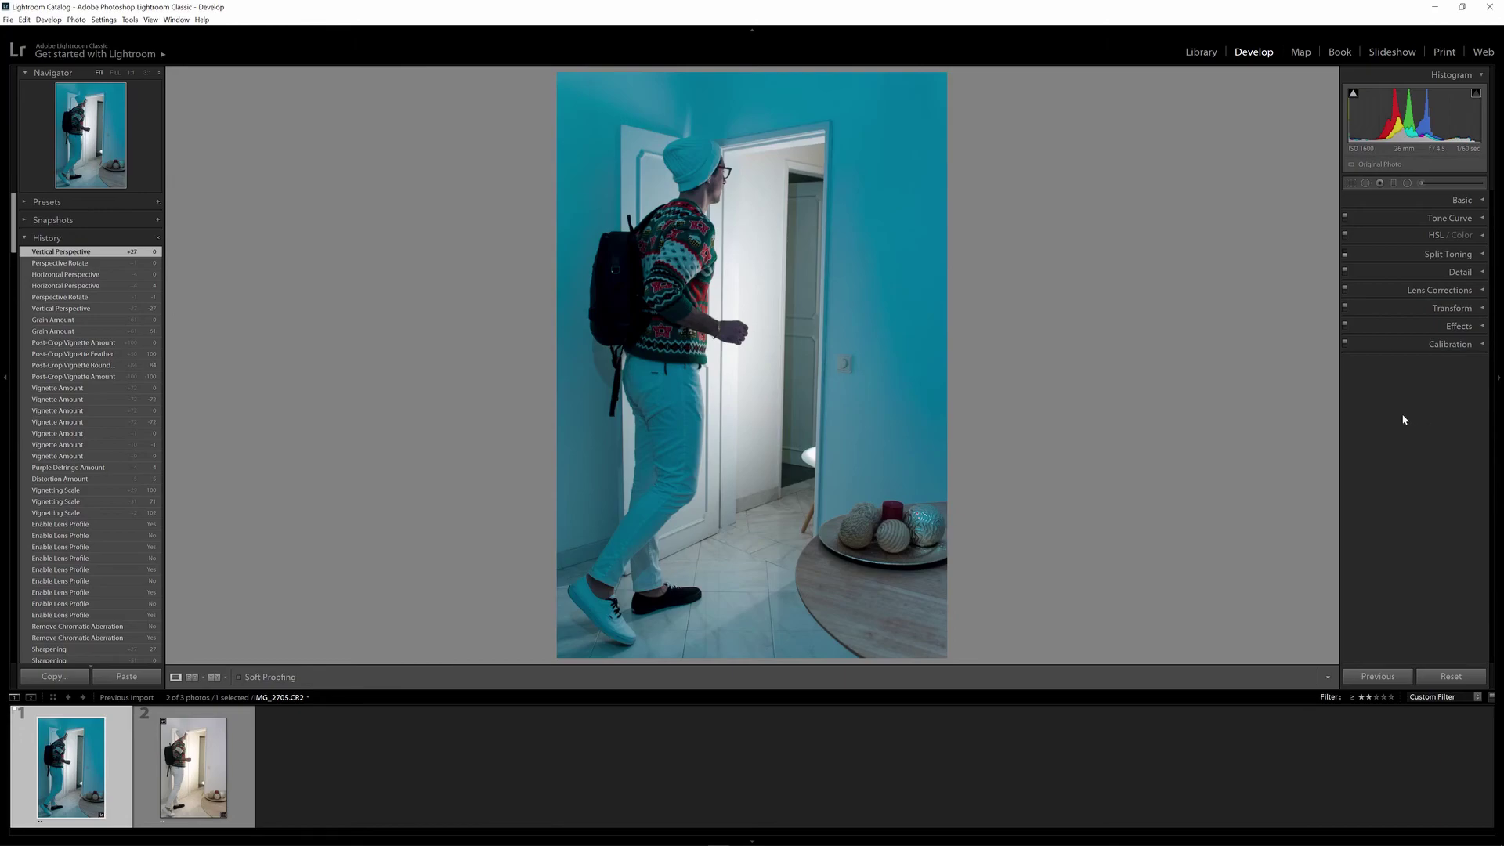
Set the post-crop vignette Amount to -33 and Feather to 95, and close Effects
left_click(1451, 328)
left_click_drag(1423, 372, 1443, 401)
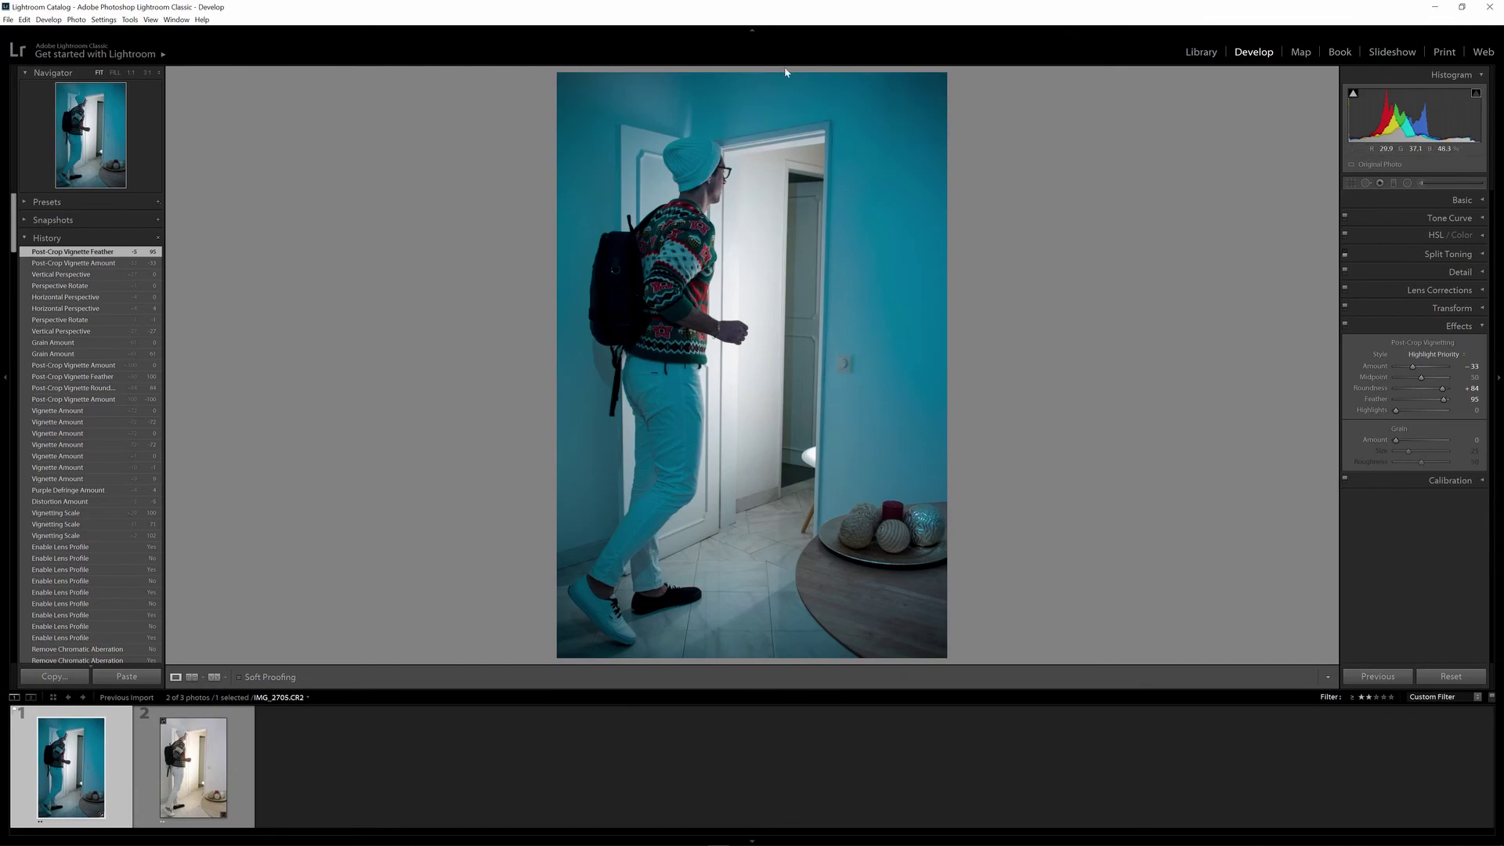
left_click(1458, 326)
Add a graduated filter with Exposure -1.00 that darkens the right side of the photo
left_click(1395, 185)
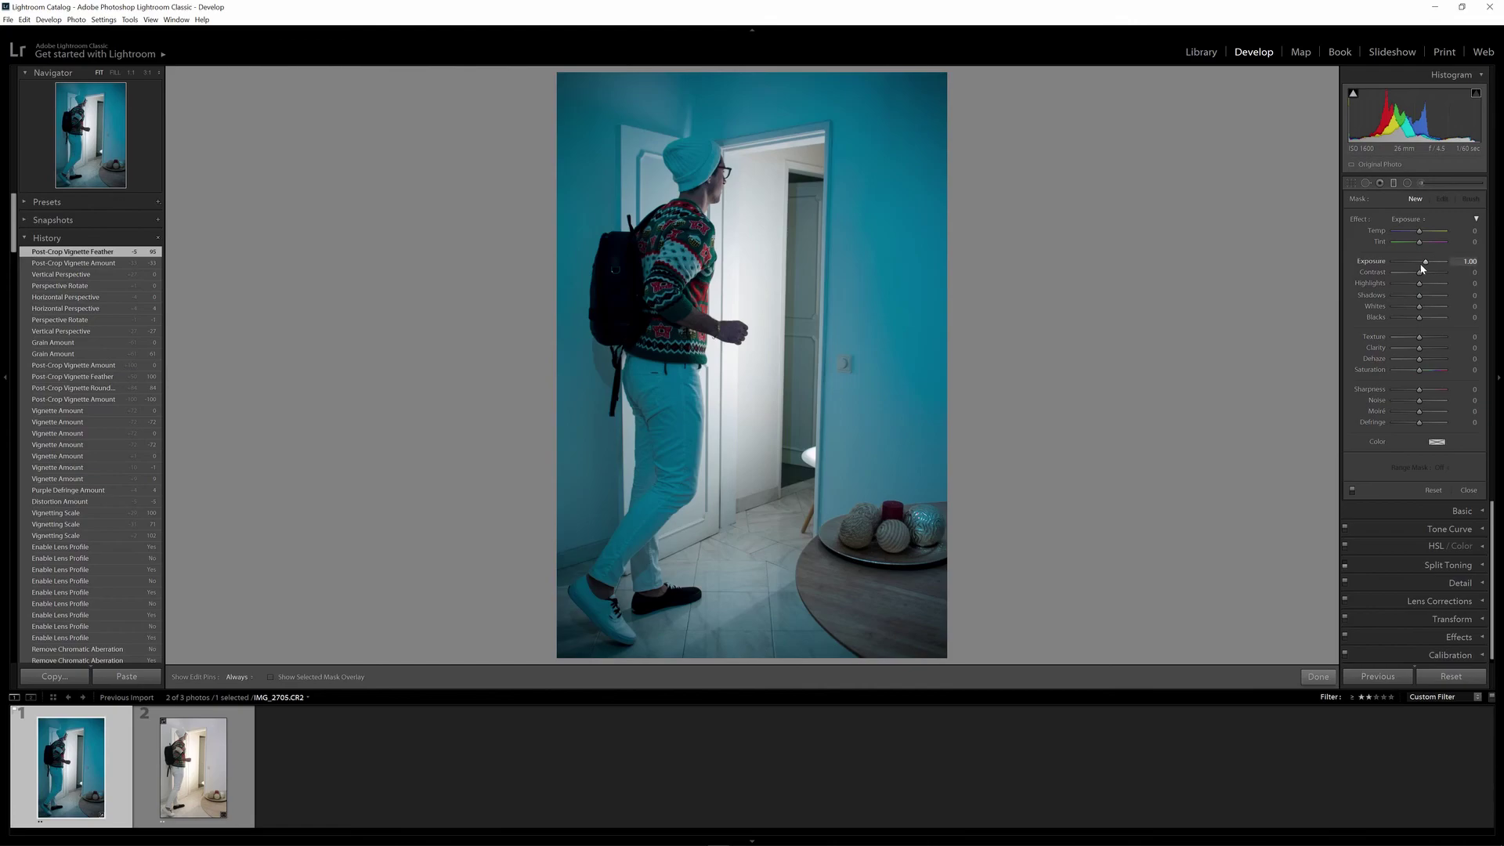
left_click_drag(1423, 262, 1415, 263)
left_click(1470, 262)
key("BackSpace")
type("1")
key("Return")
mouse_move(901, 381)
left_mouse_down()
mouse_move(743, 383)
mouse_move(917, 396)
mouse_move(900, 393)
left_mouse_up()
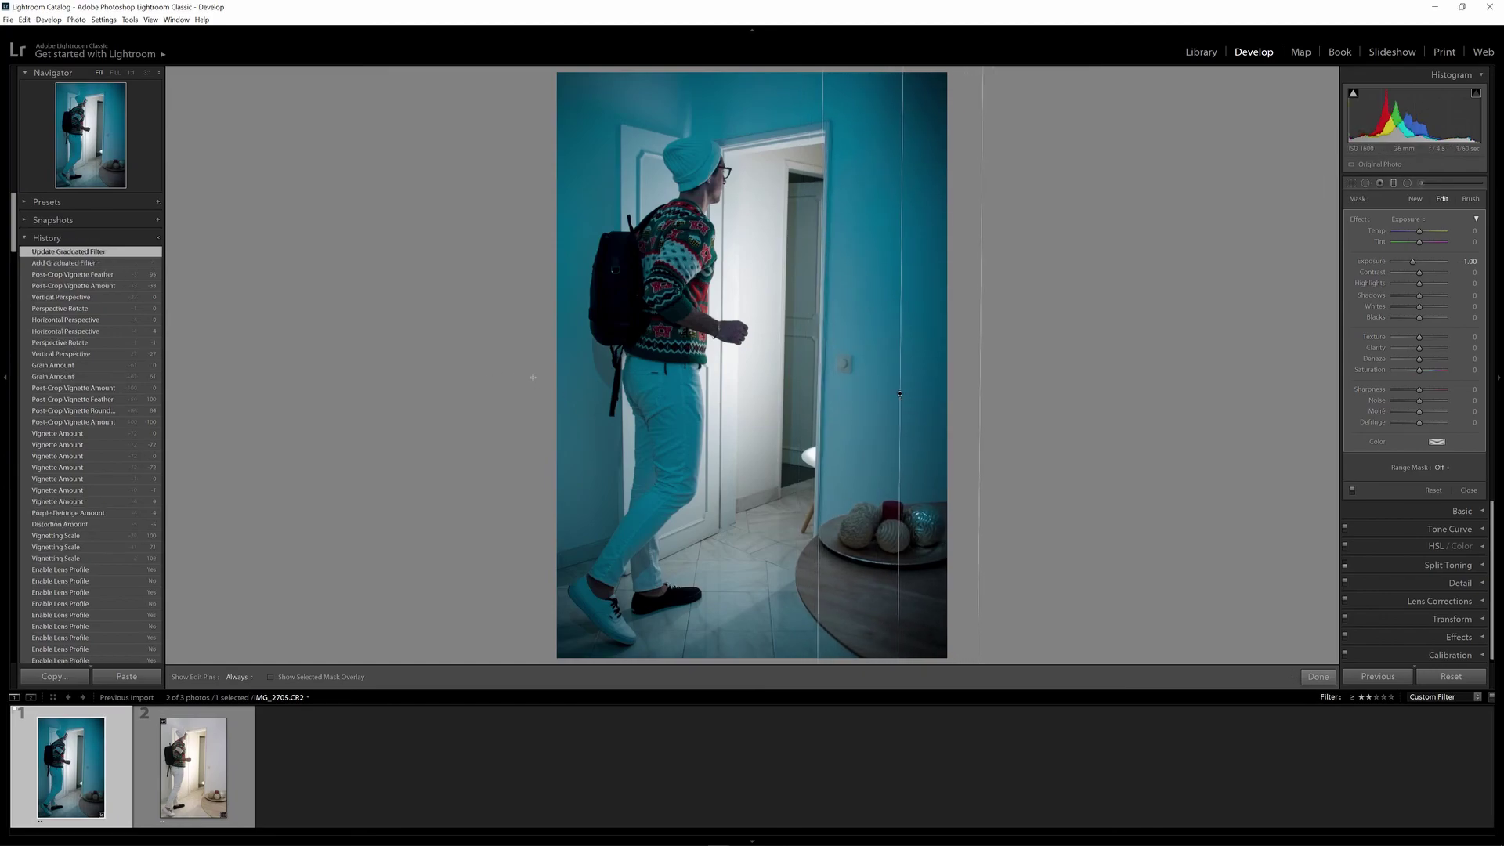
Darken the photo's left and bottom edges with more graduated filters at Exposure -1.00, and delete the surplus filter
mouse_move(568, 334)
left_mouse_down()
mouse_move(719, 333)
mouse_move(565, 339)
mouse_move(583, 342)
left_mouse_up()
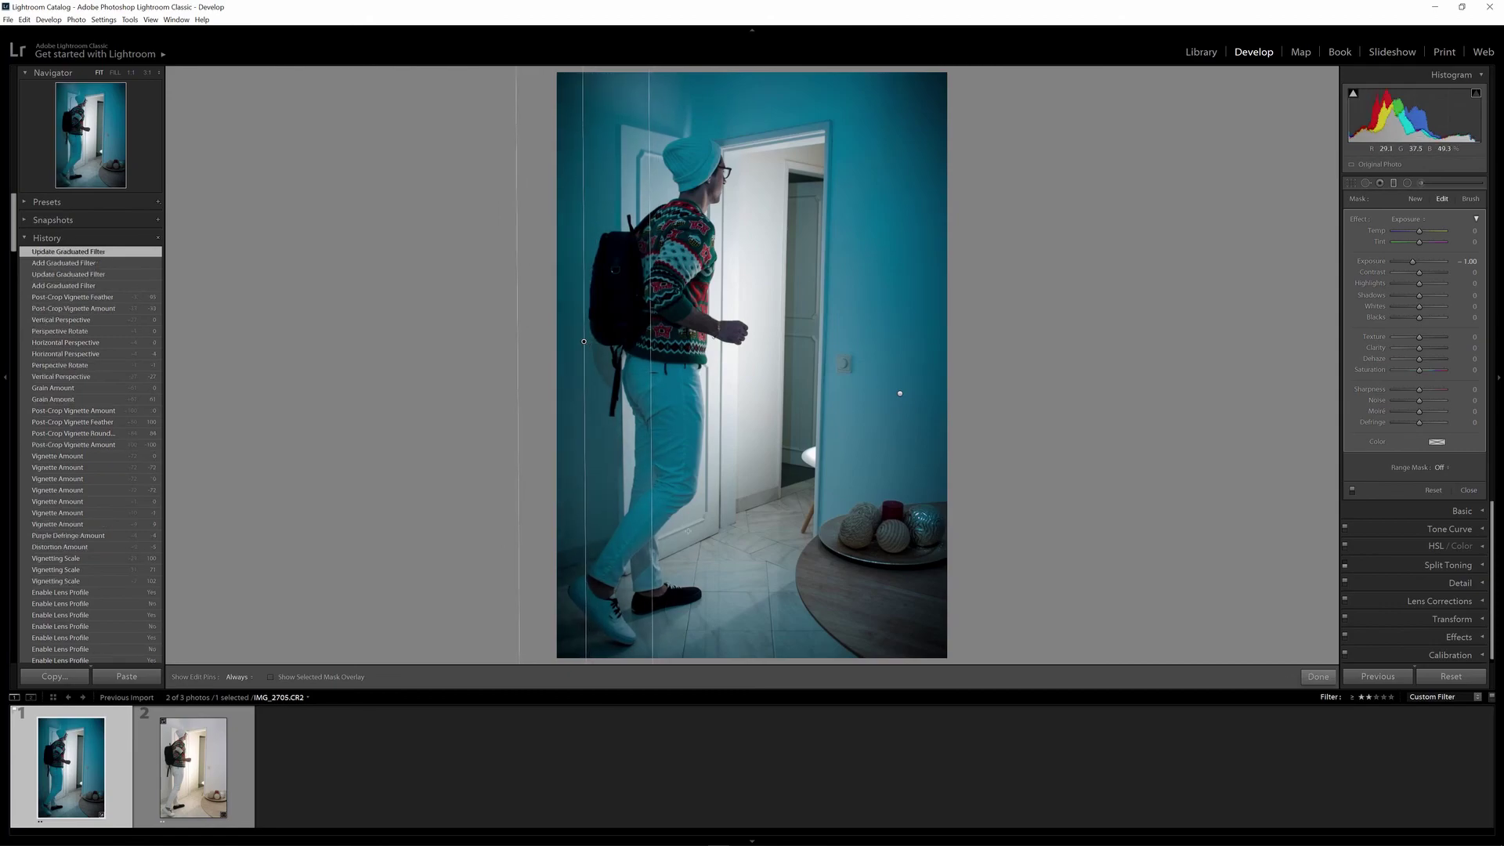
mouse_move(728, 645)
left_mouse_down()
mouse_move(728, 506)
mouse_move(722, 649)
mouse_move(722, 632)
left_mouse_up()
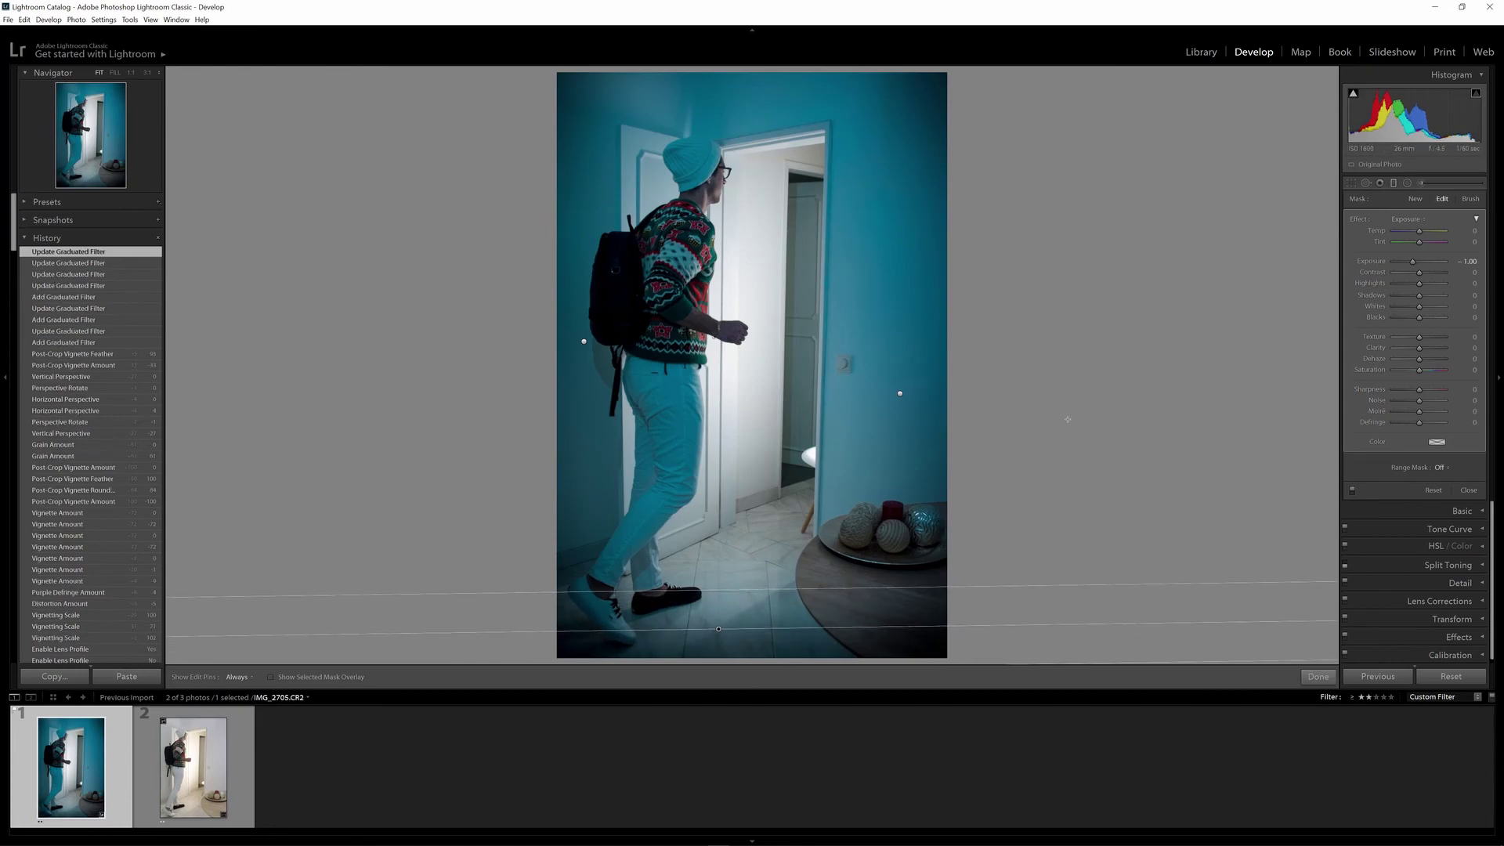
key("Delete")
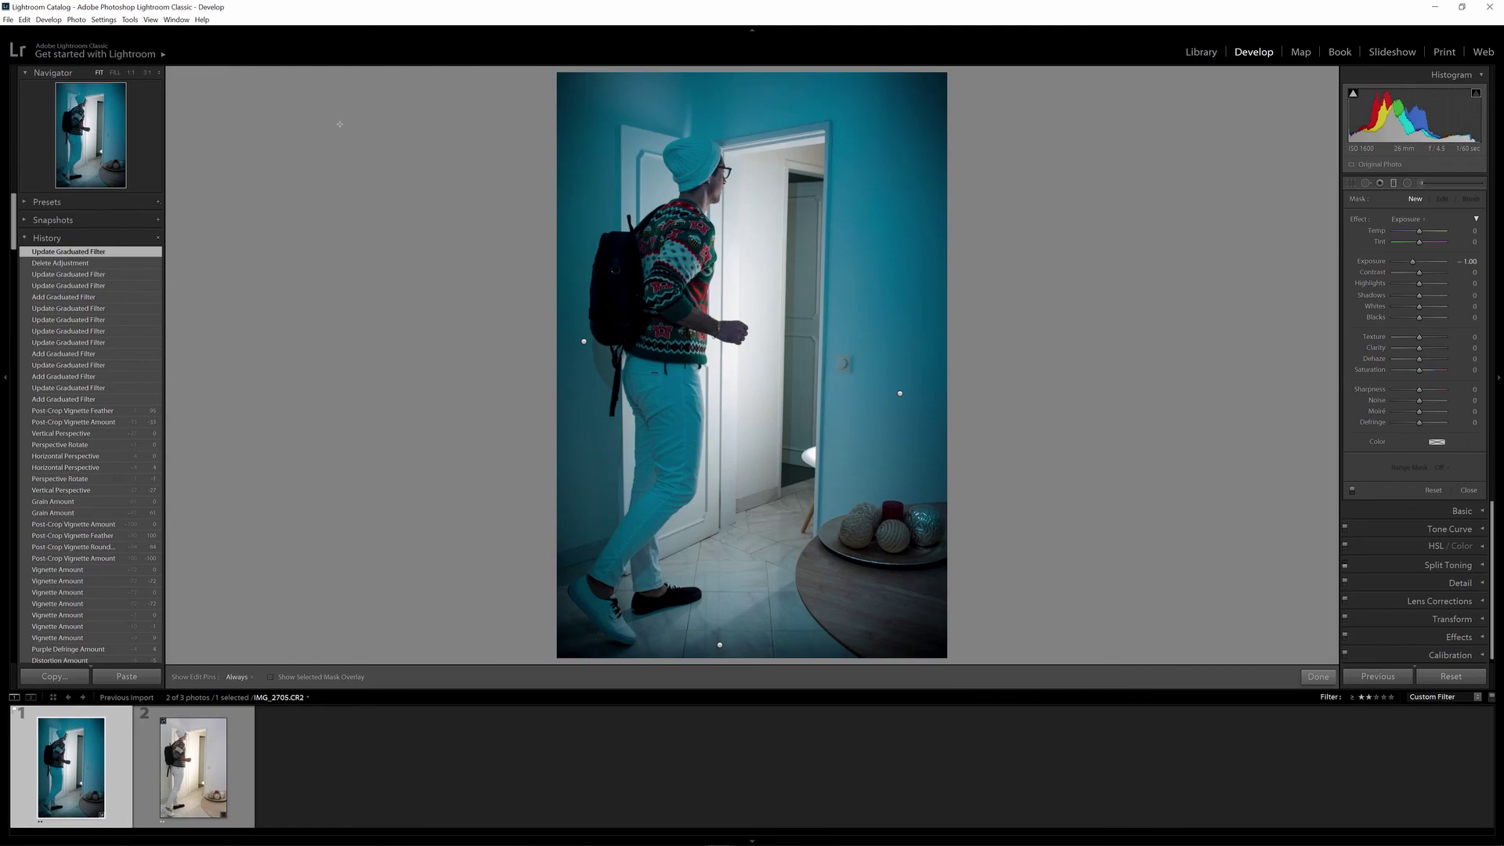
Open the export settings for the edited photo, choose Desktop as the export location, and review the remaining options
left_click(8, 20)
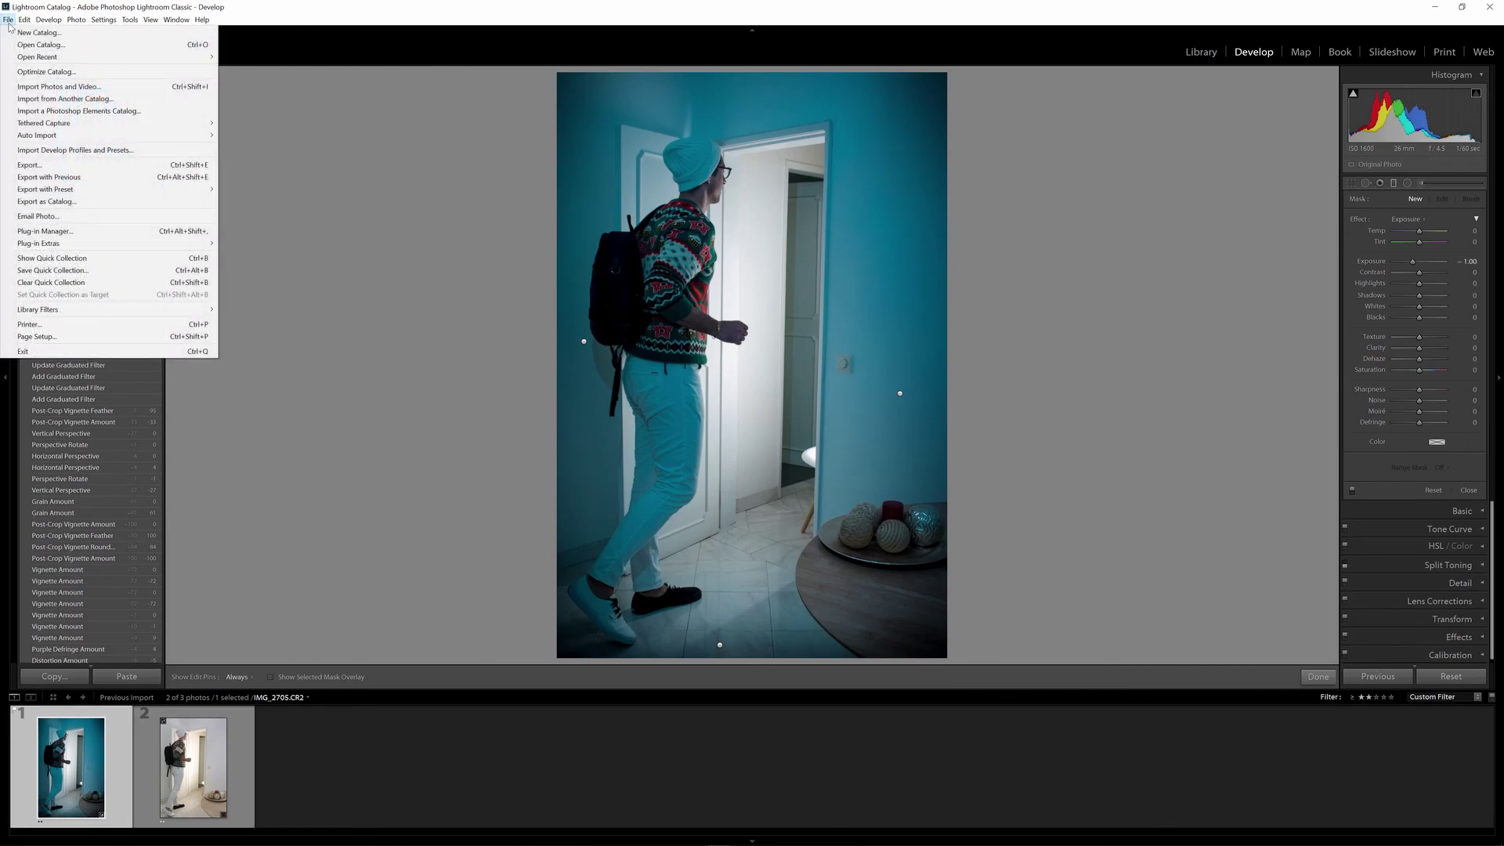
left_click(58, 165)
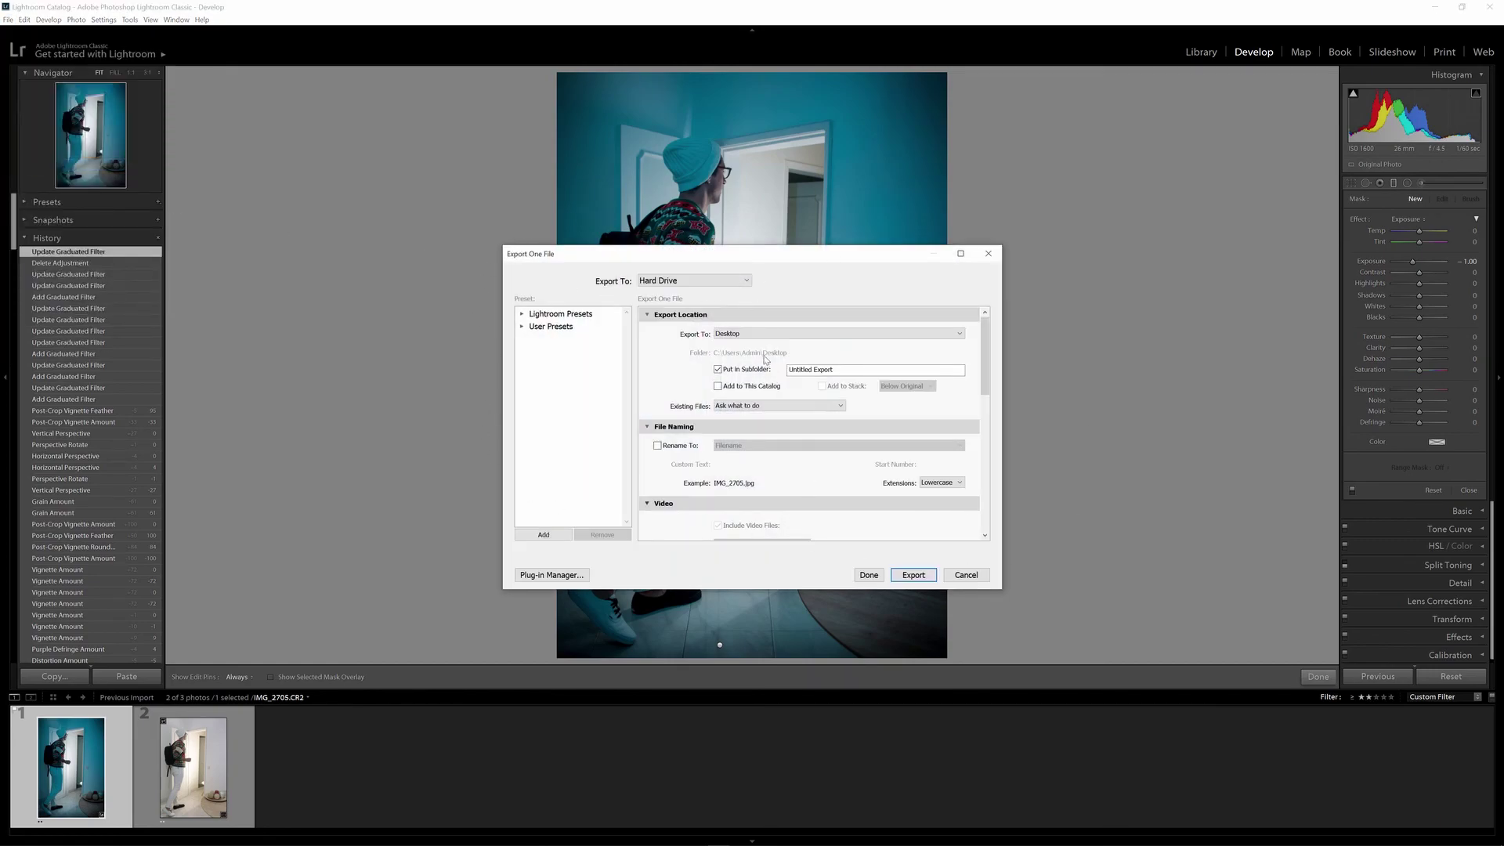
left_click(748, 337)
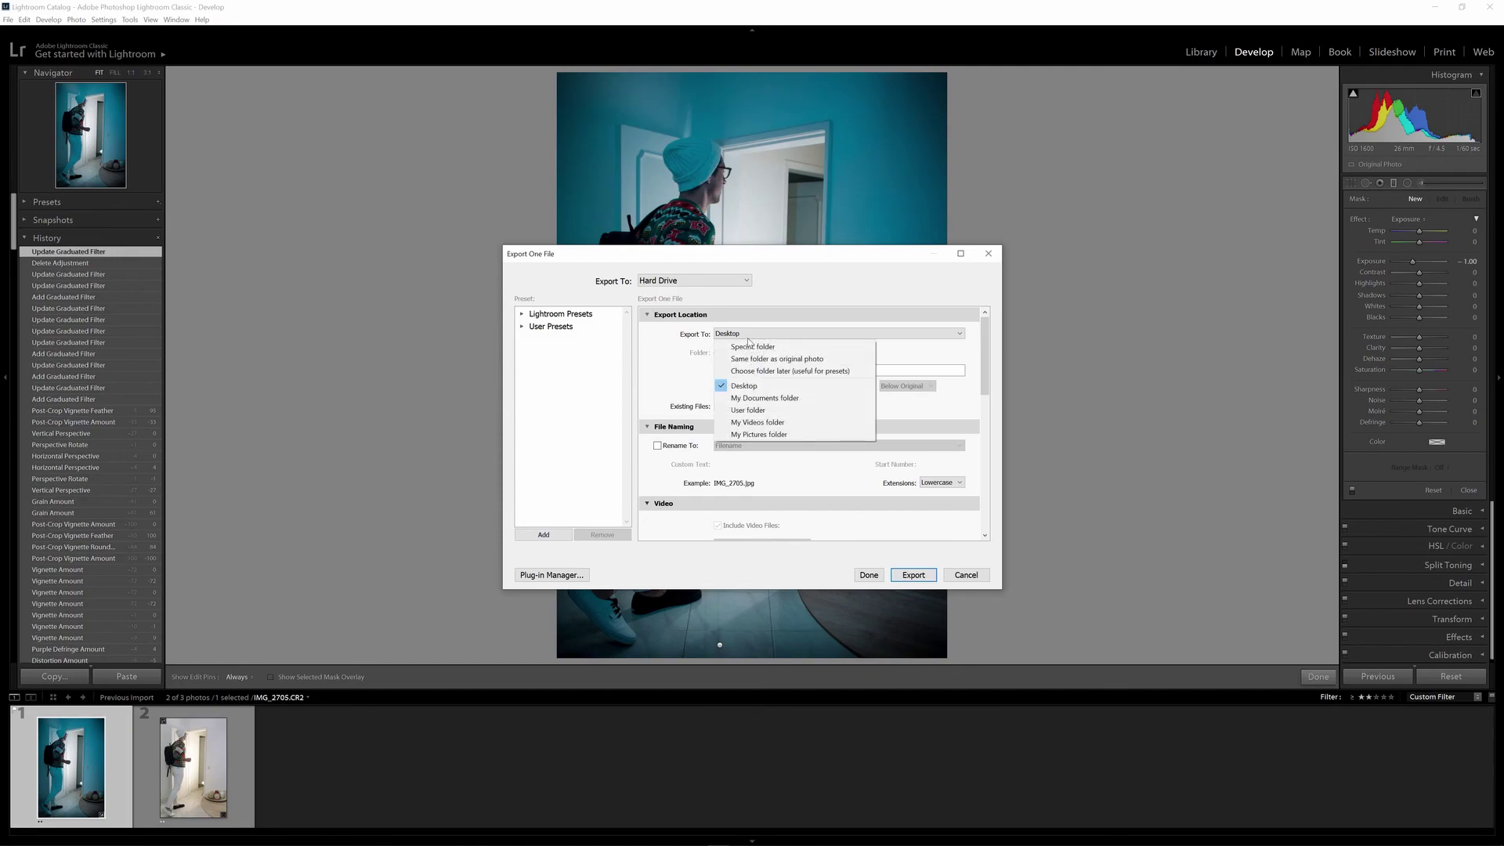
left_click(765, 386)
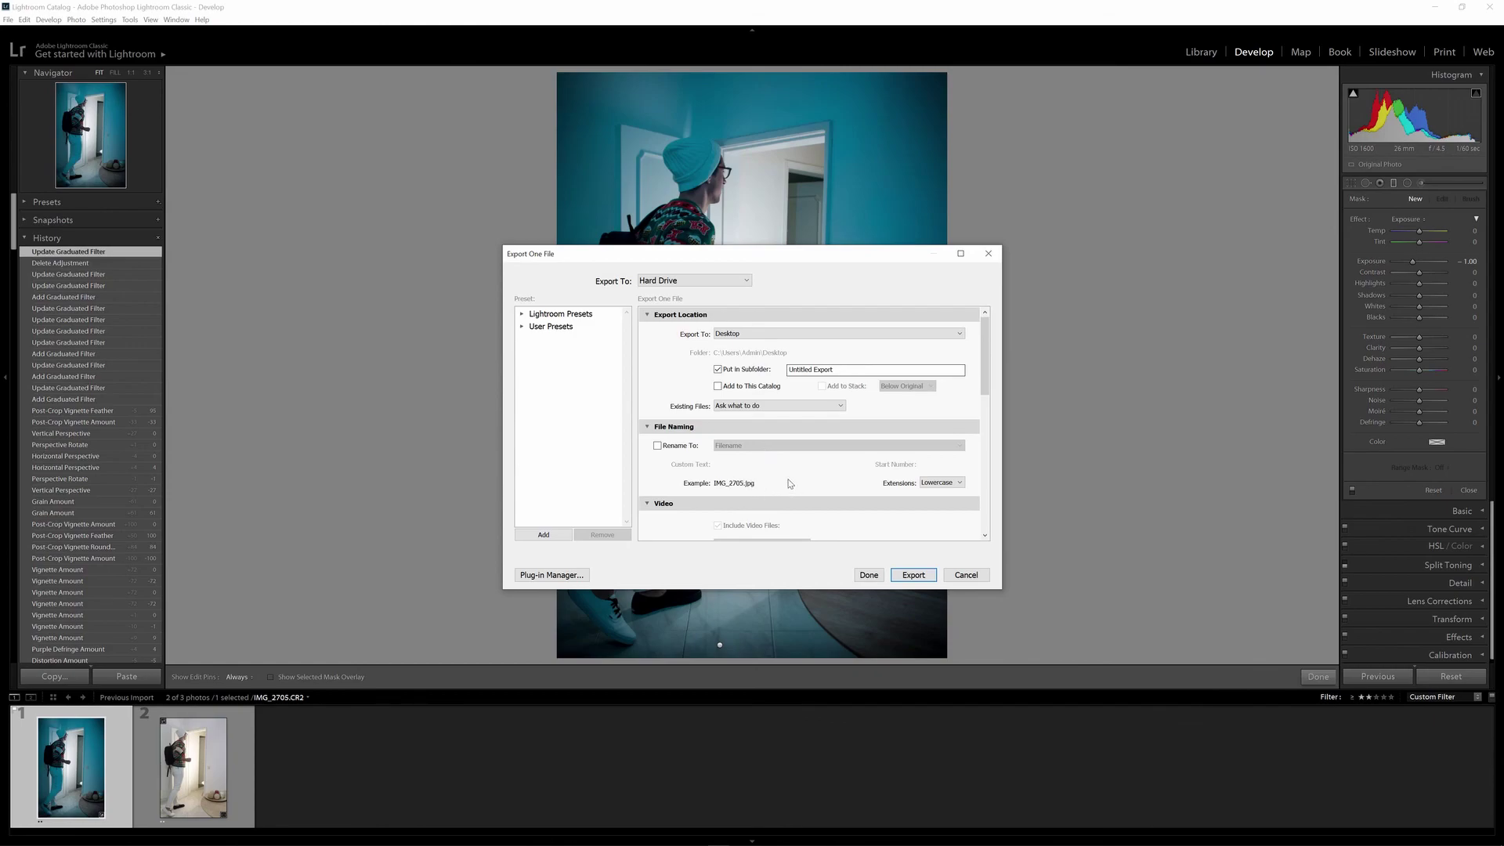
scroll(787, 467, "down", 5)
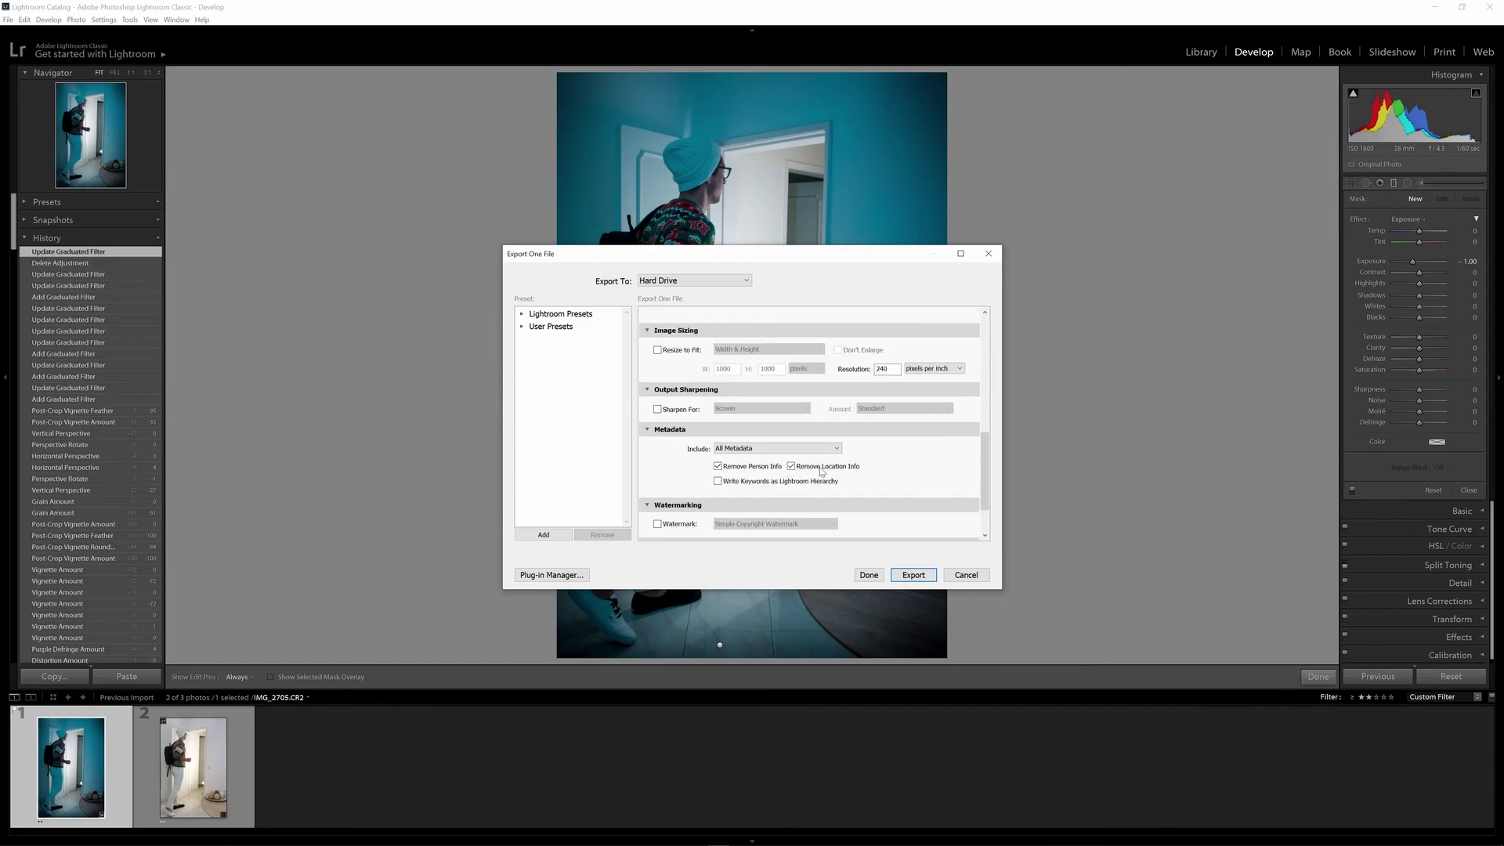
scroll(814, 470, "up", 5)
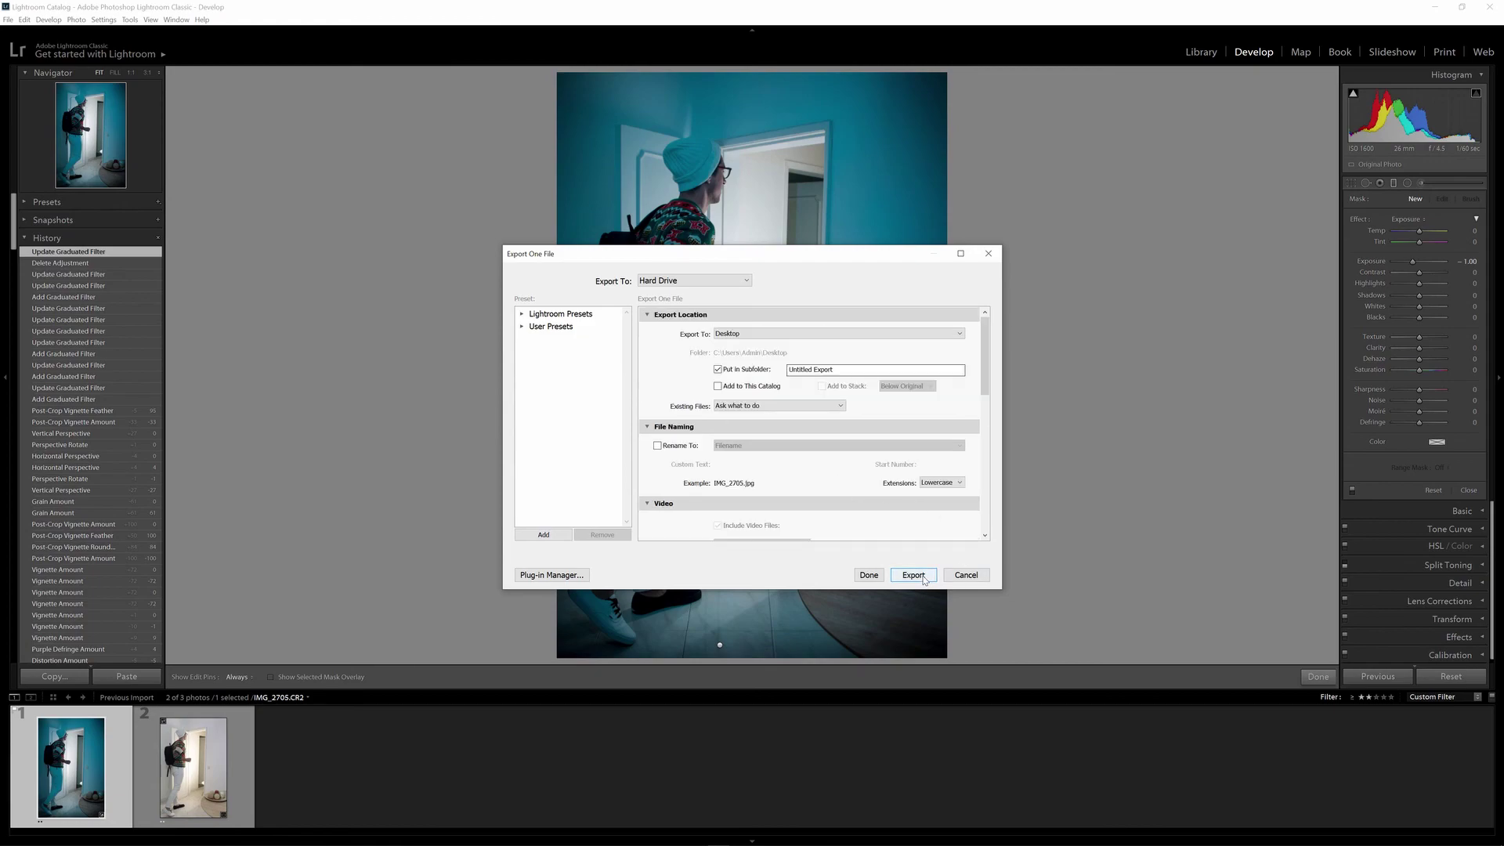